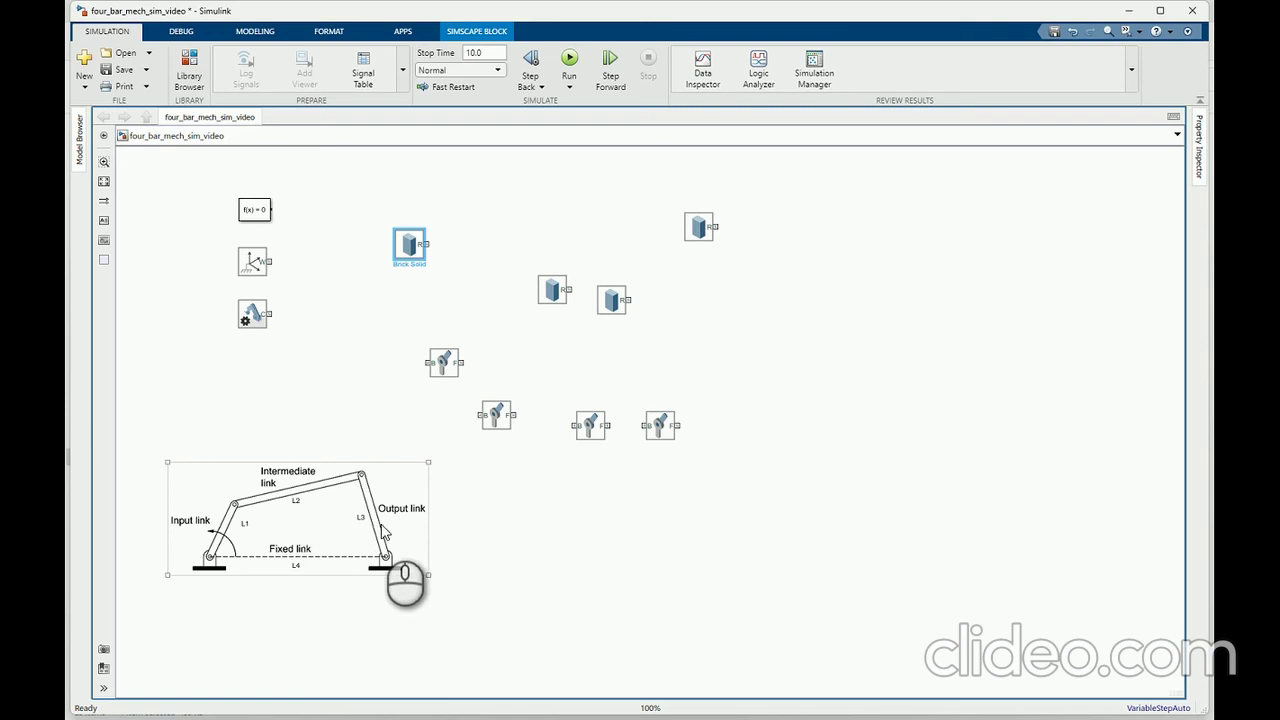
click(635, 352)
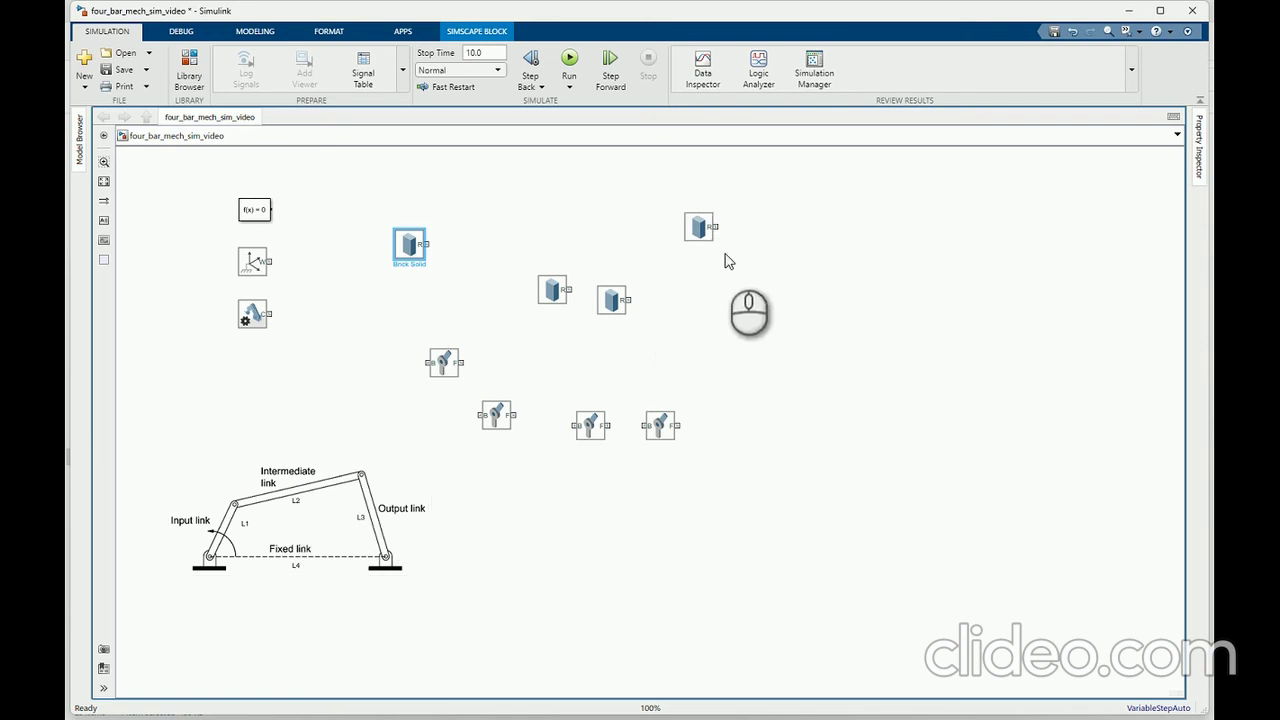
click(310, 566)
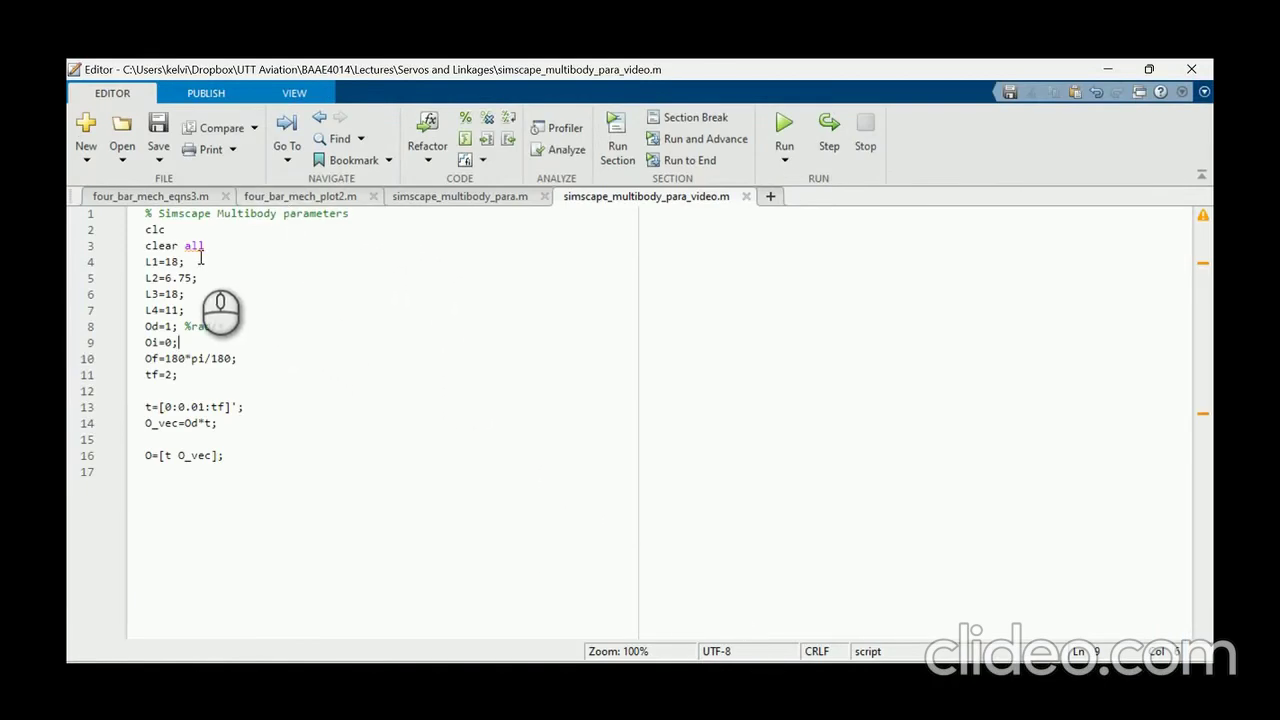
Step: In the MATLAB Editor, examine the link lengths, angular velocity and input matrix O defined in simscape_multibody_para_video.m
drag(146, 261, 147, 320)
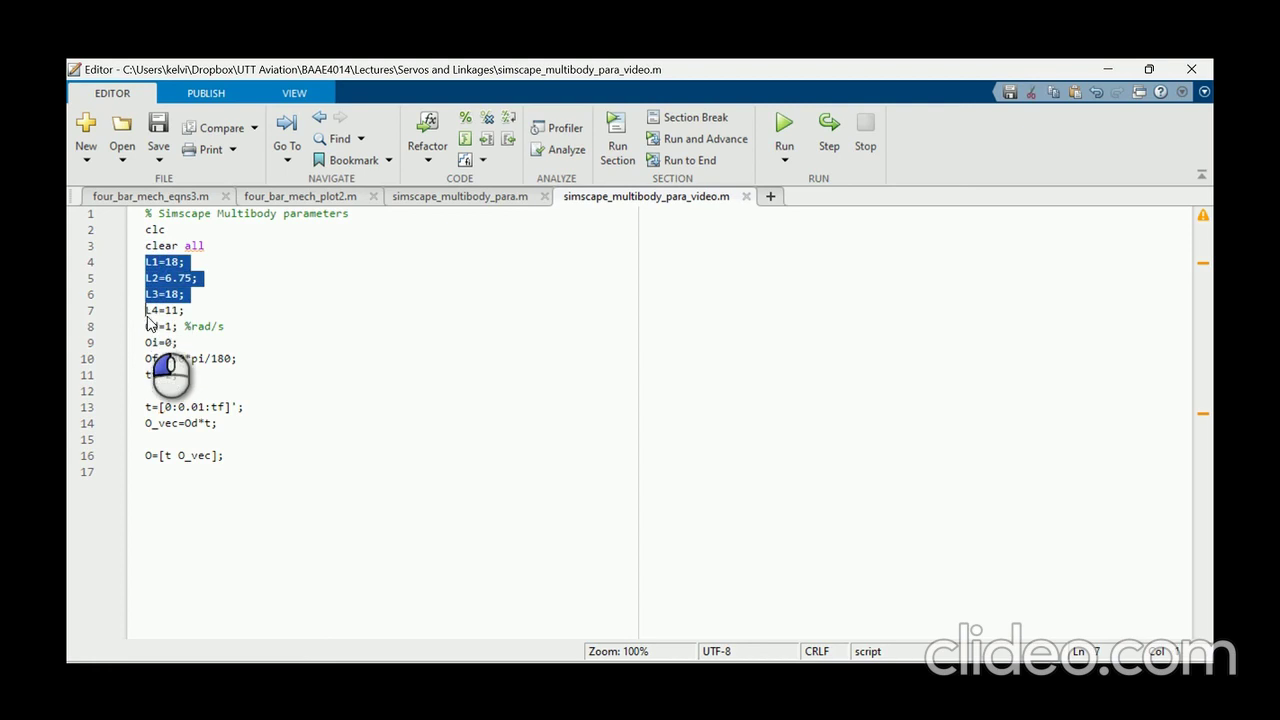
click(221, 277)
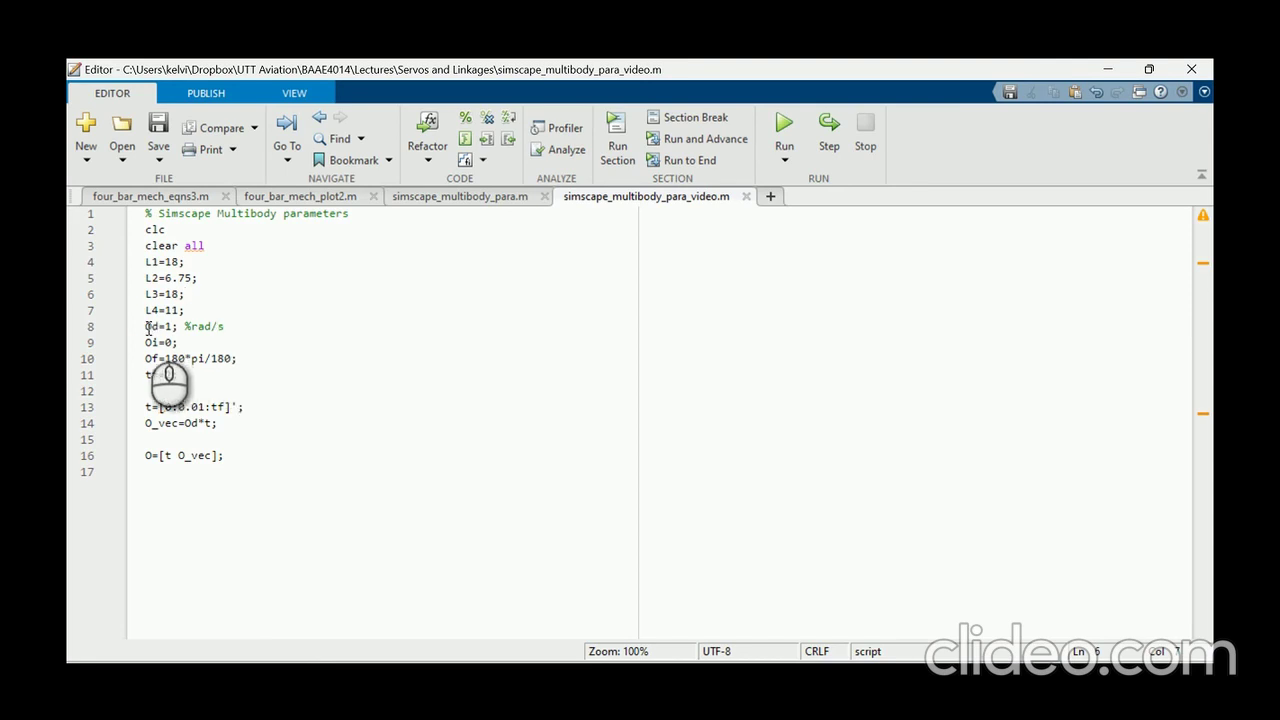
drag(146, 328, 172, 336)
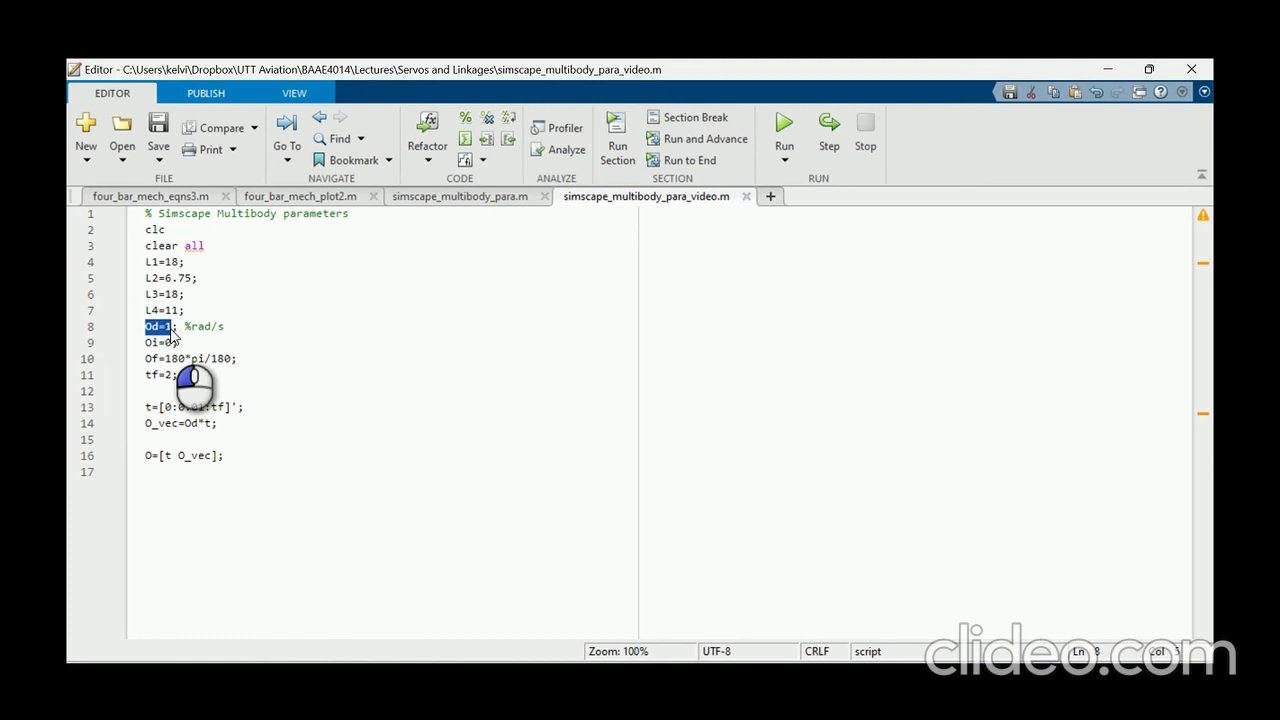
click(245, 331)
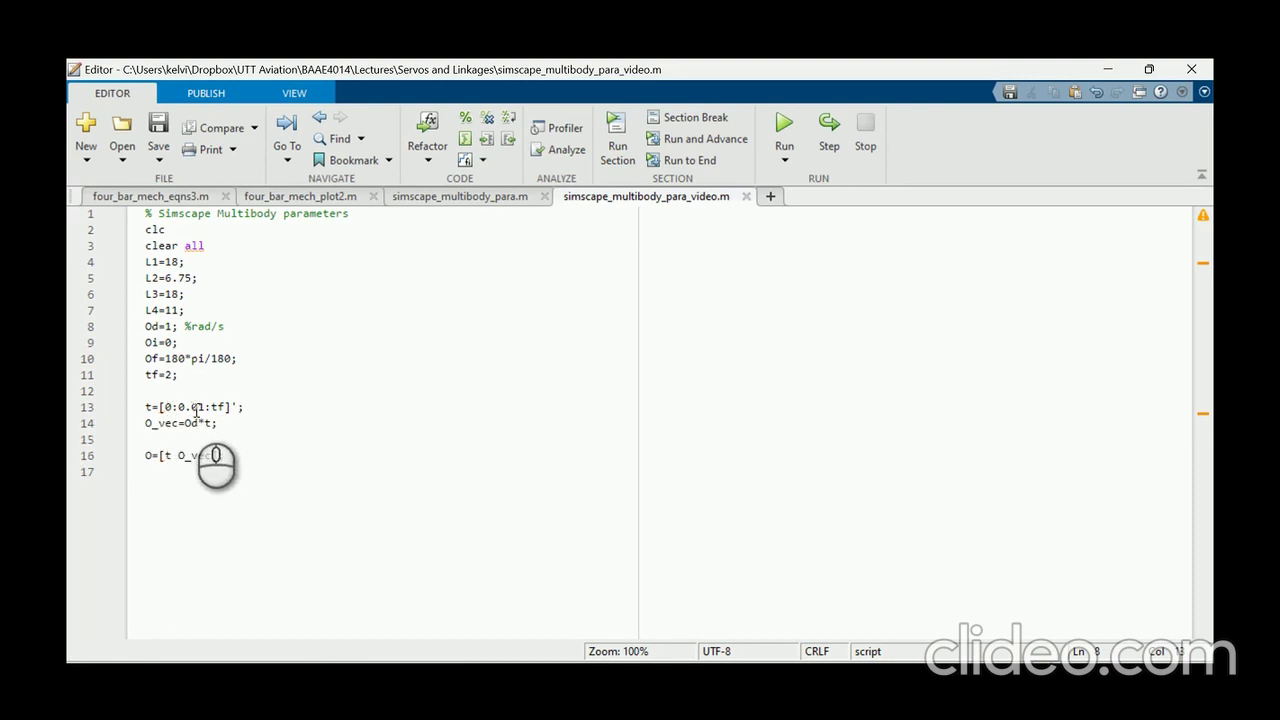
mouse_move(161, 410)
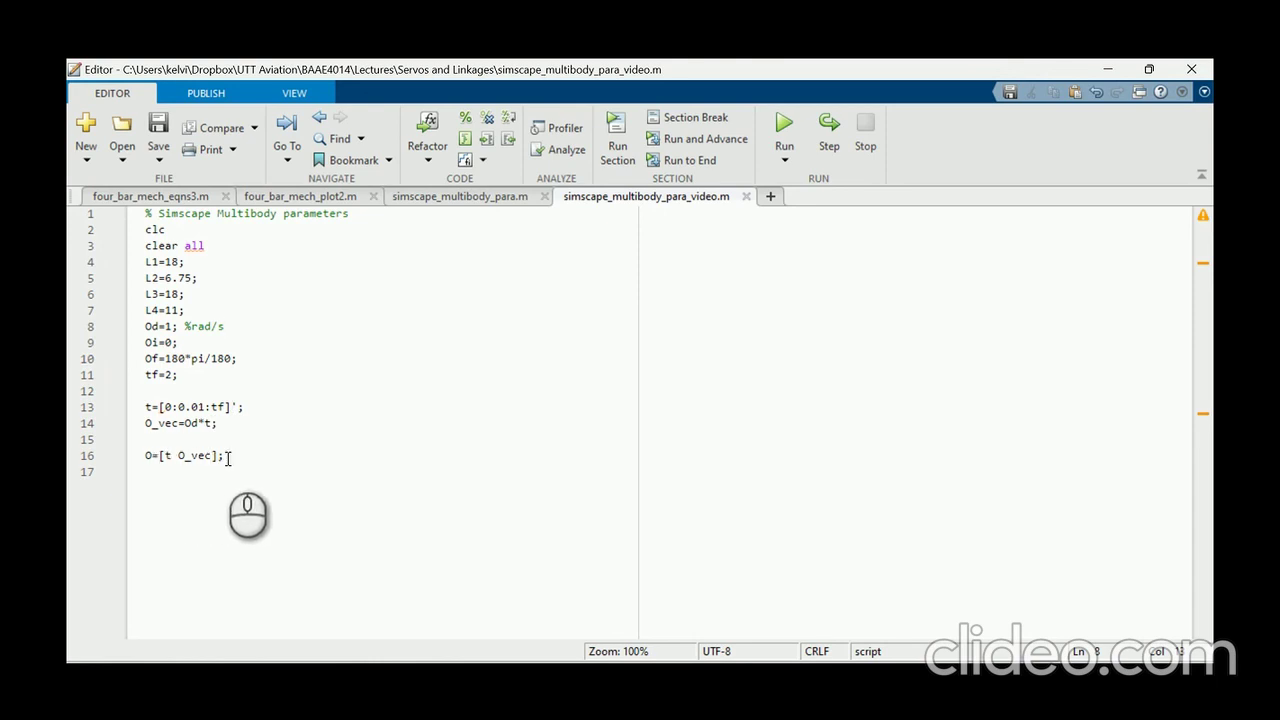
drag(230, 457, 145, 456)
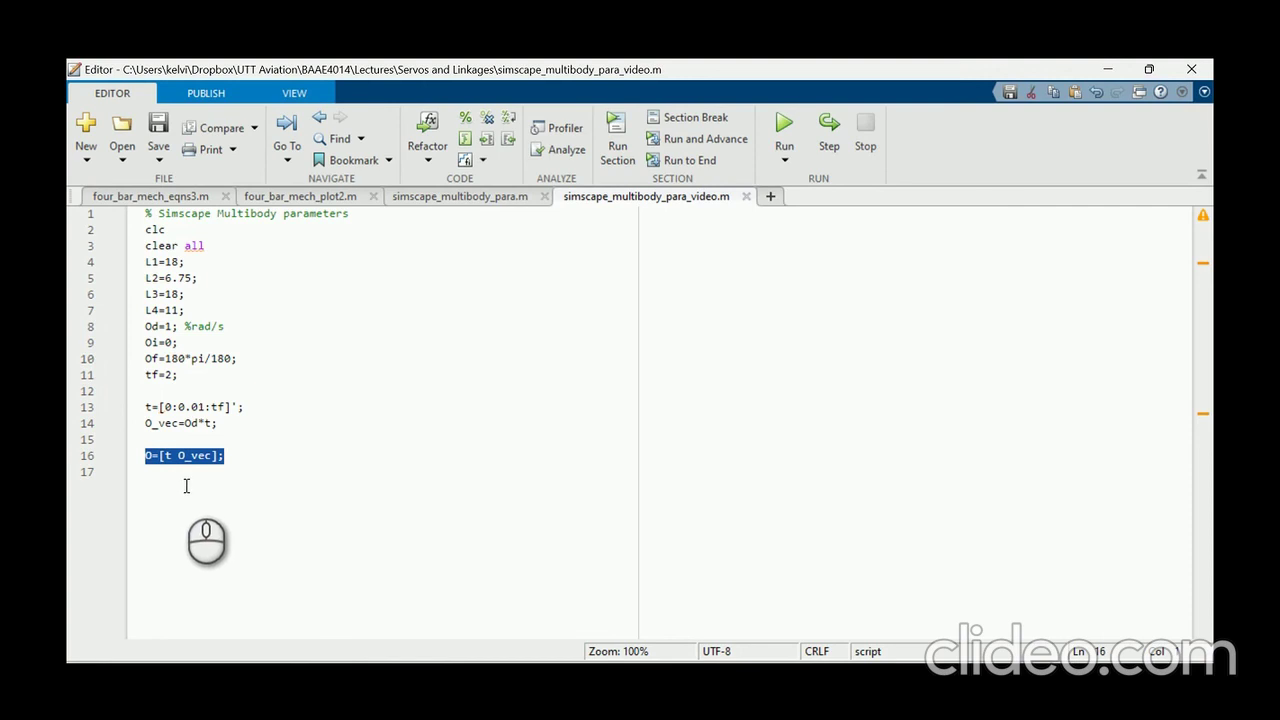
click(186, 486)
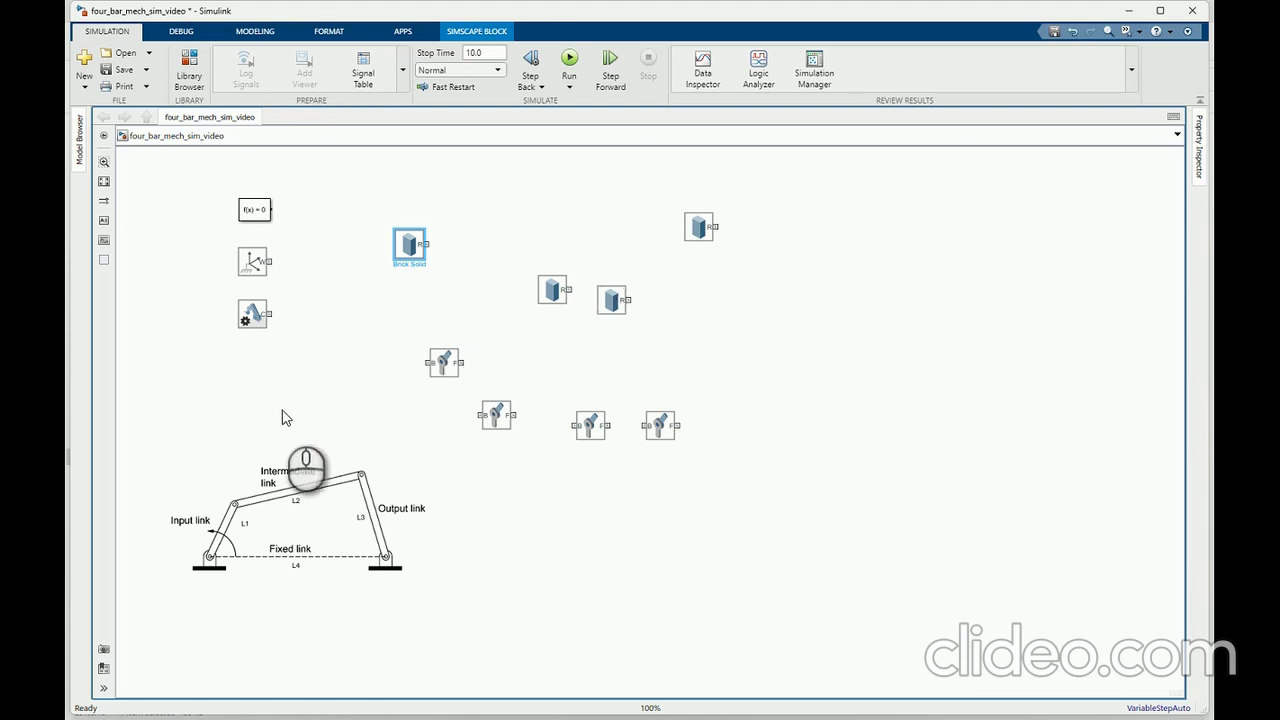
Step: Switch to the Simulink model and set the dimension units of the already selected Brick Solid block to mm
click(258, 534)
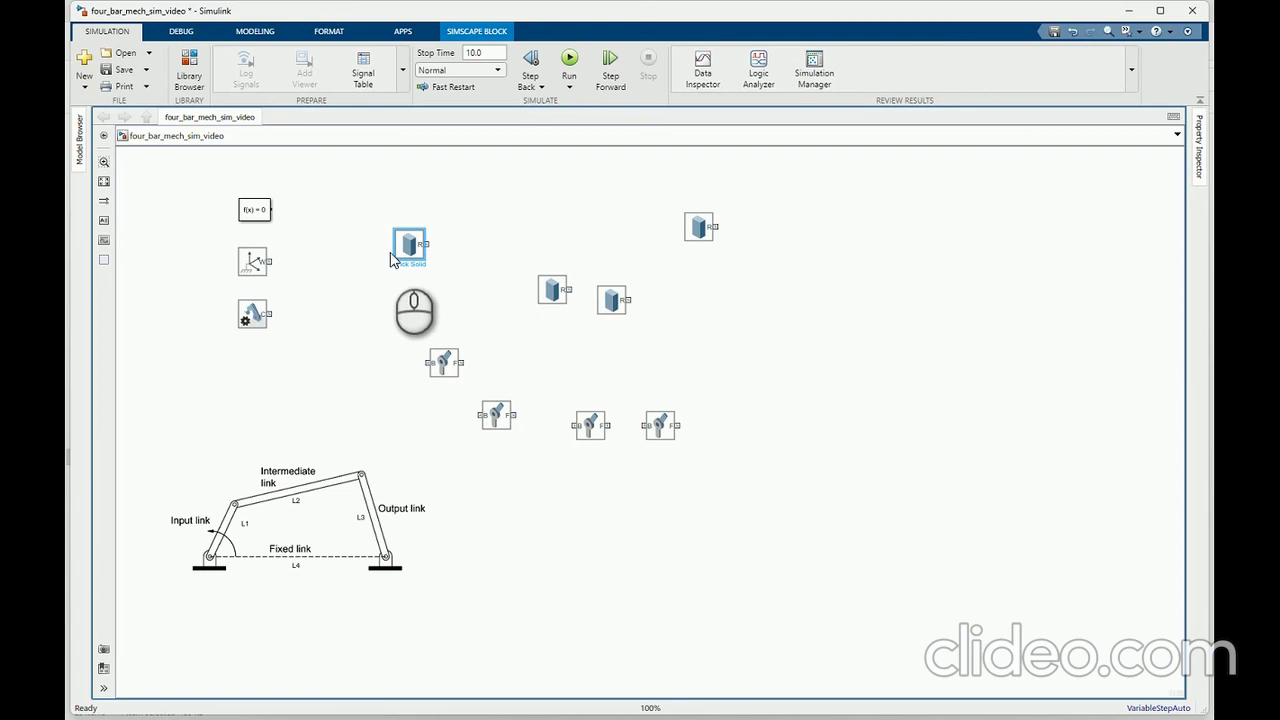
click(391, 311)
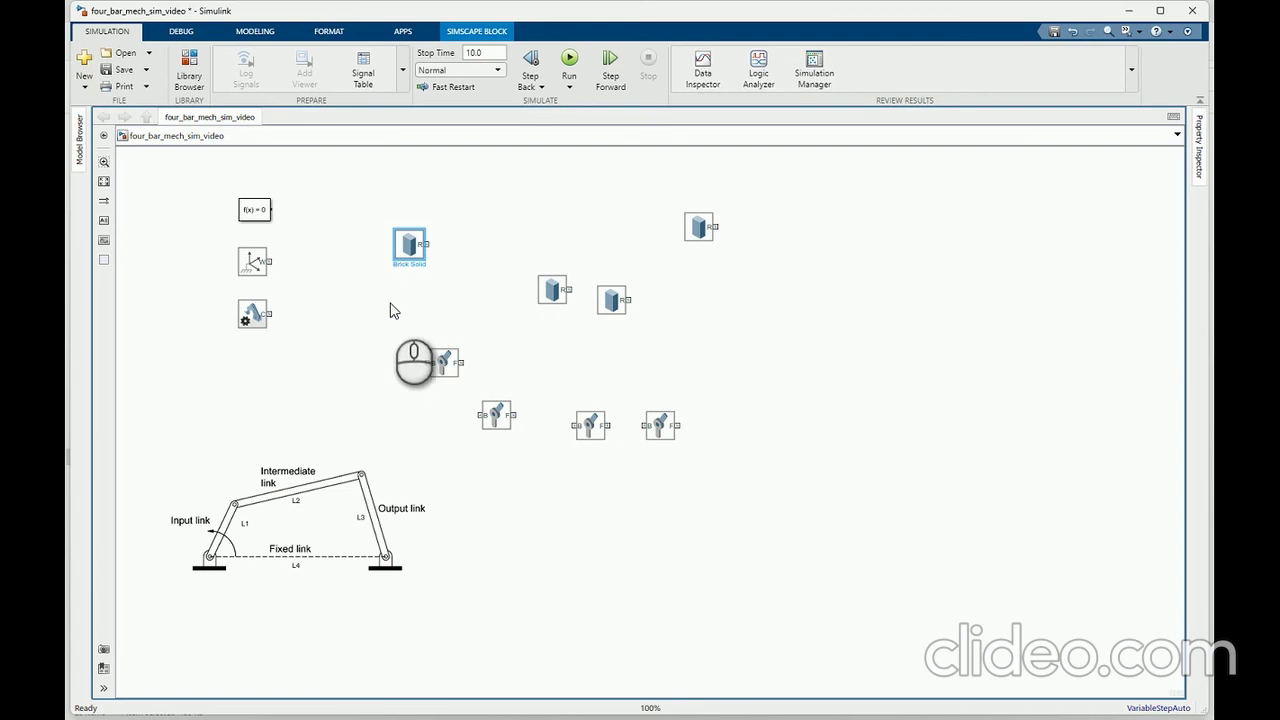
double_click(407, 253)
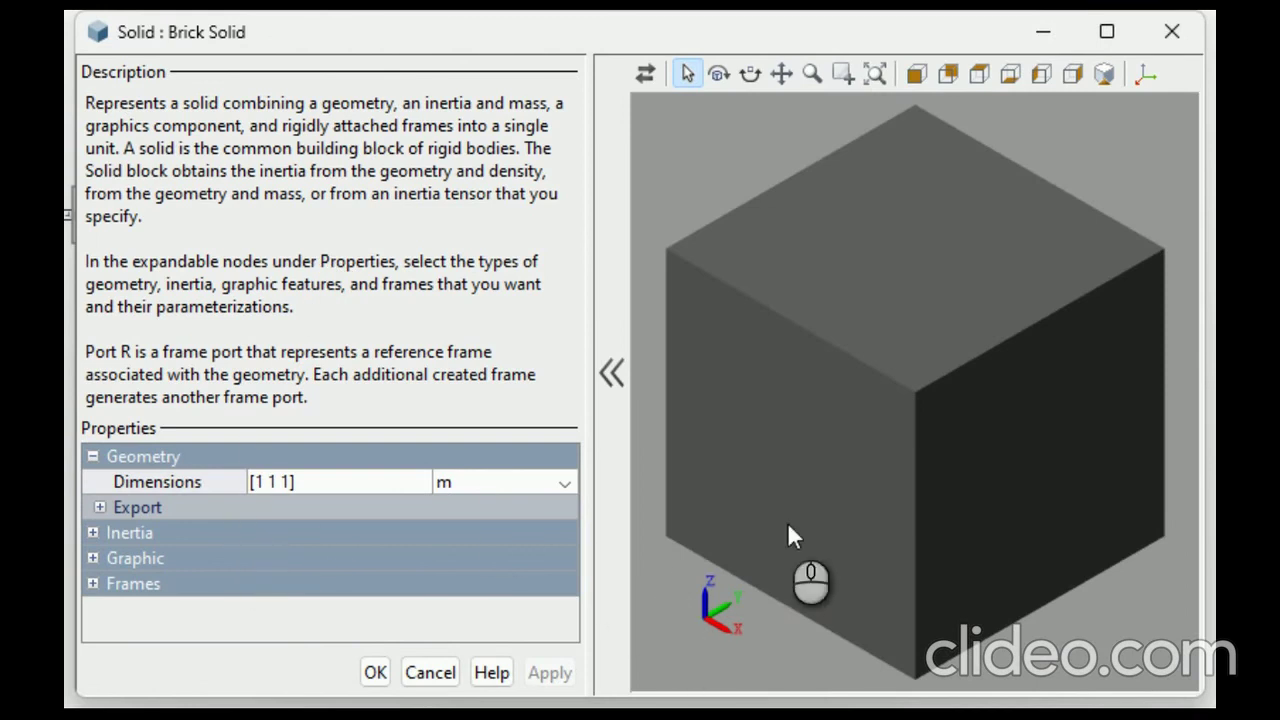
click(564, 483)
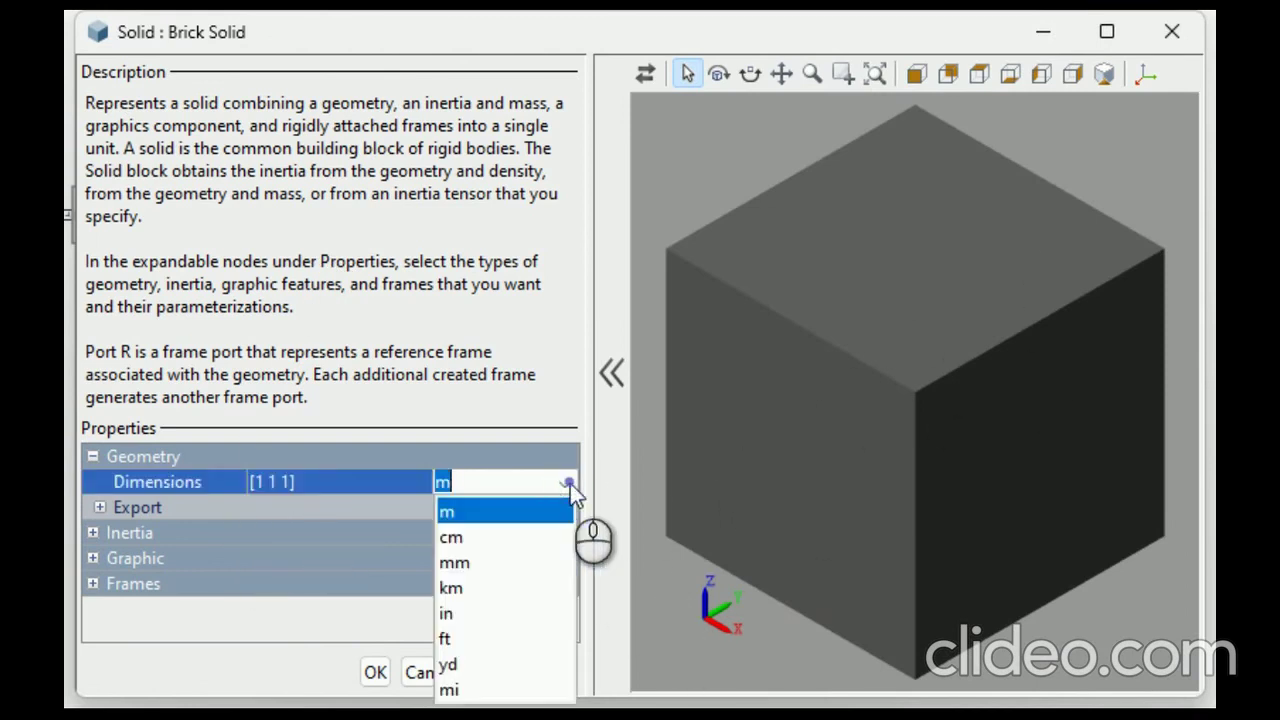
click(486, 563)
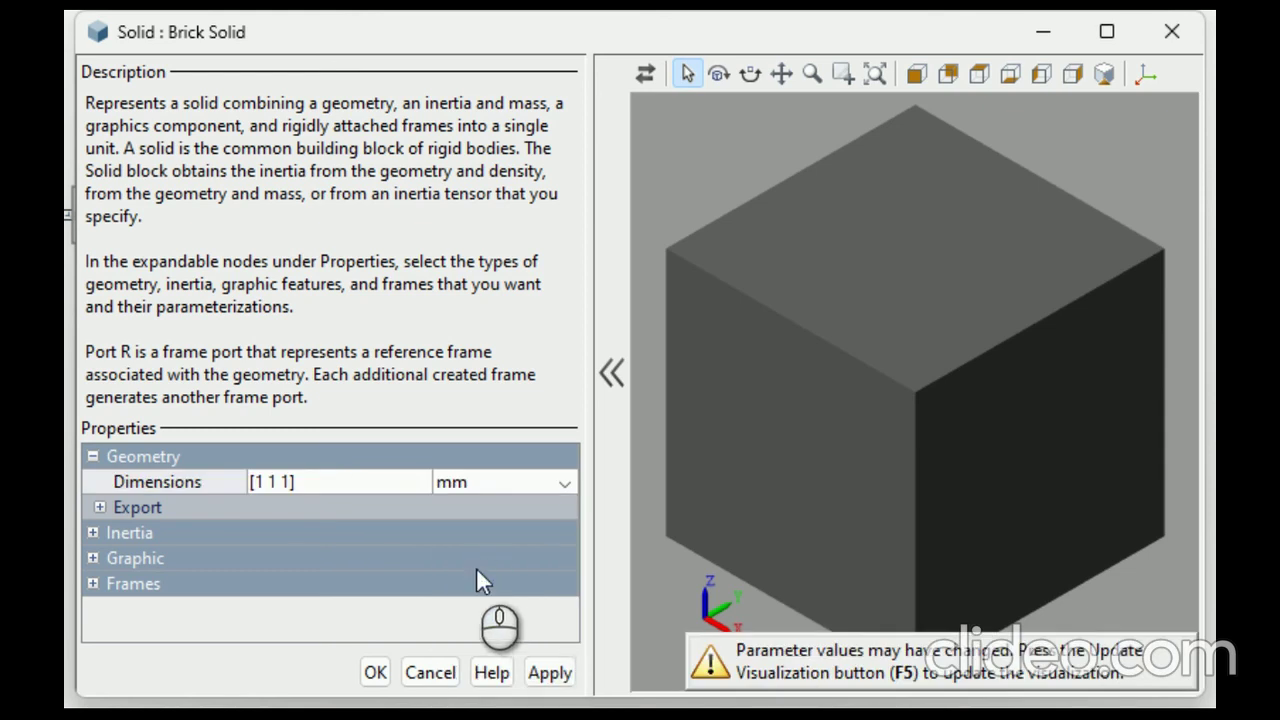
Step: Set the Brick Solid's dimensions to [L1 1 1], update its visualization and accept the block settings
click(265, 484)
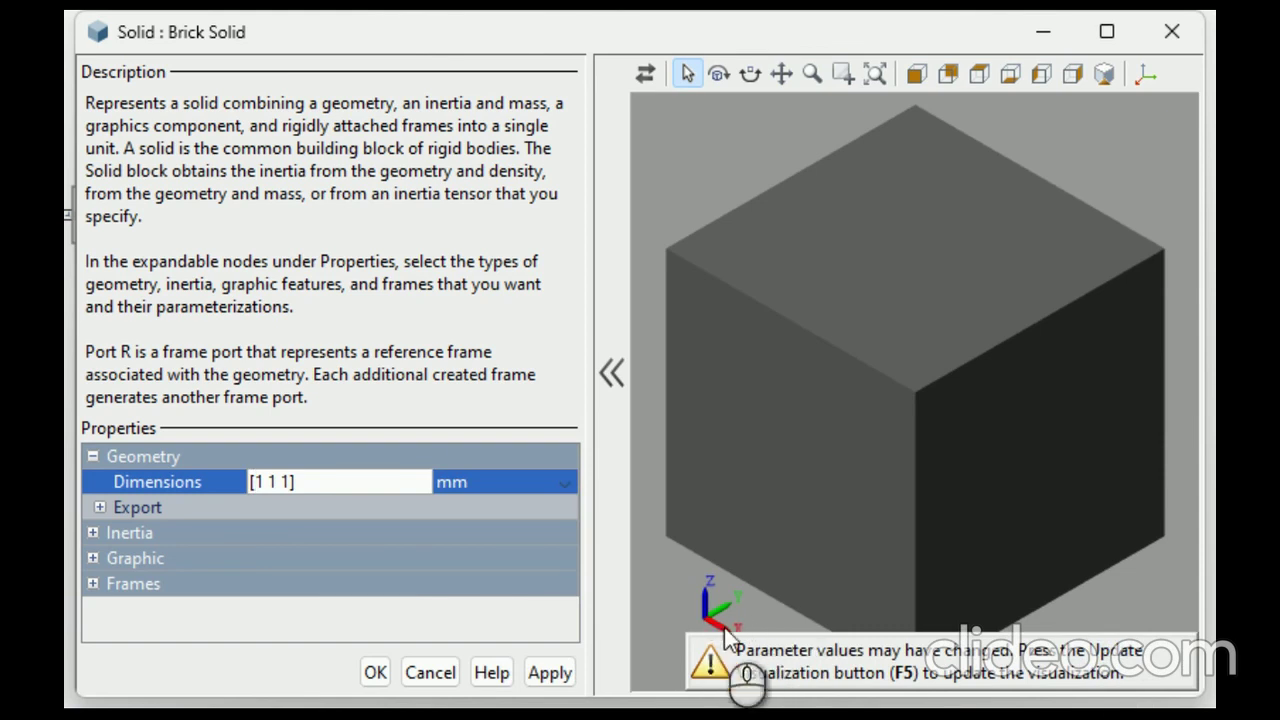
double_click(258, 481)
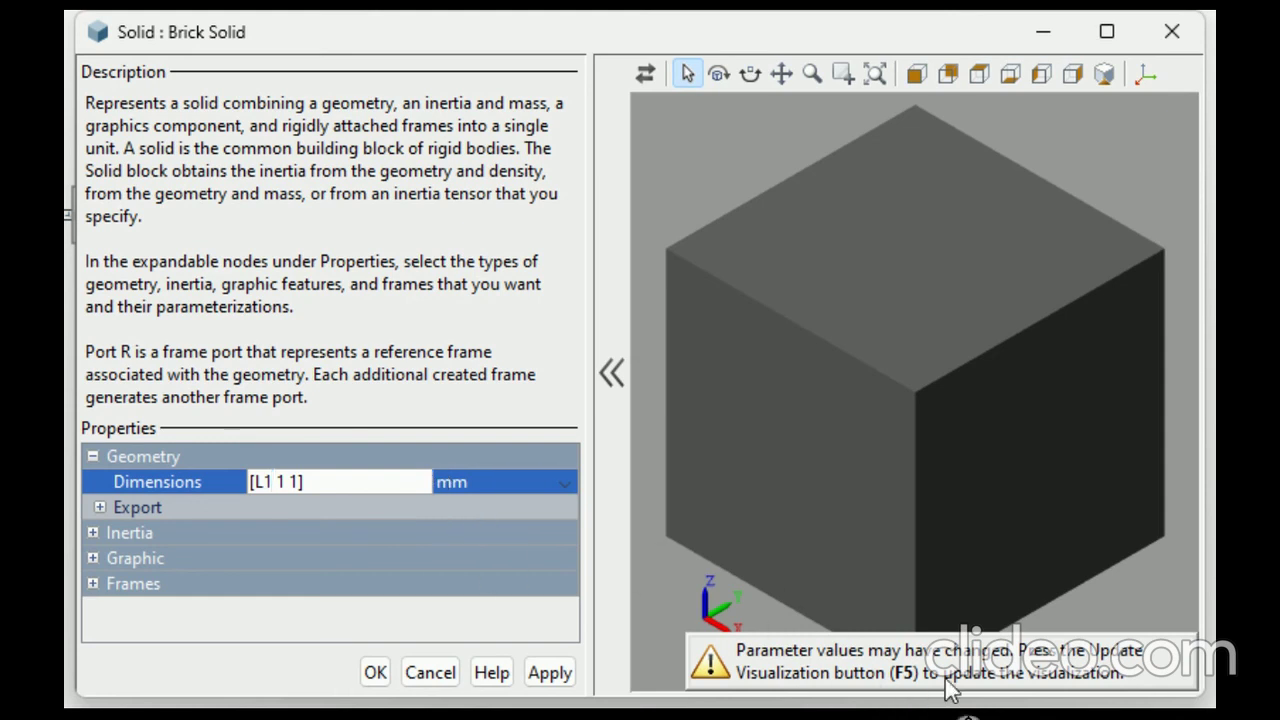
key(F5)
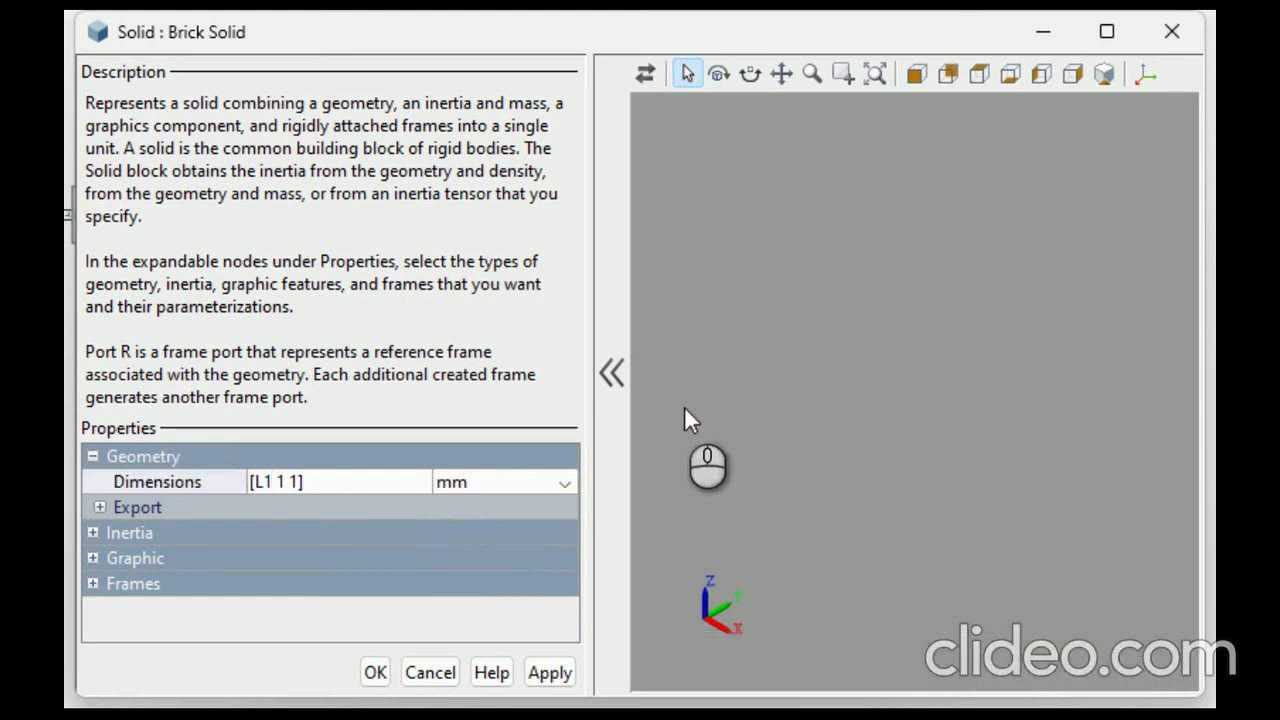
scroll(909, 405, down, 2)
click(817, 517)
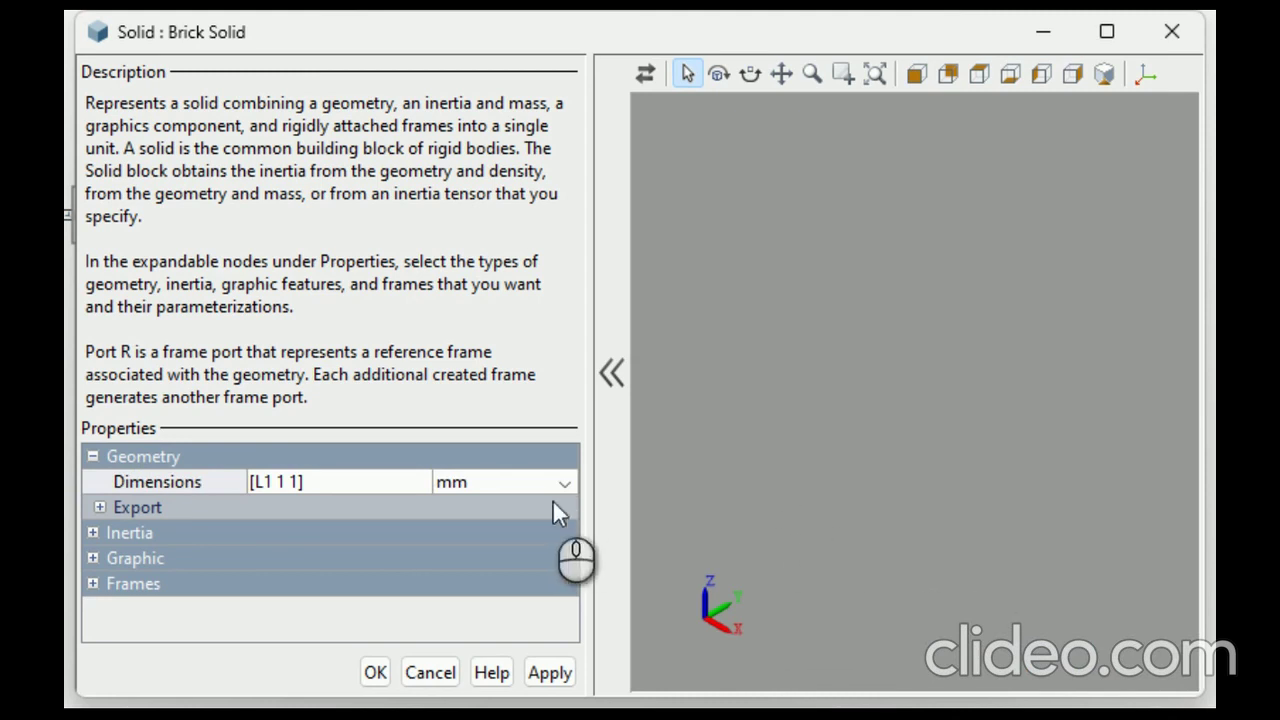
click(375, 673)
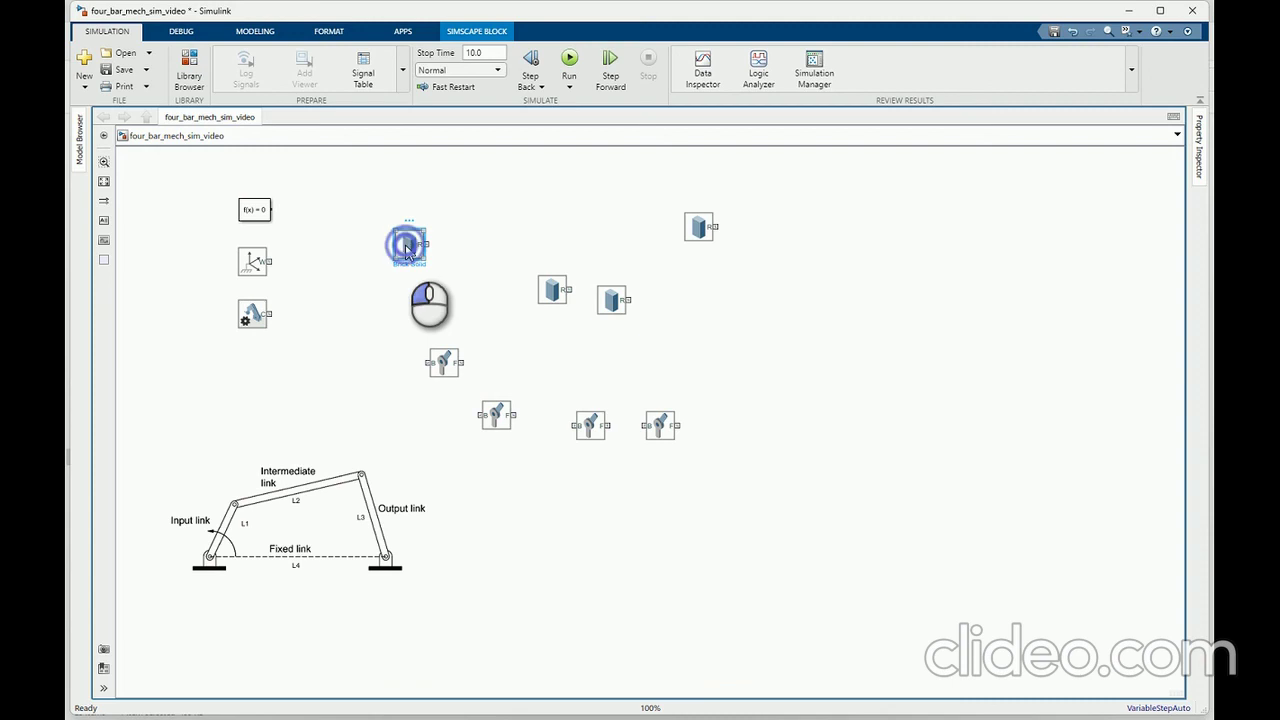
Step: Add a frame to the L1 Brick Solid with its origin based on the -x end face, and save the frame
double_click(406, 248)
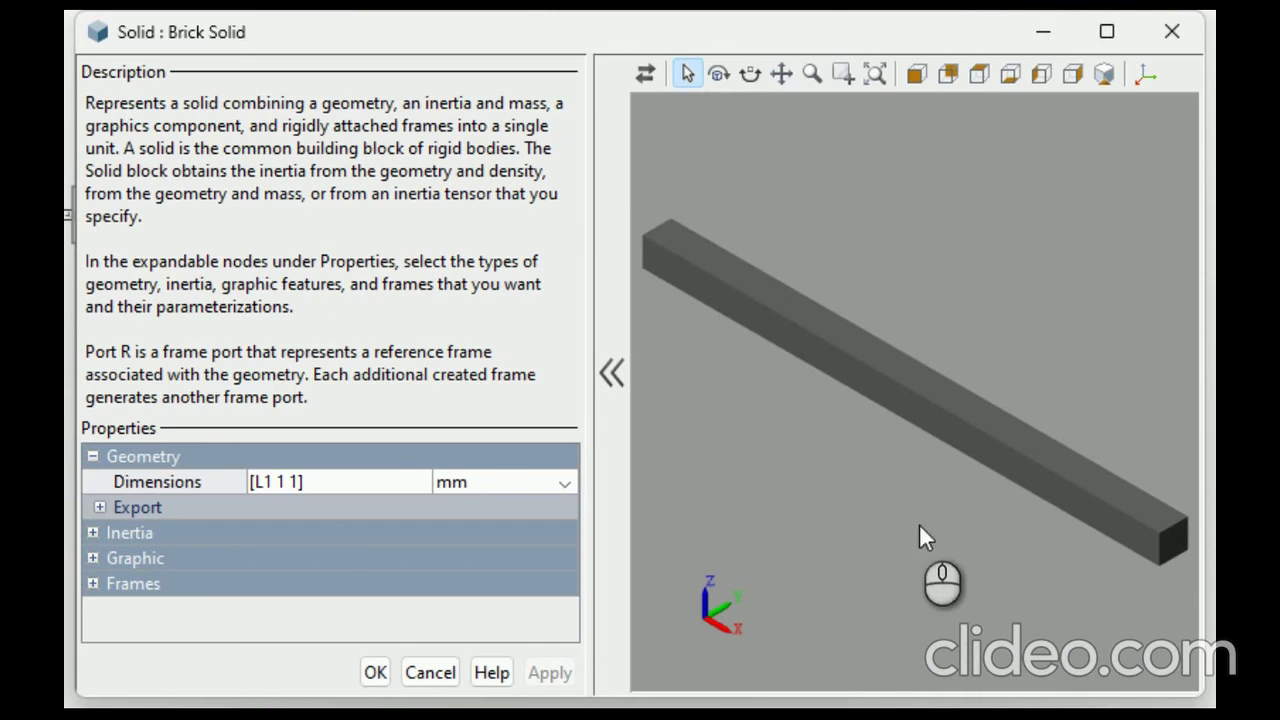
click(94, 586)
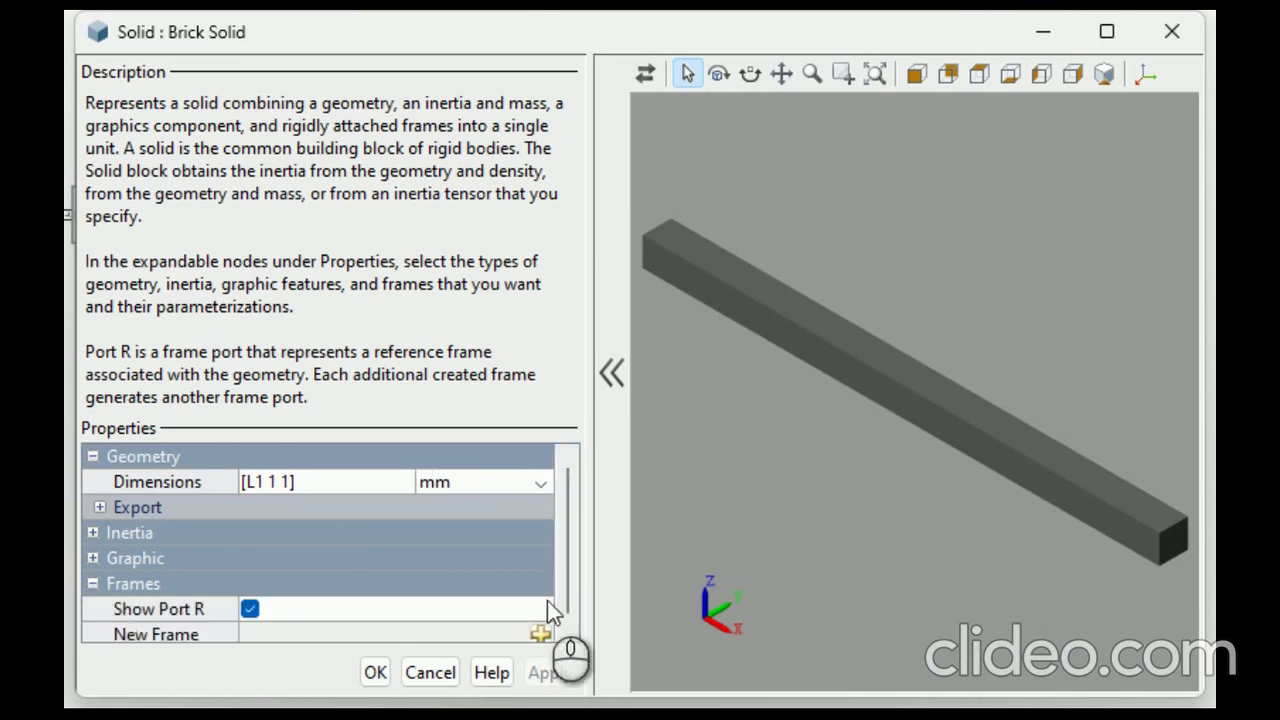
drag(566, 546, 566, 553)
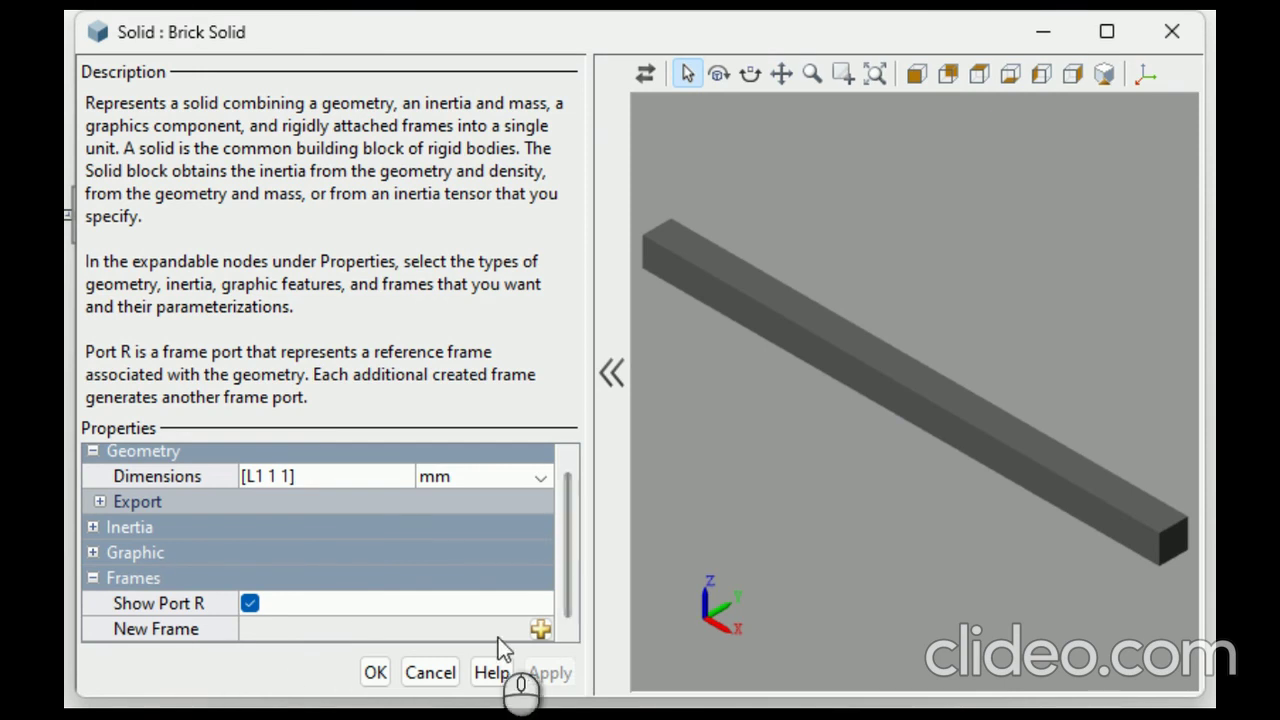
click(540, 629)
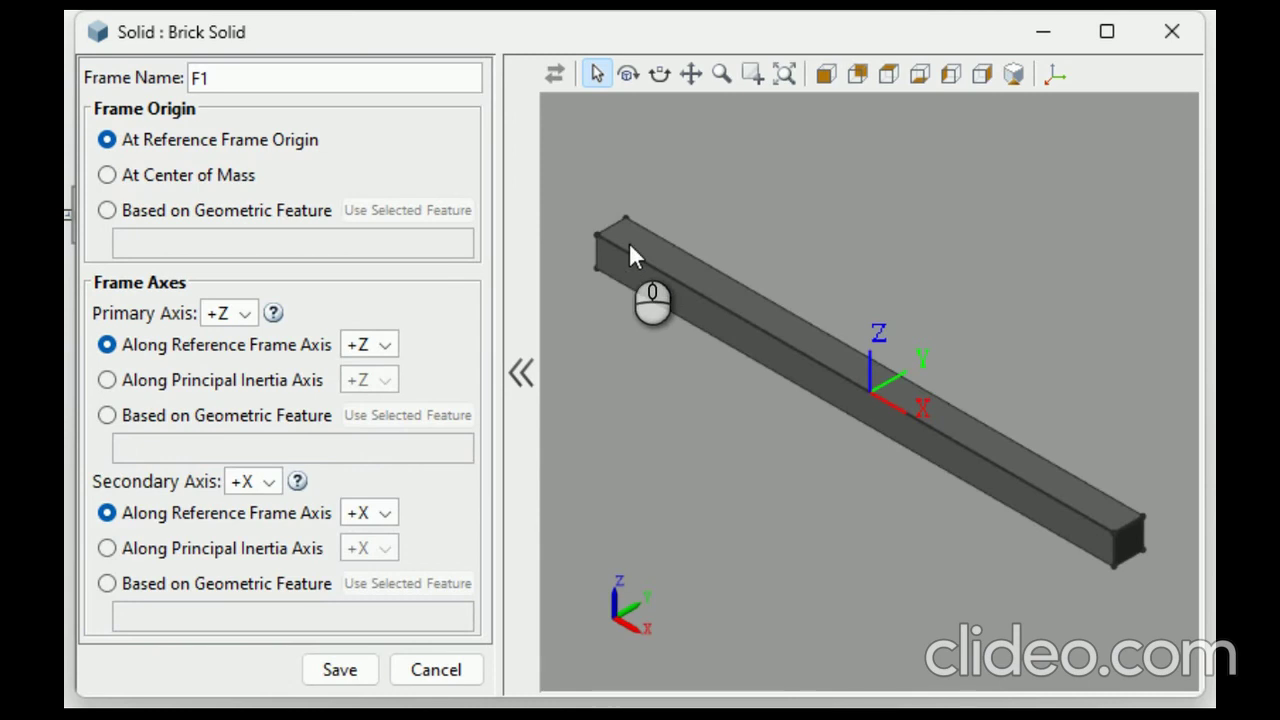
click(686, 398)
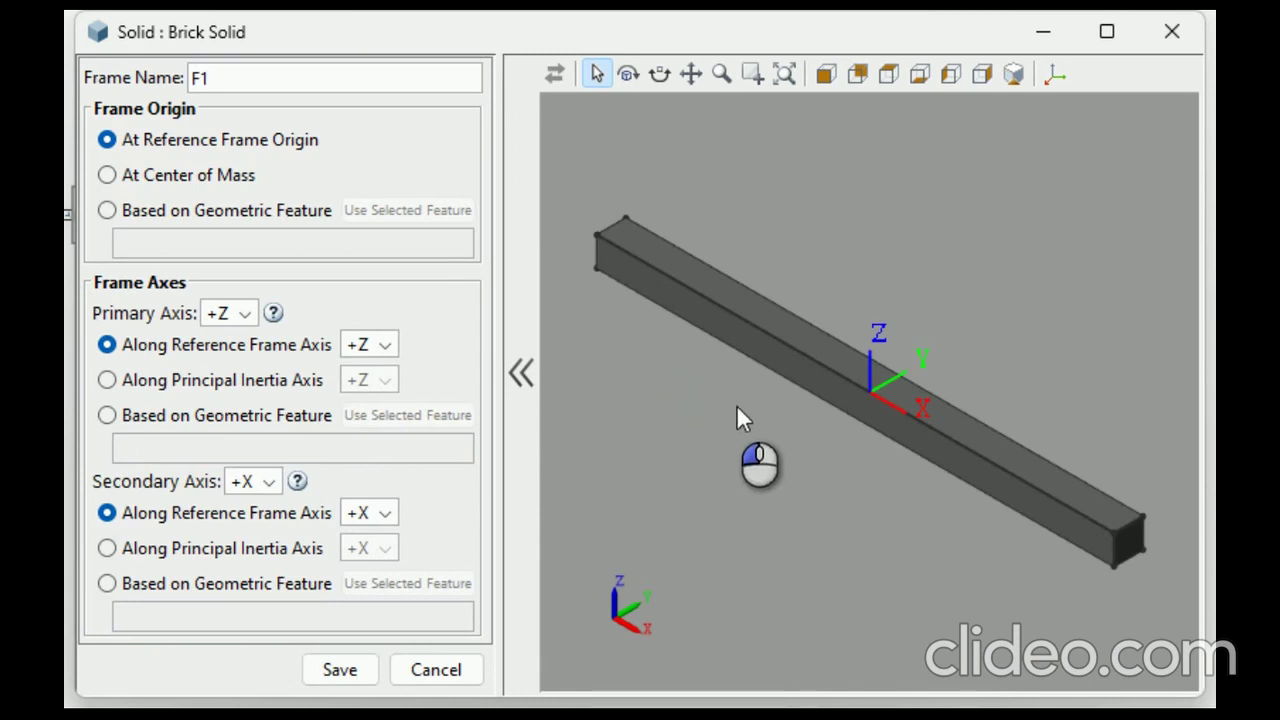
drag(714, 376, 970, 455)
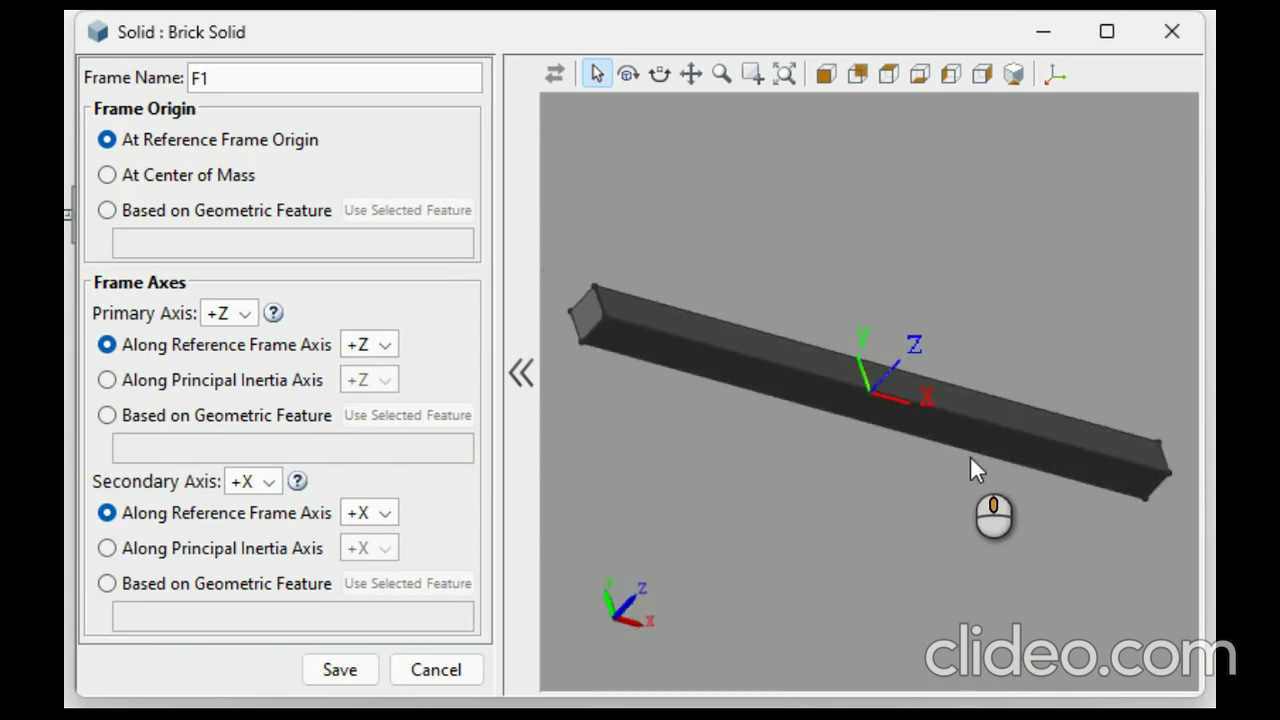
click(586, 311)
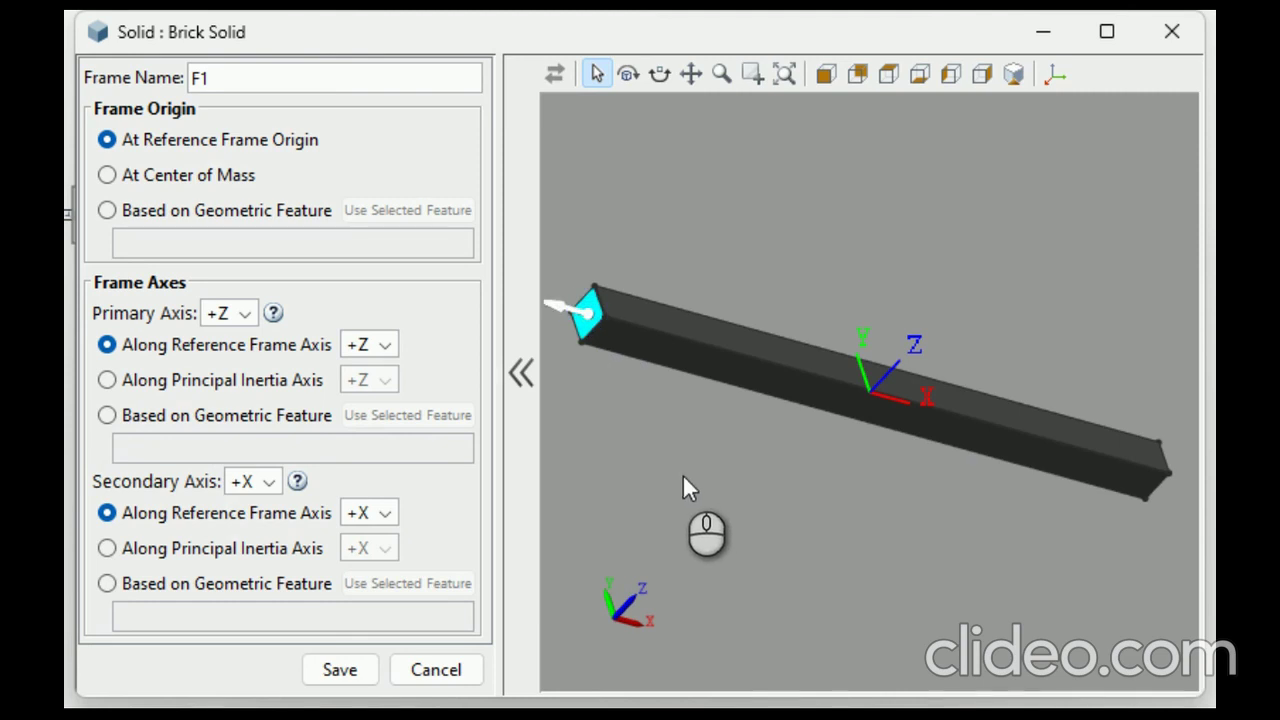
click(106, 214)
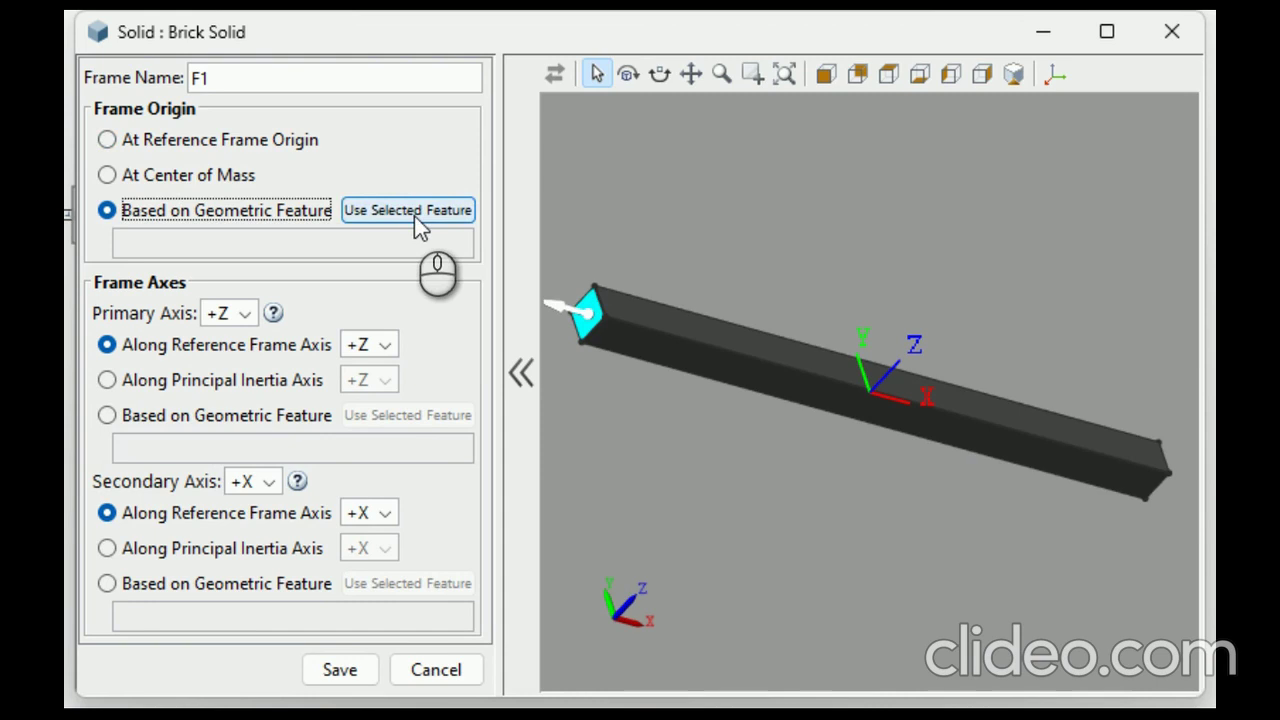
click(416, 218)
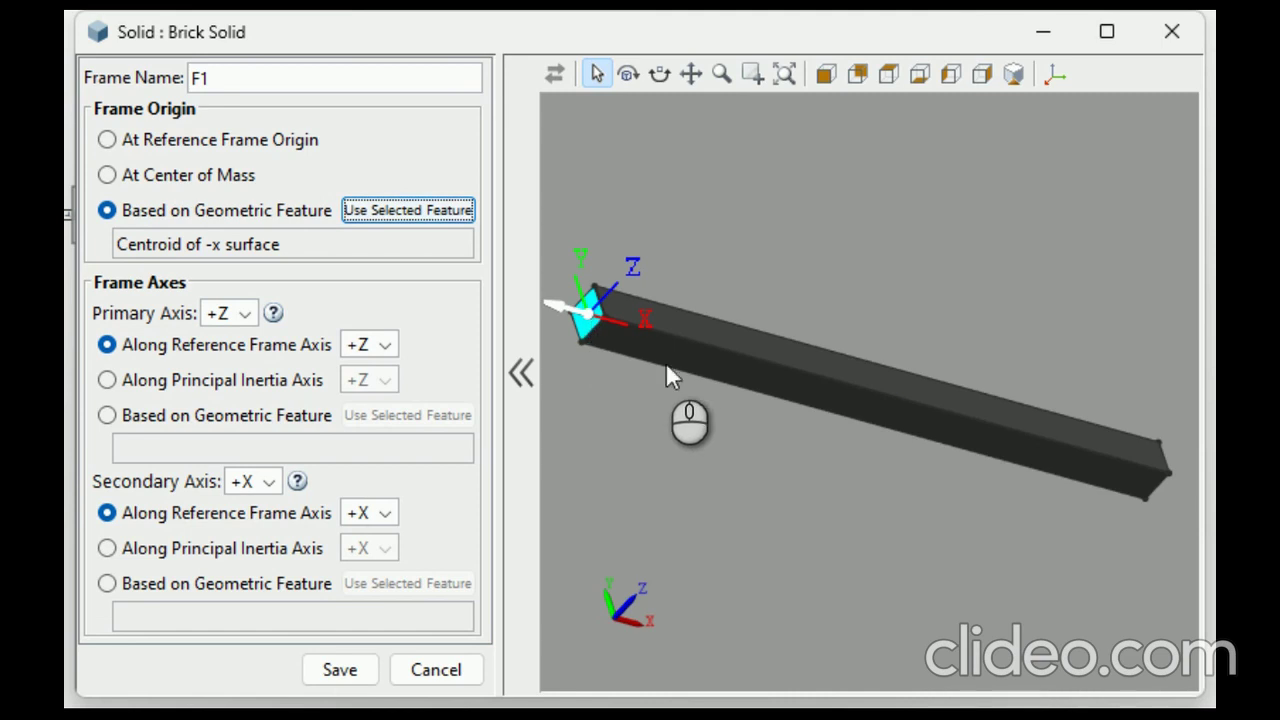
drag(666, 362, 660, 320)
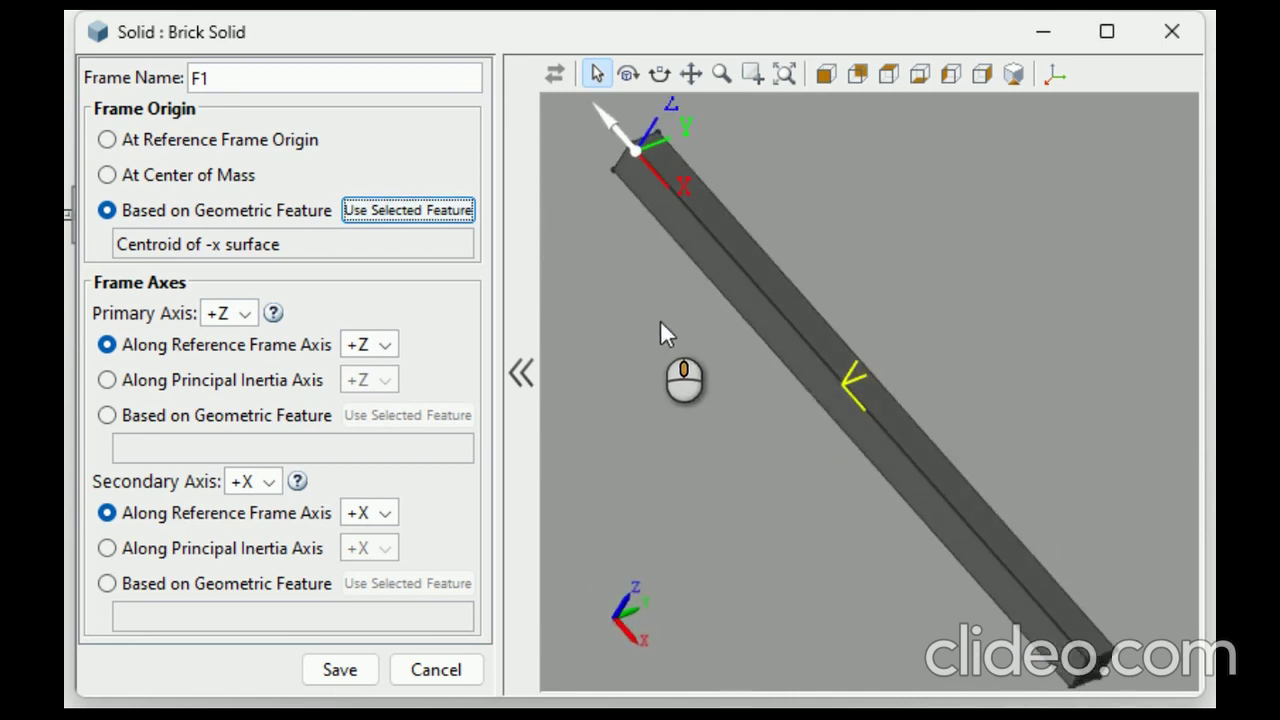
click(340, 670)
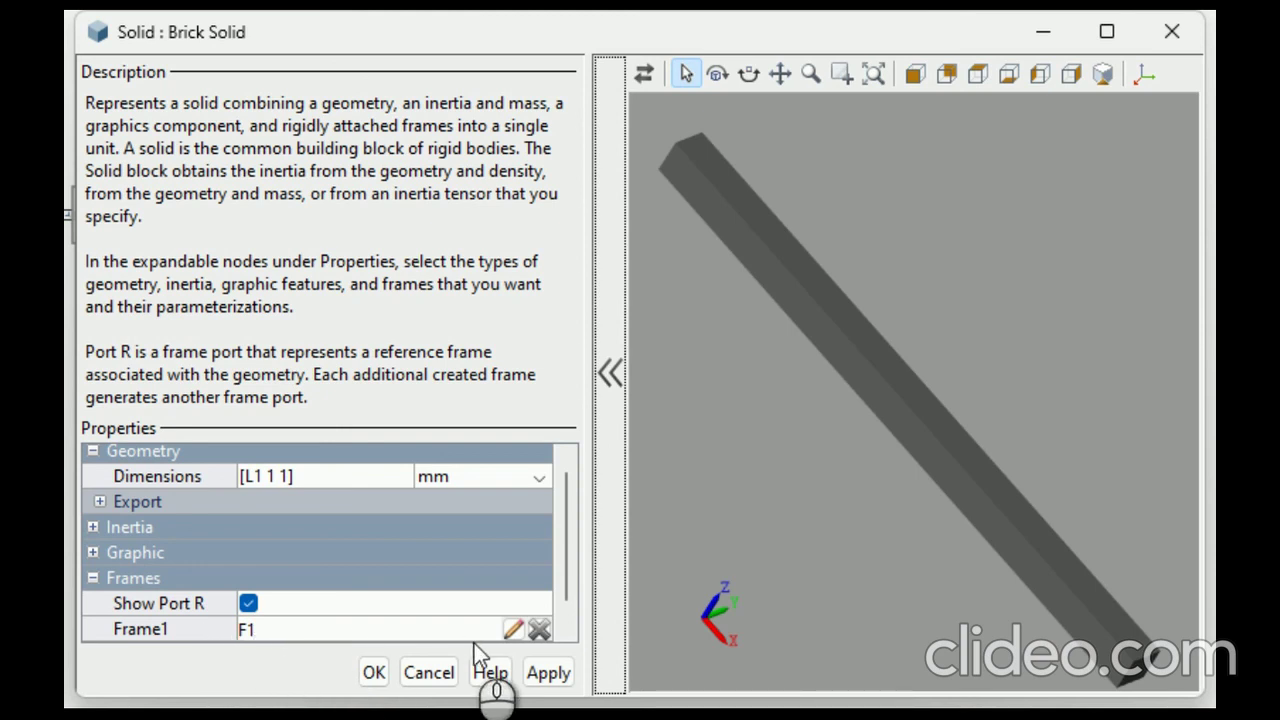
Step: Add a second frame to the L1 Brick Solid with its origin based on the +x end face, then save and accept the block settings
click(569, 598)
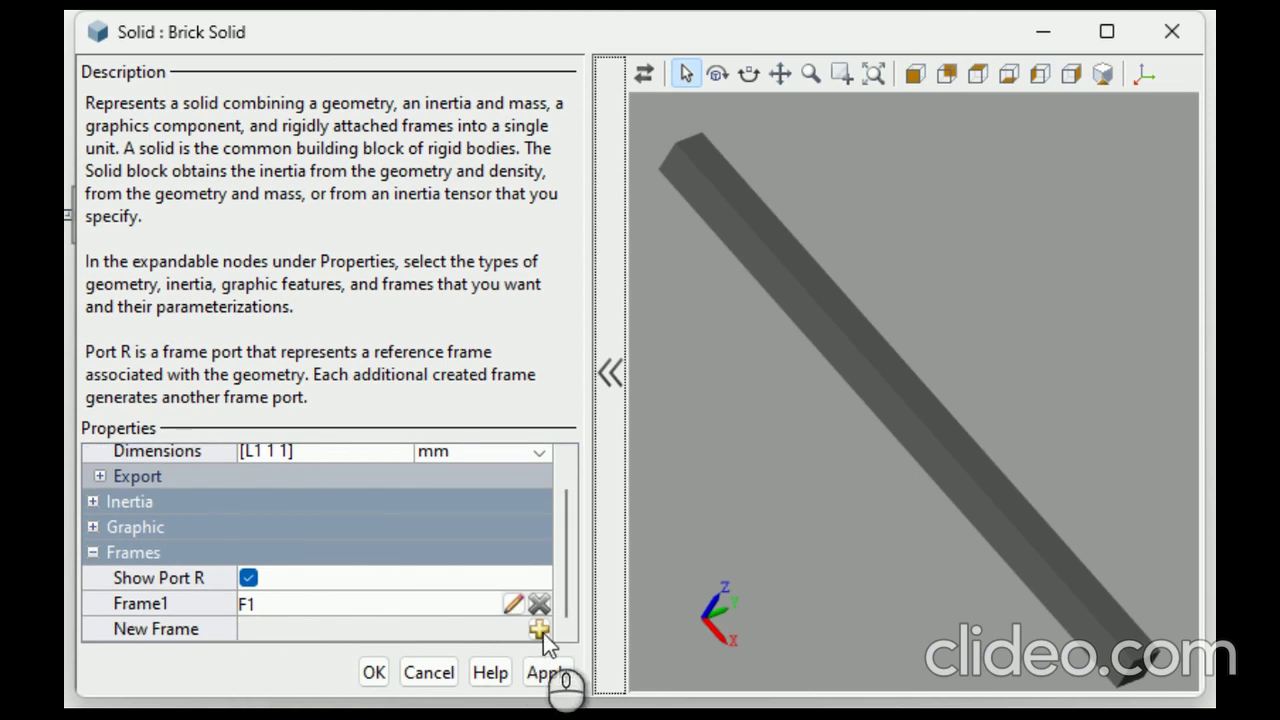
click(540, 630)
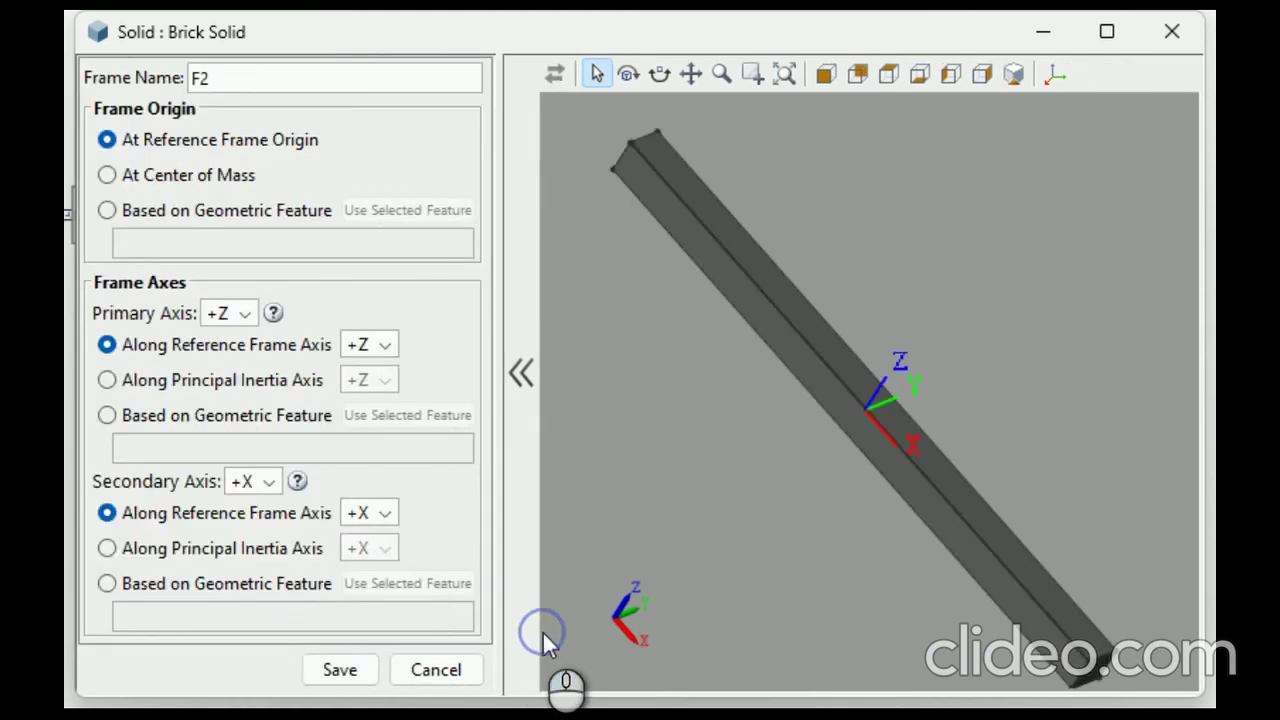
click(835, 602)
drag(838, 570, 836, 543)
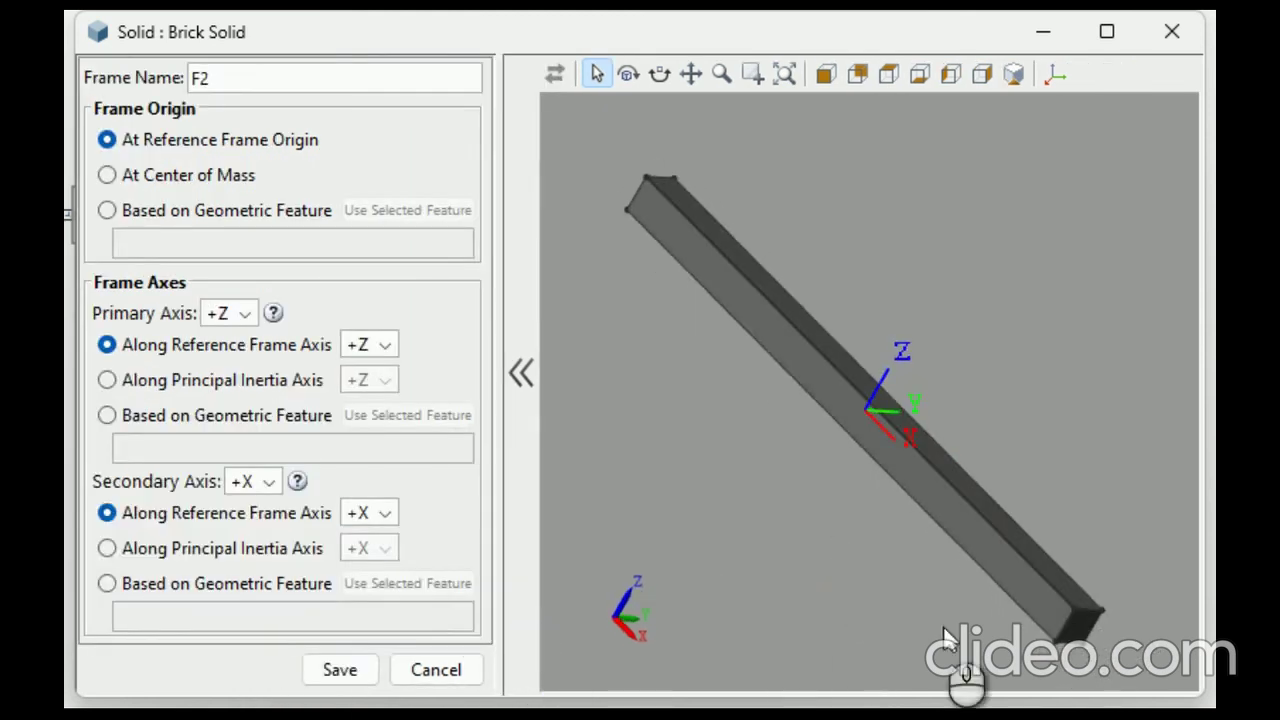
click(1083, 628)
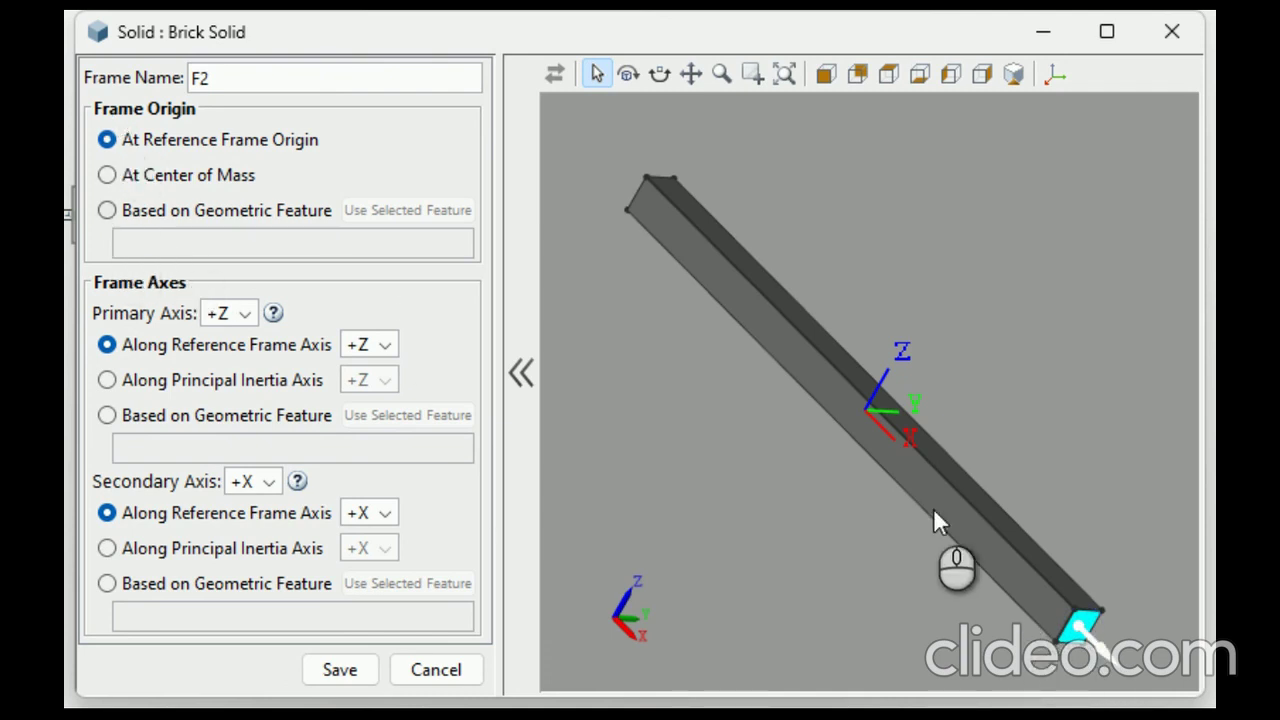
click(107, 210)
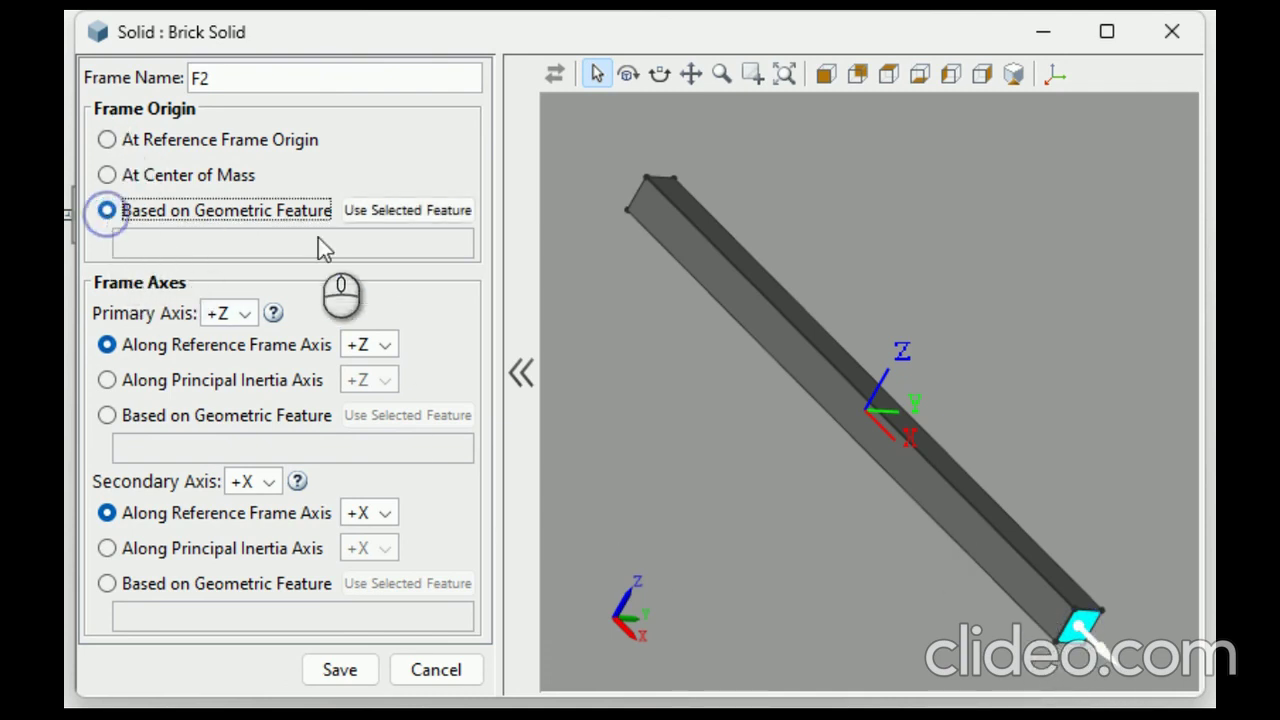
click(392, 212)
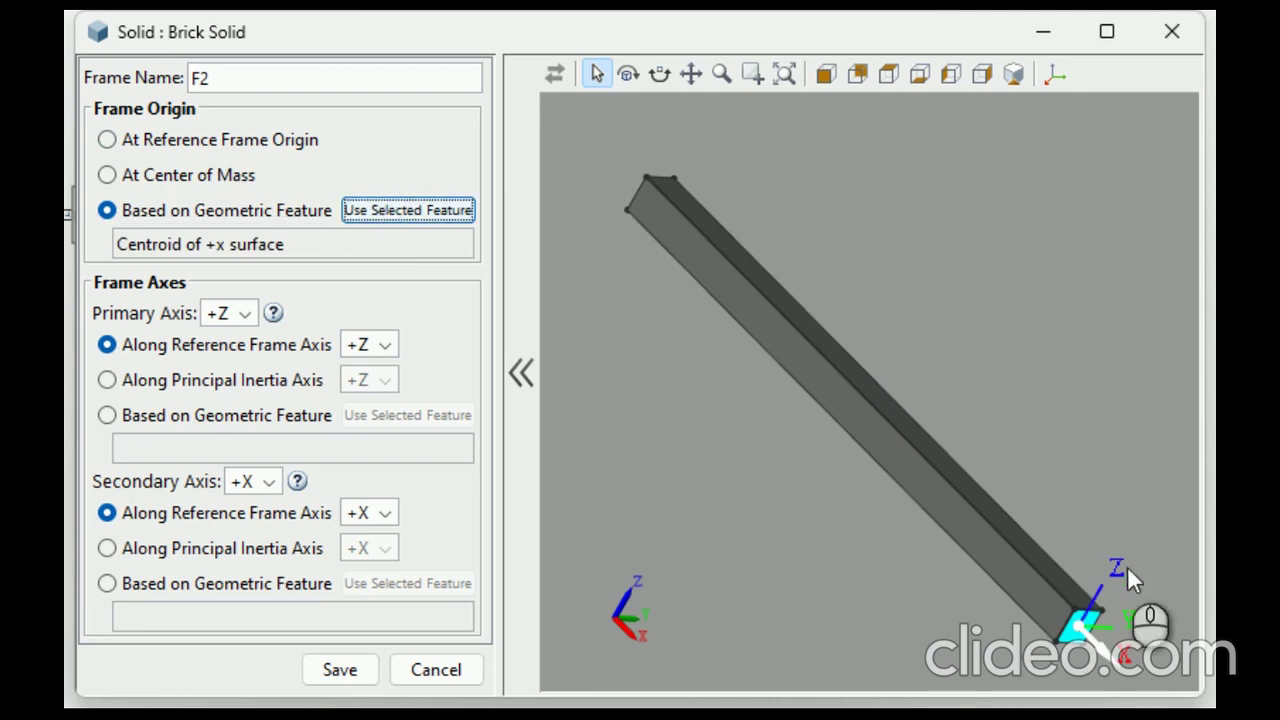
click(338, 670)
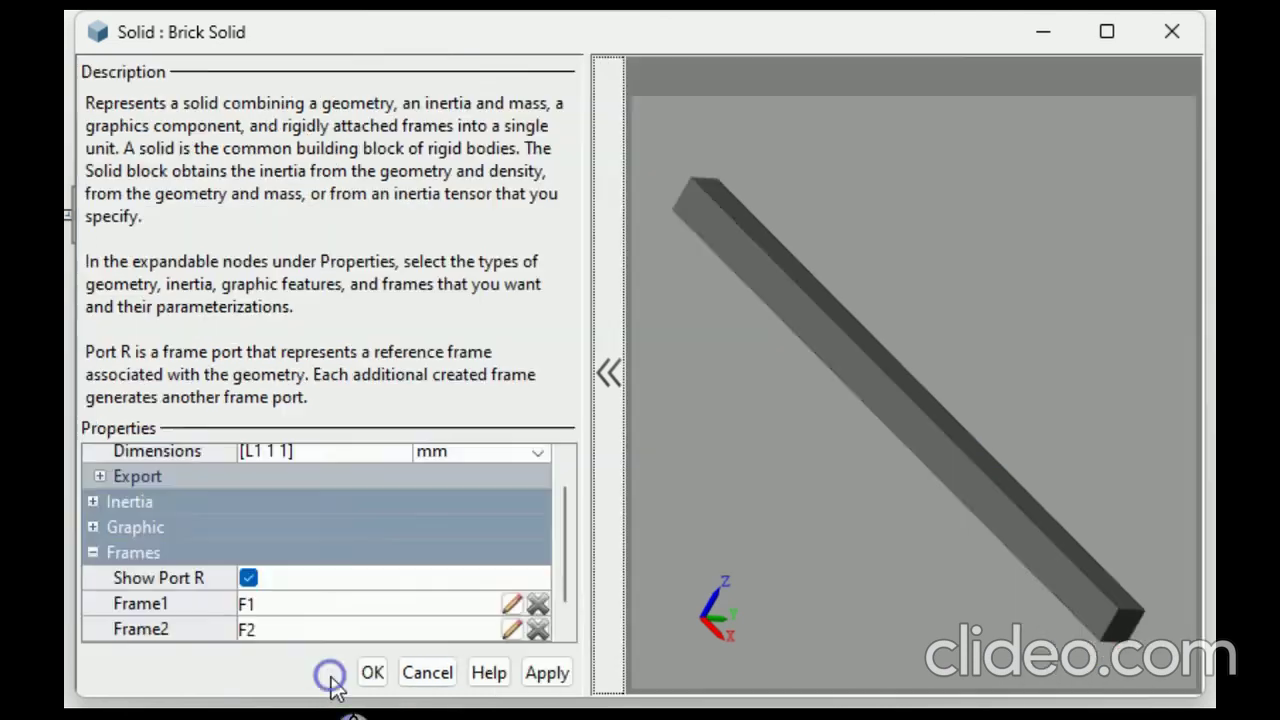
click(540, 674)
click(374, 672)
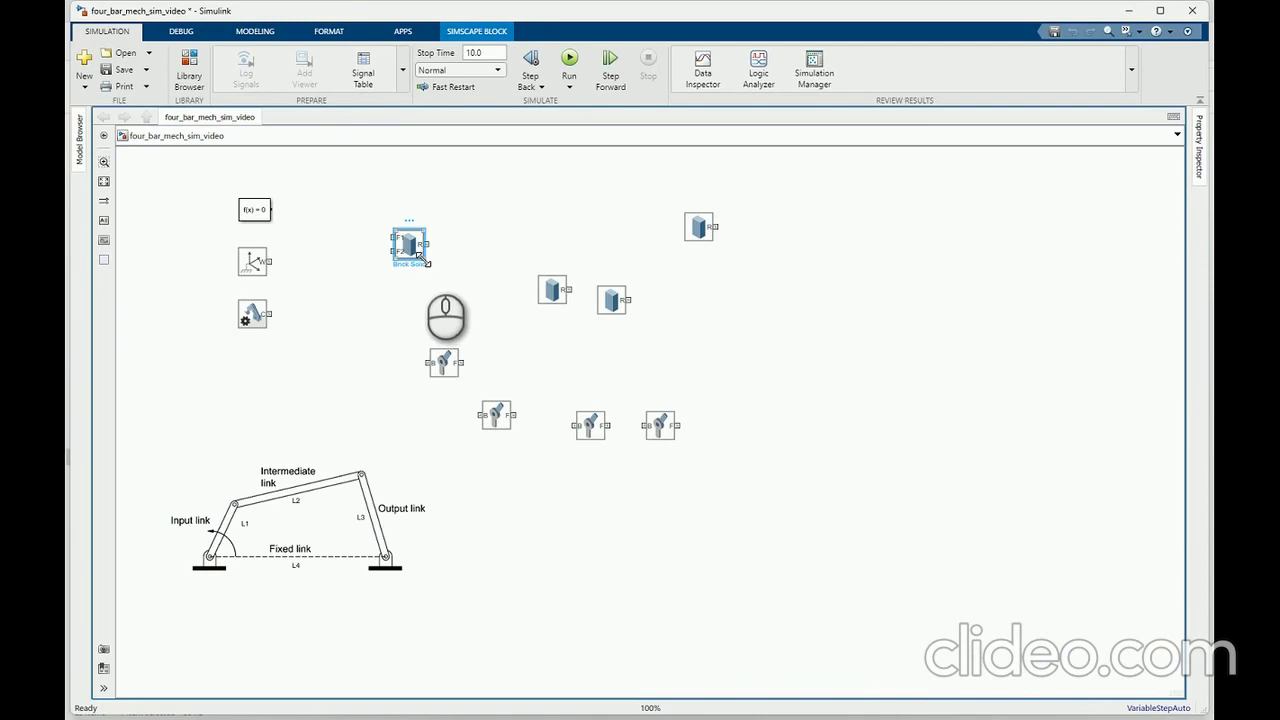
Step: Enlarge the L1 Brick Solid block on the canvas so its frame ports are clearly spaced
drag(427, 263, 439, 284)
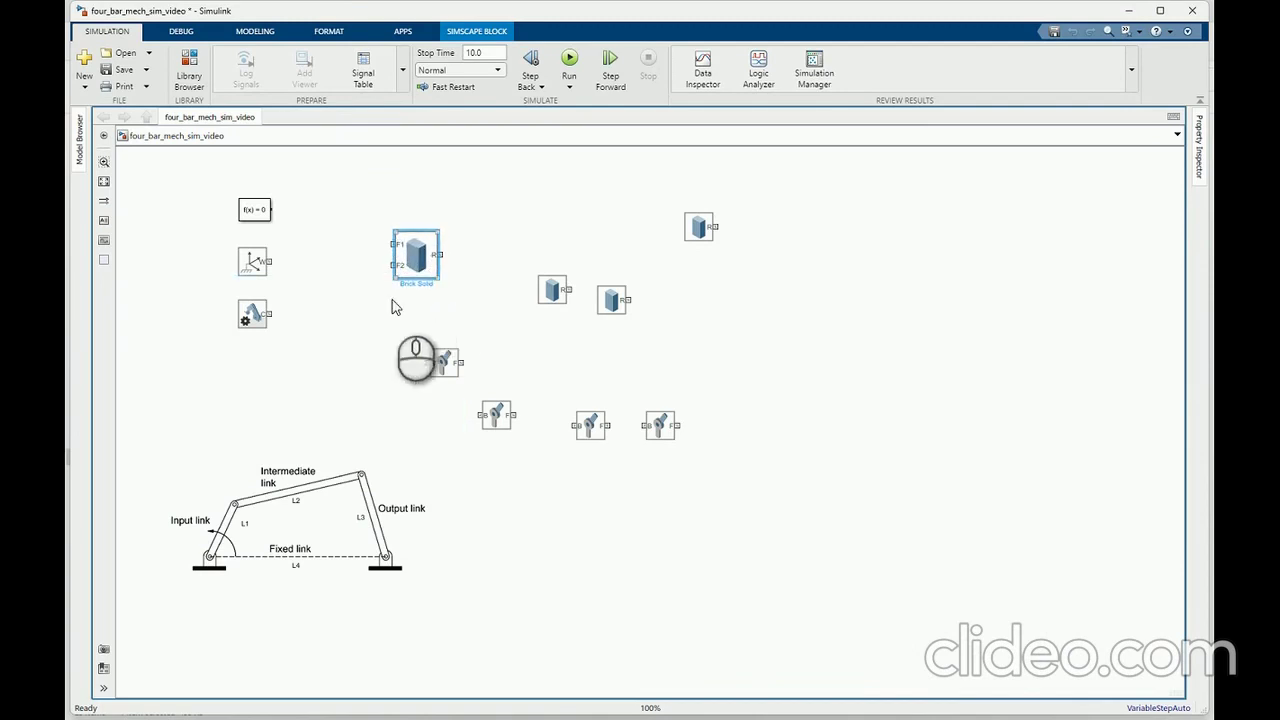
click(388, 306)
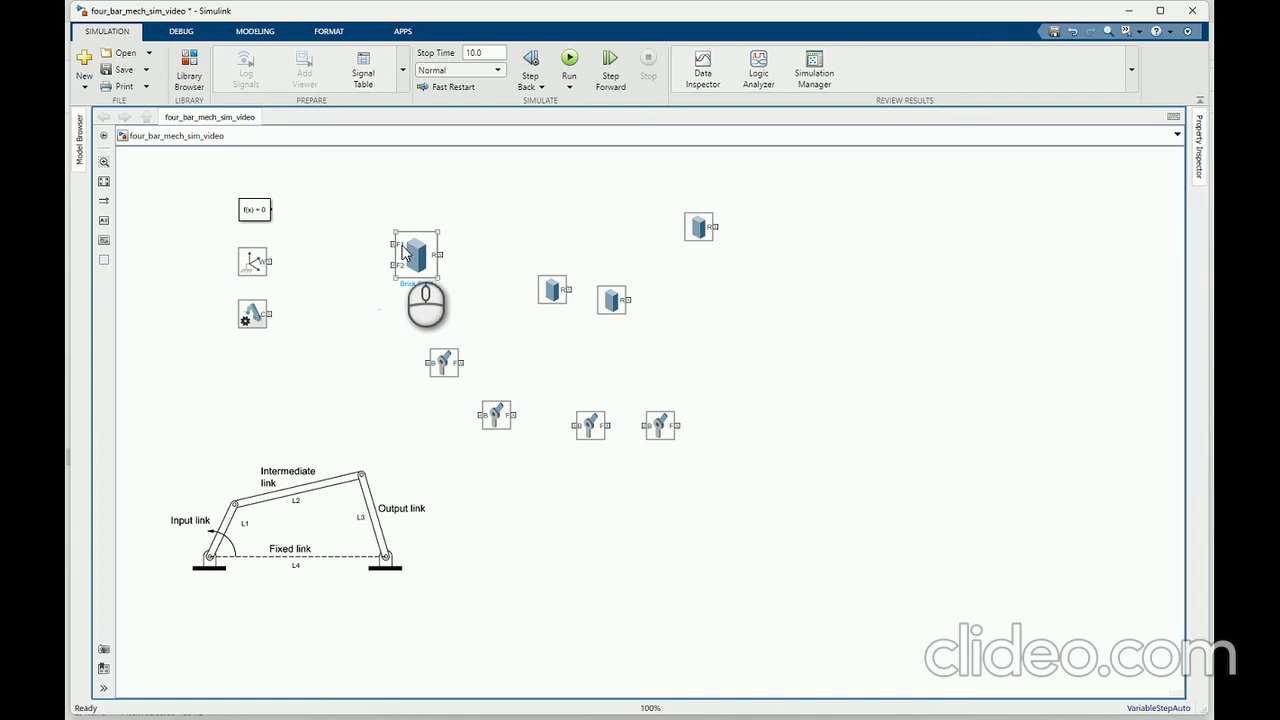
click(292, 505)
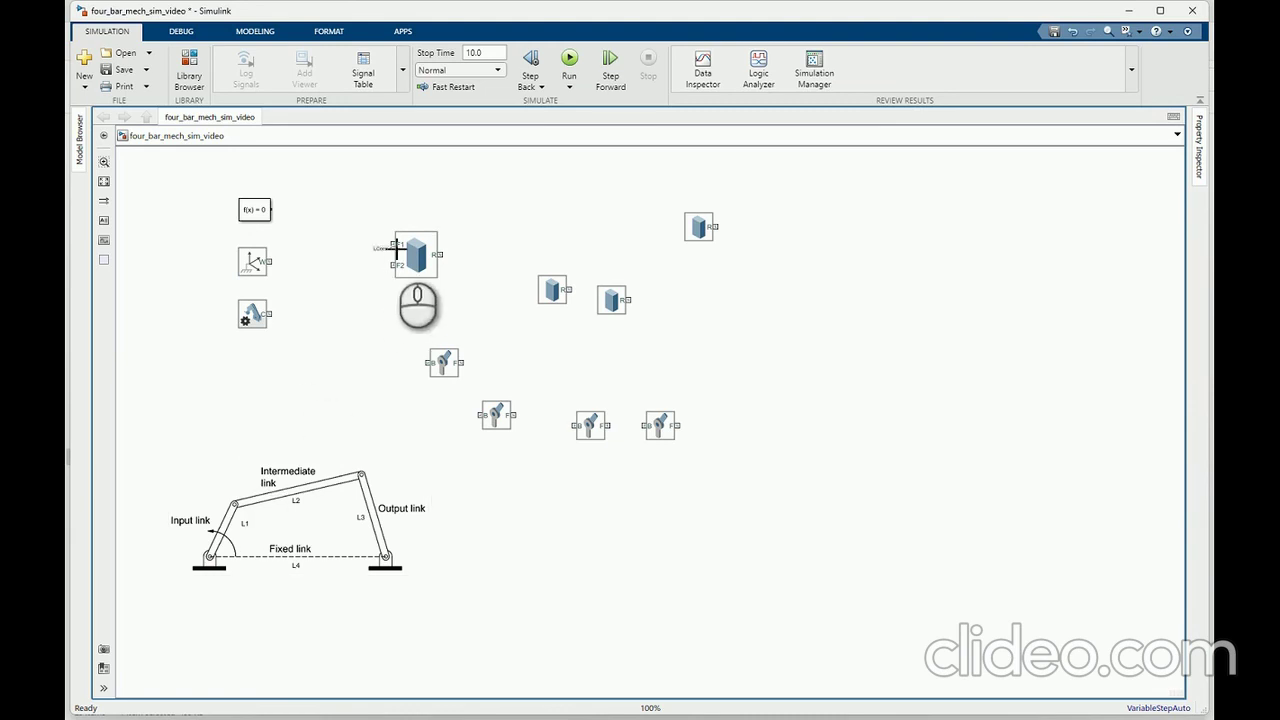
click(341, 307)
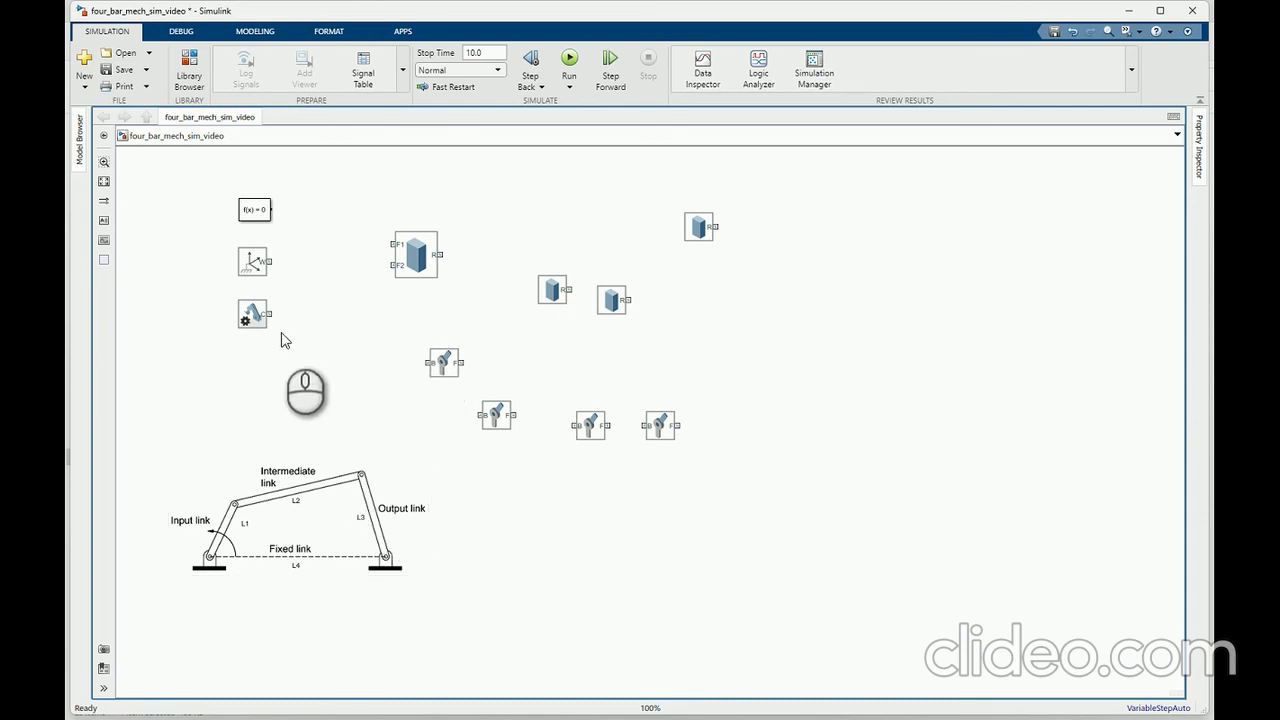
Step: Connect the Mechanism Configuration, World Frame and Solver Configuration blocks together to port F1 of the L1 Brick Solid
drag(272, 318, 393, 244)
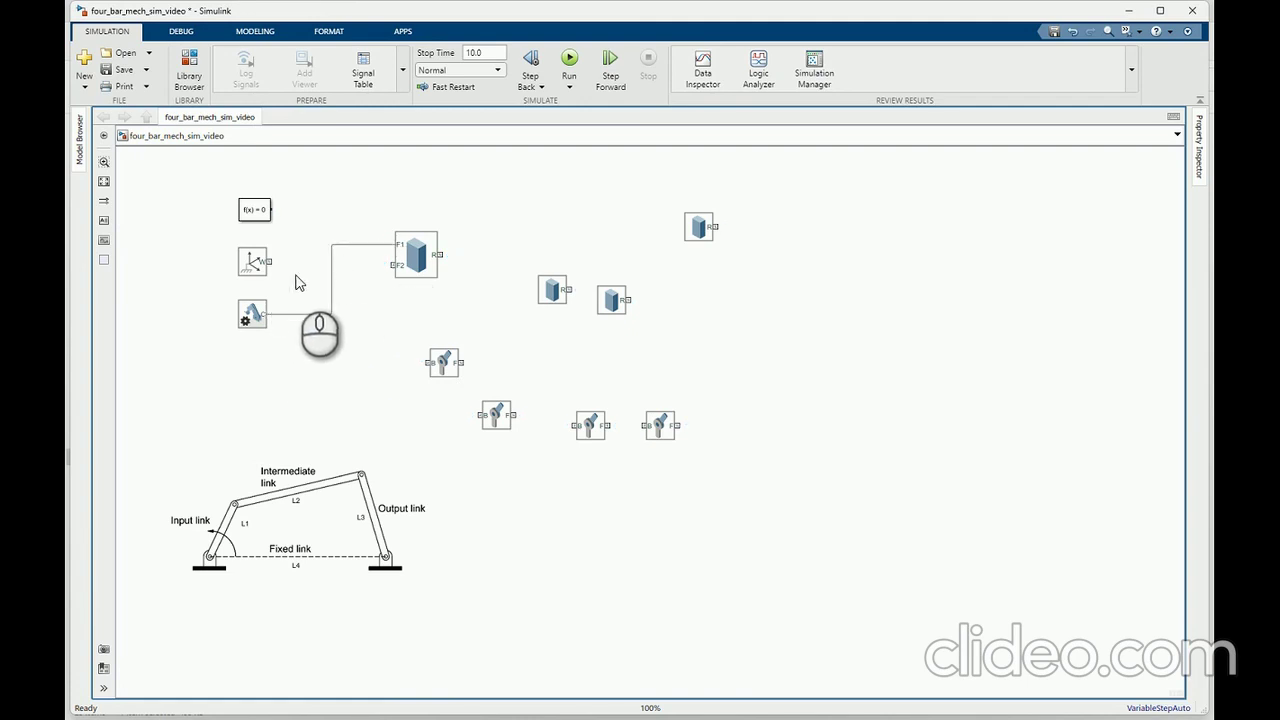
drag(274, 261, 333, 253)
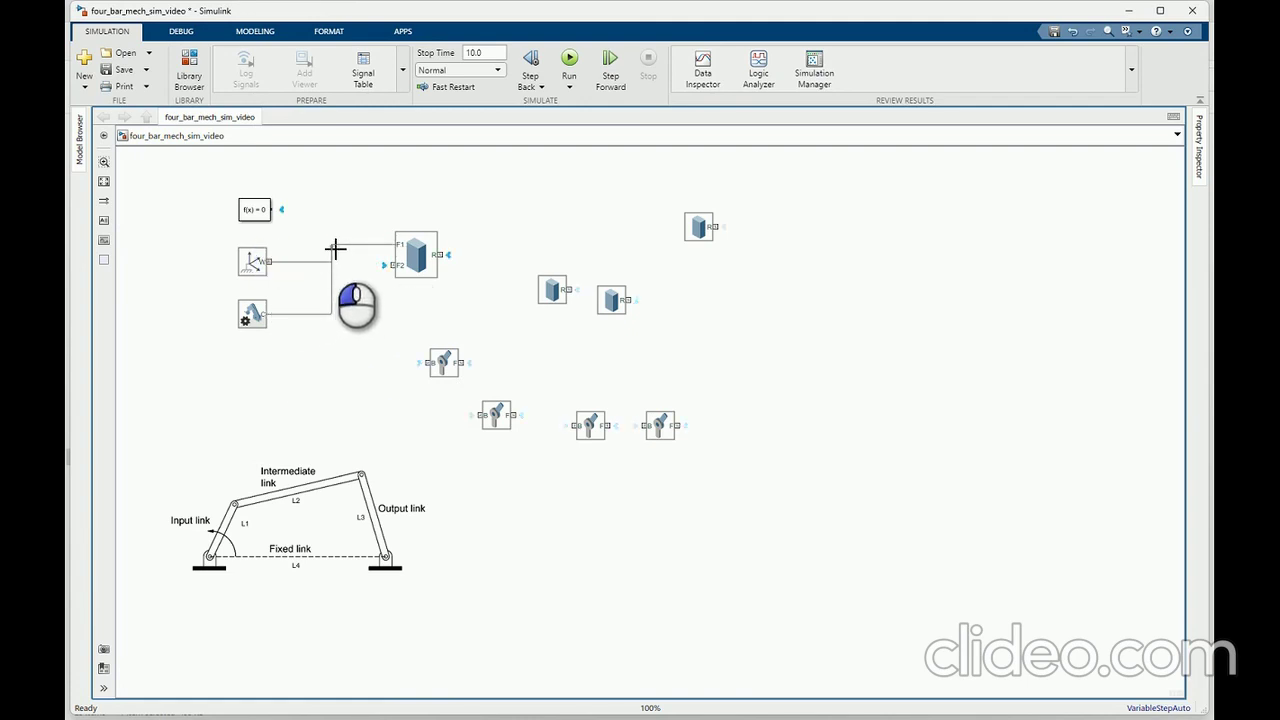
drag(281, 209, 335, 262)
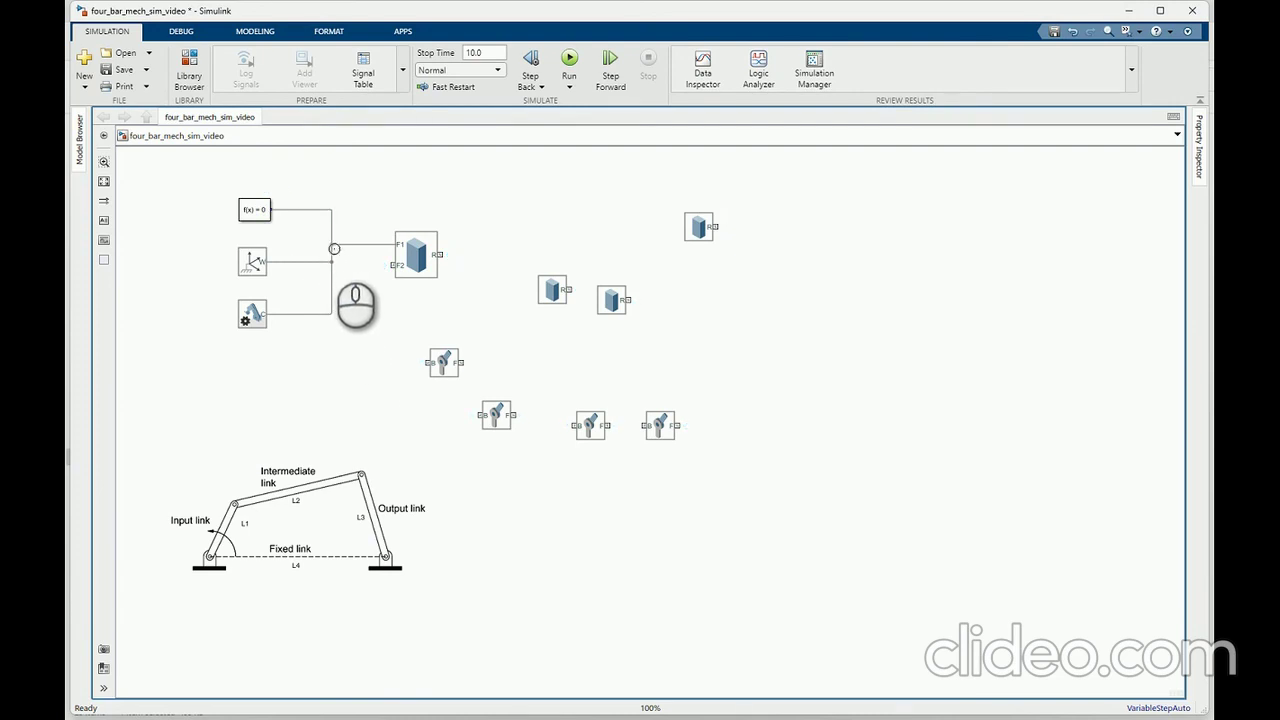
click(332, 250)
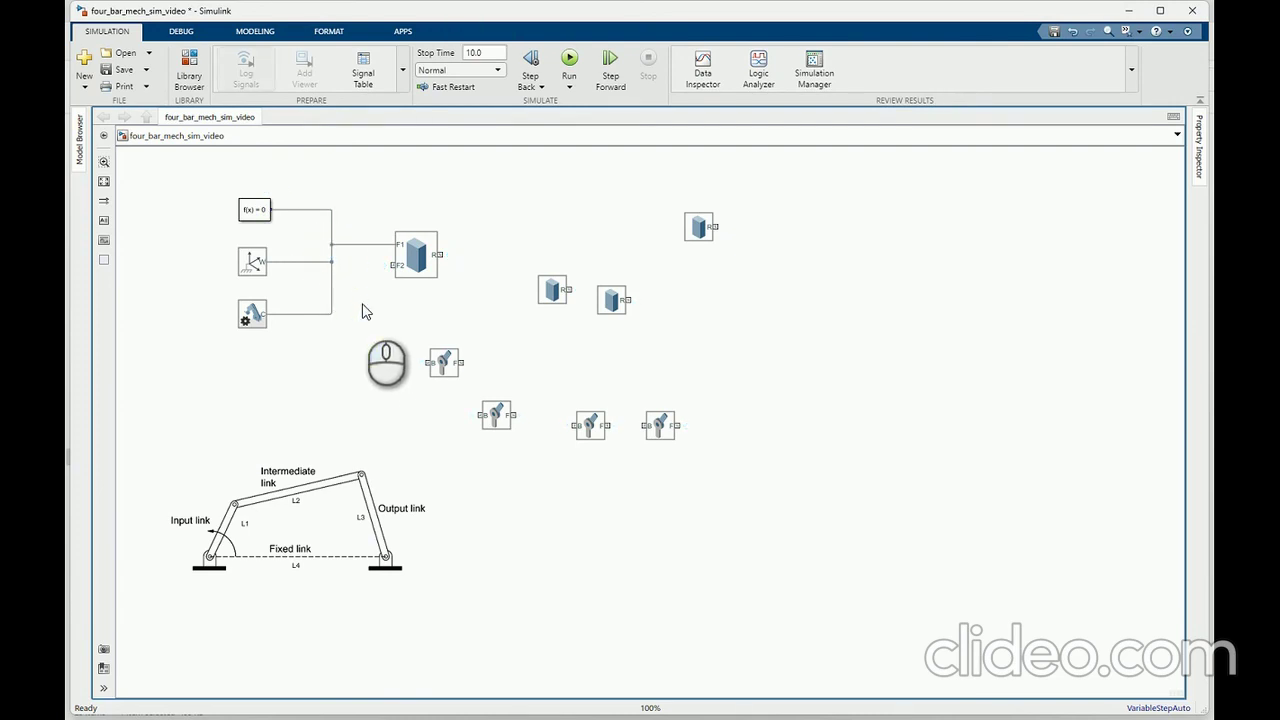
Step: Check the uniform gravity setting of the Mechanism Configuration block and close its properties
click(256, 216)
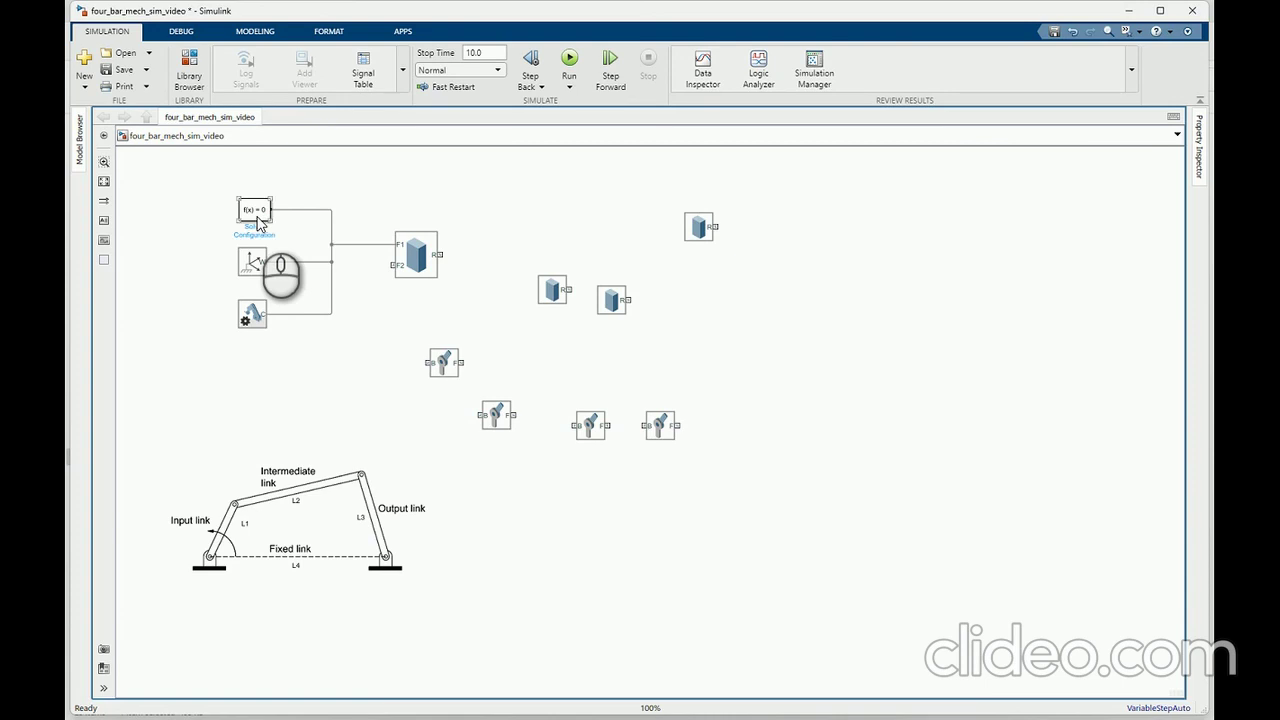
click(259, 270)
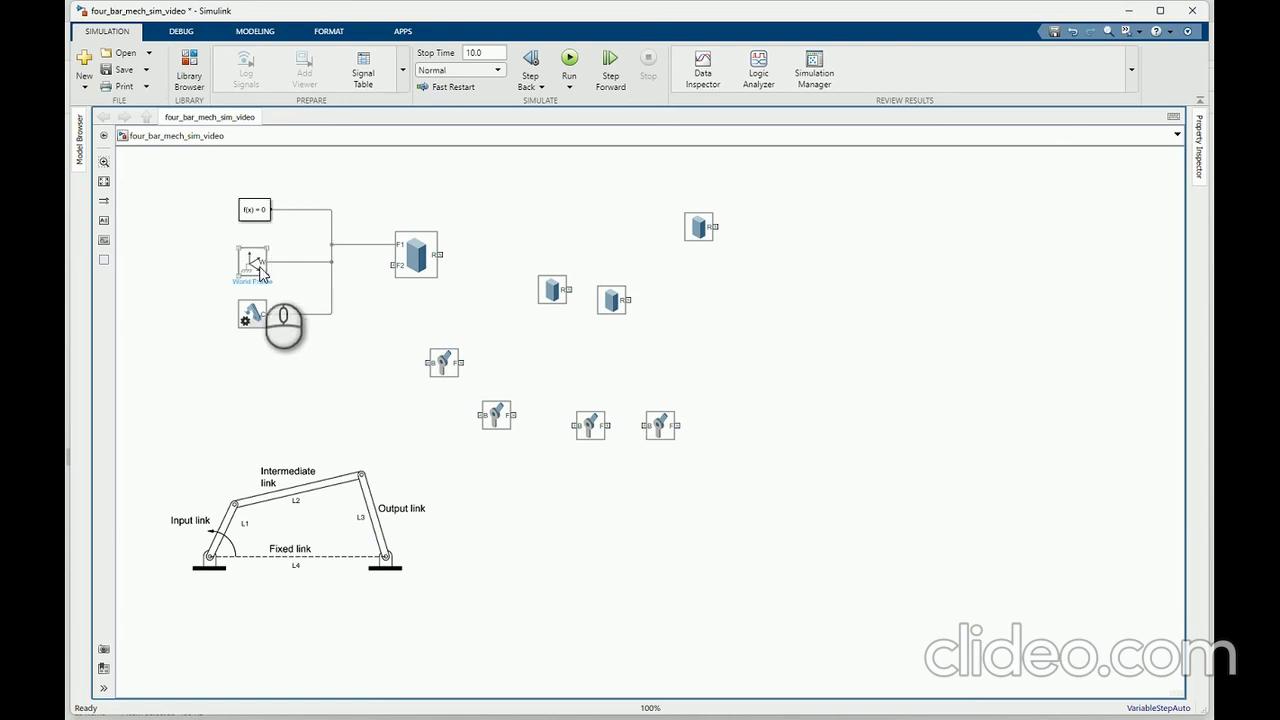
click(257, 318)
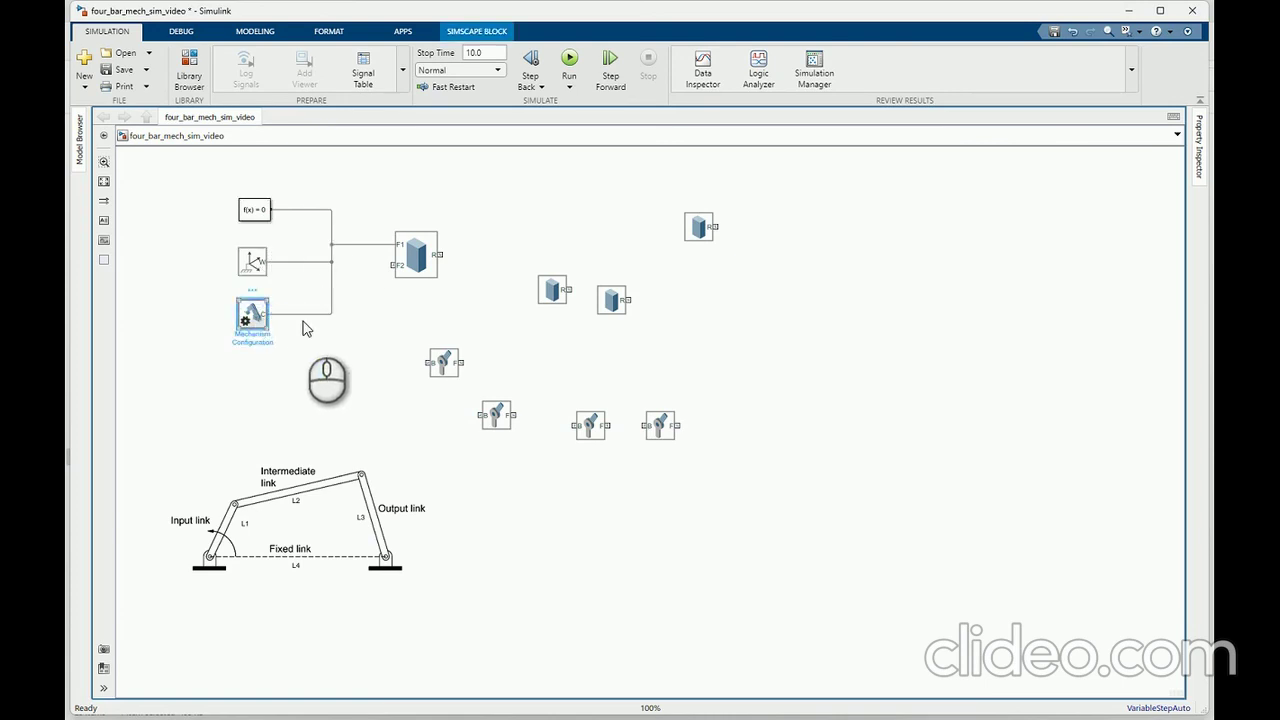
key(ctrl+shift+i)
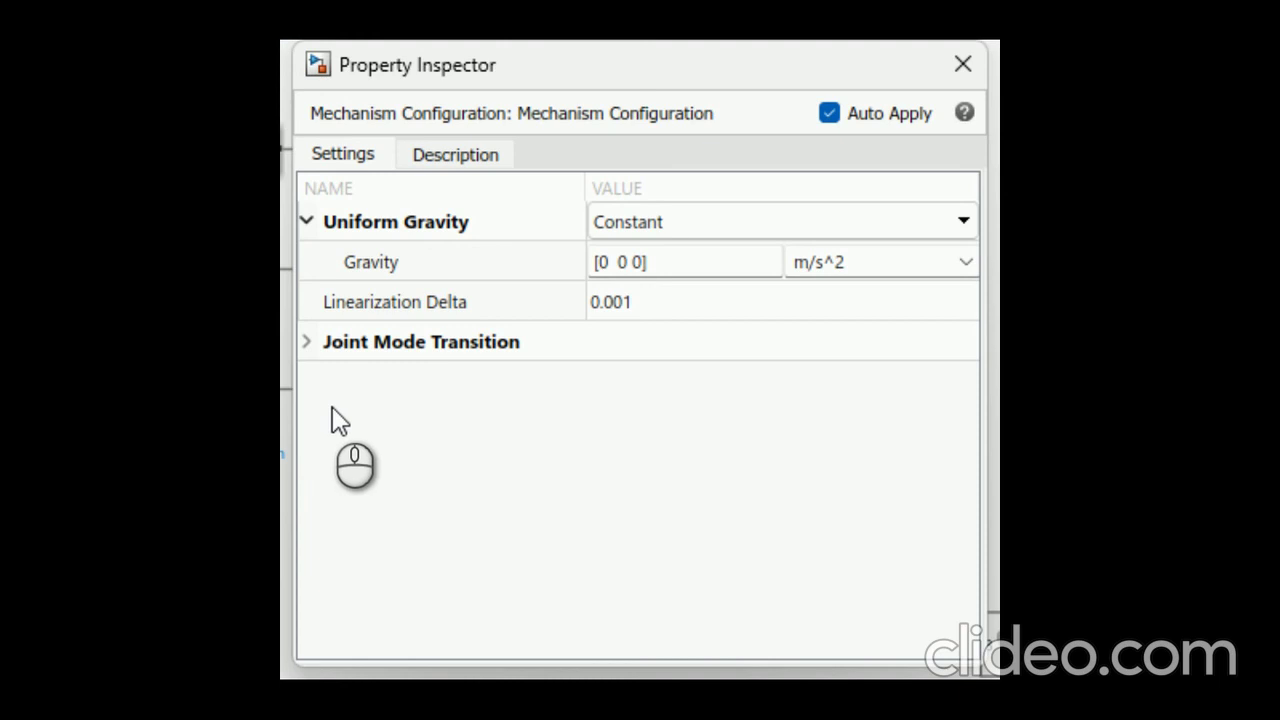
click(626, 262)
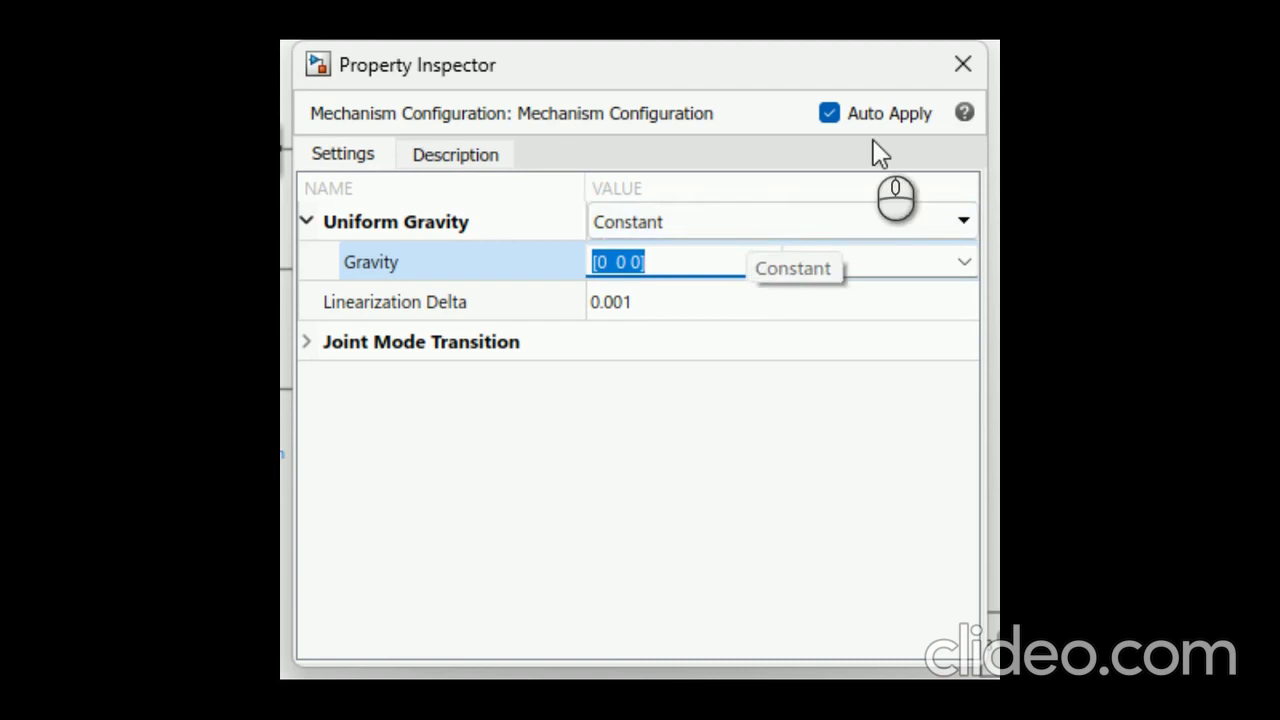
click(963, 64)
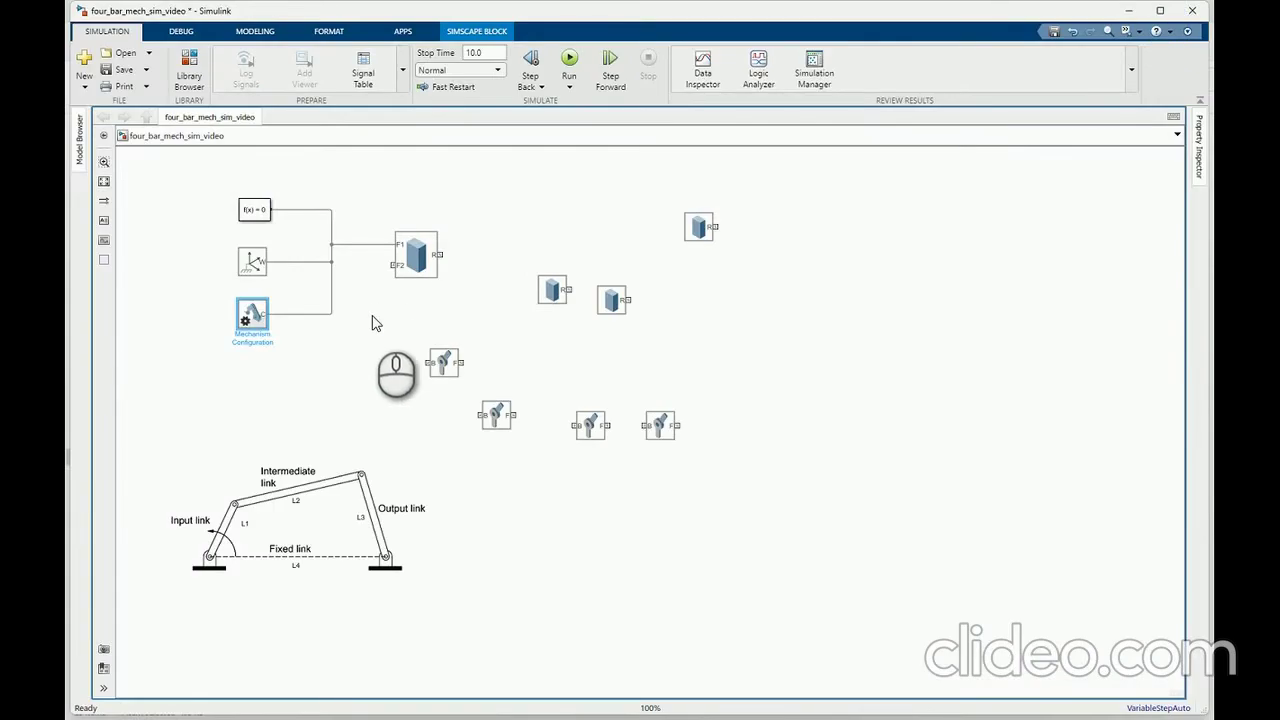
Step: Move the Brick Solid1 block into line beside the L1 Brick Solid
click(420, 268)
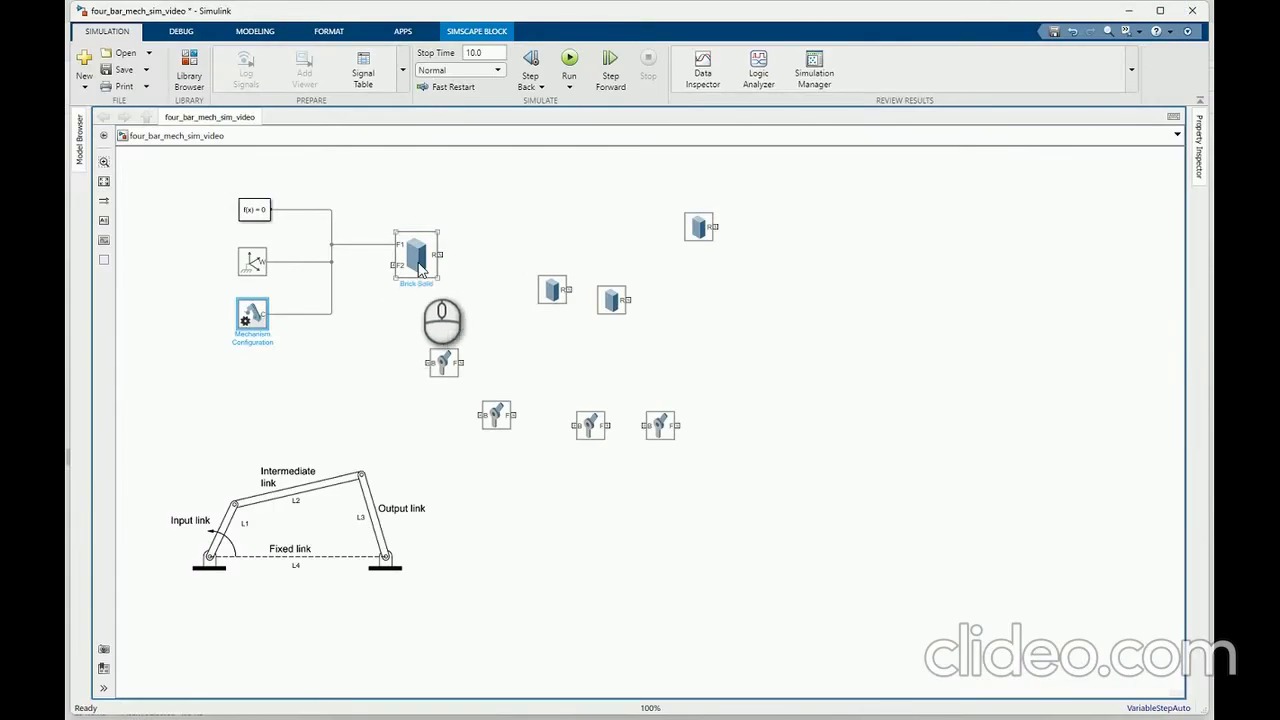
click(443, 374)
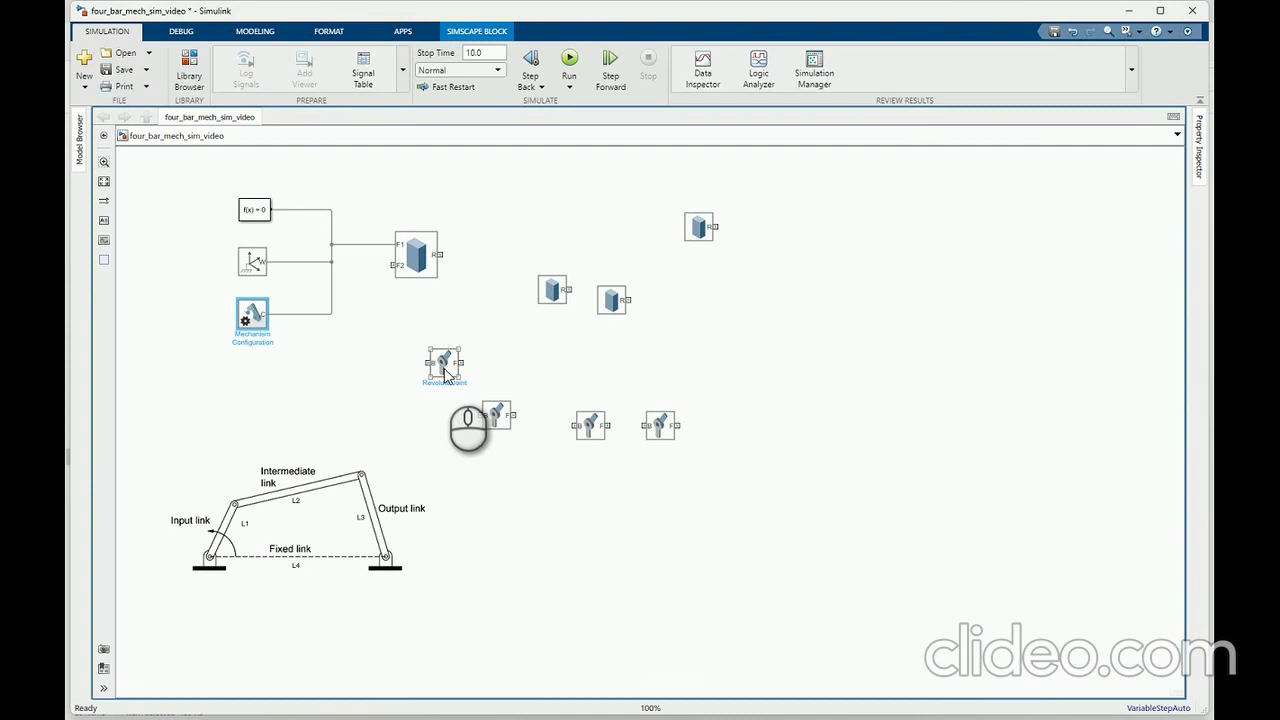
click(404, 284)
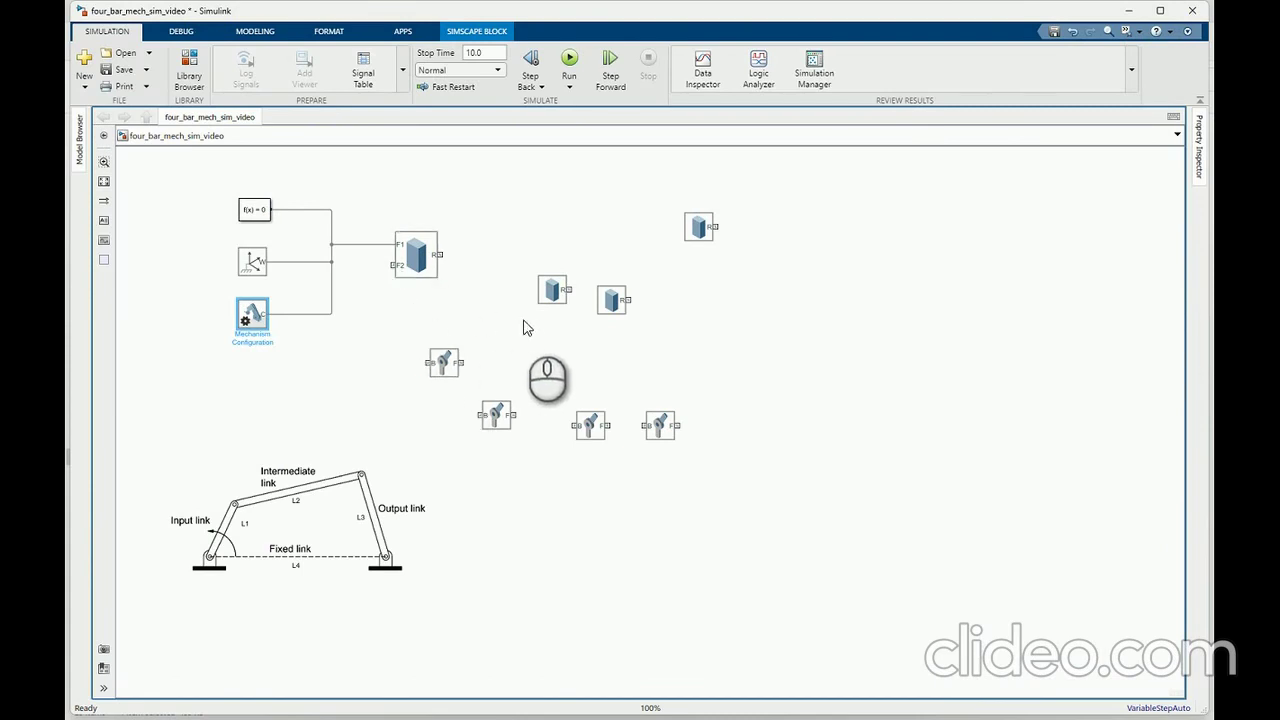
drag(549, 297, 529, 263)
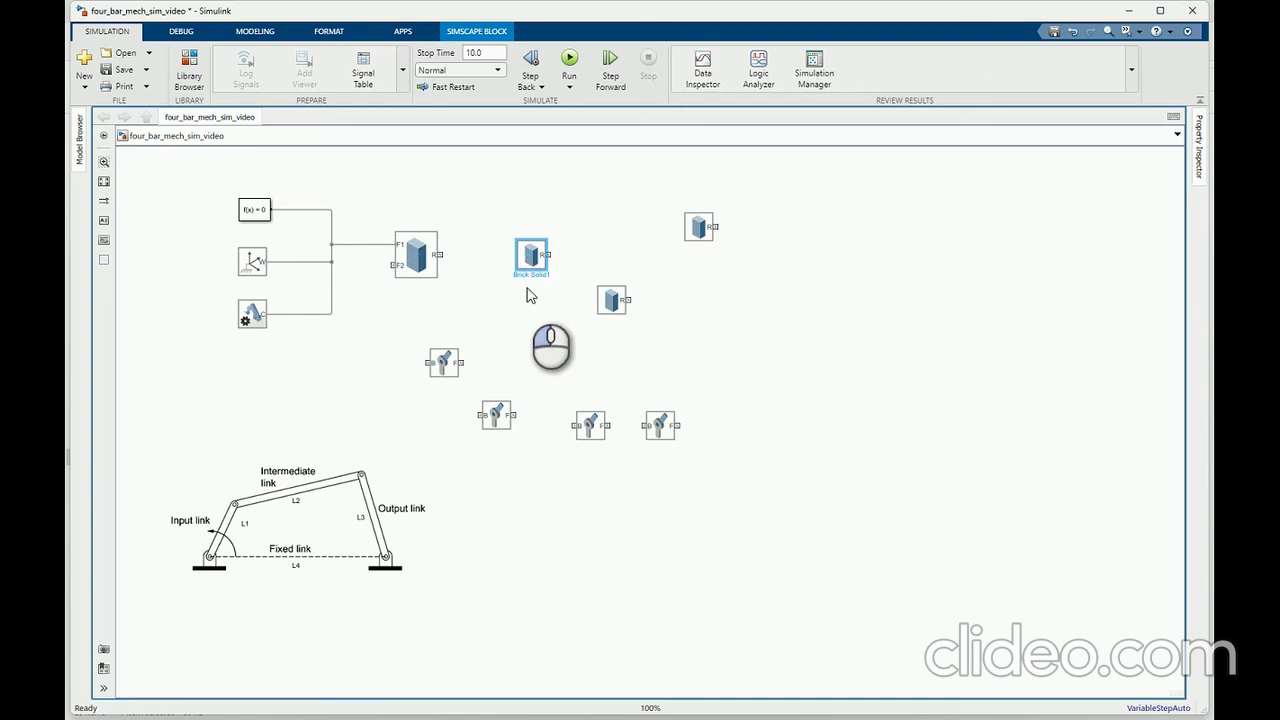
Step: Set the dimensions of Brick Solid1 to [L2 1 1] in mm
double_click(530, 256)
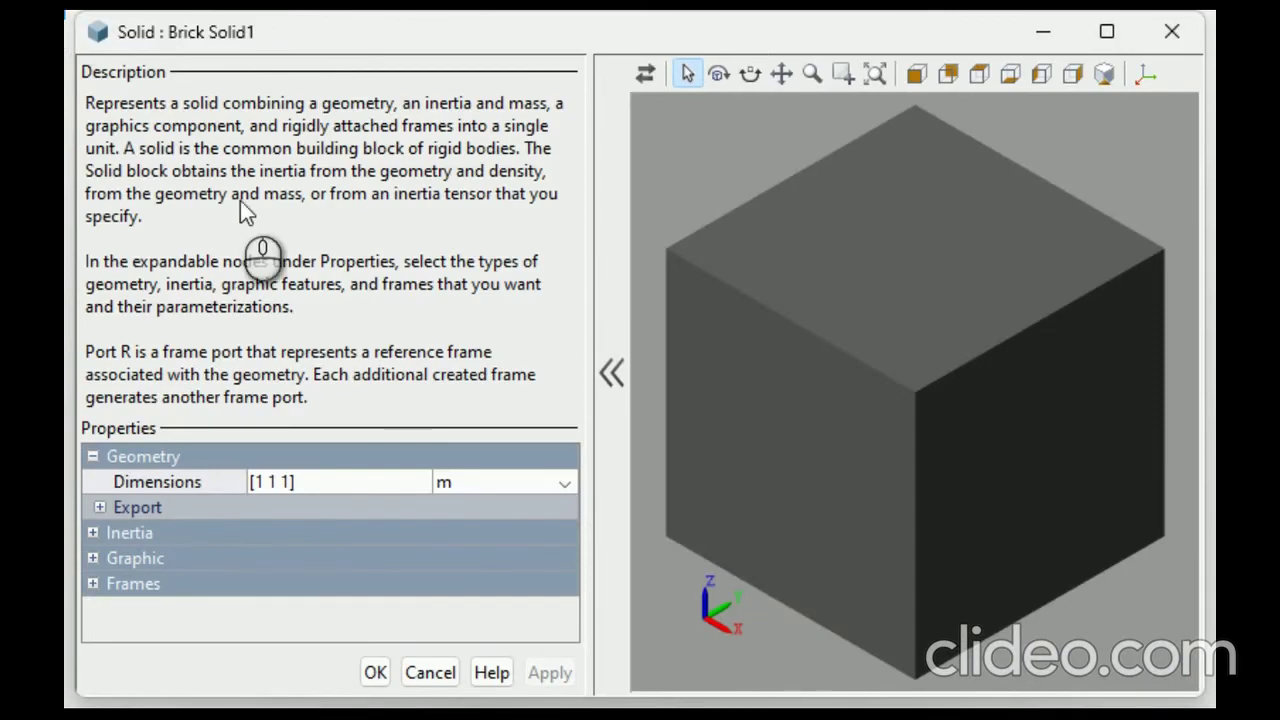
click(263, 485)
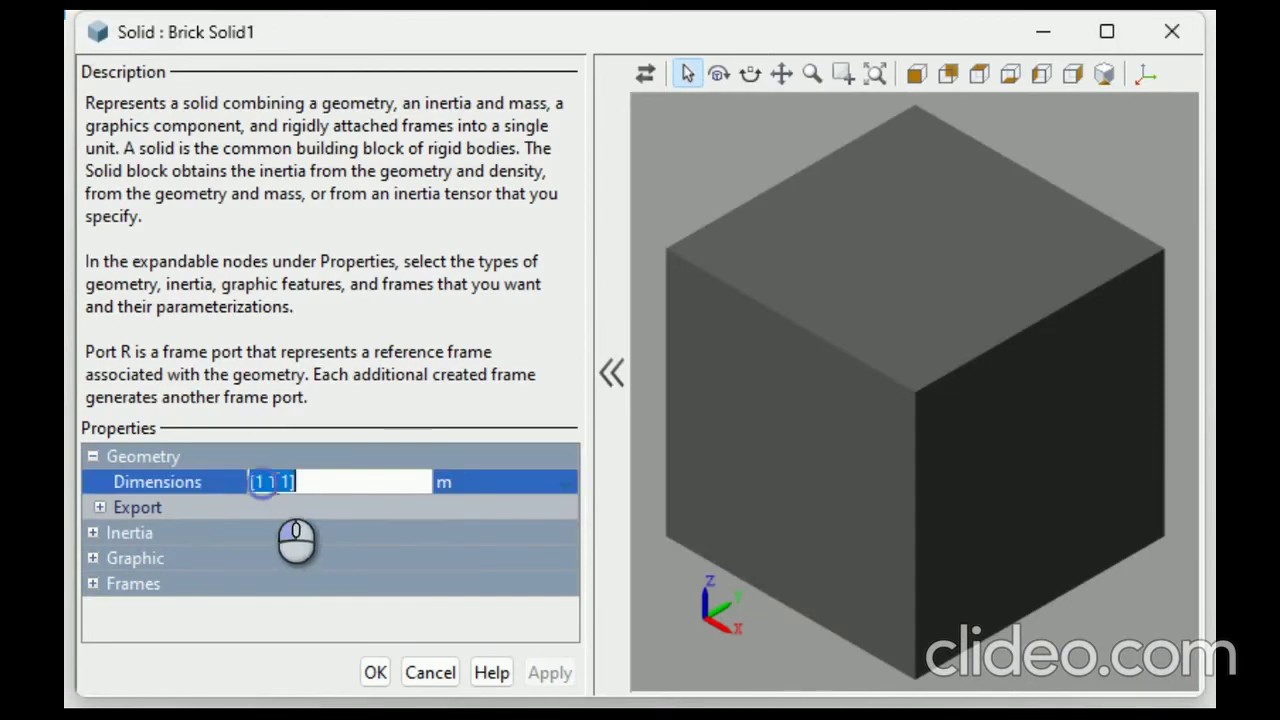
click(563, 483)
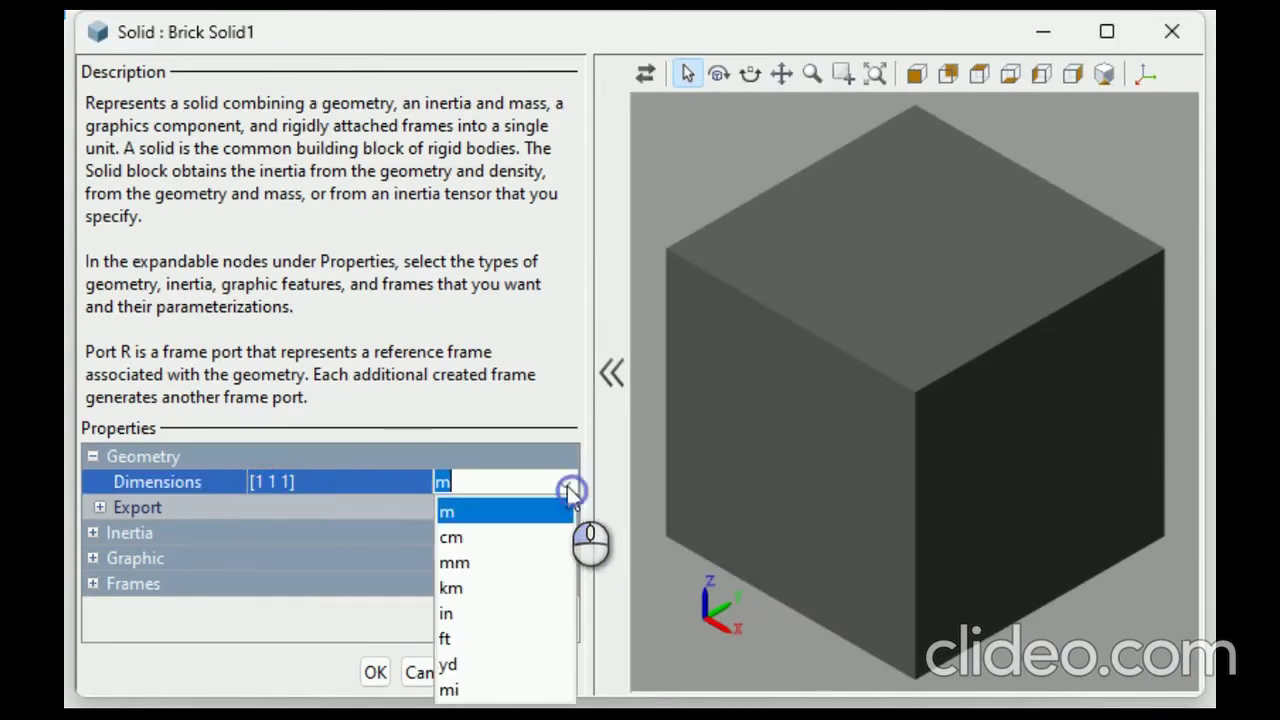
click(472, 561)
click(271, 483)
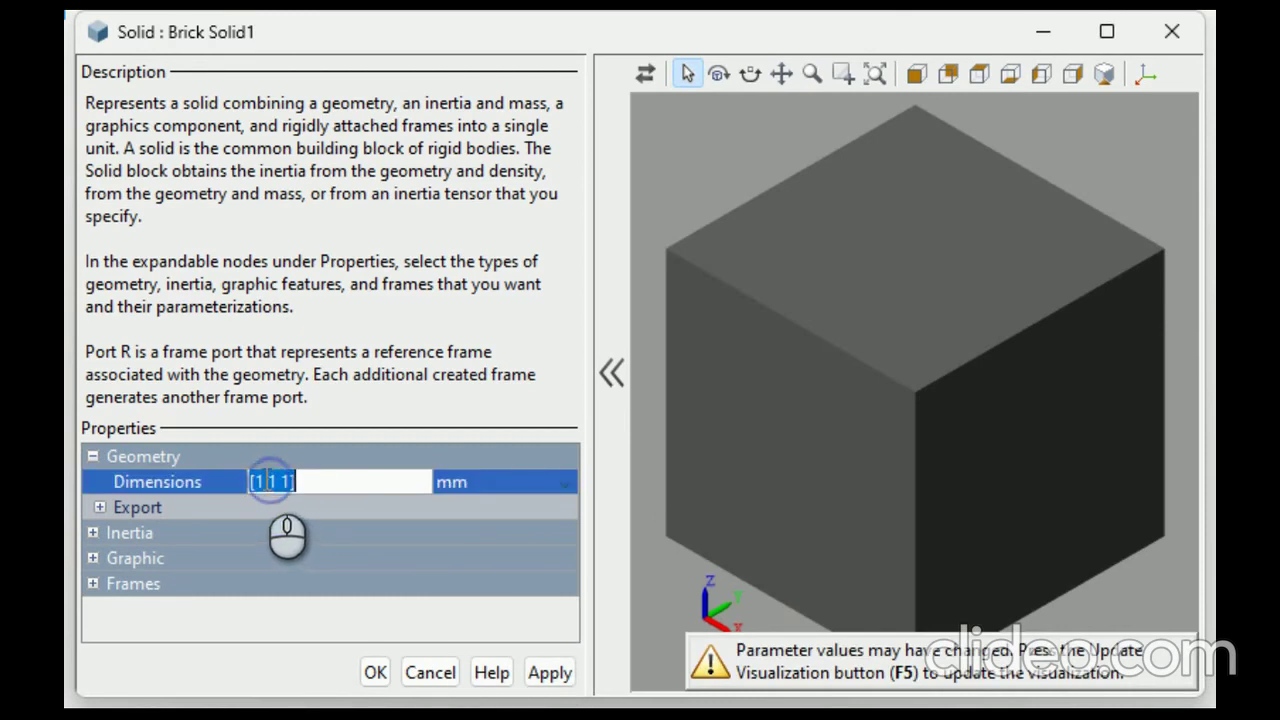
key(Delete)
text(L2)
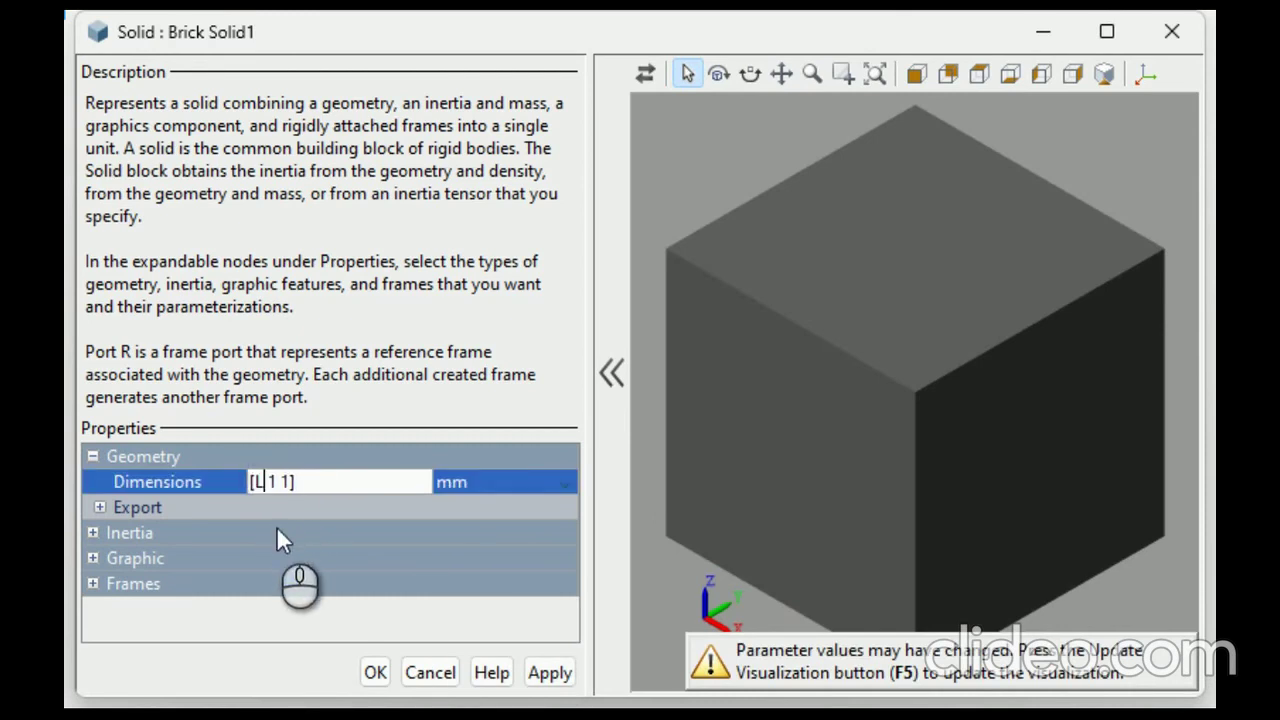
click(93, 584)
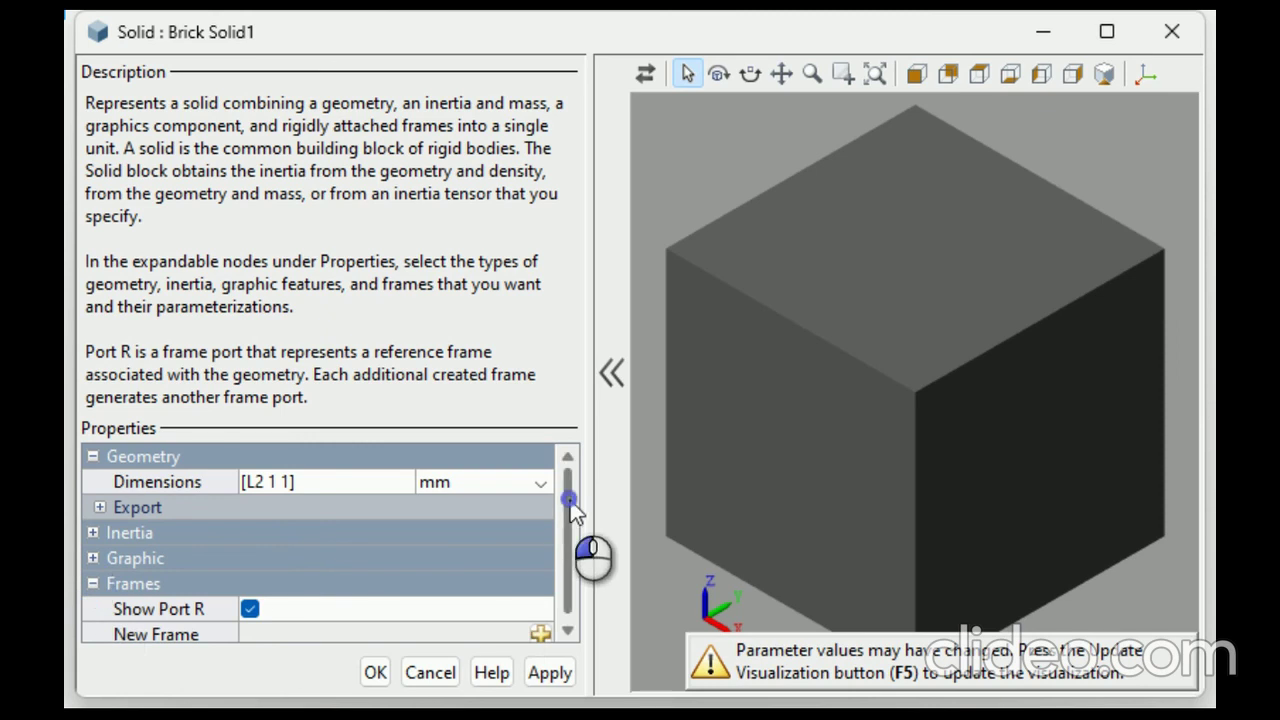
scroll(570, 495, down, 1)
click(540, 630)
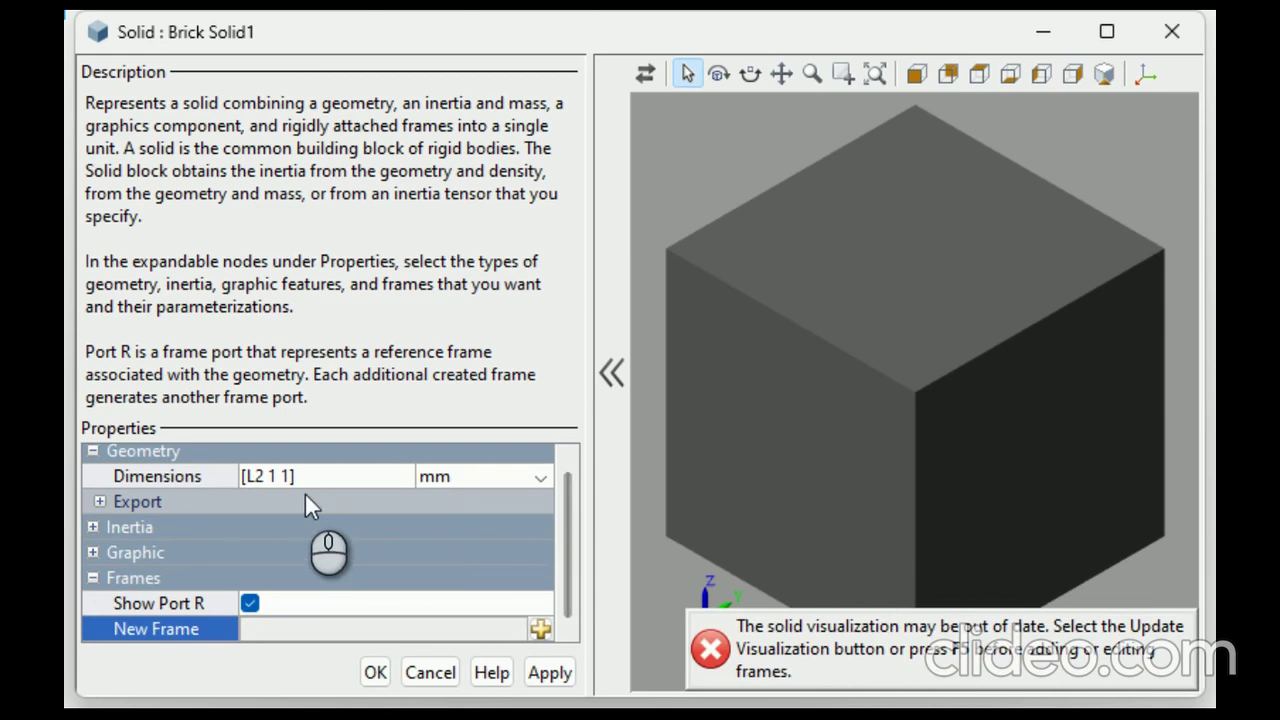
click(538, 627)
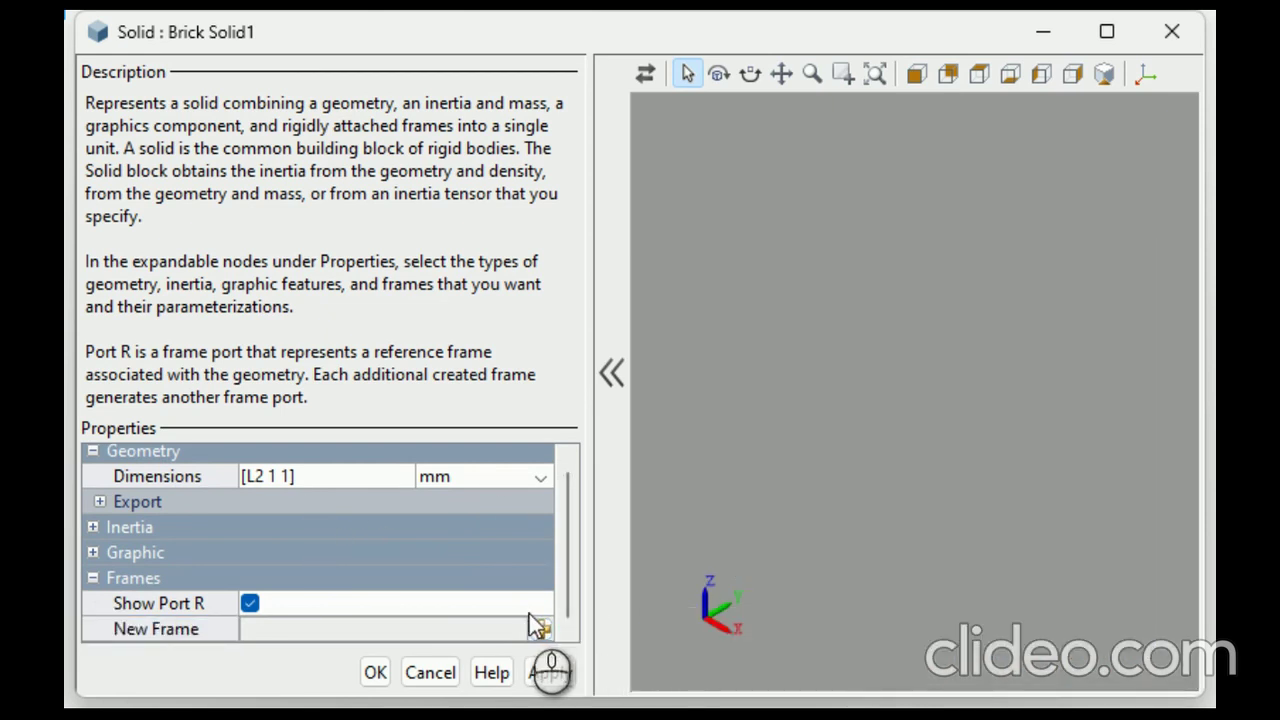
click(541, 629)
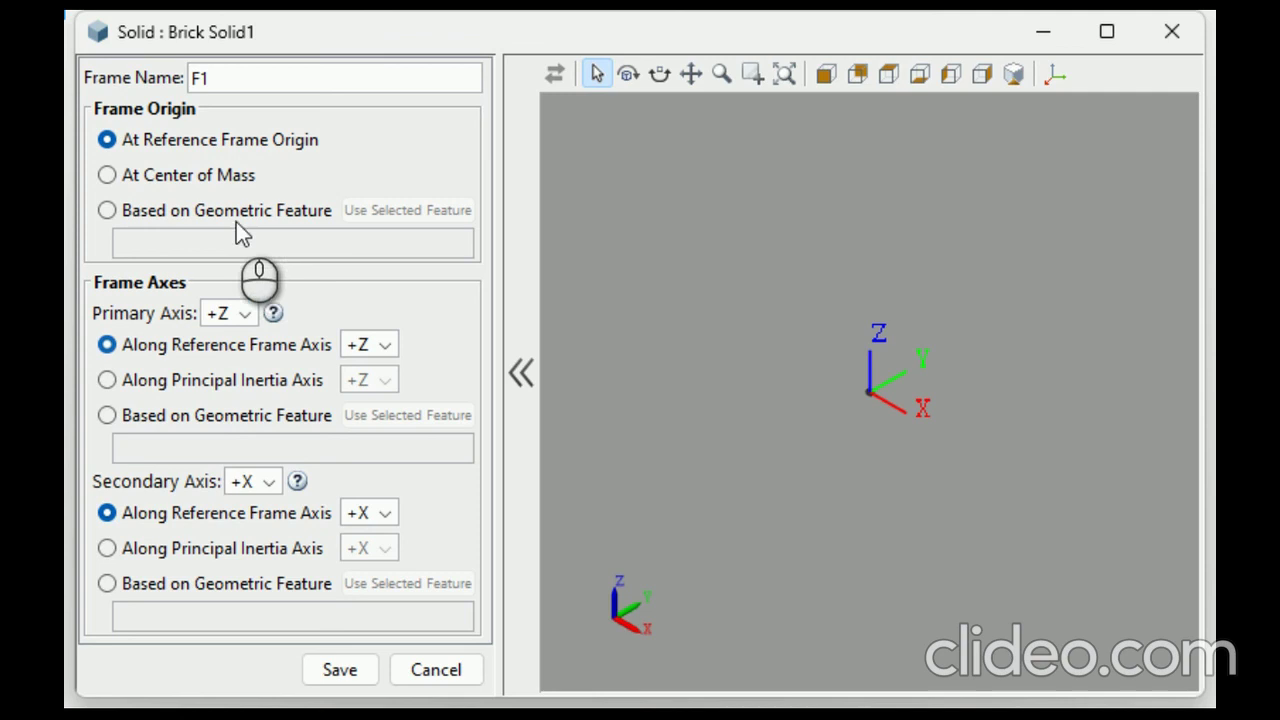
click(107, 210)
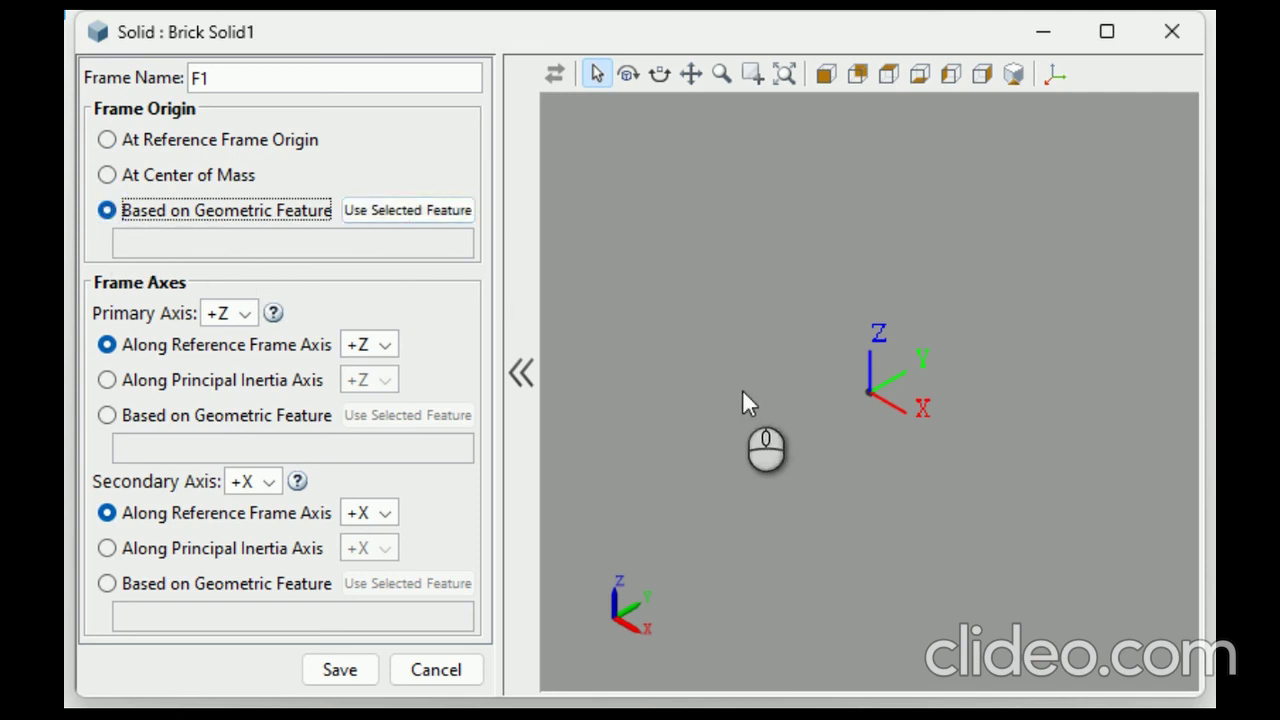
scroll(742, 389, down, 5)
scroll(796, 394, down, 2)
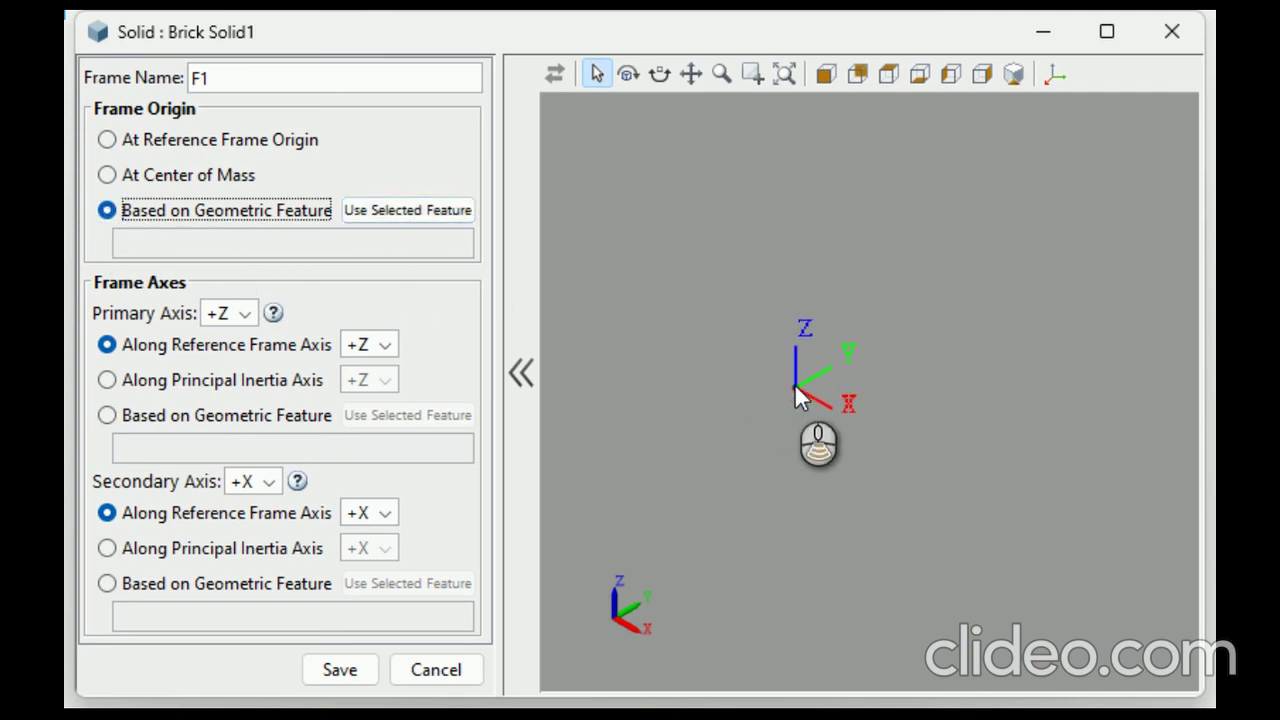
click(459, 665)
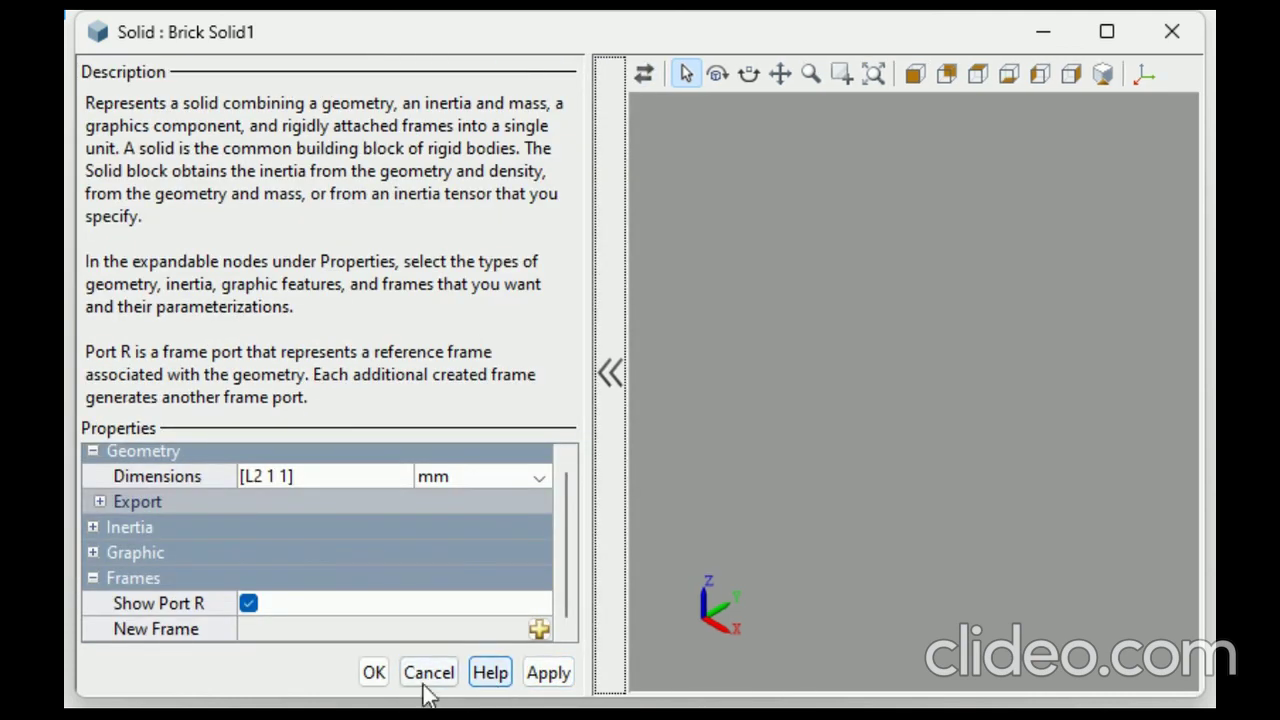
Step: Apply the Brick Solid1 dimensions and add frame F1 with its origin at the centroid of the -x end surface
click(372, 674)
double_click(516, 252)
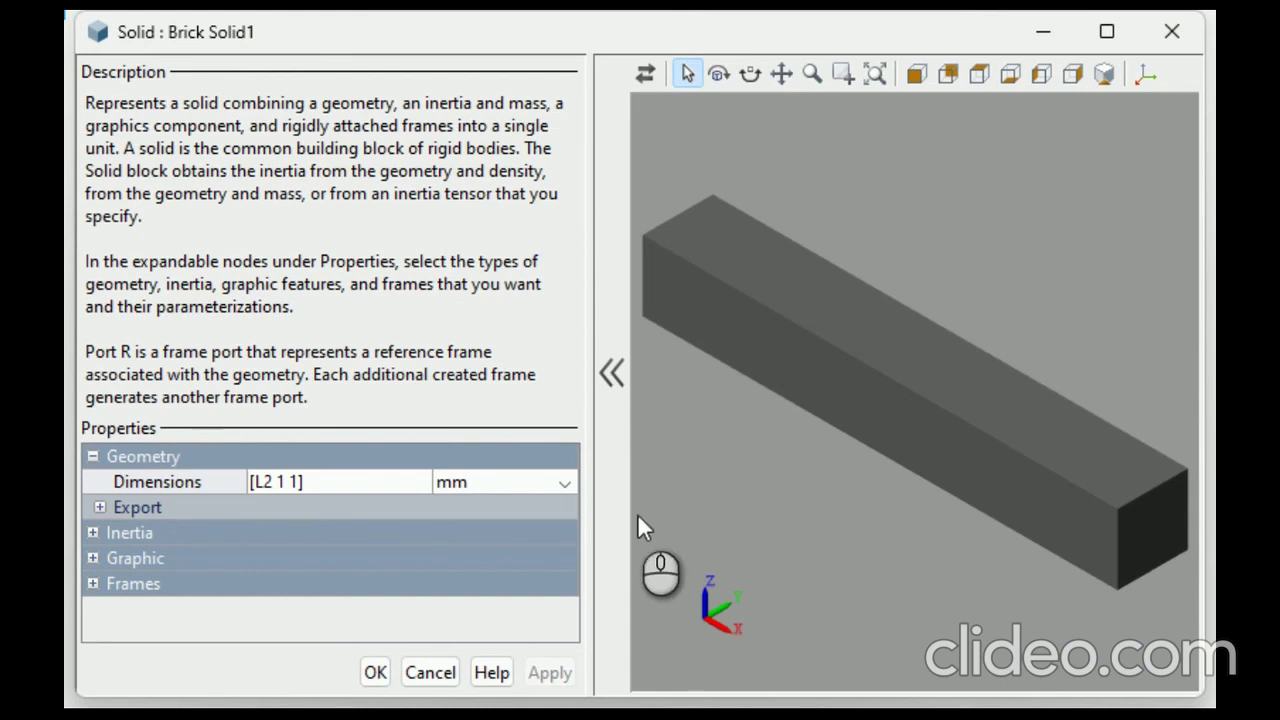
click(93, 583)
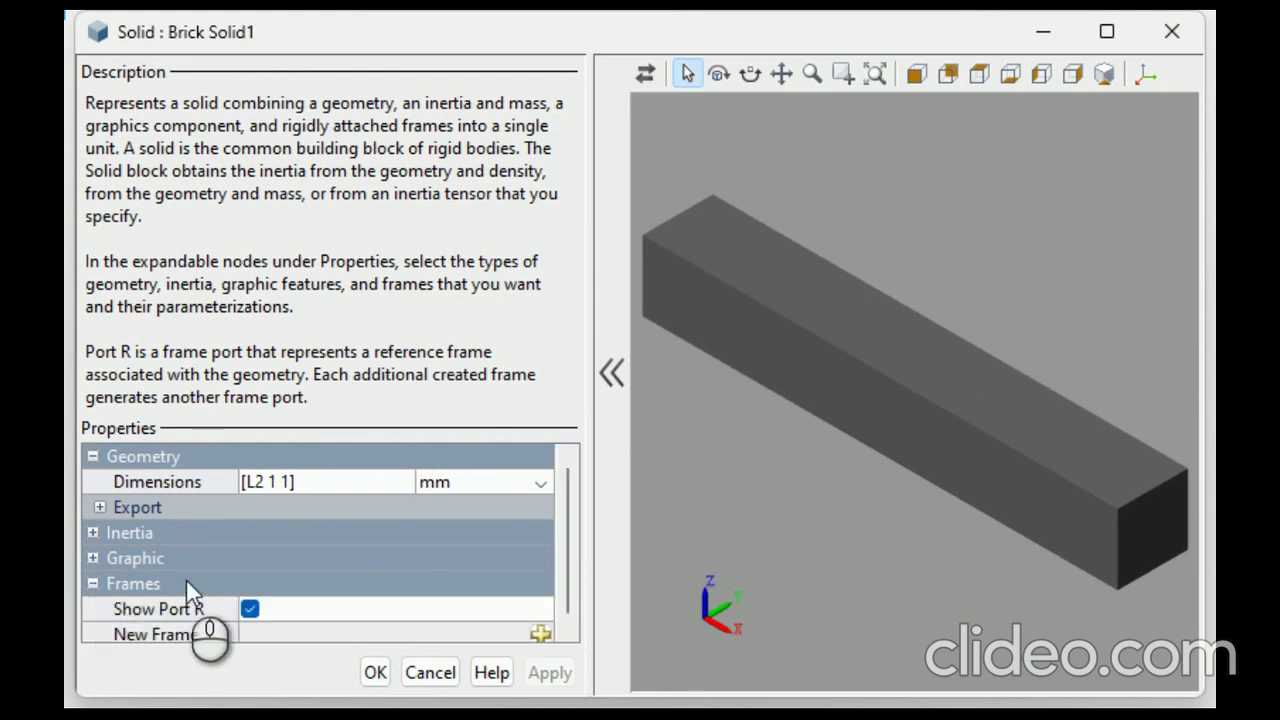
click(543, 633)
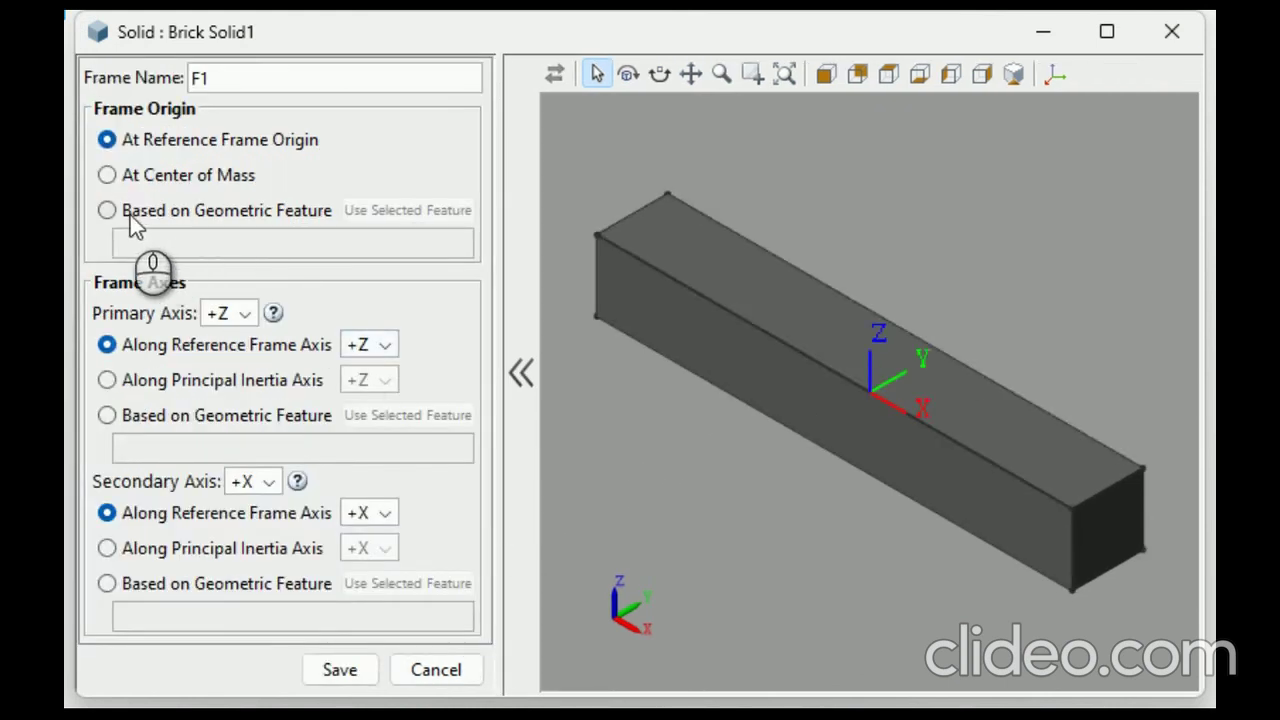
drag(675, 412, 806, 474)
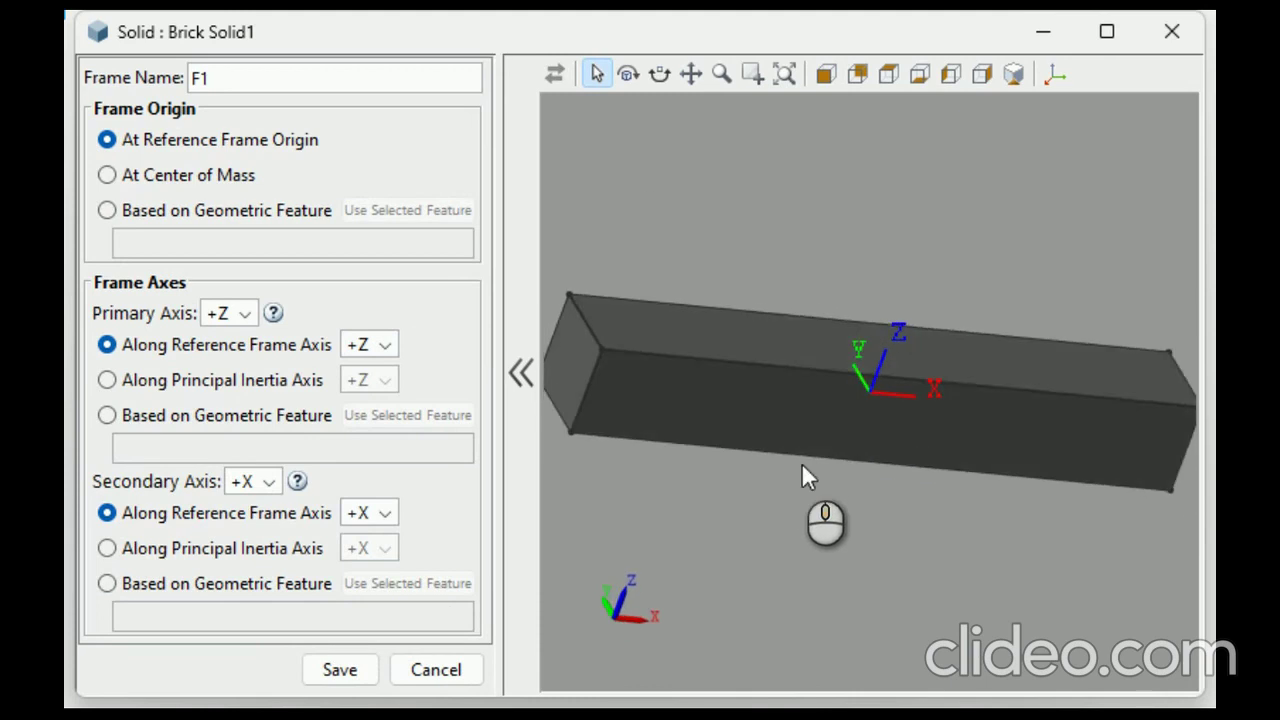
click(572, 362)
click(110, 210)
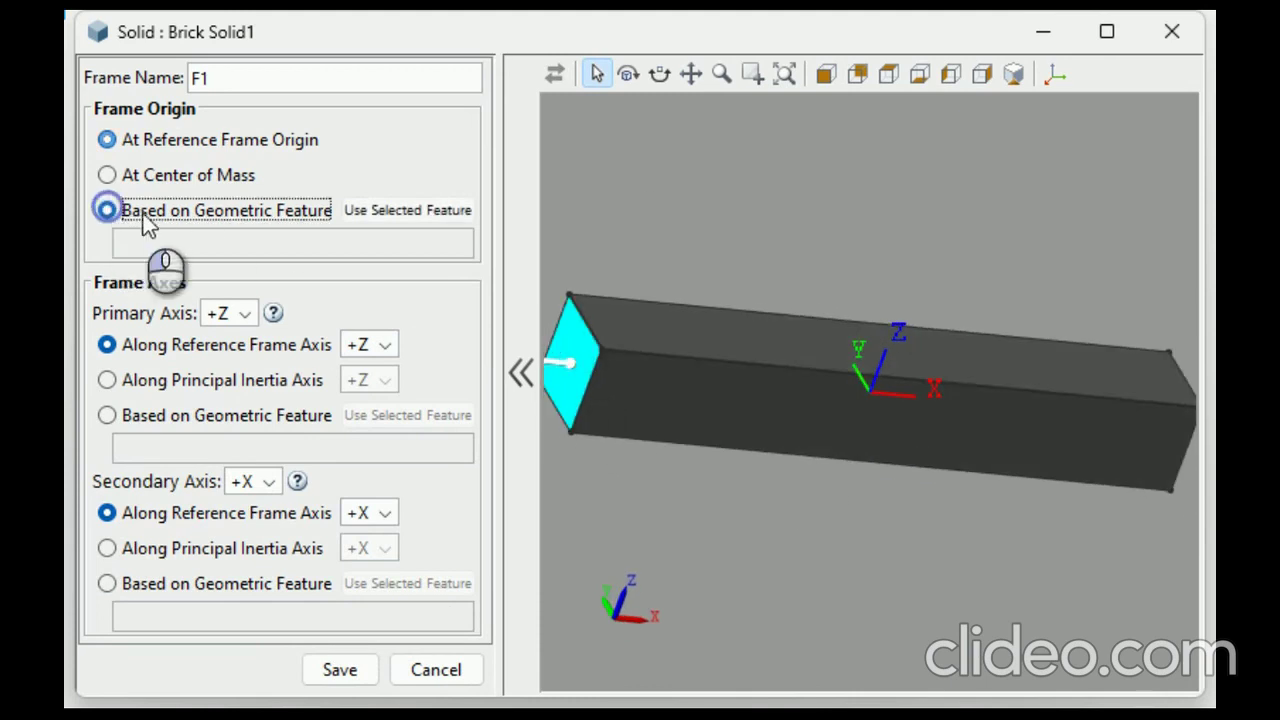
click(402, 214)
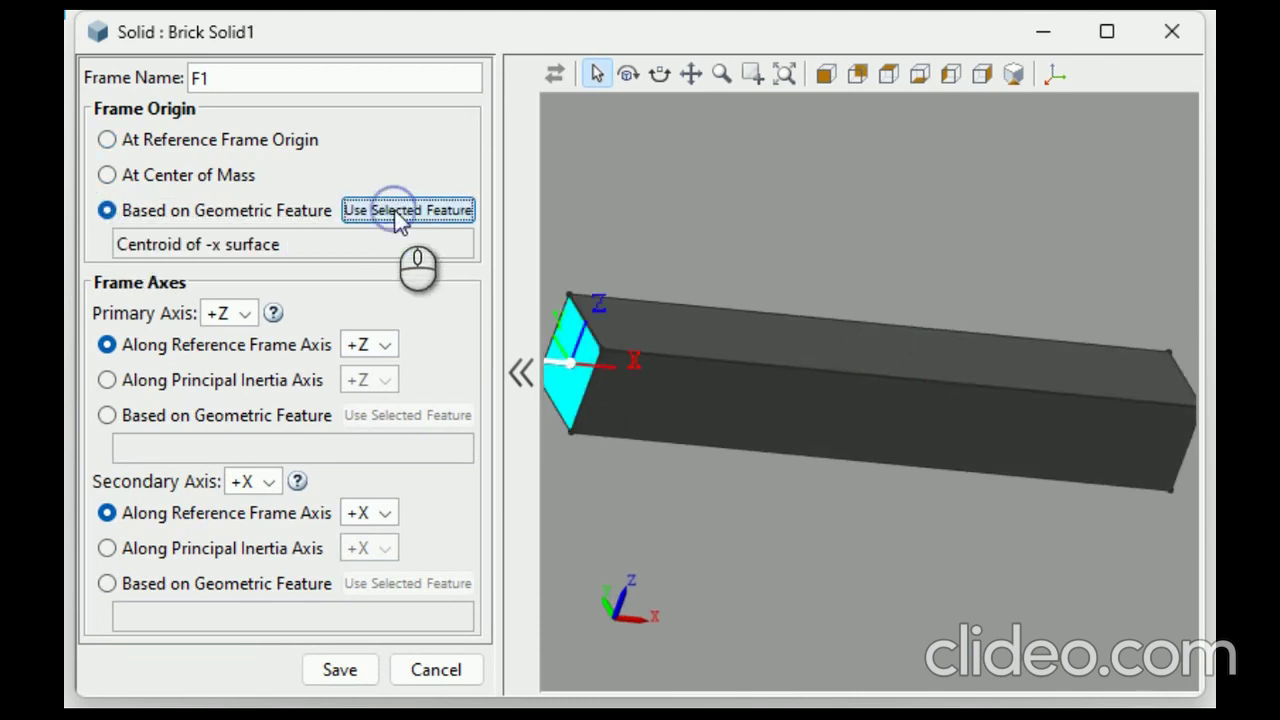
click(352, 670)
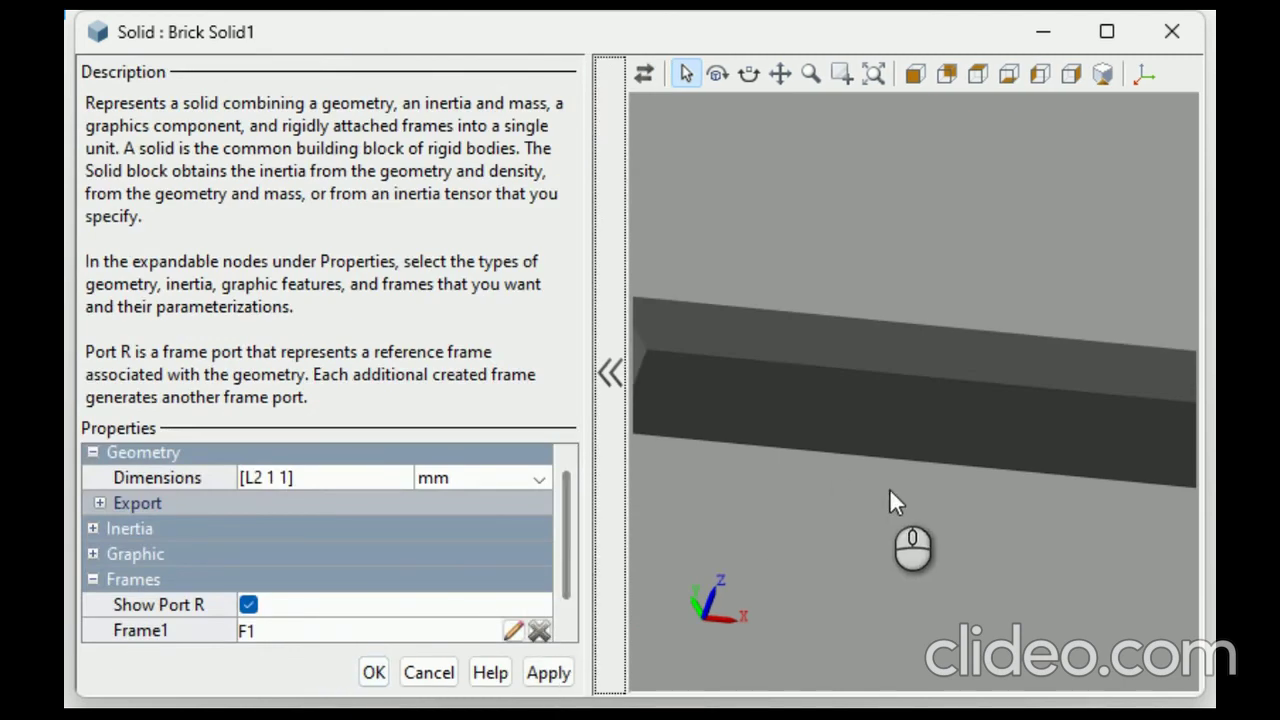
Step: Add frame F2 with its origin at the centroid of Brick Solid1's +x end surface, and slightly enlarge the block in the model
scroll(892, 486, down, 3)
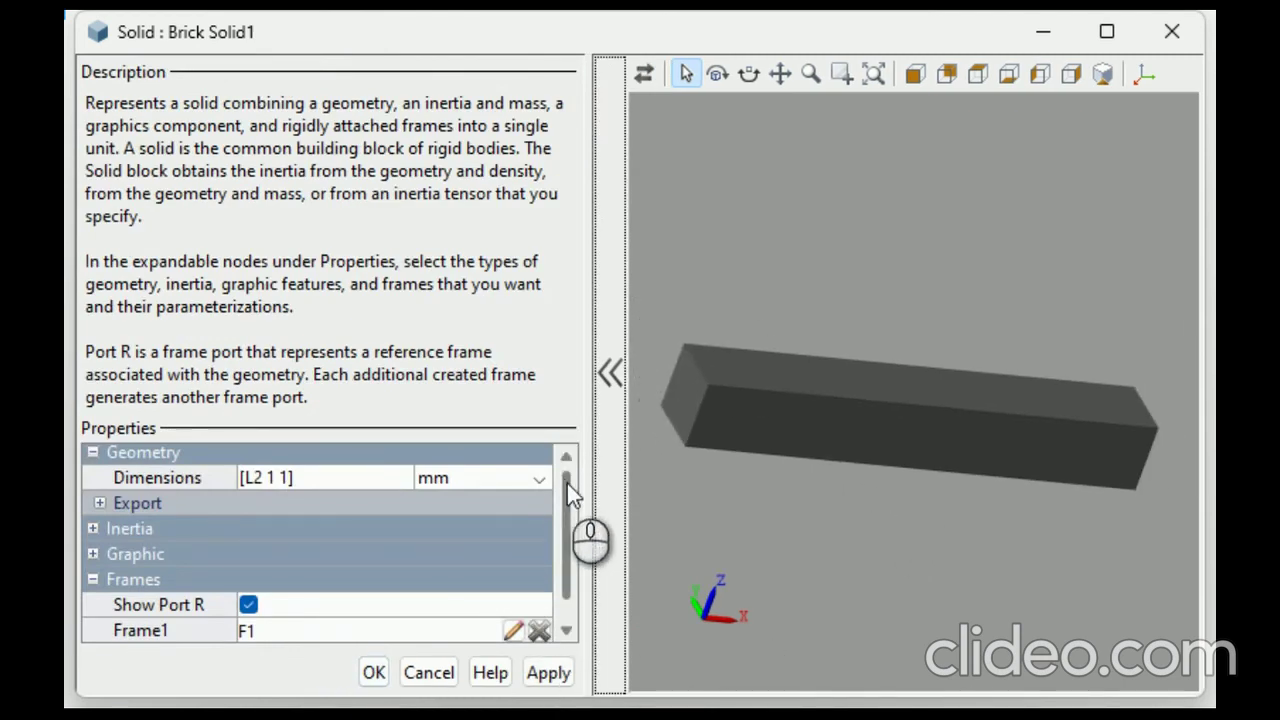
scroll(567, 483, down, 1)
click(539, 630)
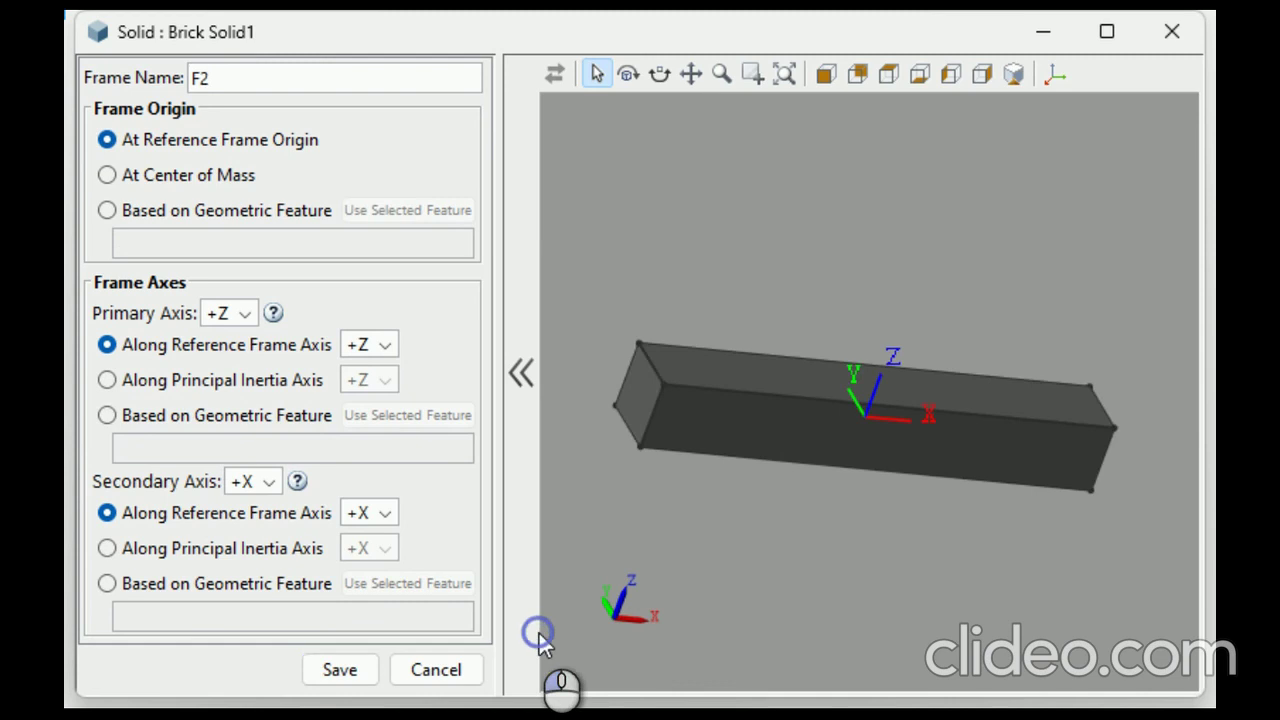
drag(1037, 463, 1022, 486)
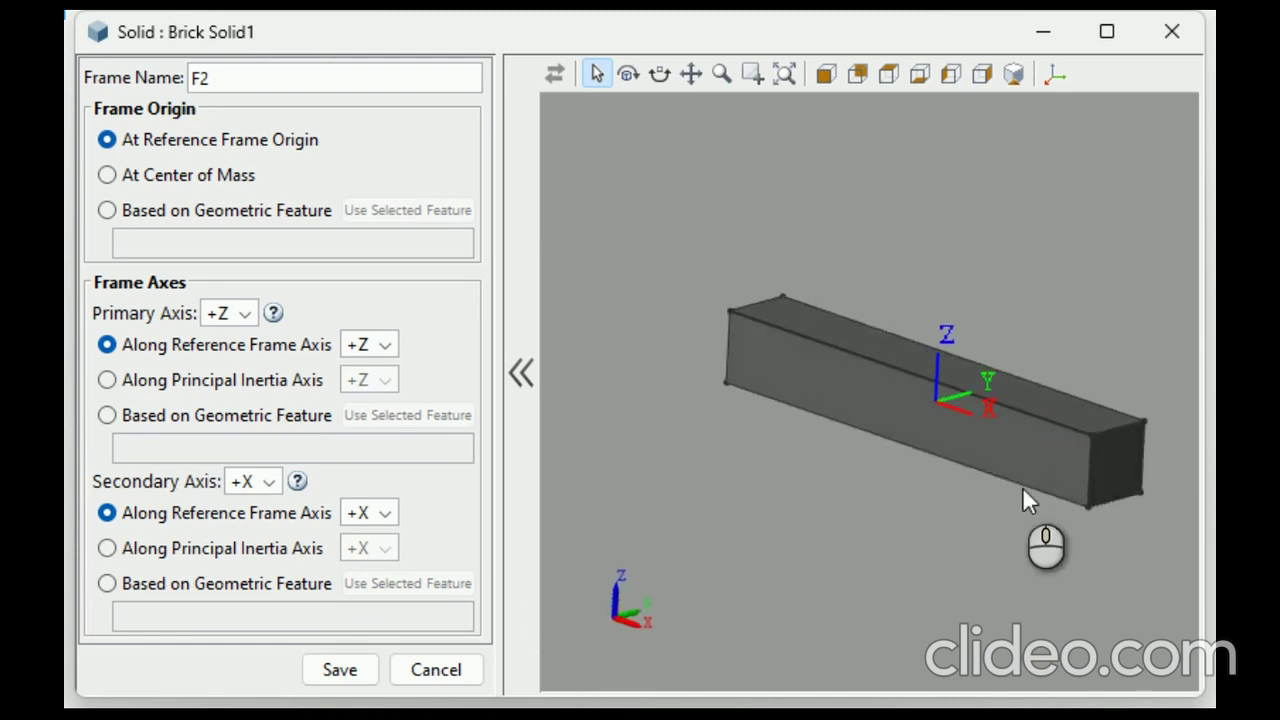
click(1128, 460)
click(108, 210)
click(391, 211)
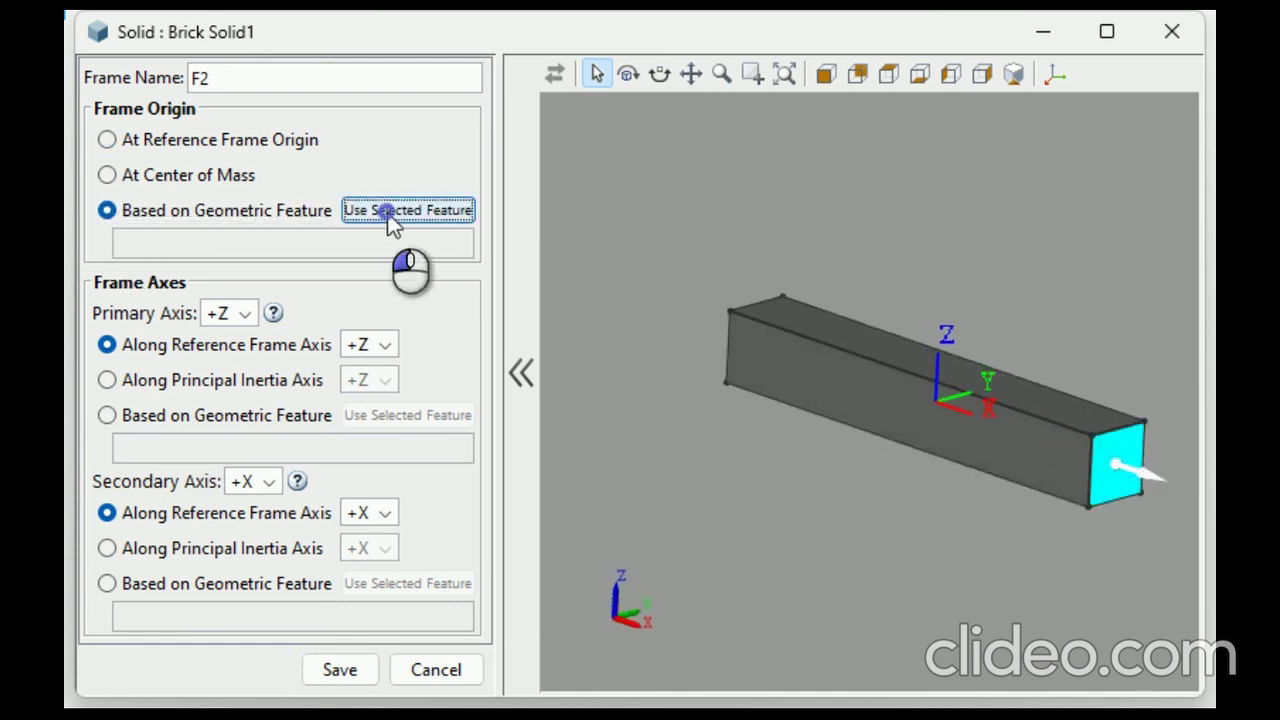
click(340, 669)
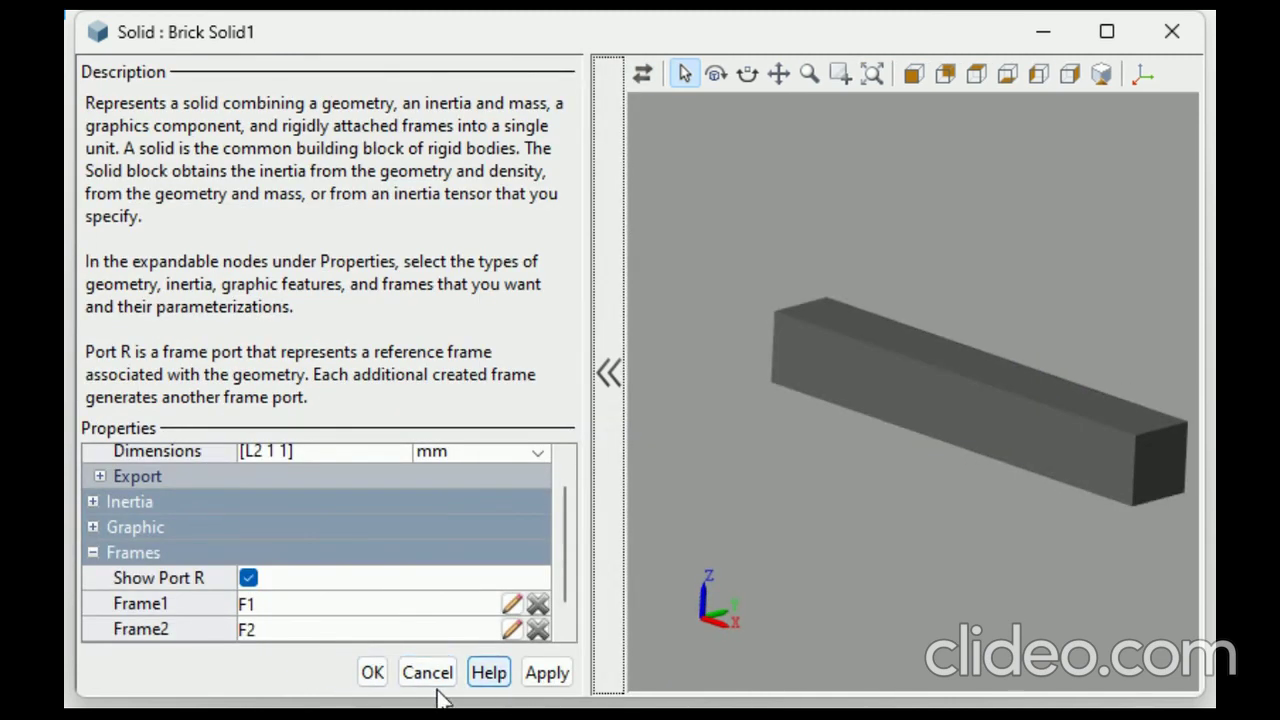
click(378, 674)
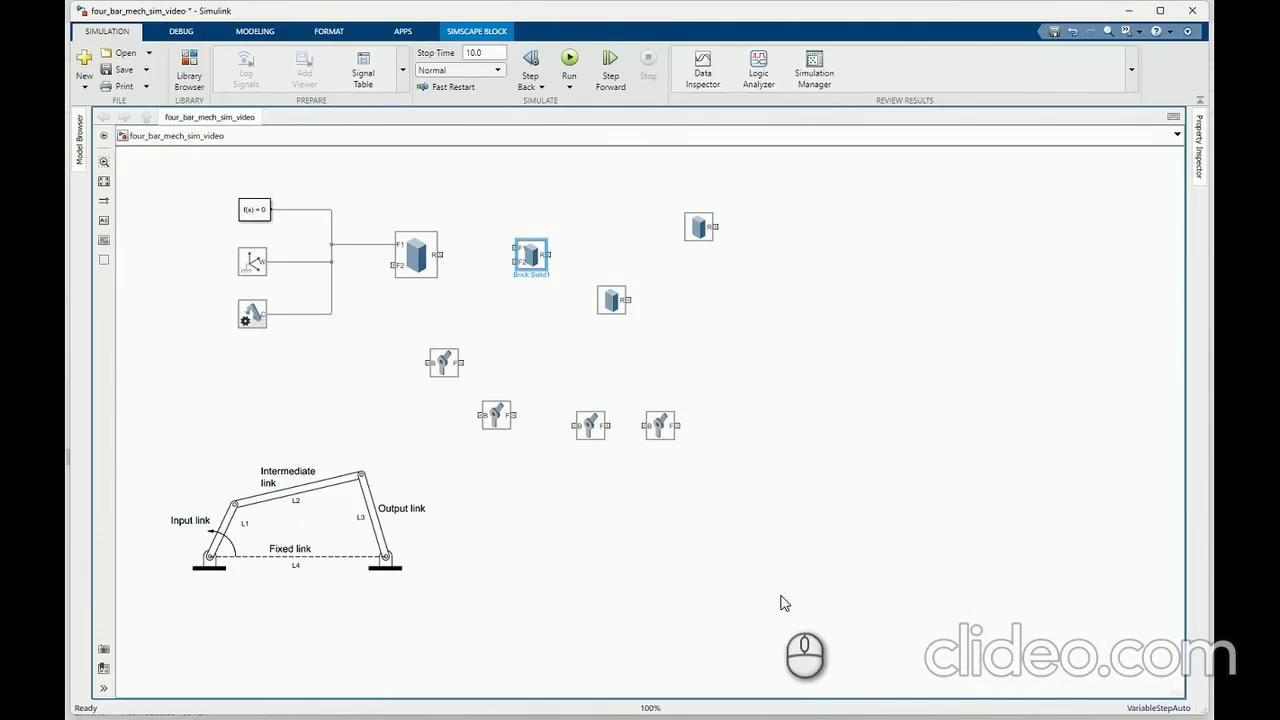
drag(540, 268, 552, 226)
click(524, 323)
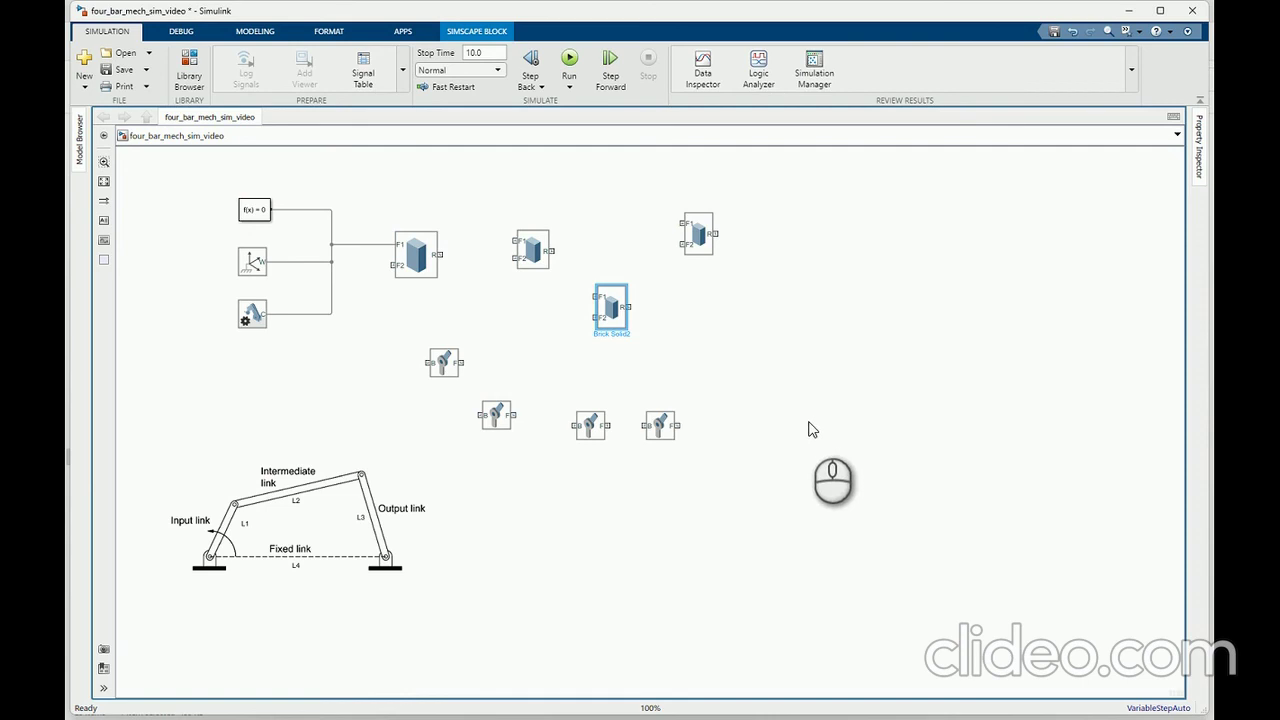
Step: Review the geometry and inertia settings of Brick Solid2, including its density, and close its properties
click(617, 318)
double_click(617, 318)
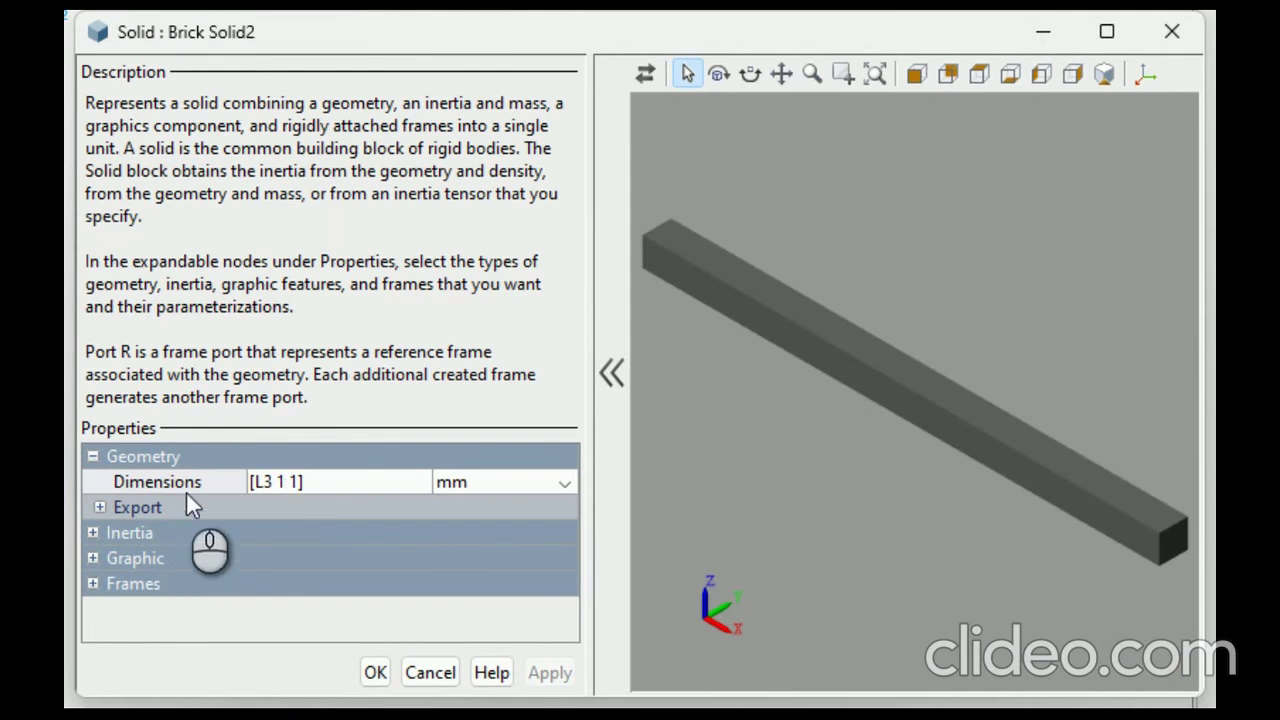
click(92, 533)
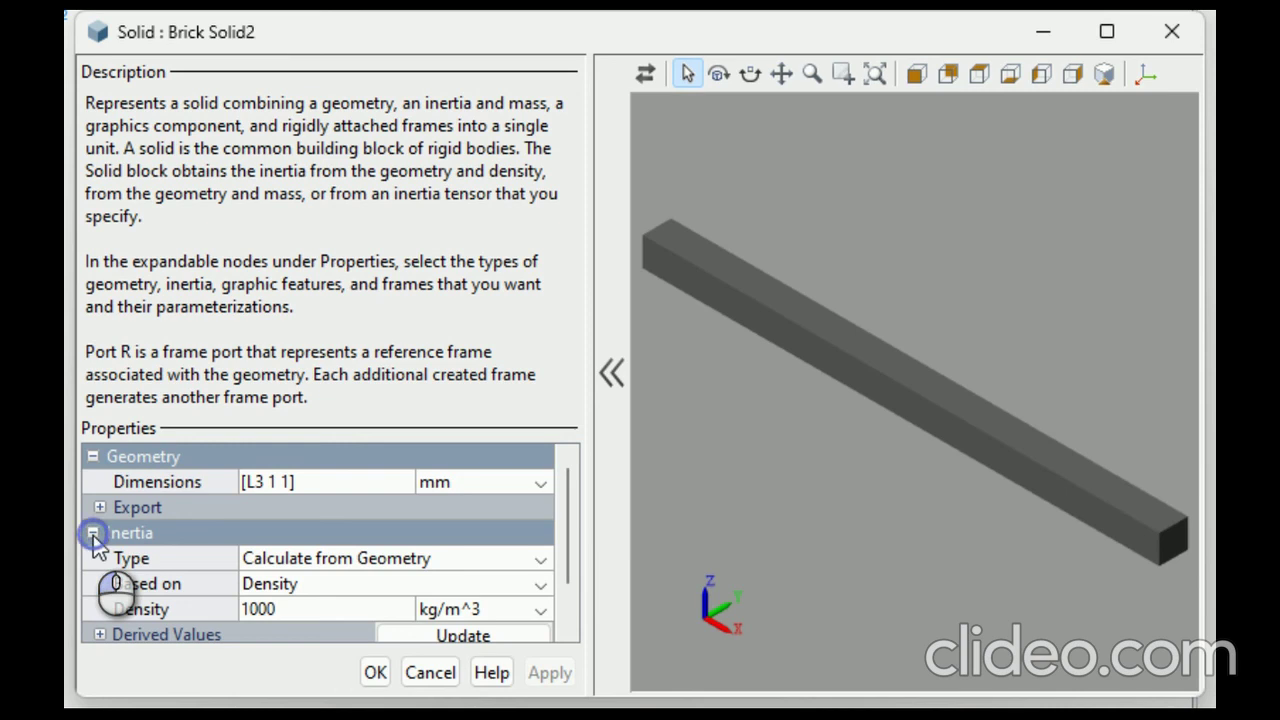
mouse_move(563, 505)
mouse_down()
mouse_move(564, 548)
mouse_move(568, 522)
mouse_up()
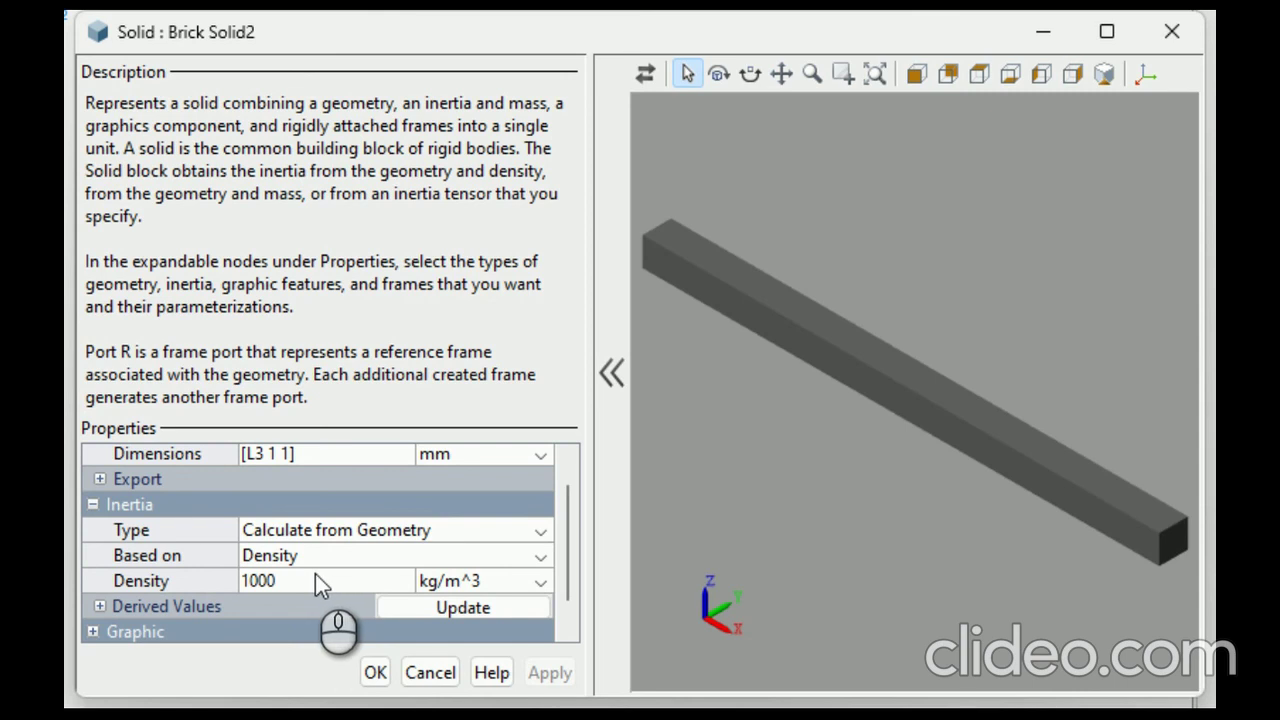
click(436, 668)
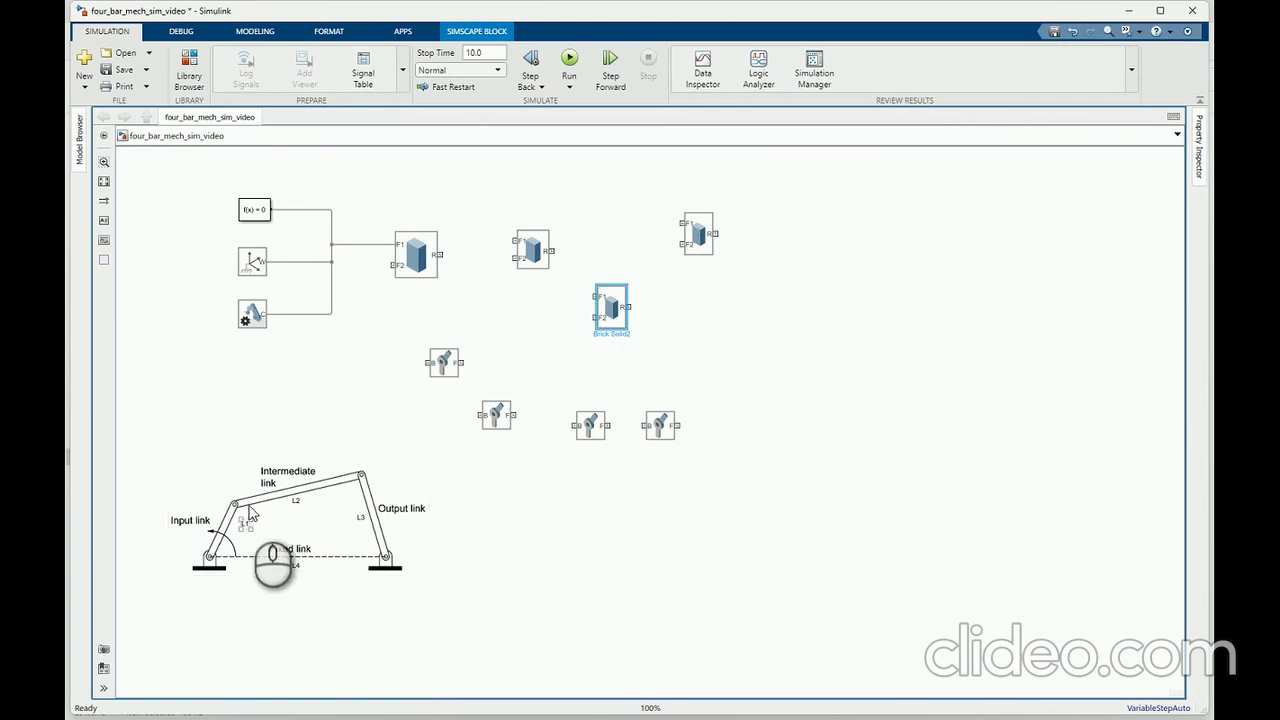
Step: Move the first Revolute Joint block up, closer to the L1 Brick Solid
click(250, 513)
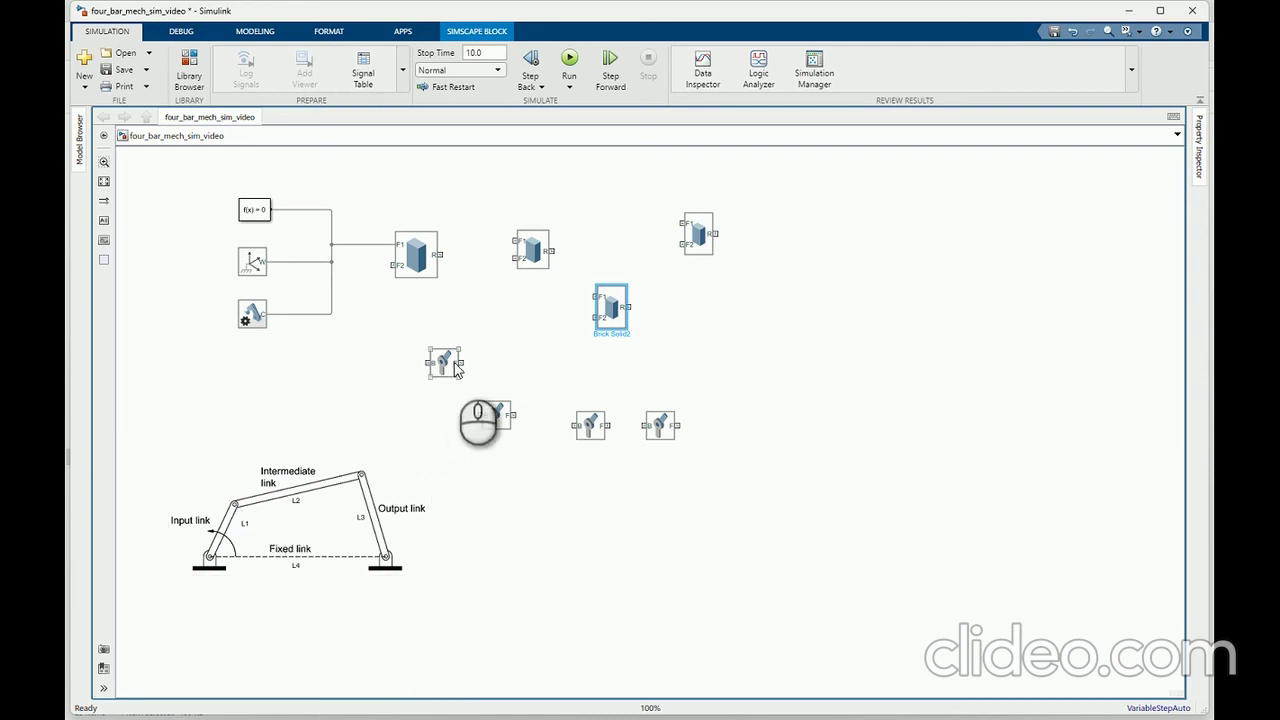
drag(455, 368, 468, 334)
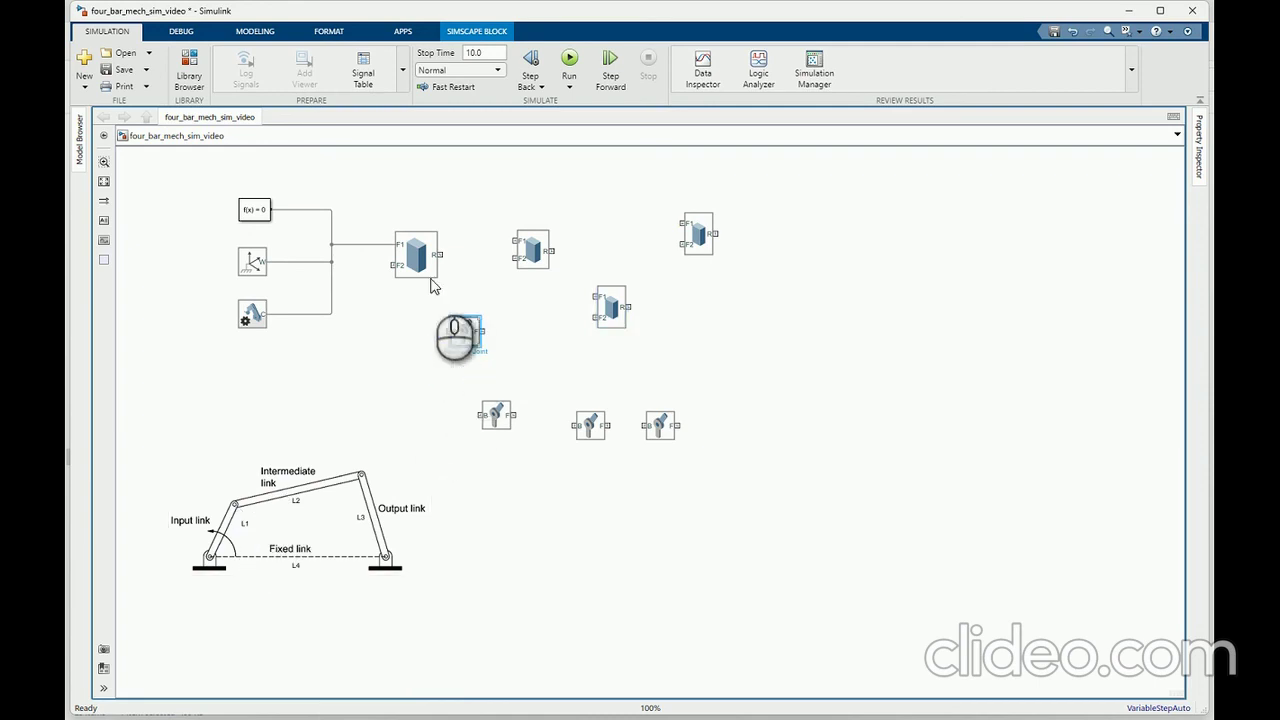
Step: Rename the four brick solid blocks as Link 1, L2, L3 and L4
click(418, 278)
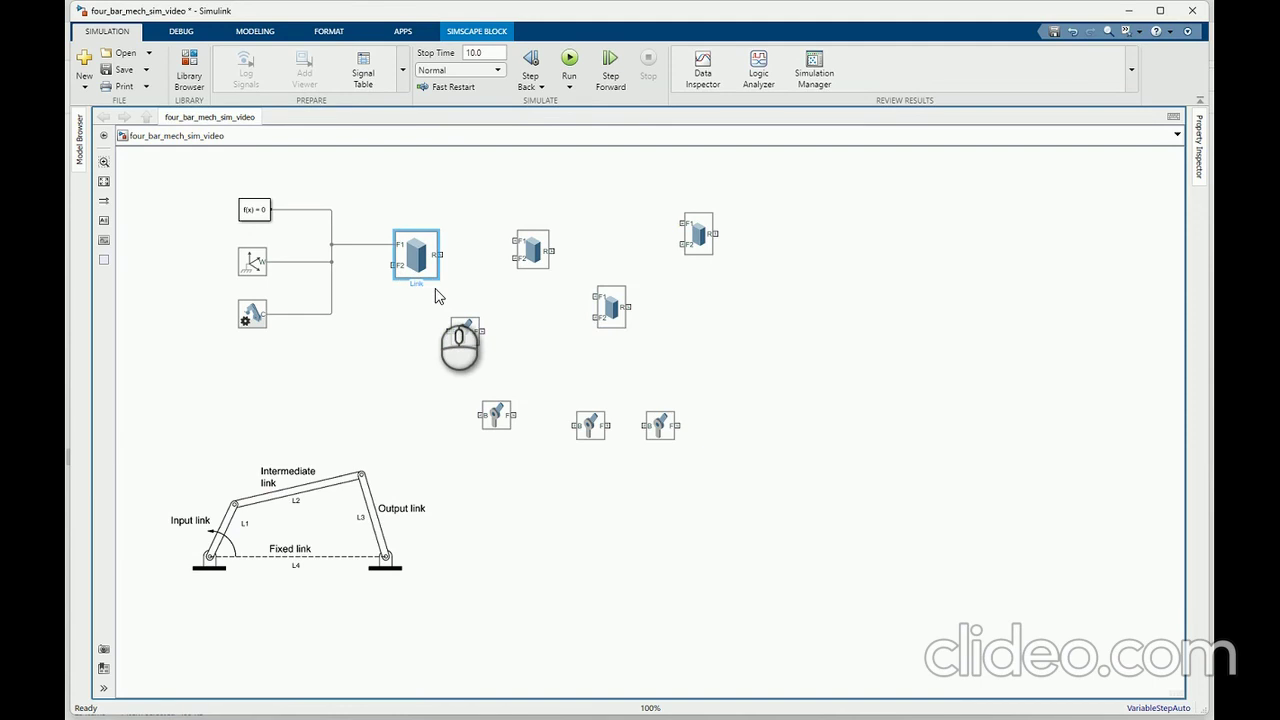
text(Link 1)
click(501, 287)
click(535, 252)
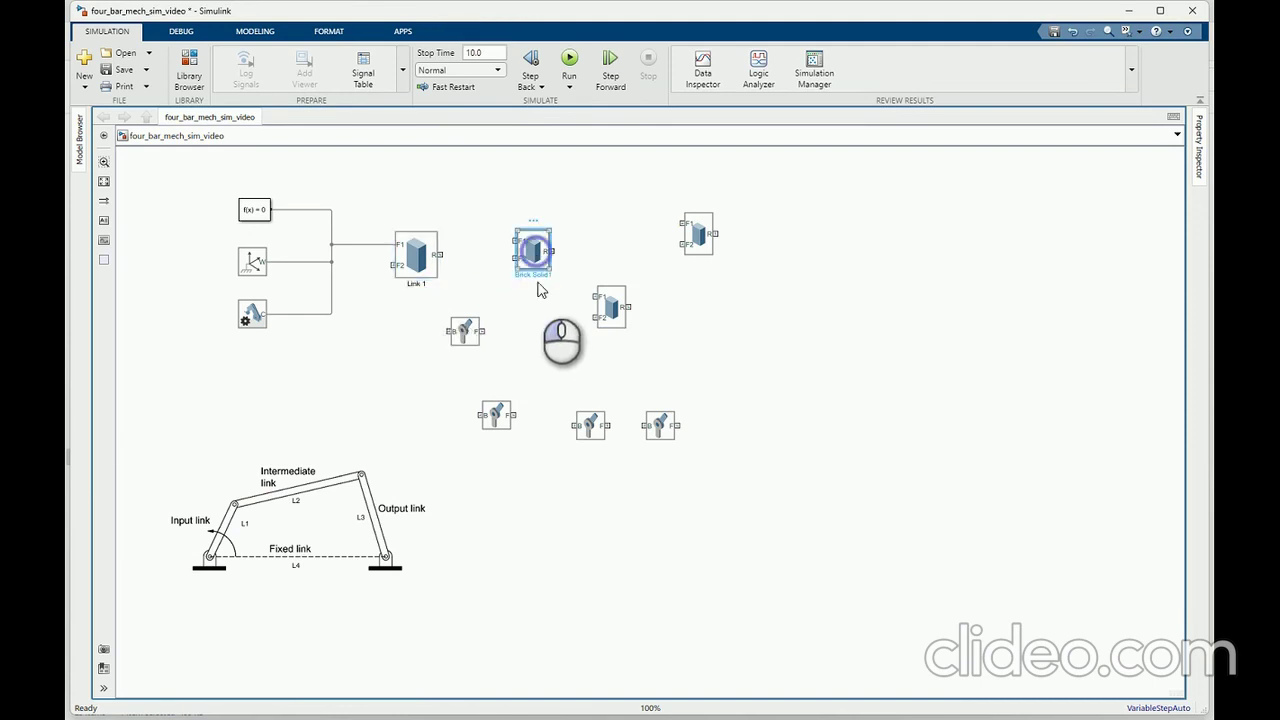
click(538, 273)
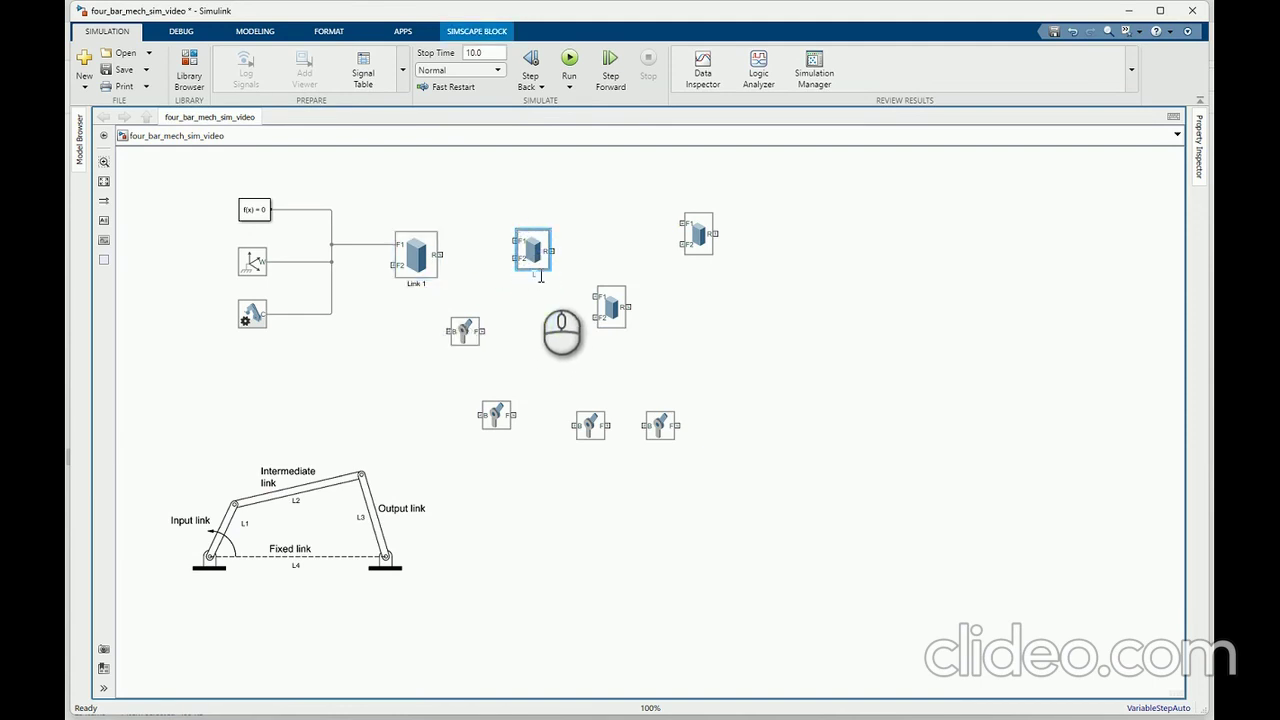
click(596, 318)
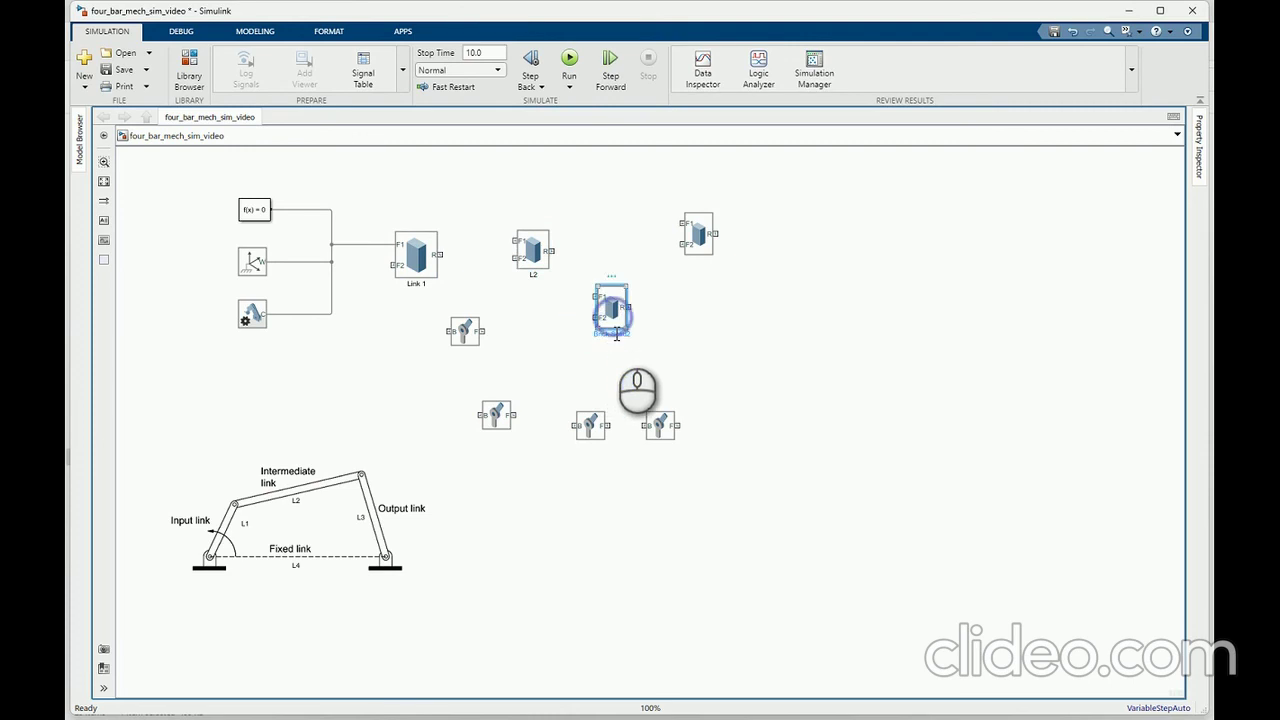
click(613, 334)
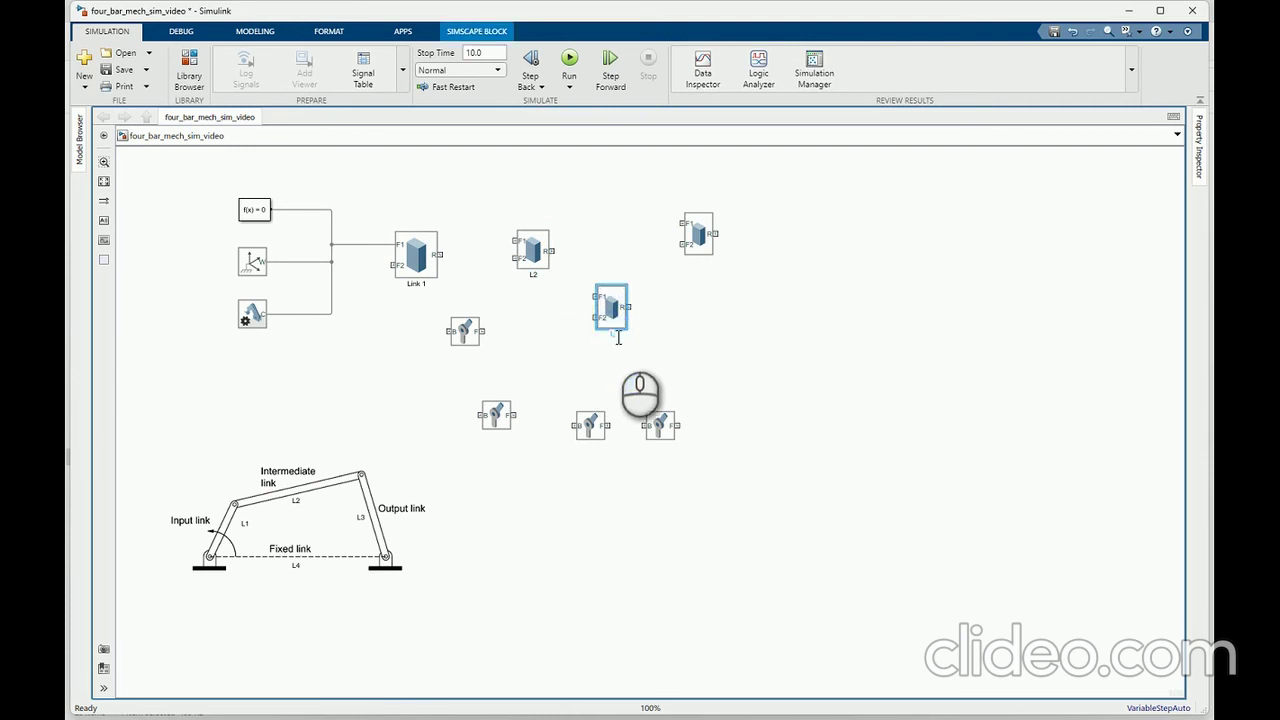
click(697, 275)
click(698, 235)
click(708, 262)
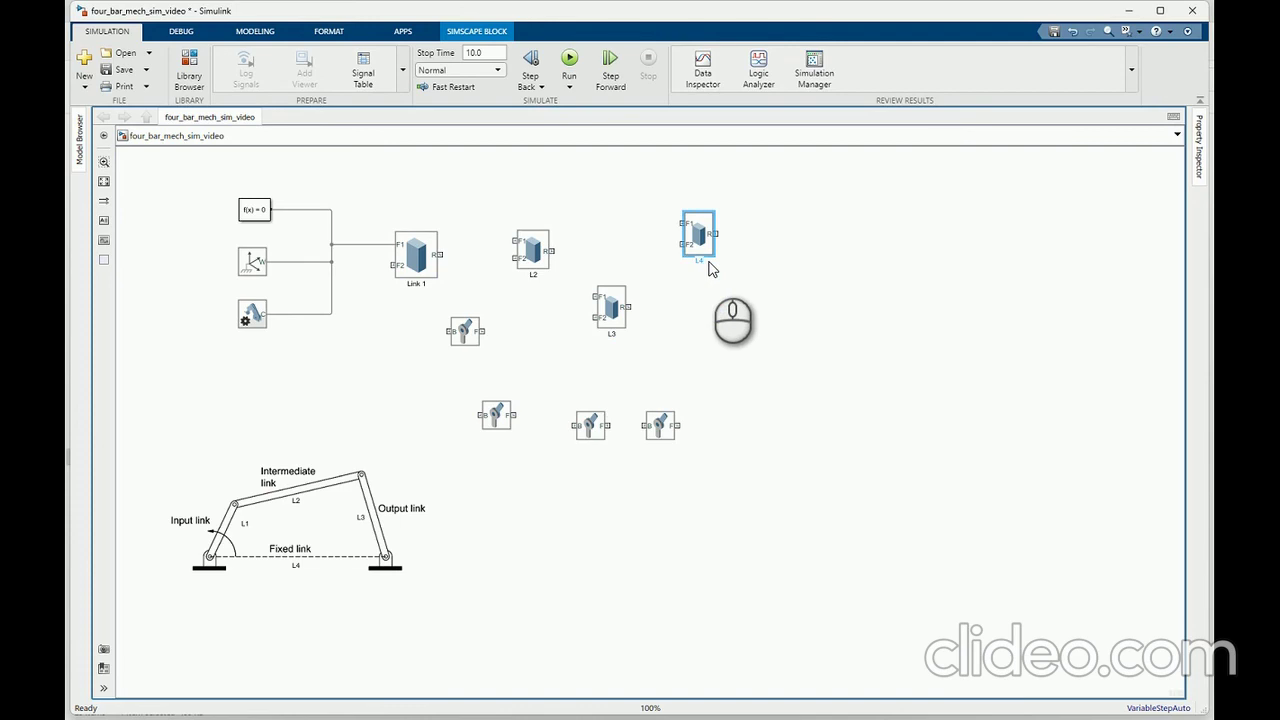
click(731, 326)
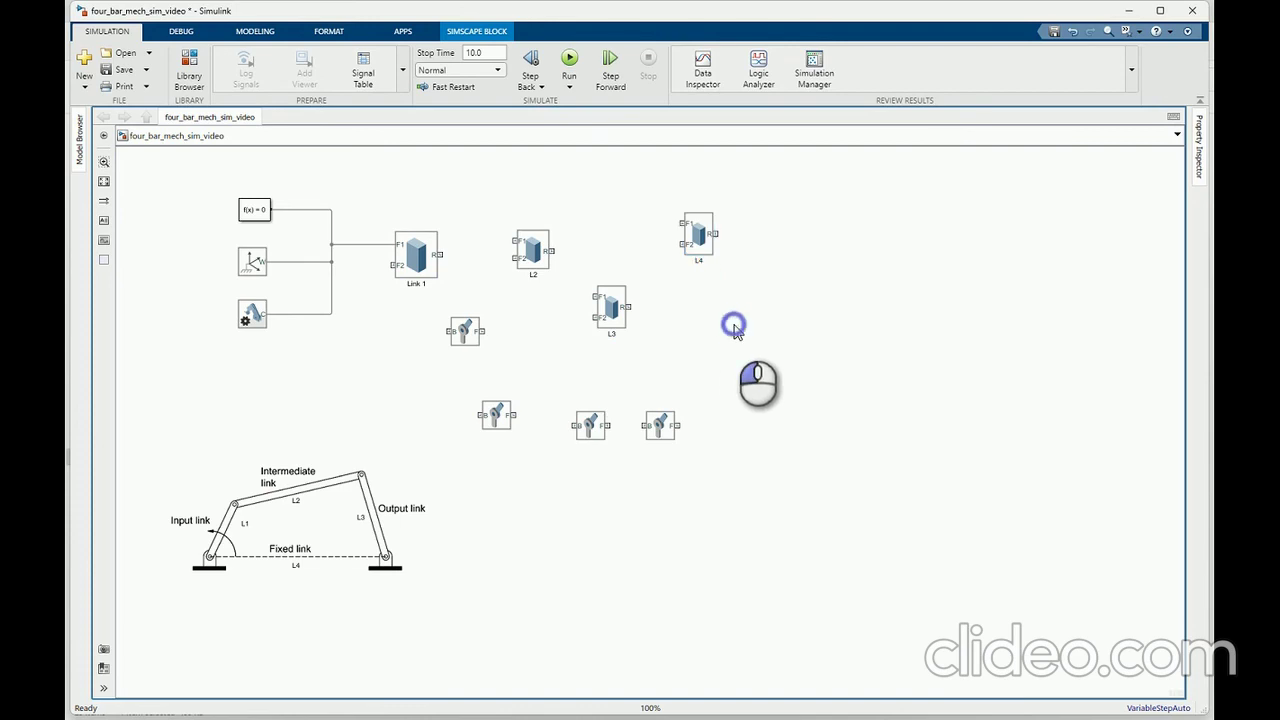
Step: Shift the first Revolute Joint slightly left and connect Link 1's F2 port to the joint's B port
click(465, 340)
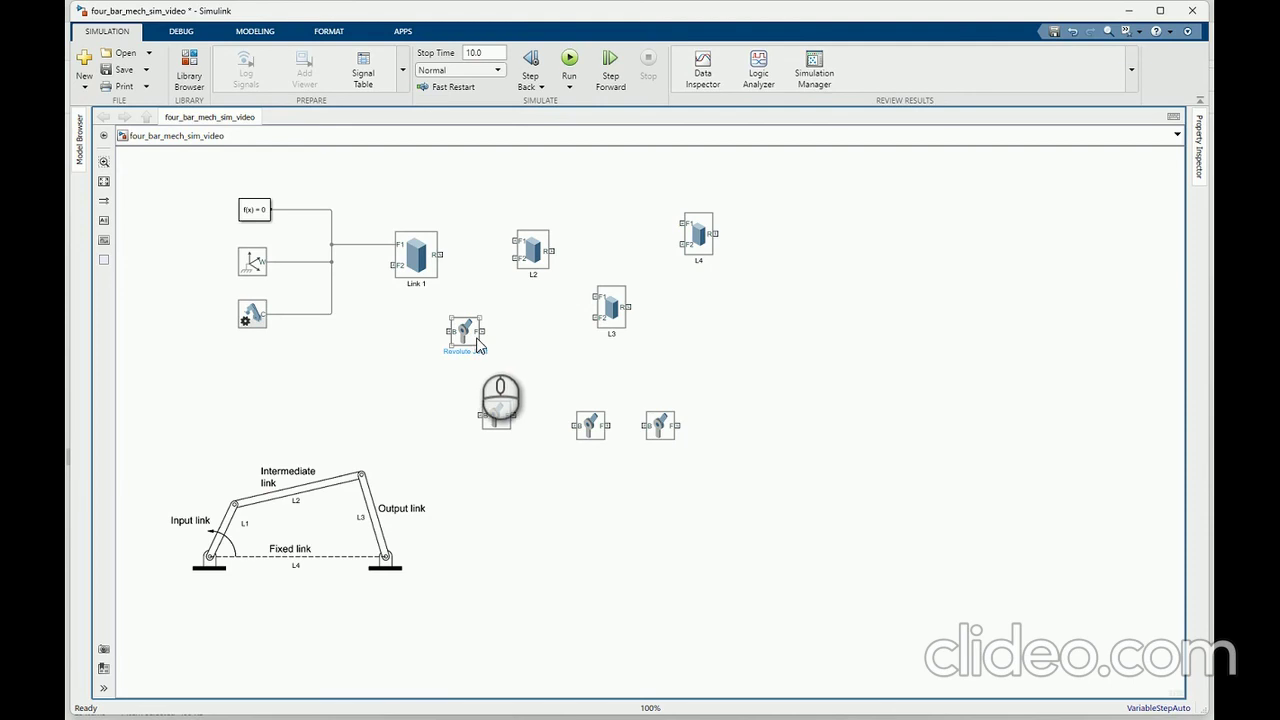
scroll(477, 340, up, 3)
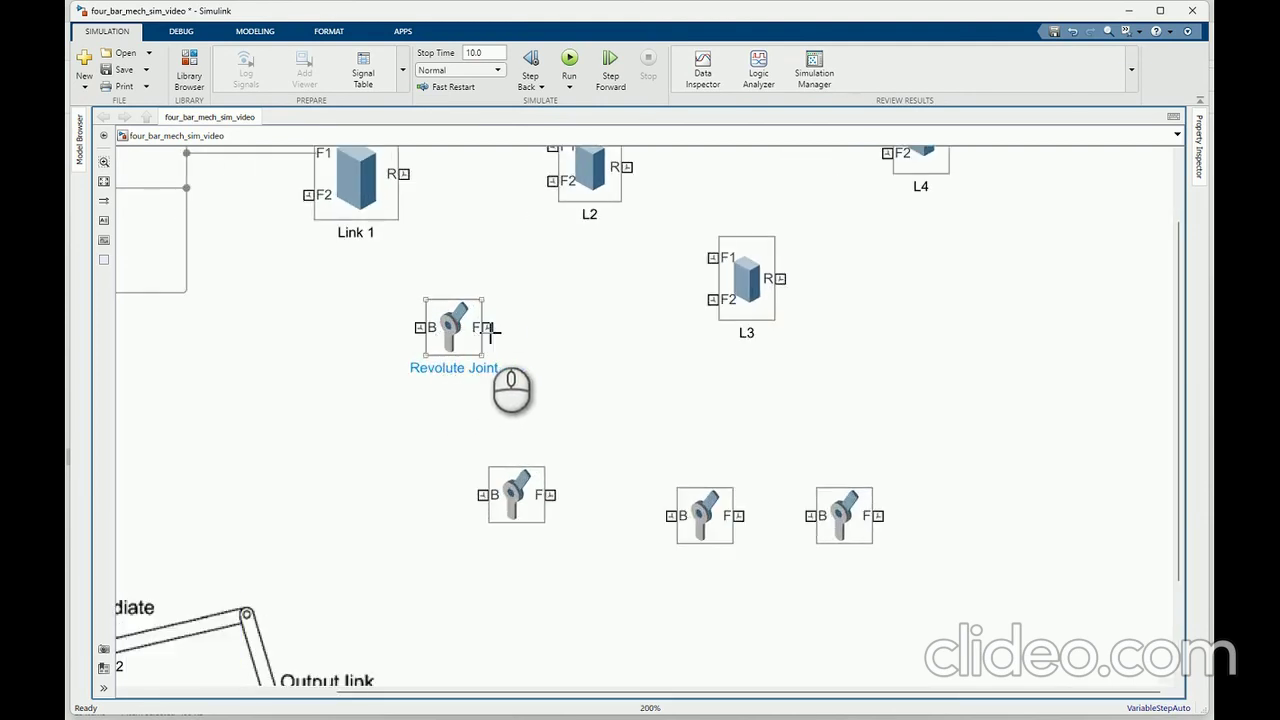
scroll(490, 332, down, 2)
click(167, 557)
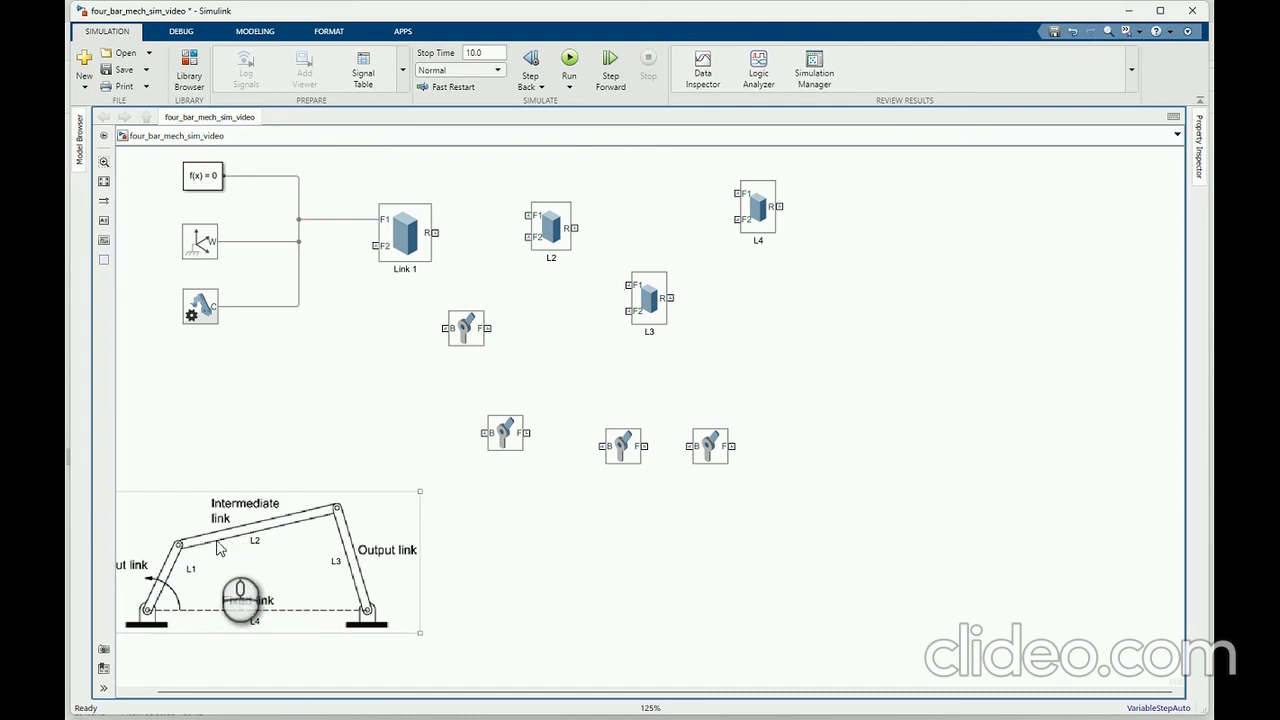
scroll(466, 330, up, 1)
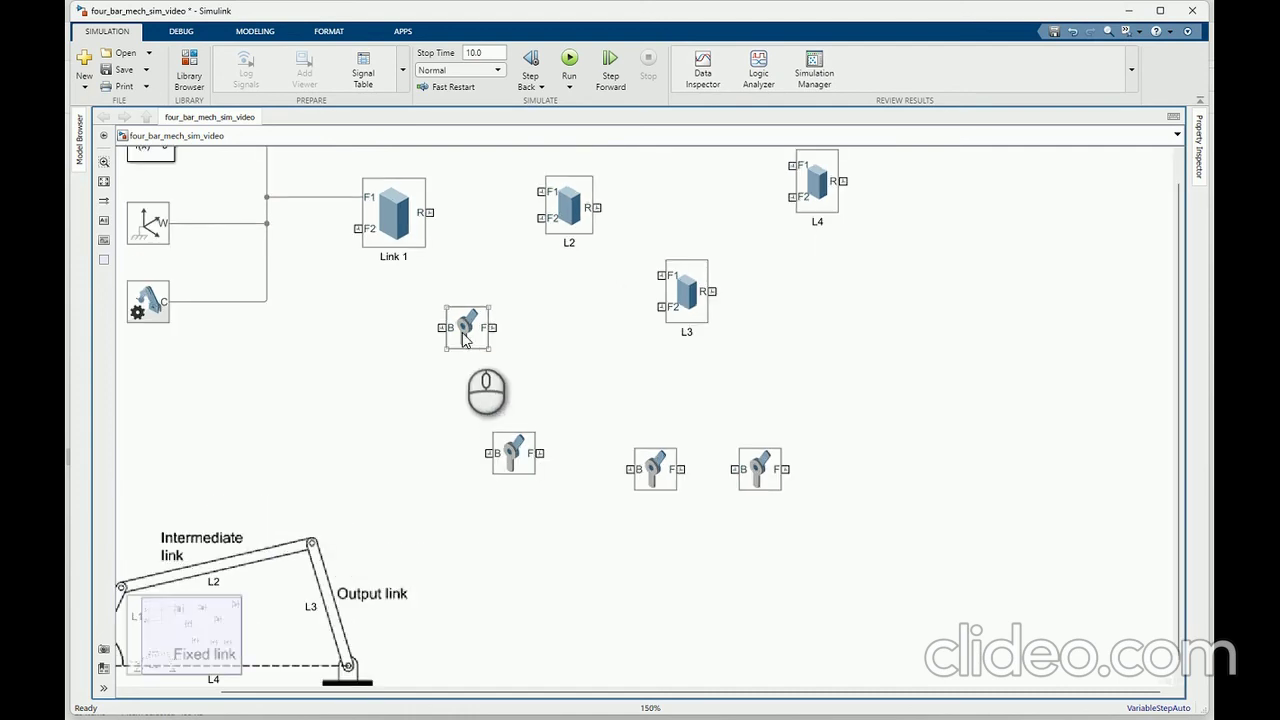
click(468, 328)
scroll(475, 338, up, 1)
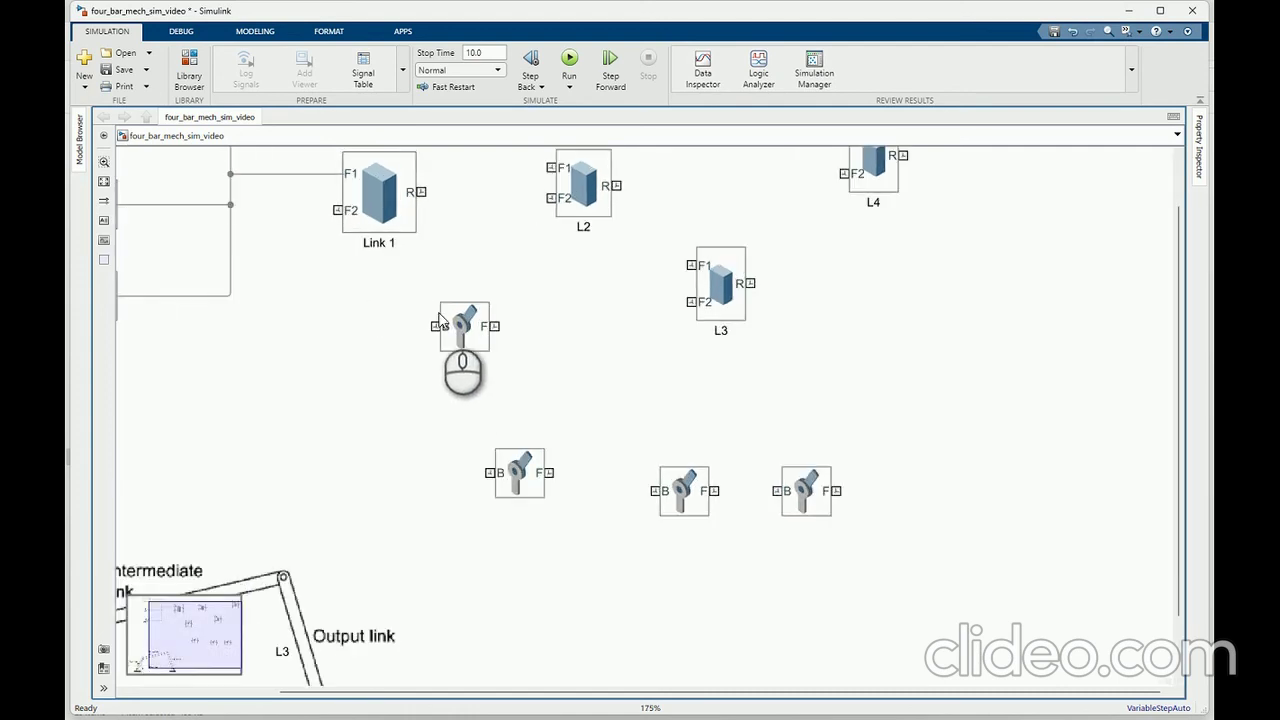
drag(438, 325, 413, 326)
drag(337, 210, 395, 328)
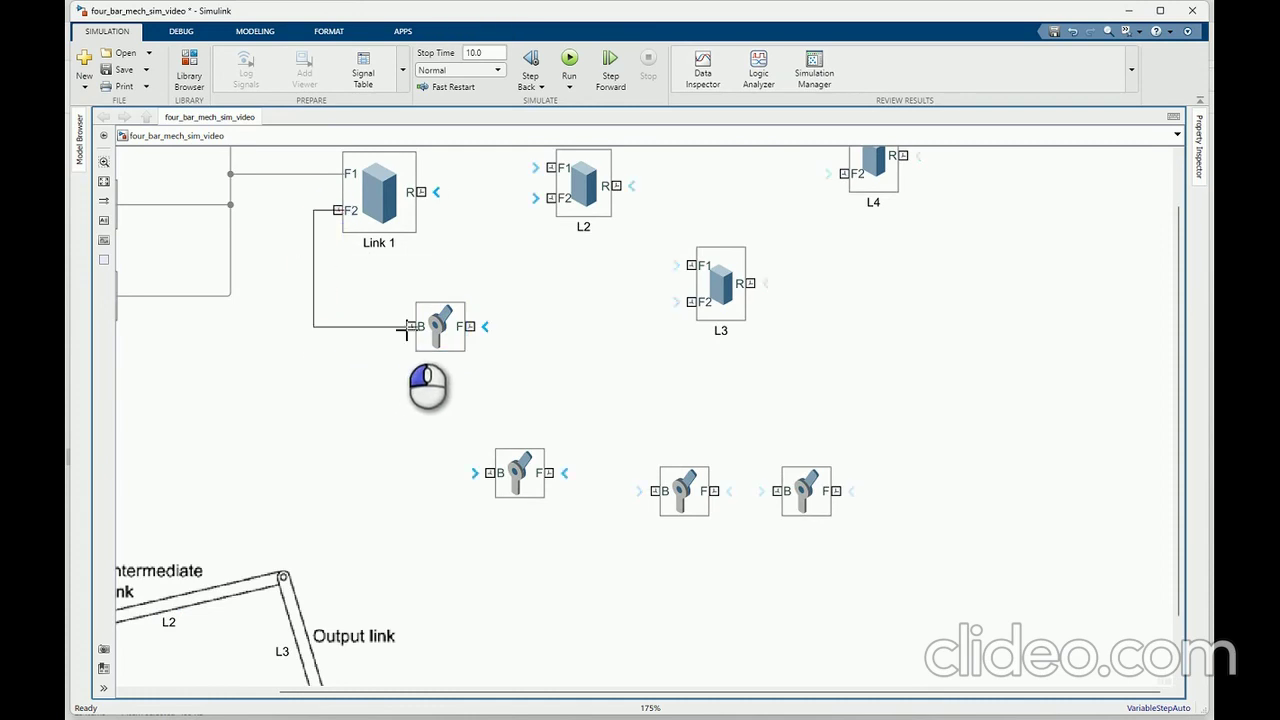
click(361, 220)
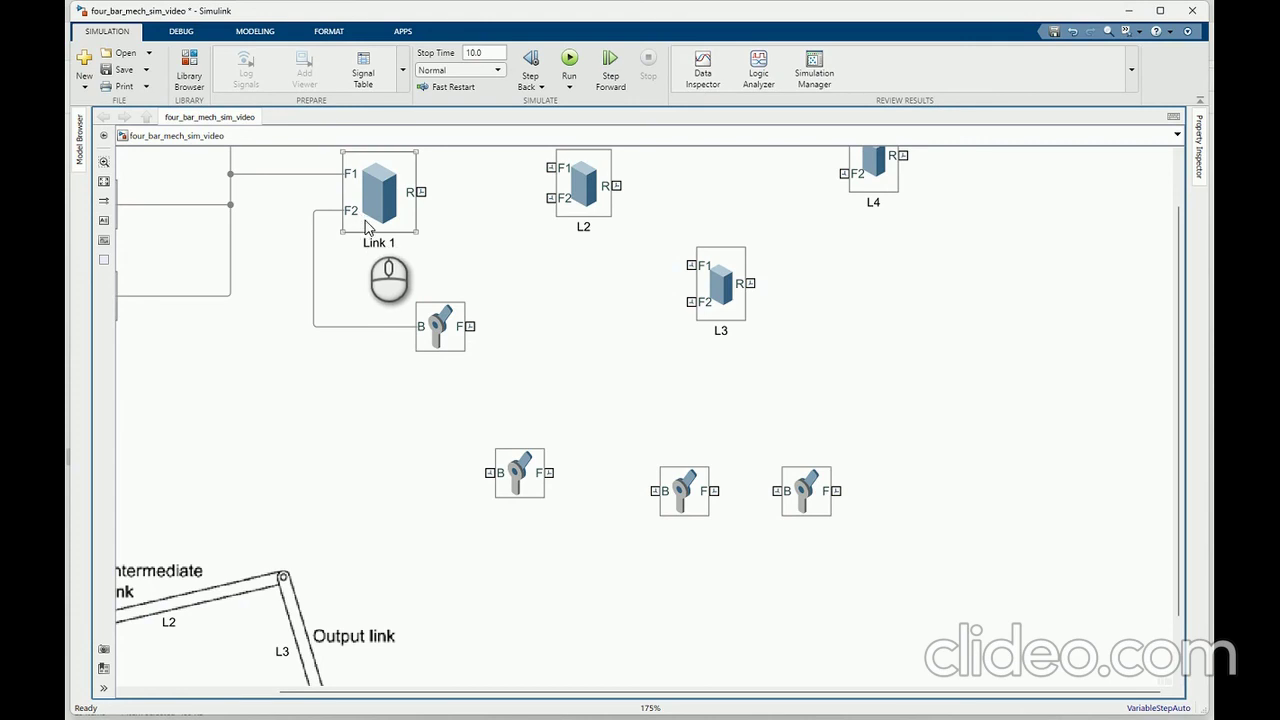
click(422, 286)
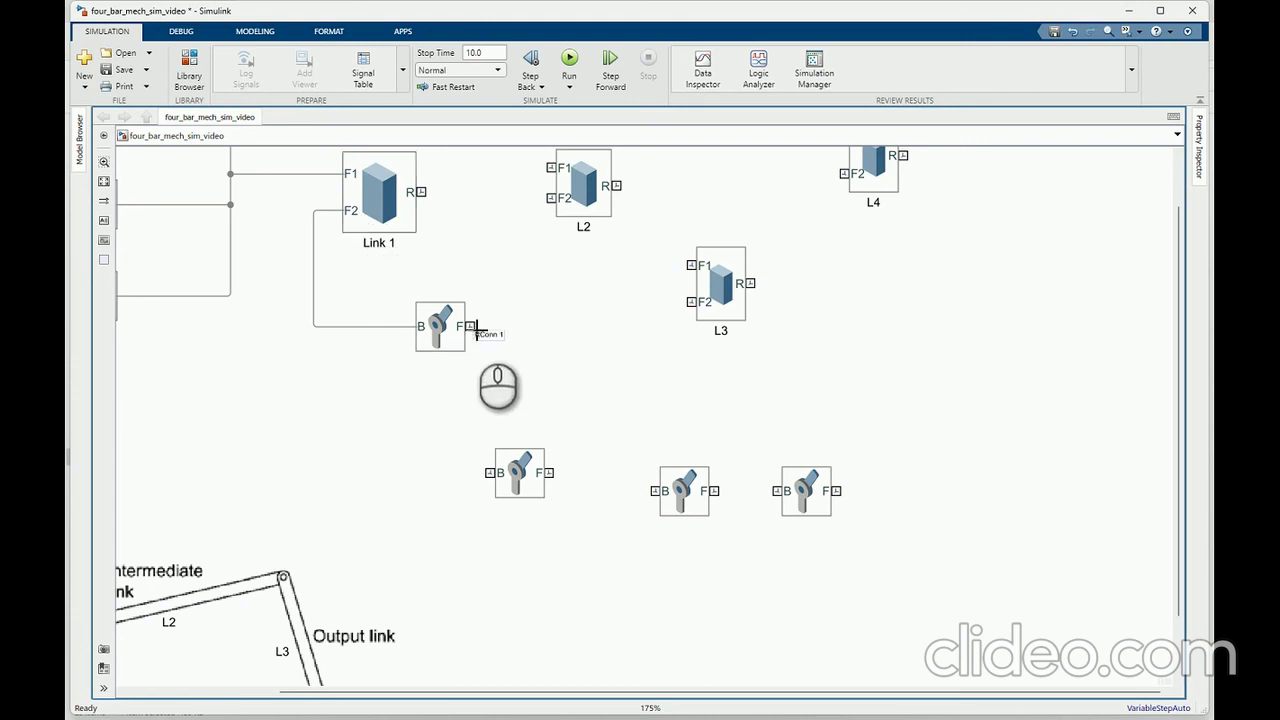
Step: Connect the first Revolute Joint's F port to L2's F1 port, and centre the joint between the two wires
scroll(404, 477, down, 5)
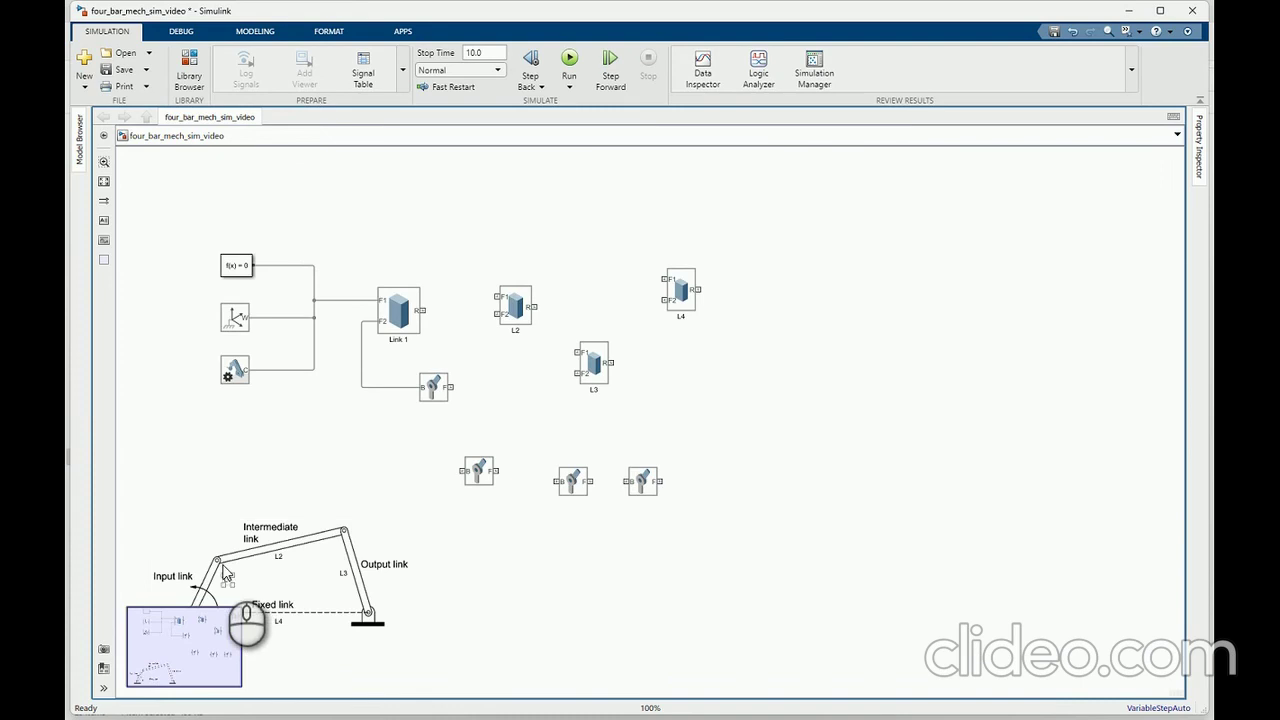
scroll(470, 384, up, 2)
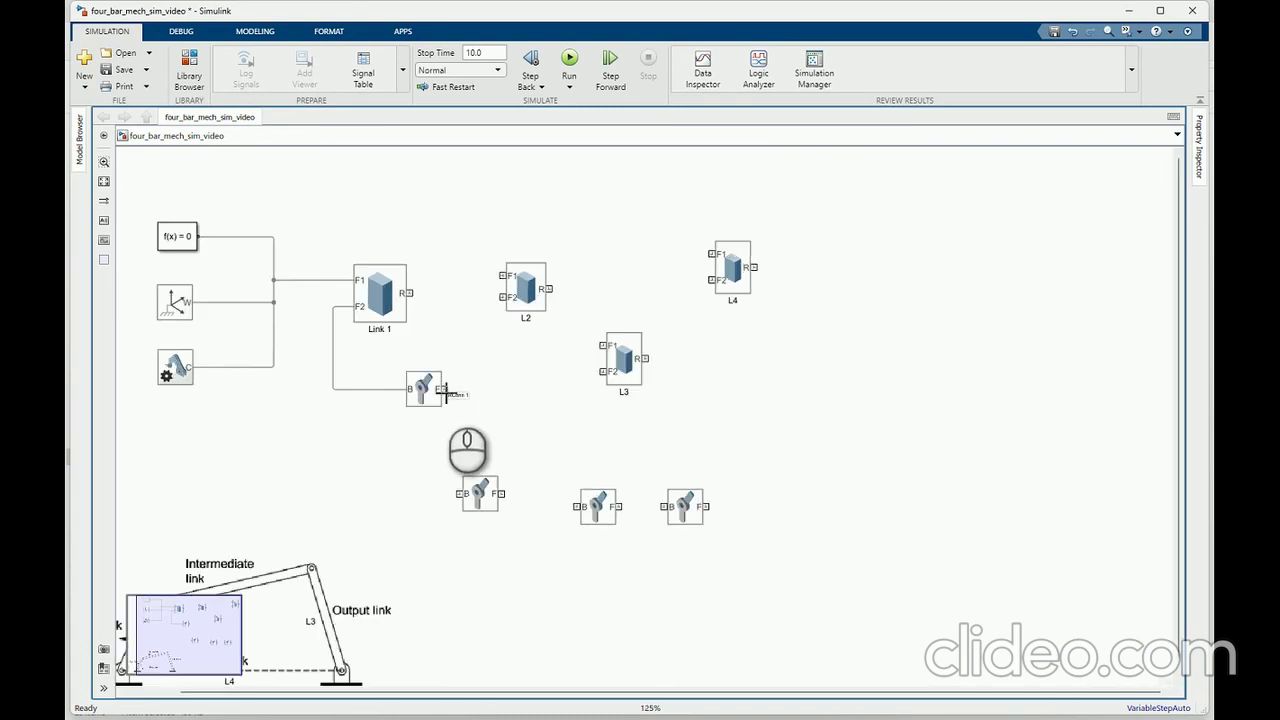
drag(443, 393, 507, 277)
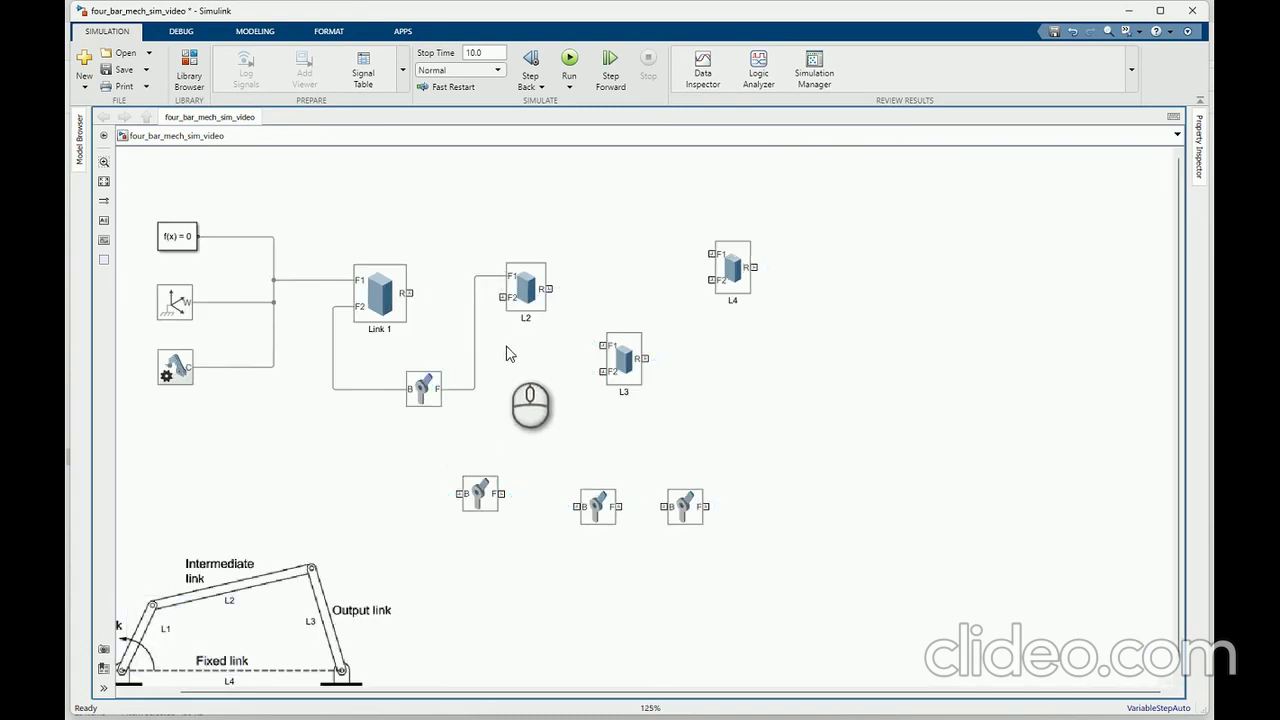
drag(428, 392, 406, 392)
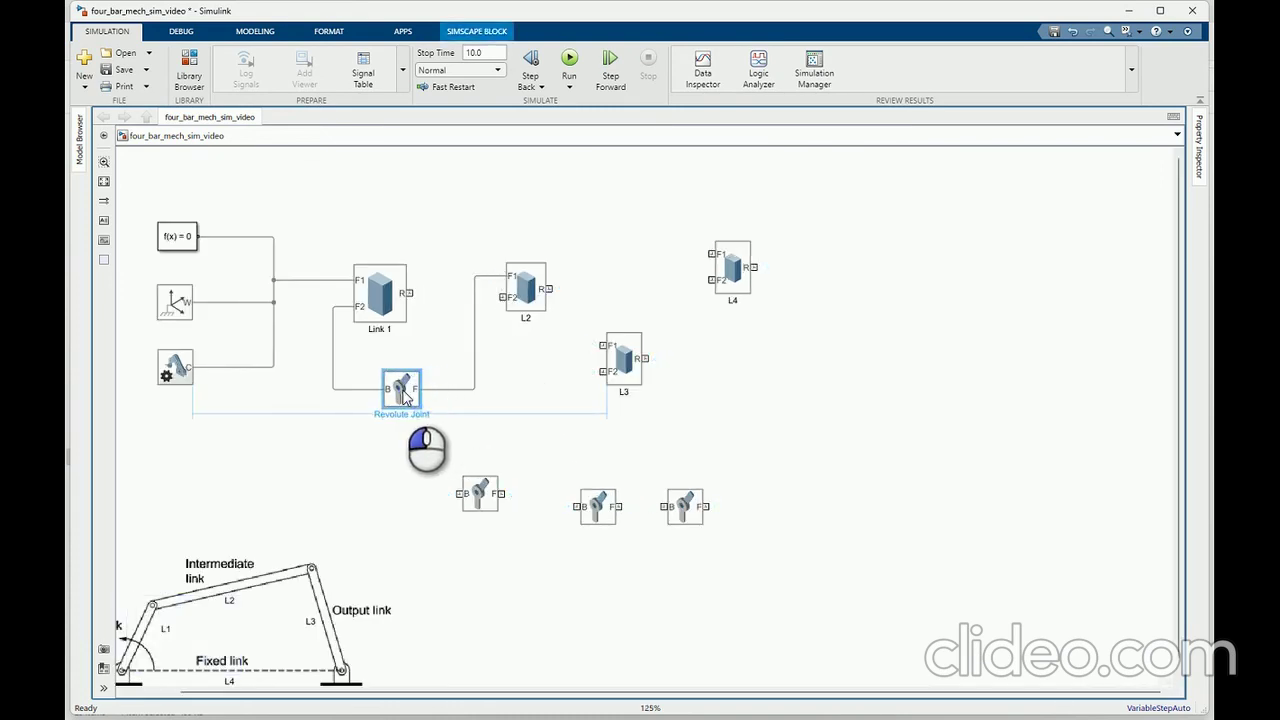
Step: Align Revolute Joint1 and L3 with the existing chain, and connect L2's F2 port through the joint to L3's F1 port
drag(480, 490, 528, 407)
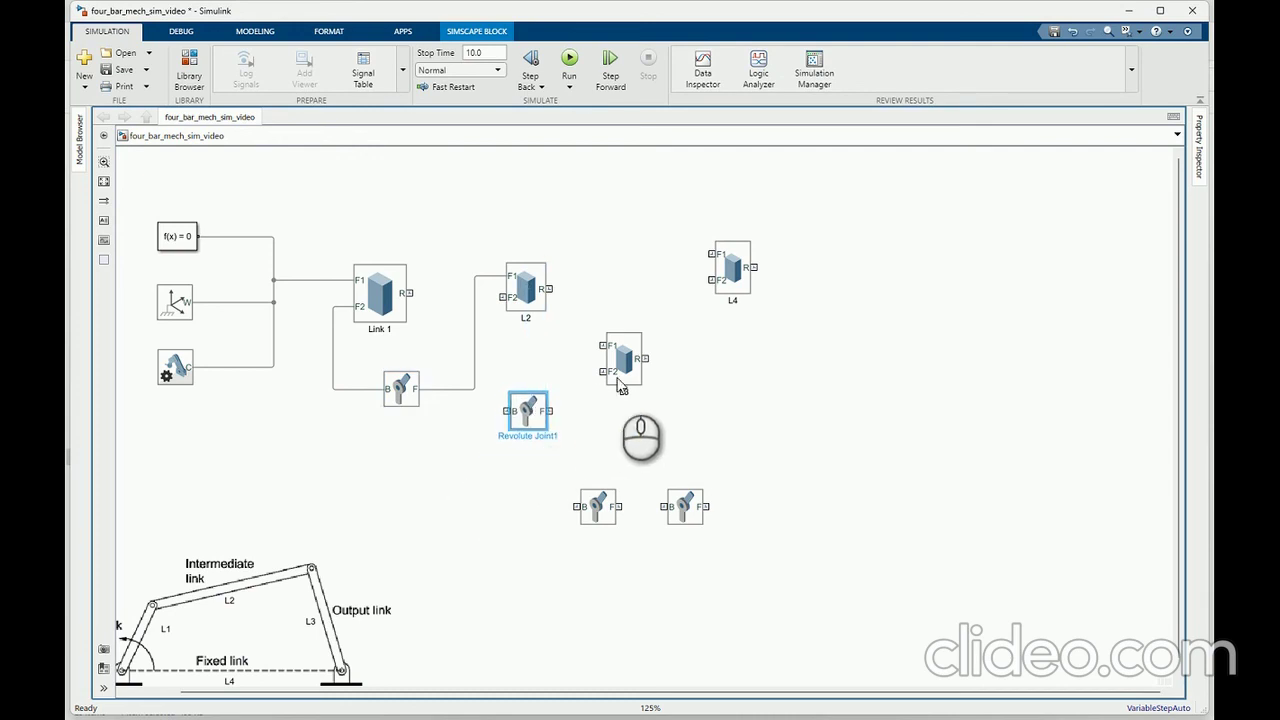
click(622, 337)
drag(622, 337, 627, 273)
drag(528, 414, 568, 397)
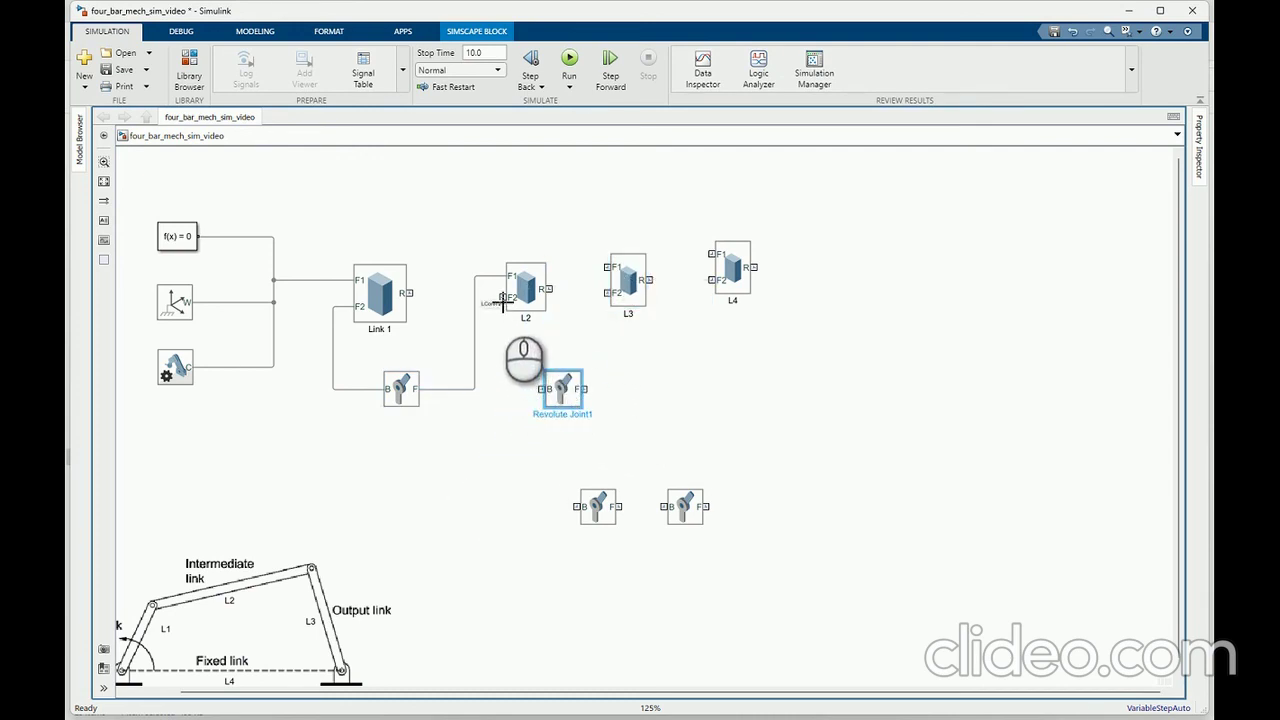
mouse_move(503, 302)
mouse_down()
mouse_move(503, 371)
mouse_move(546, 389)
mouse_move(600, 309)
mouse_move(589, 265)
mouse_move(636, 296)
mouse_up()
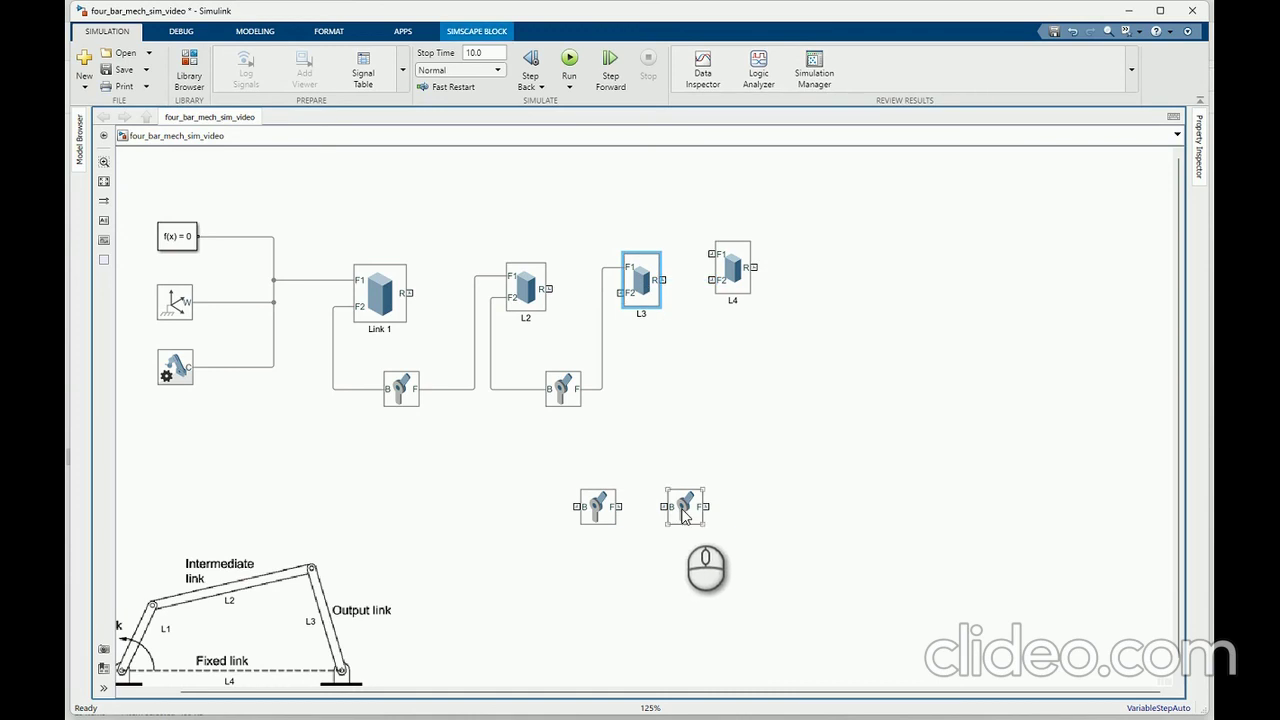
Step: Place Revolute Joint2 between L3 and L4, and connect L3's F2 port through it to L4's F1 port
drag(684, 515, 750, 515)
drag(606, 507, 690, 387)
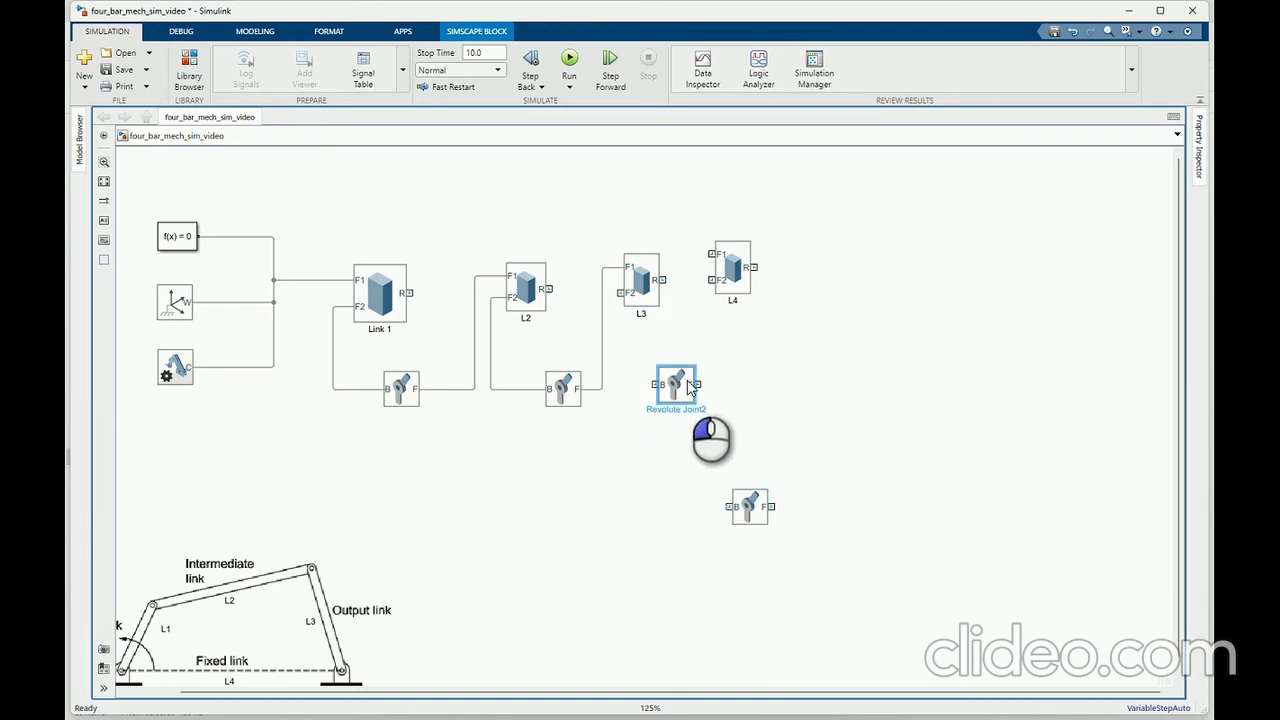
drag(620, 293, 654, 385)
drag(736, 279, 766, 304)
drag(701, 385, 745, 280)
Step: Move Revolute Joint3 beneath L4, and shift L3 and its F2 wire right to separate the crossing lines
click(755, 515)
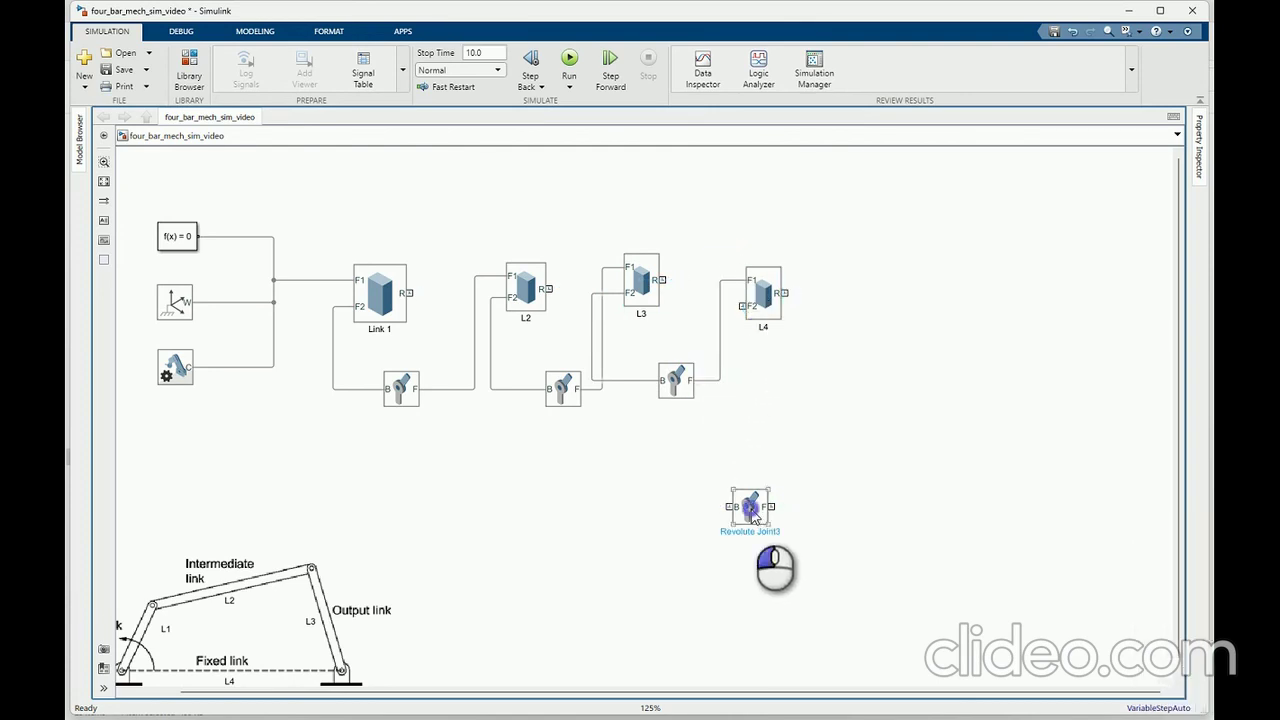
drag(753, 512, 783, 397)
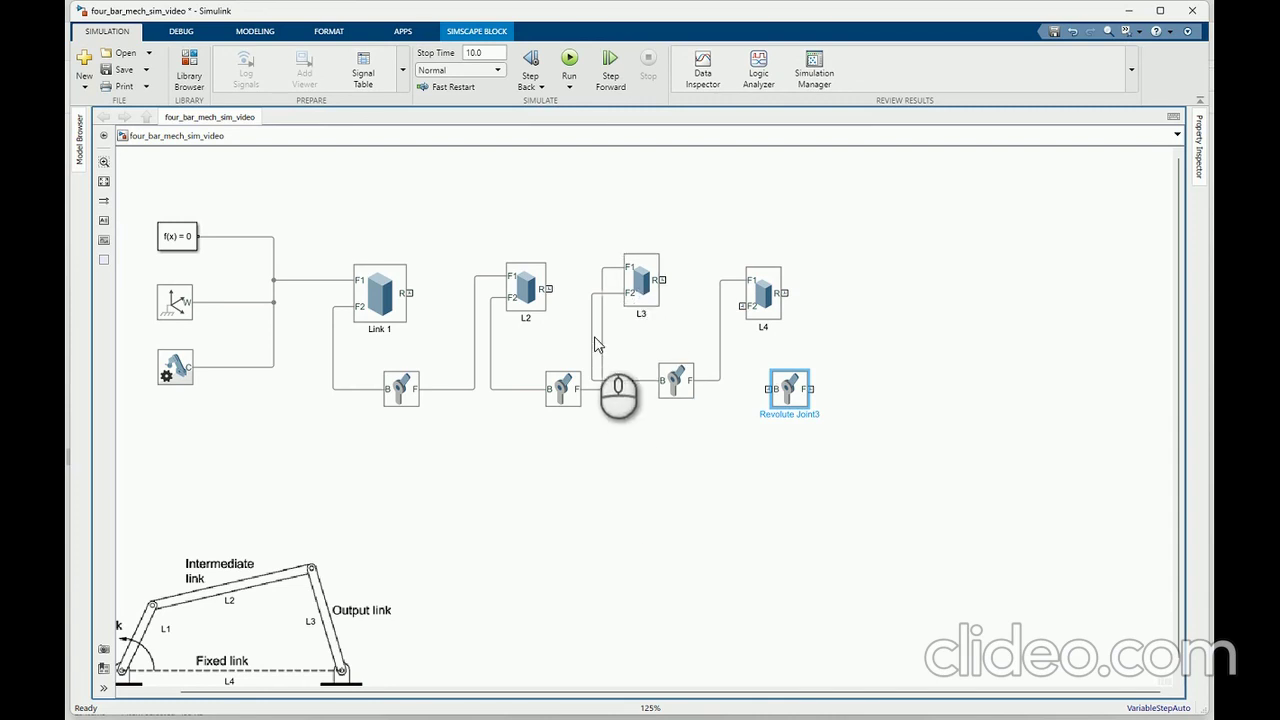
drag(594, 340, 620, 343)
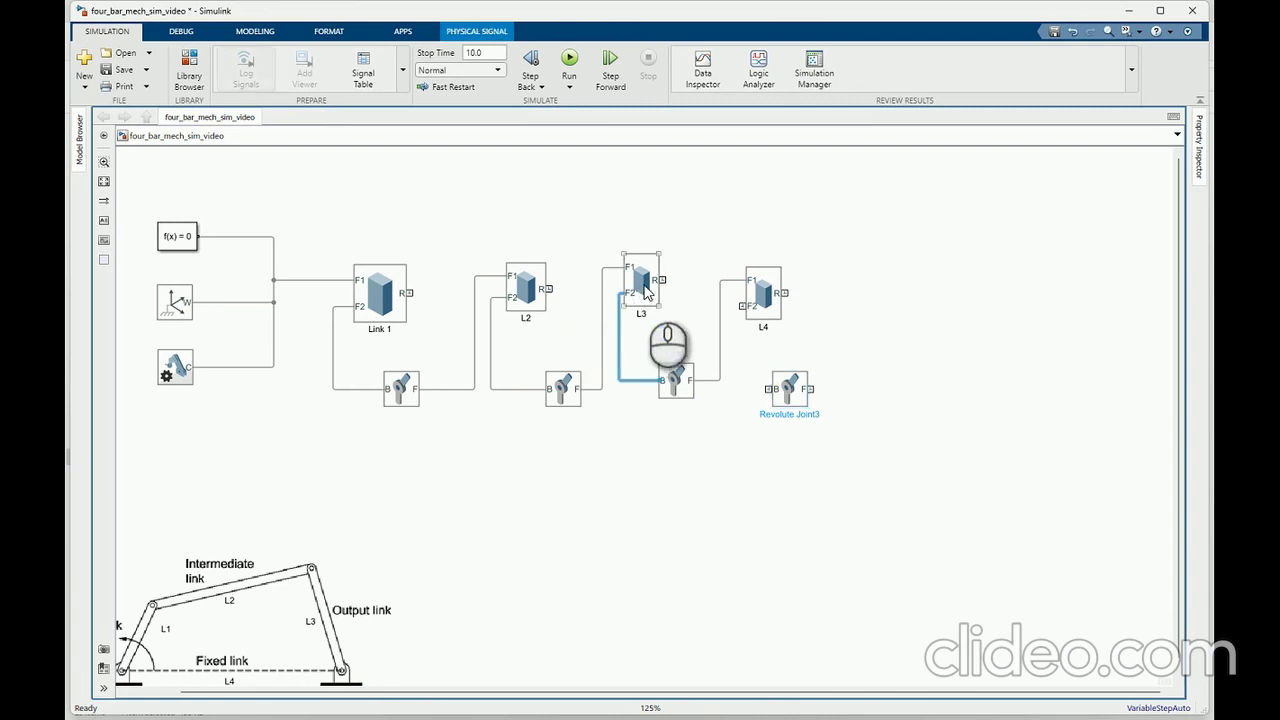
drag(644, 287, 665, 287)
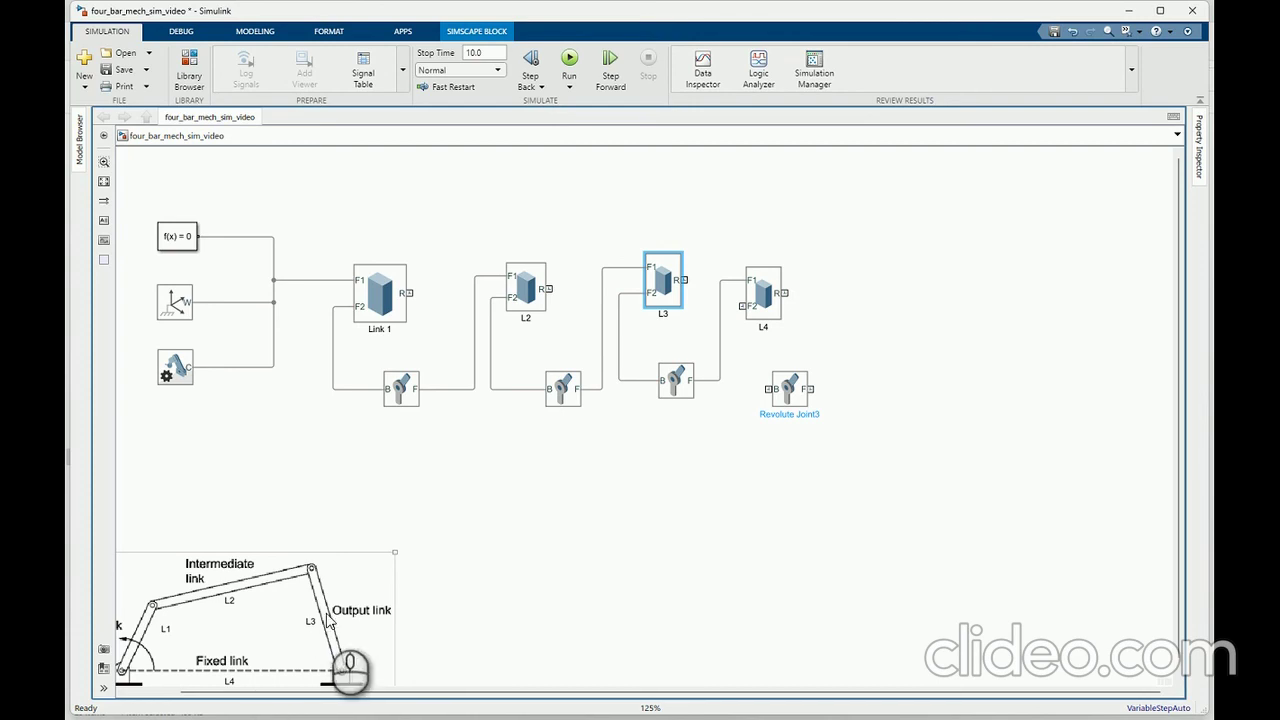
Step: Connect L4's F2 port to Revolute Joint3's B port and move L4 slightly right to space out its wires
click(764, 306)
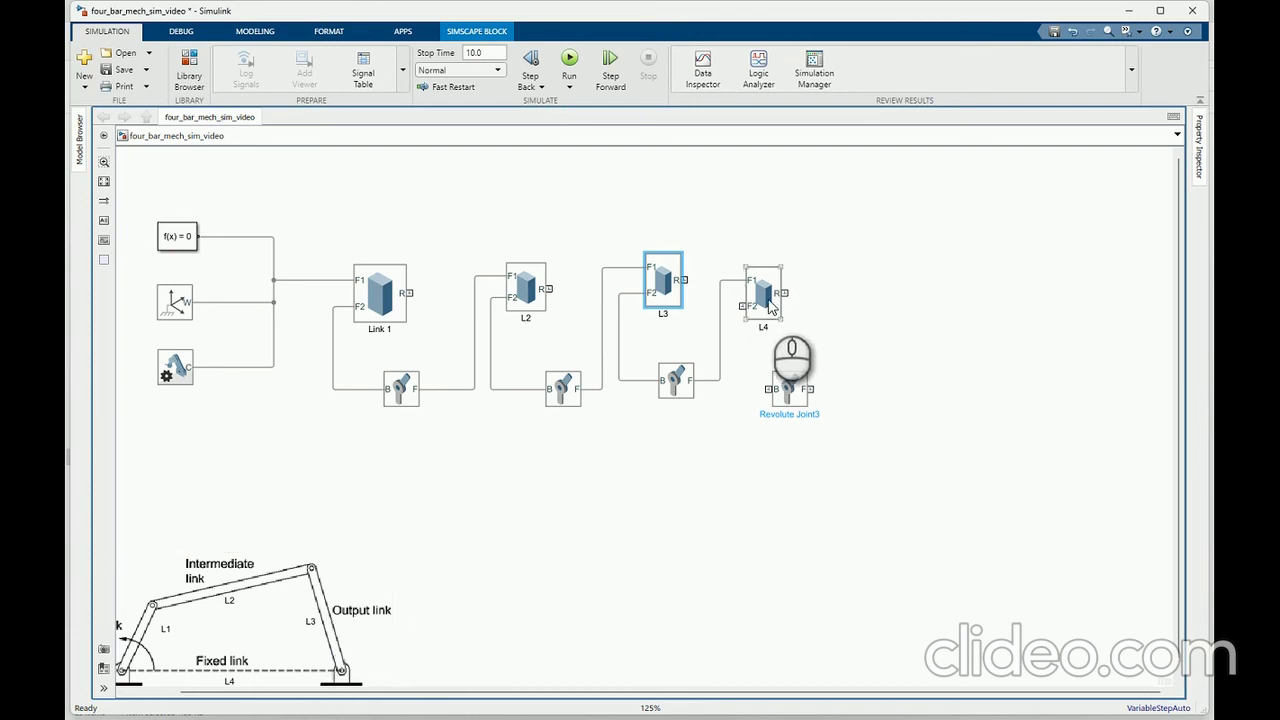
click(280, 647)
scroll(498, 612, down, 1)
scroll(240, 683, up, 1)
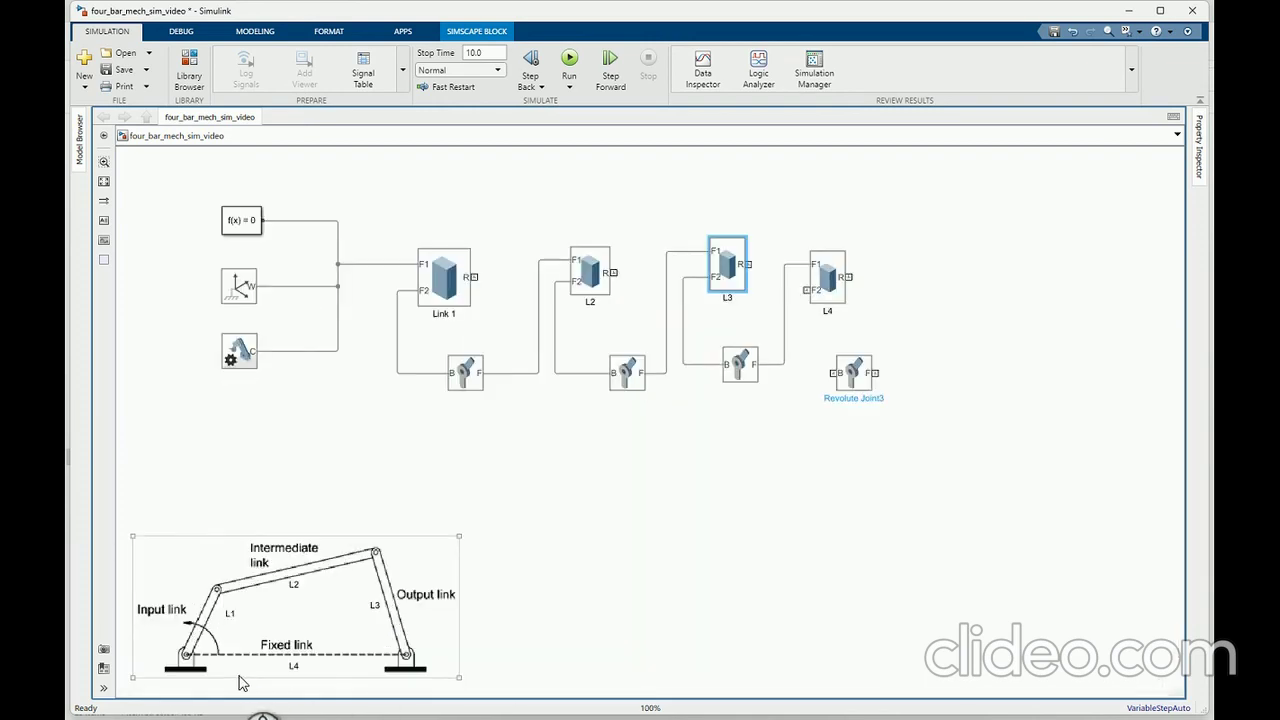
drag(833, 373, 797, 332)
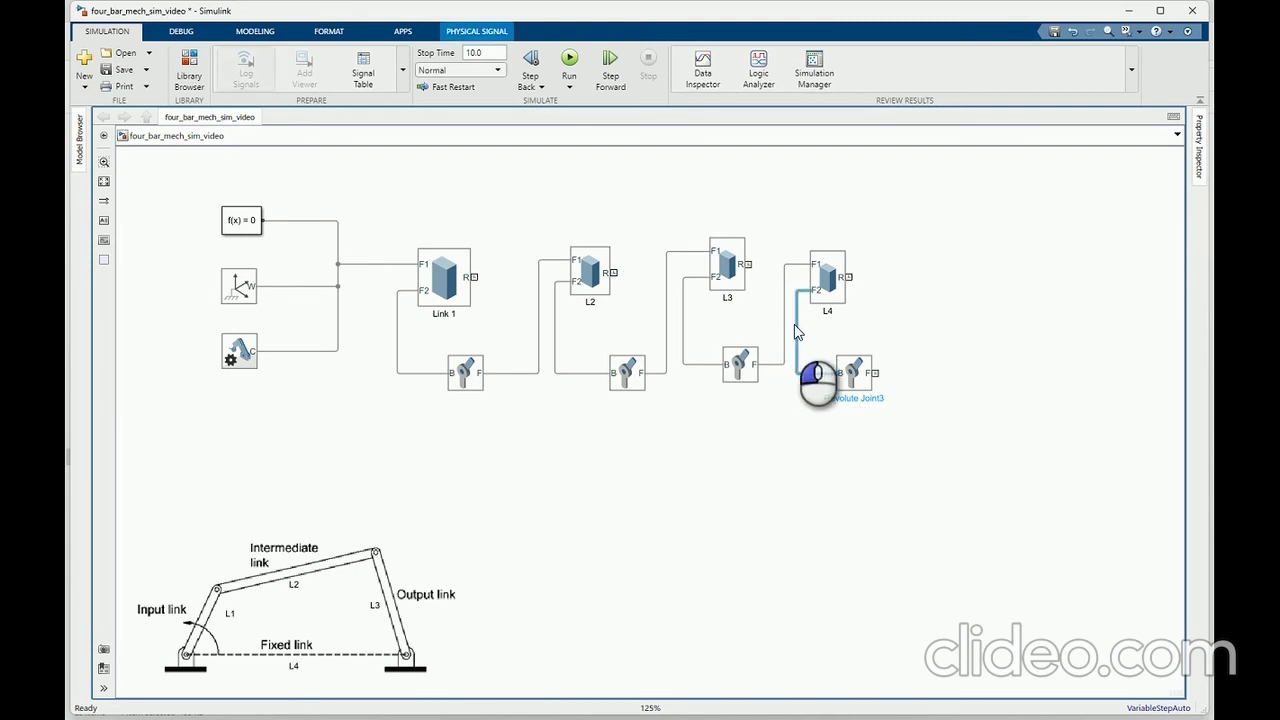
drag(828, 290, 863, 290)
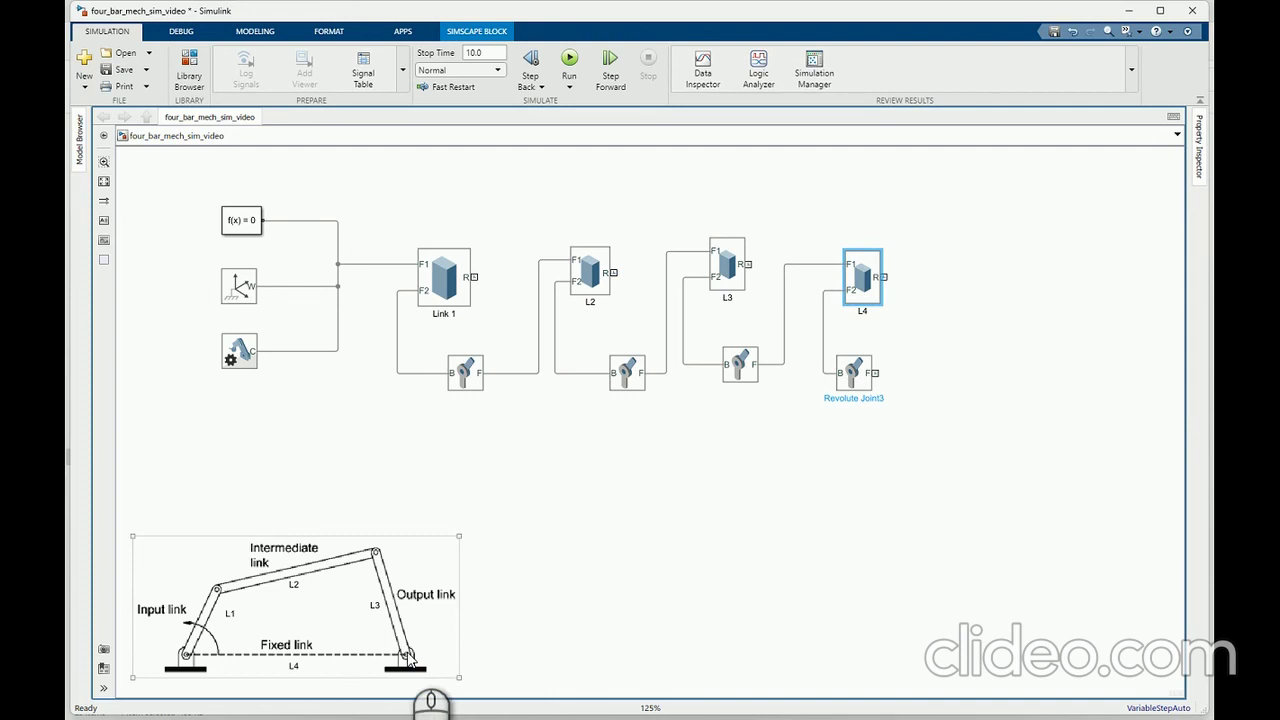
Step: Close the loop by connecting Revolute Joint3's F port to the line at Link 1's F1, routing the wire below all the joints
click(855, 278)
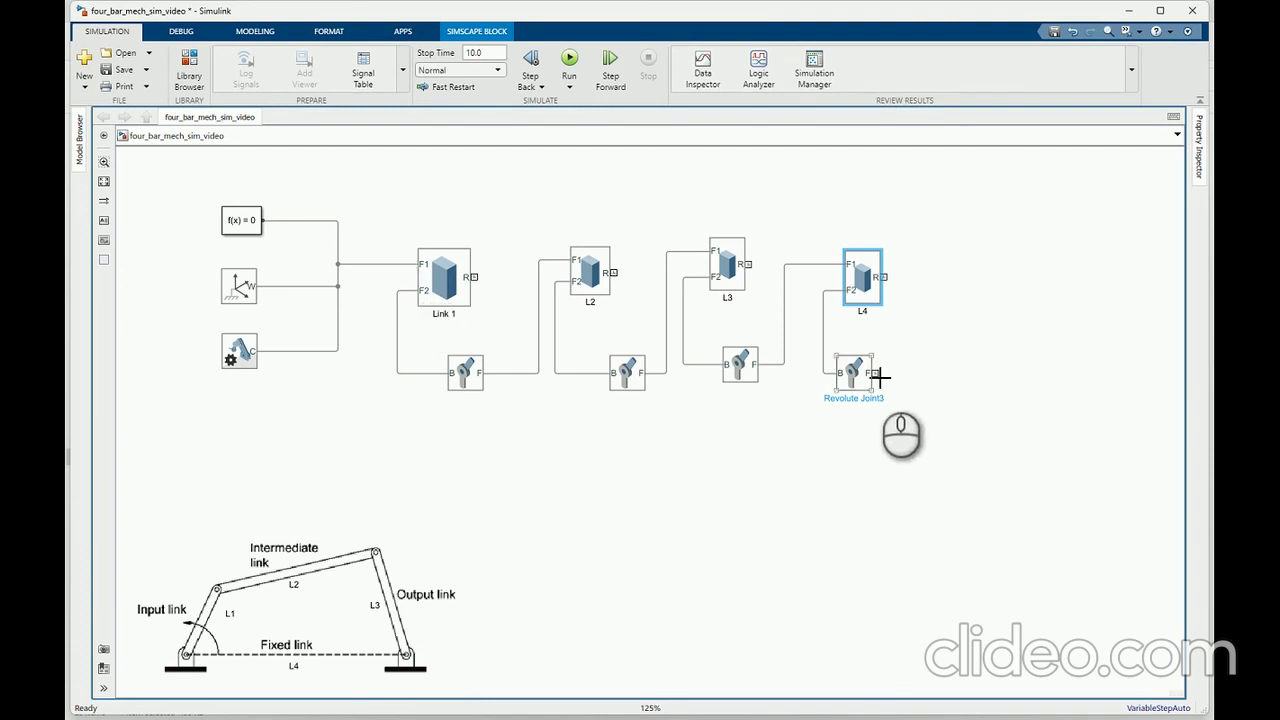
drag(880, 373, 376, 264)
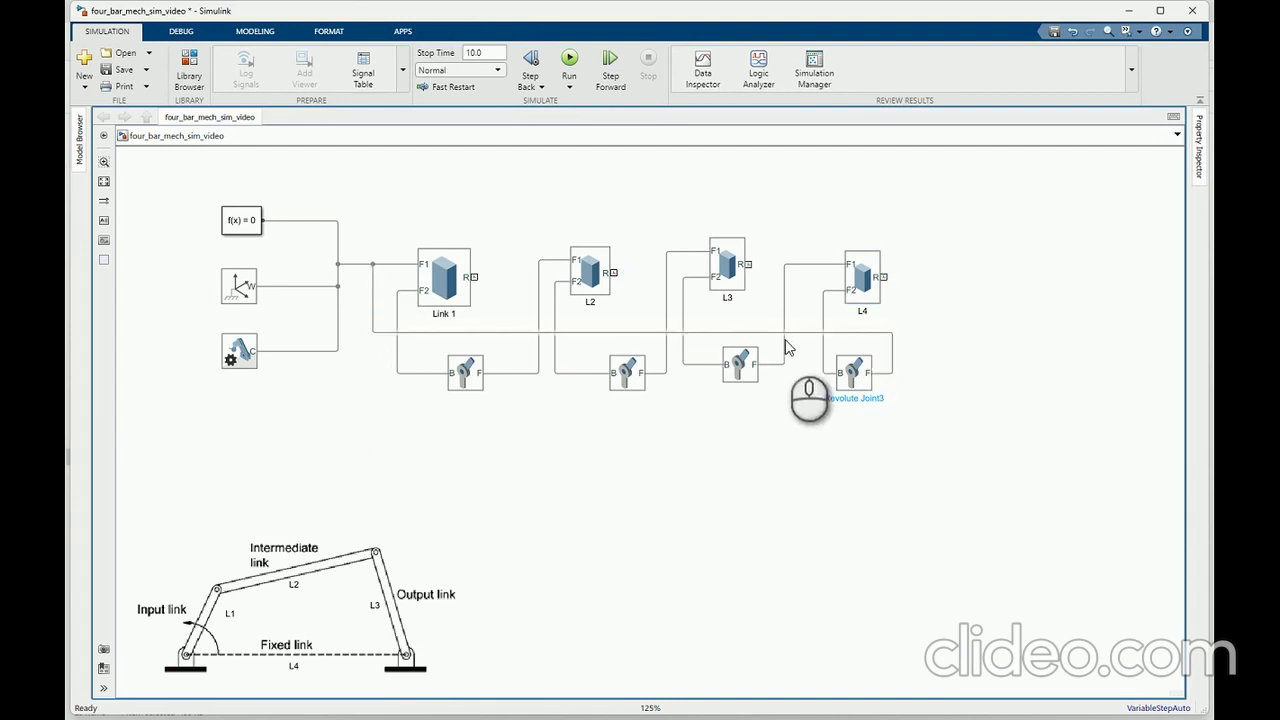
drag(795, 378, 791, 449)
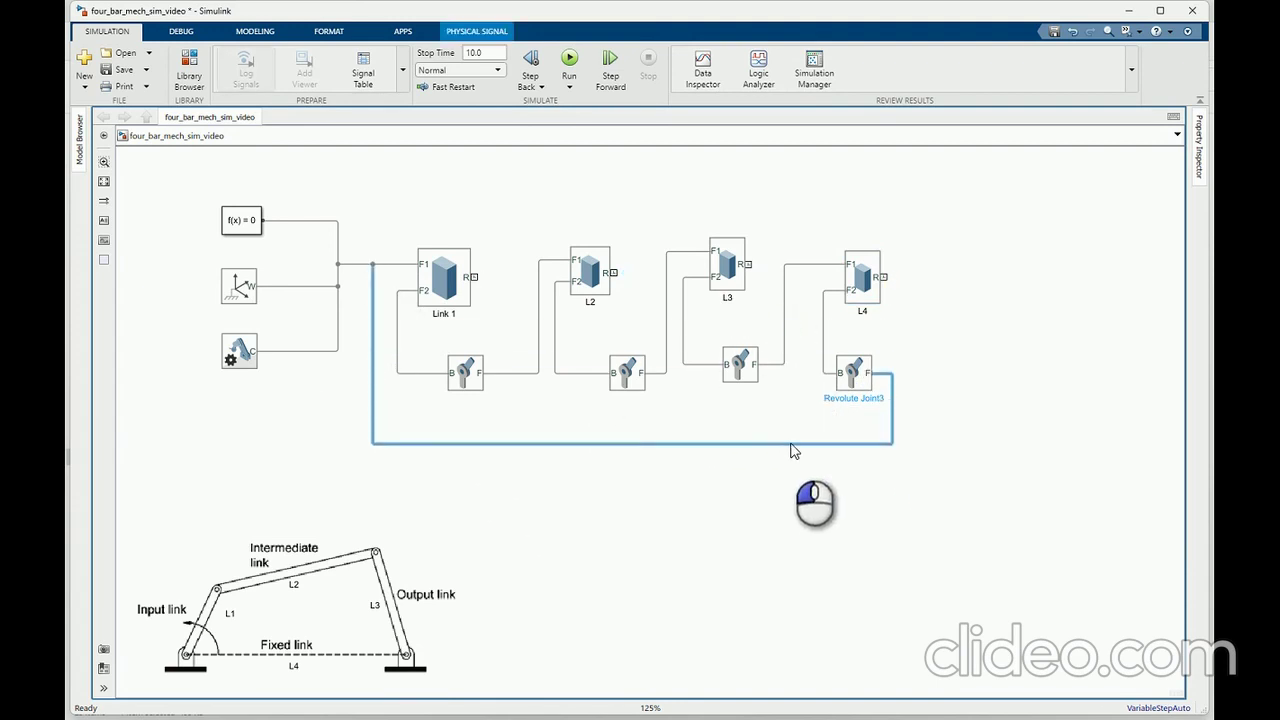
click(192, 645)
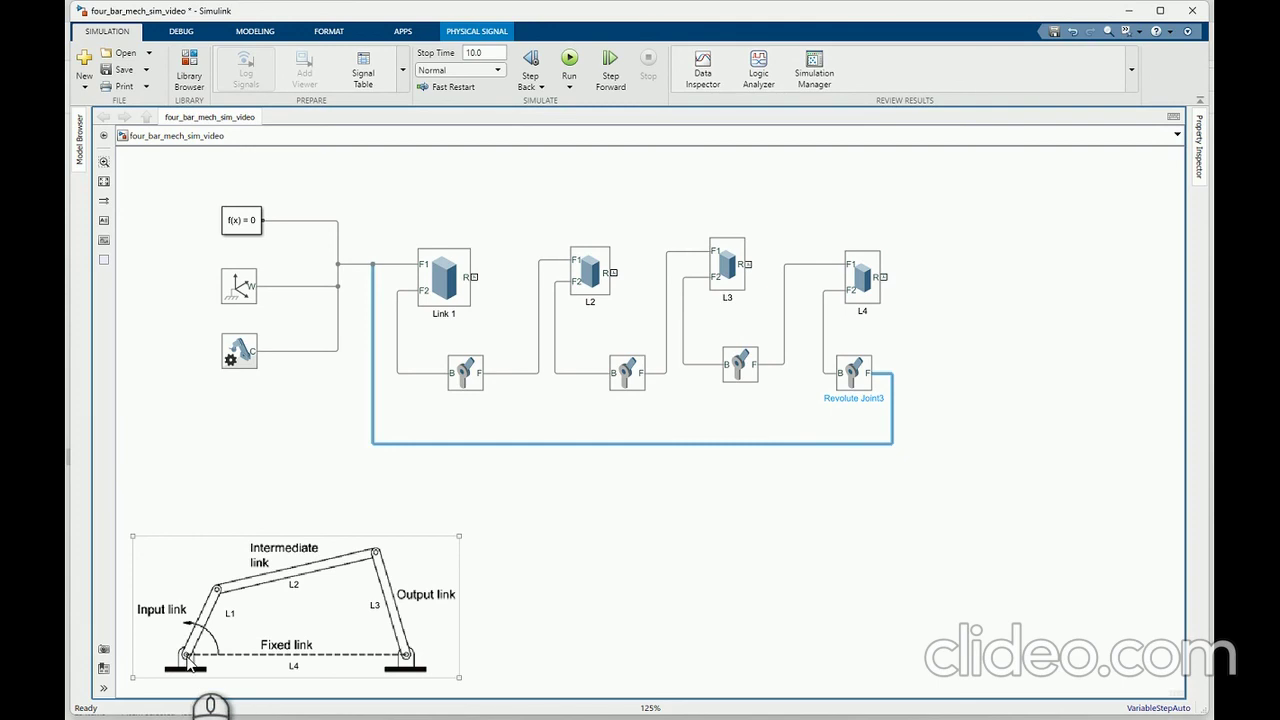
click(270, 408)
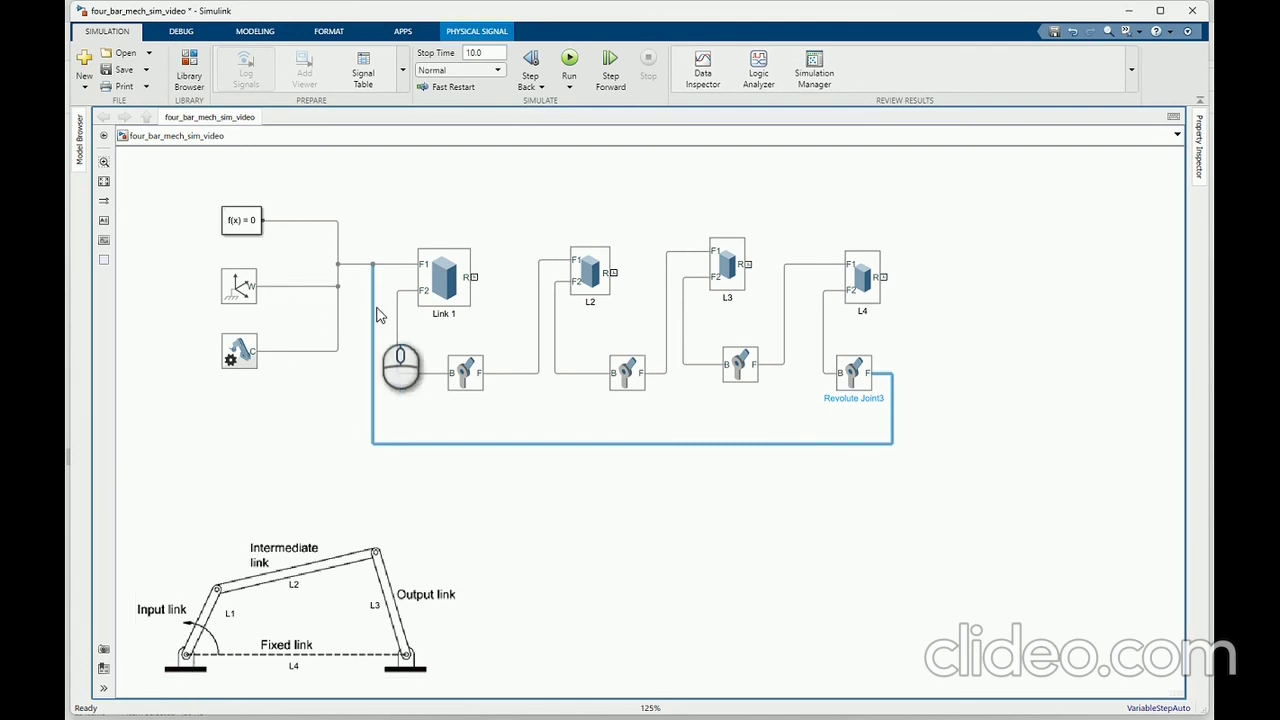
click(663, 541)
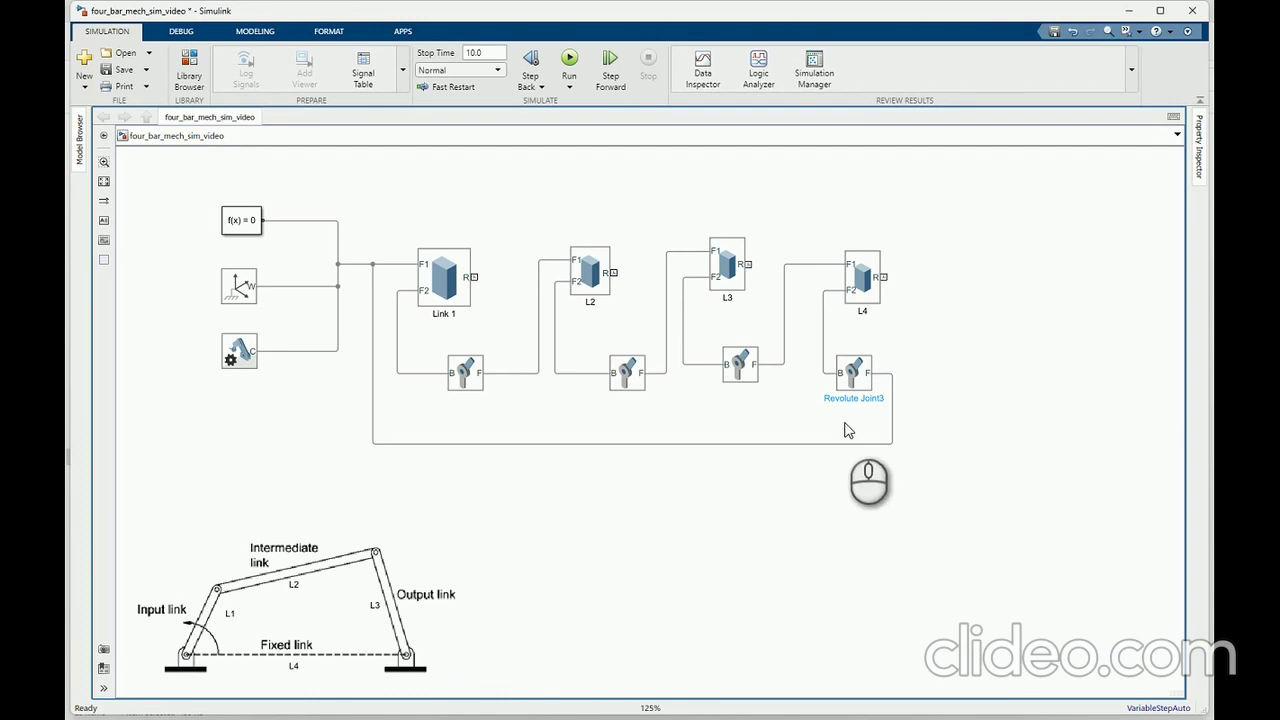
Step: Set the simulation stop time to tf, run the model, and scrub the mechanism animation back to about 1.92 s
click(742, 277)
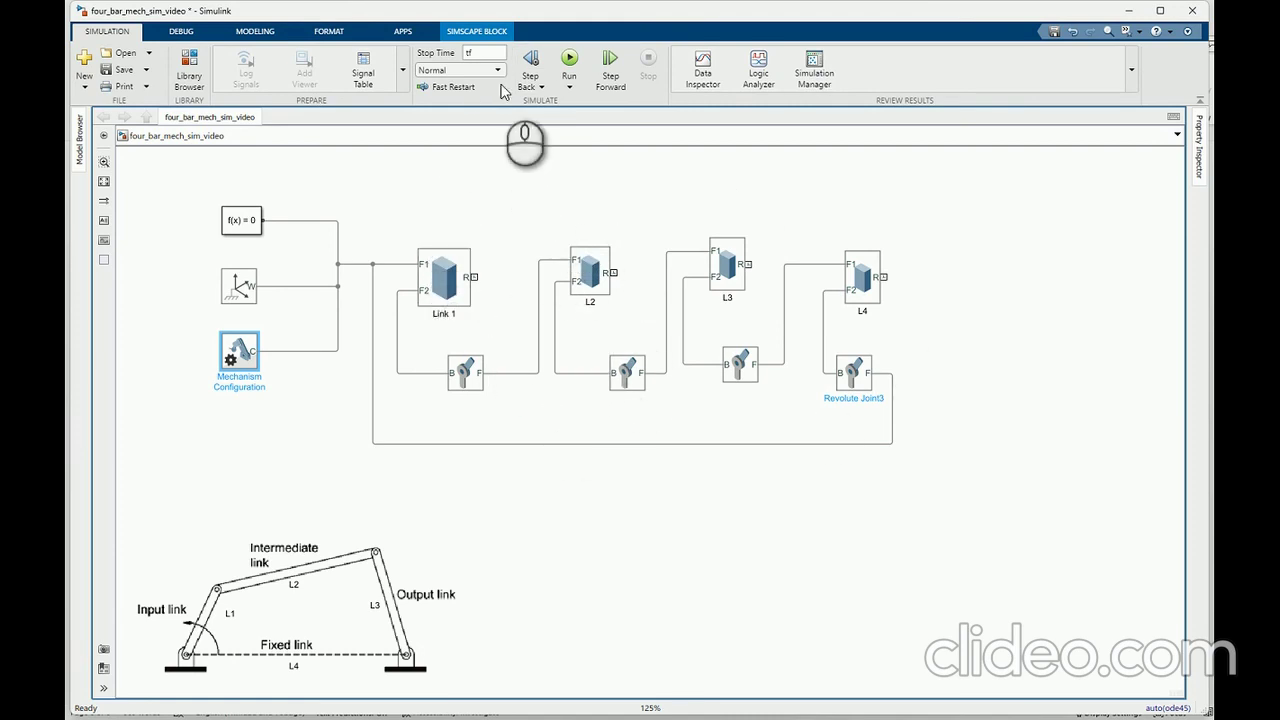
click(570, 60)
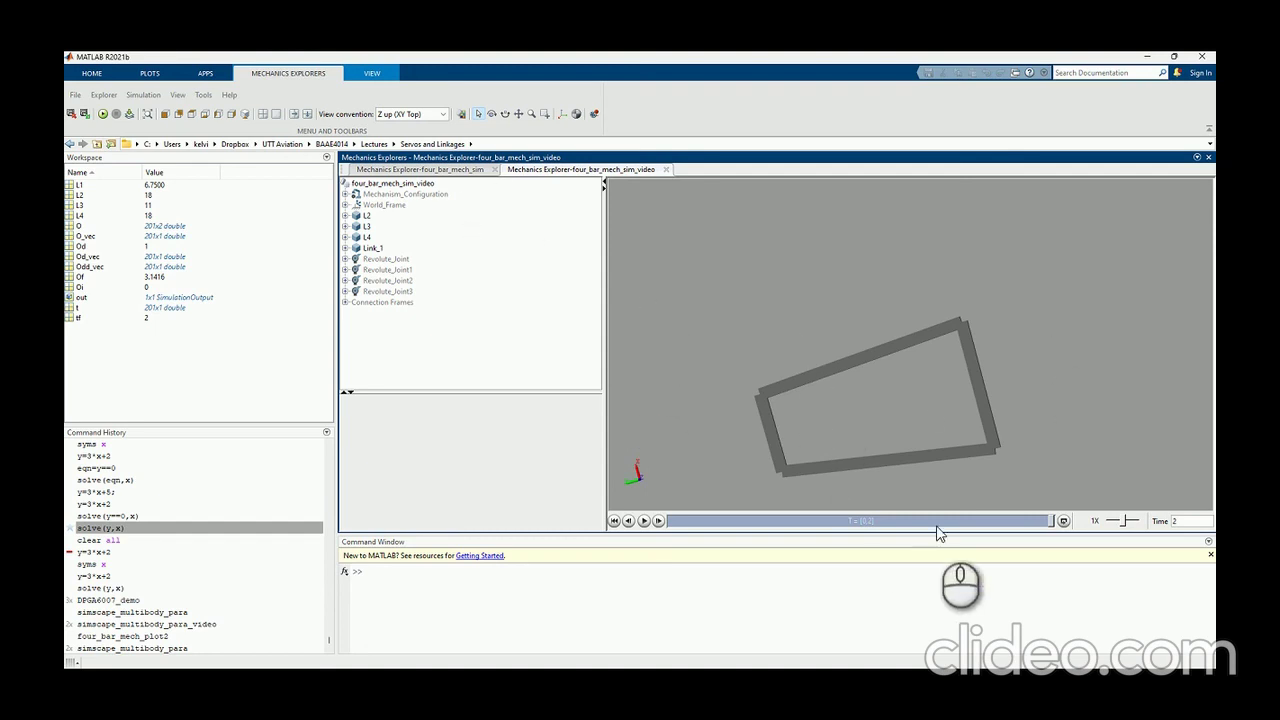
mouse_move(1052, 520)
mouse_down()
mouse_move(990, 527)
mouse_move(1037, 531)
mouse_up()
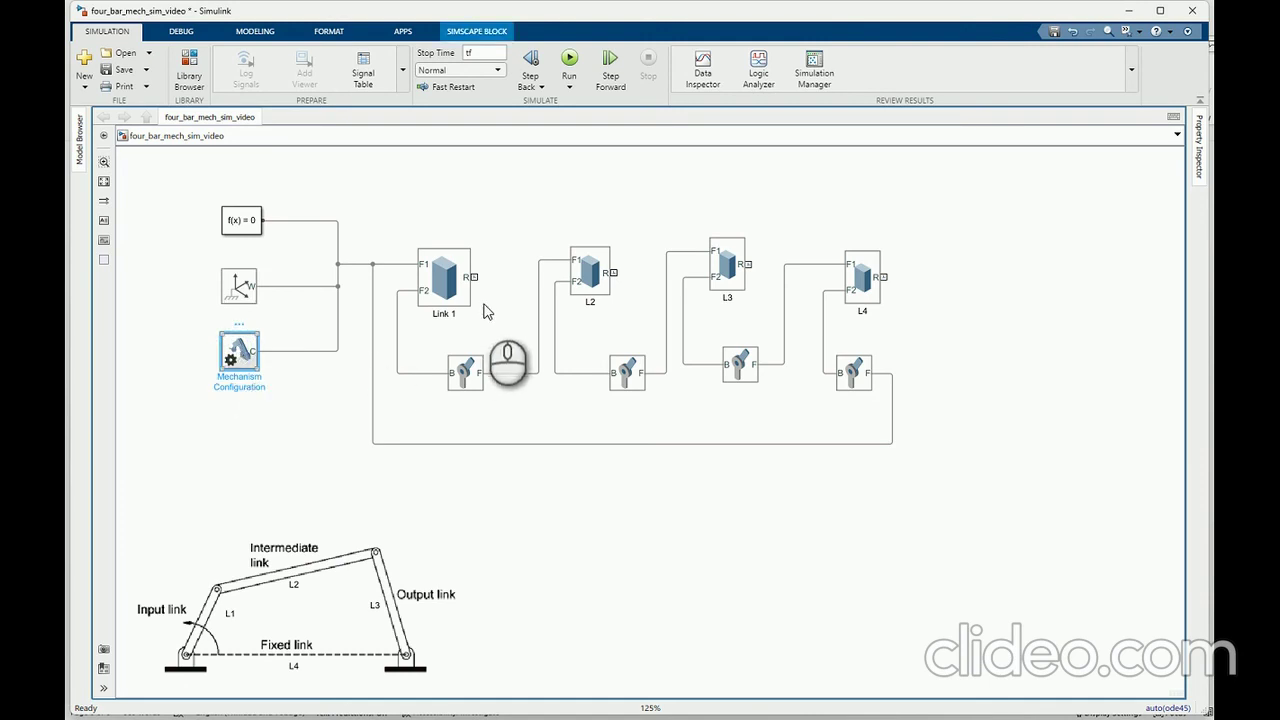
Step: Review the Mechanism Configuration block's uniform gravity settings and close its properties
double_click(251, 366)
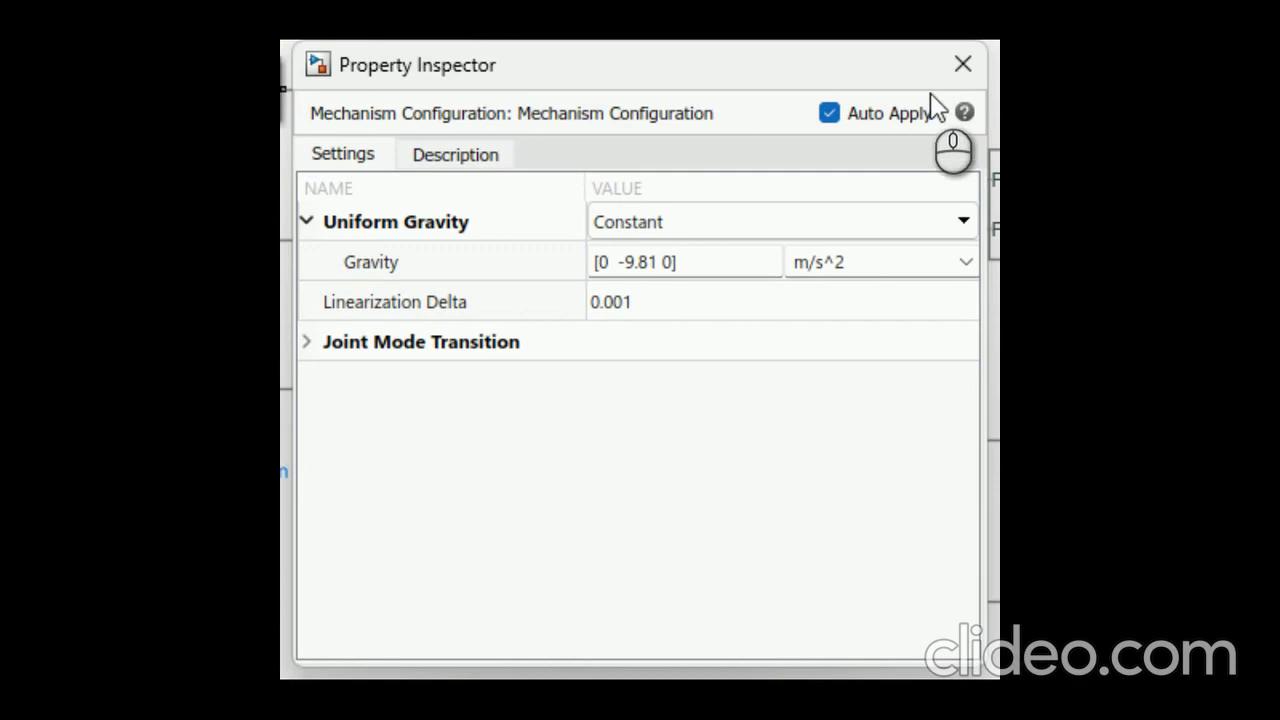
click(960, 66)
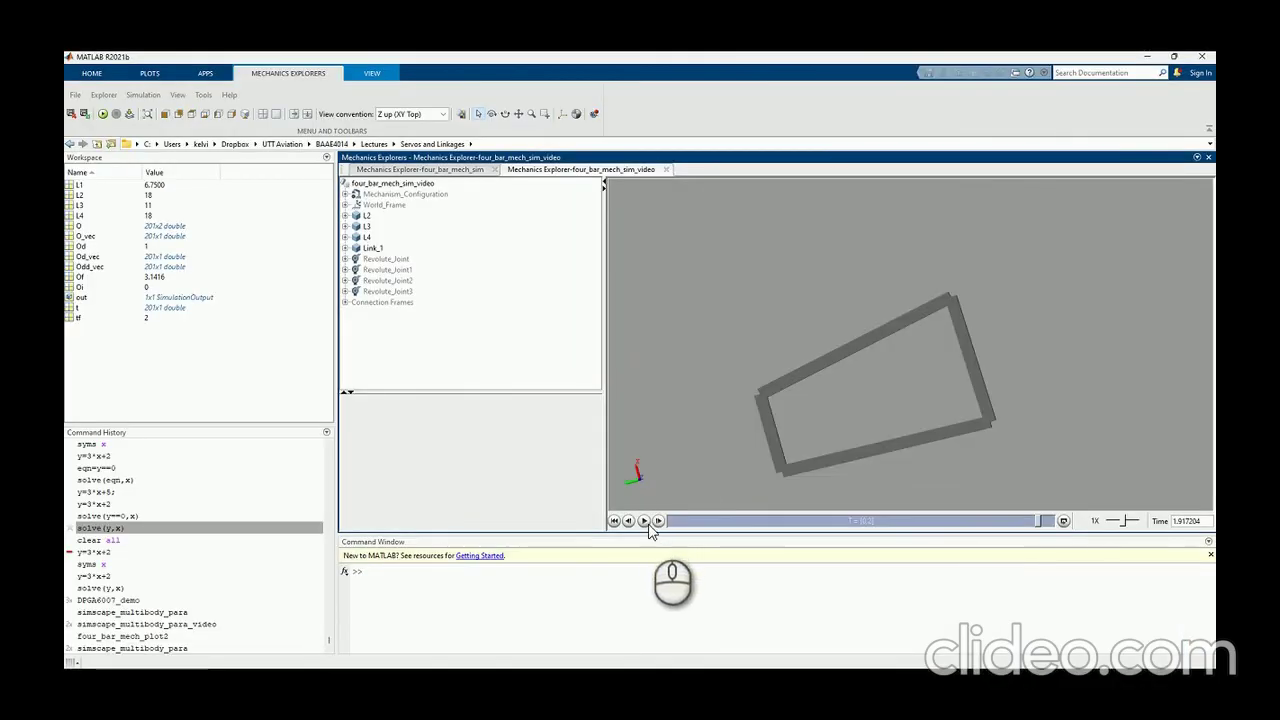
Step: Replay the mechanism animation and highlight Link 1, L4, L3 and L2 individually to identify each bar
click(643, 521)
click(643, 521)
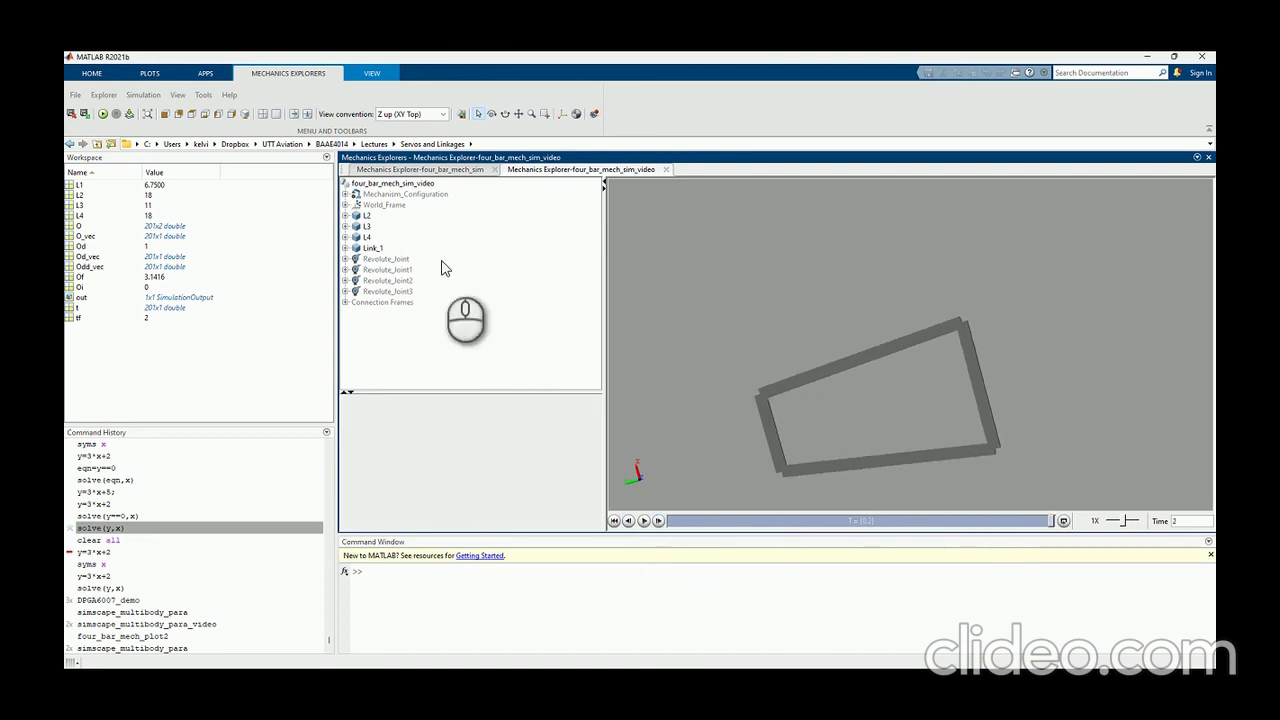
click(374, 250)
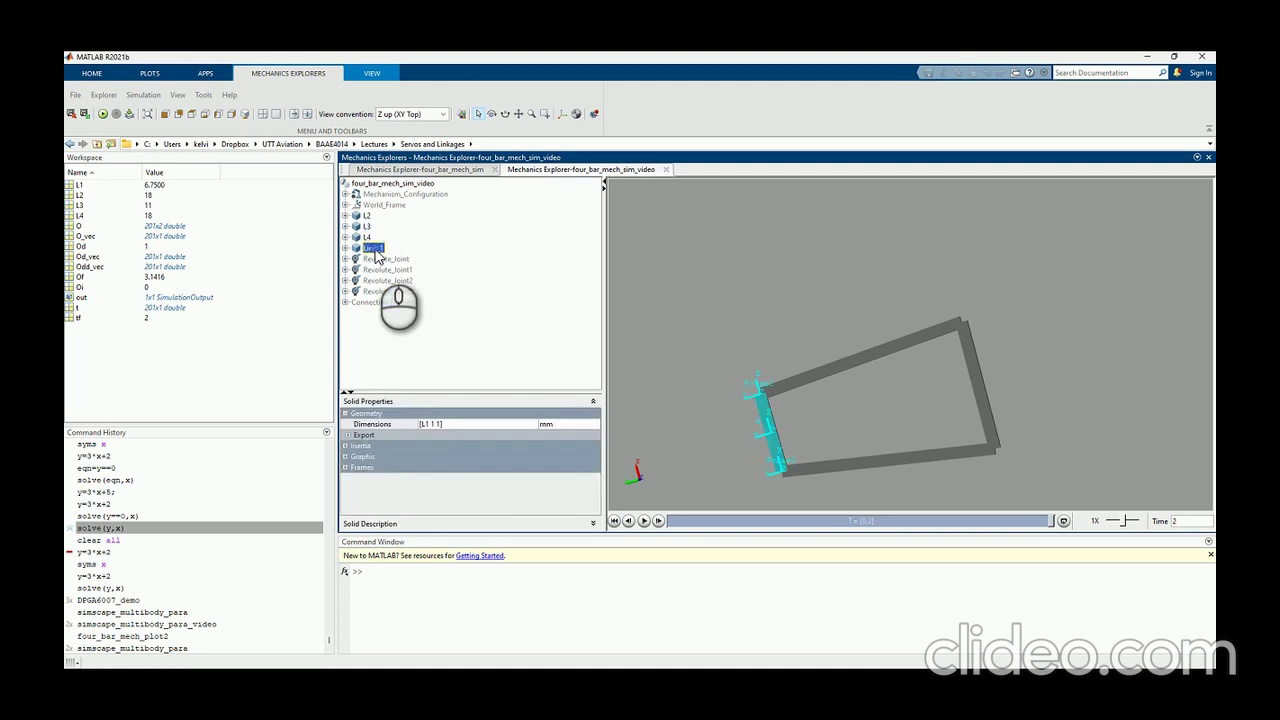
click(368, 238)
click(368, 227)
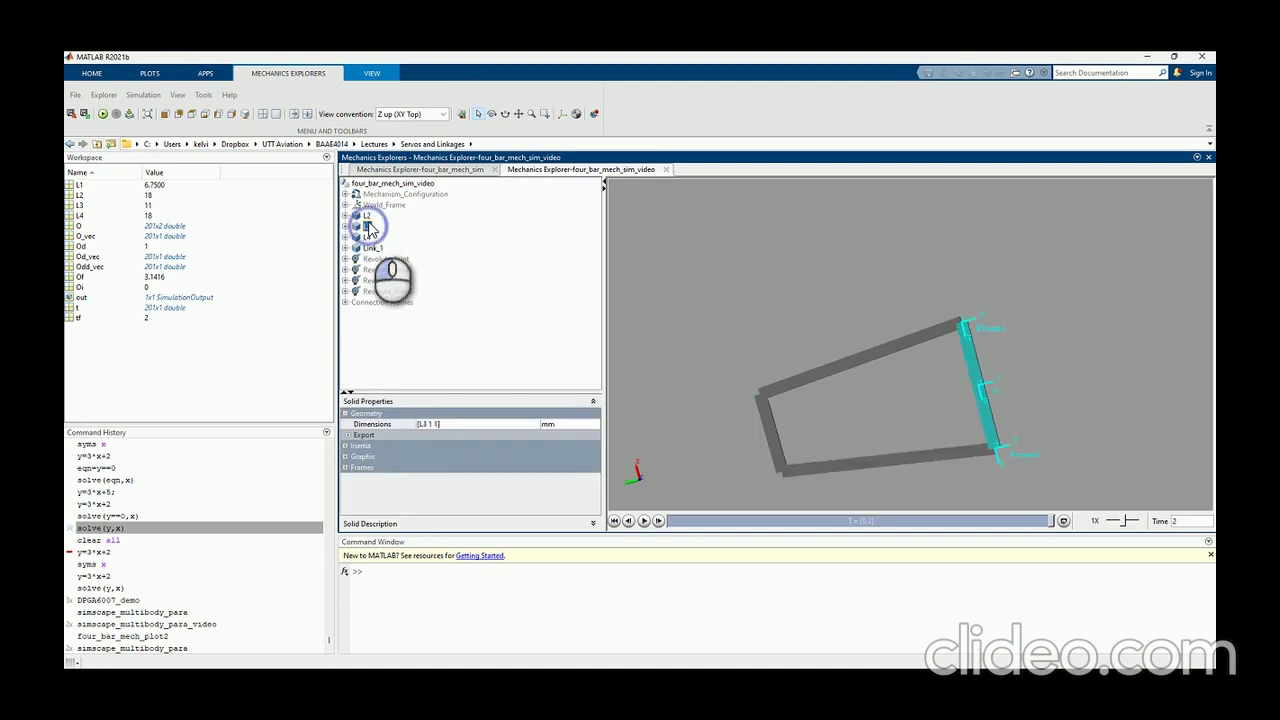
click(367, 216)
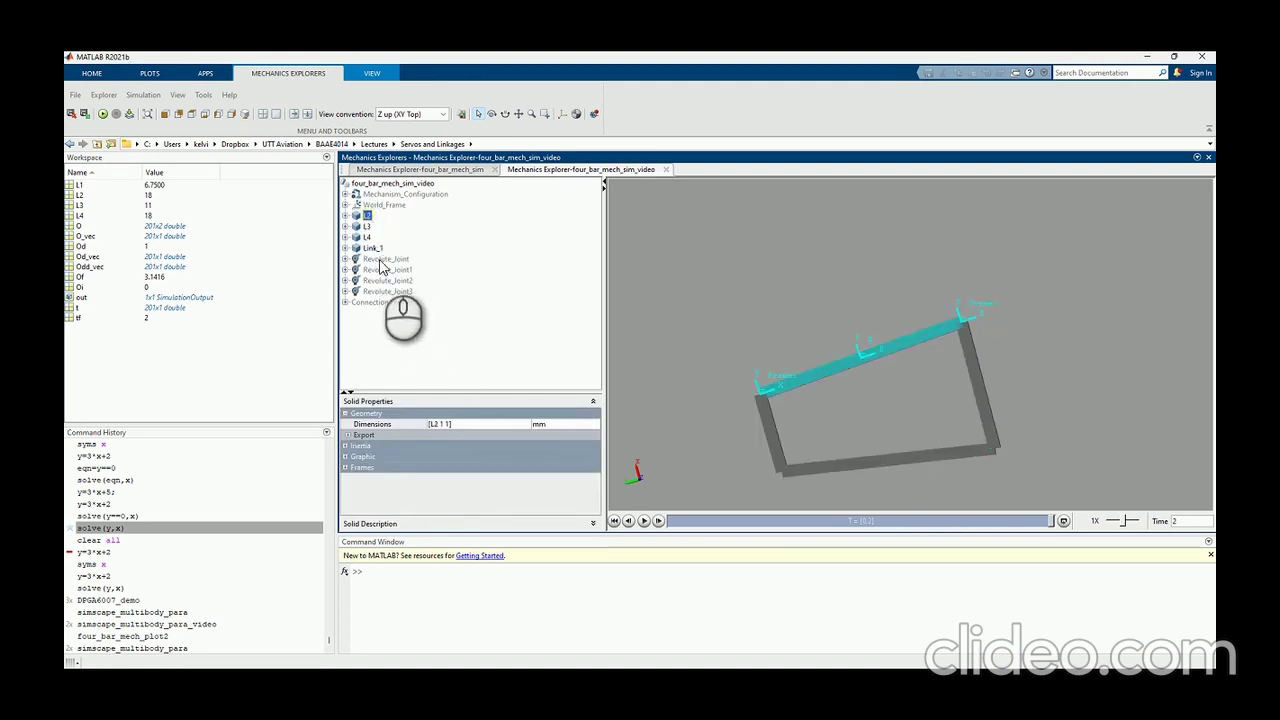
click(374, 249)
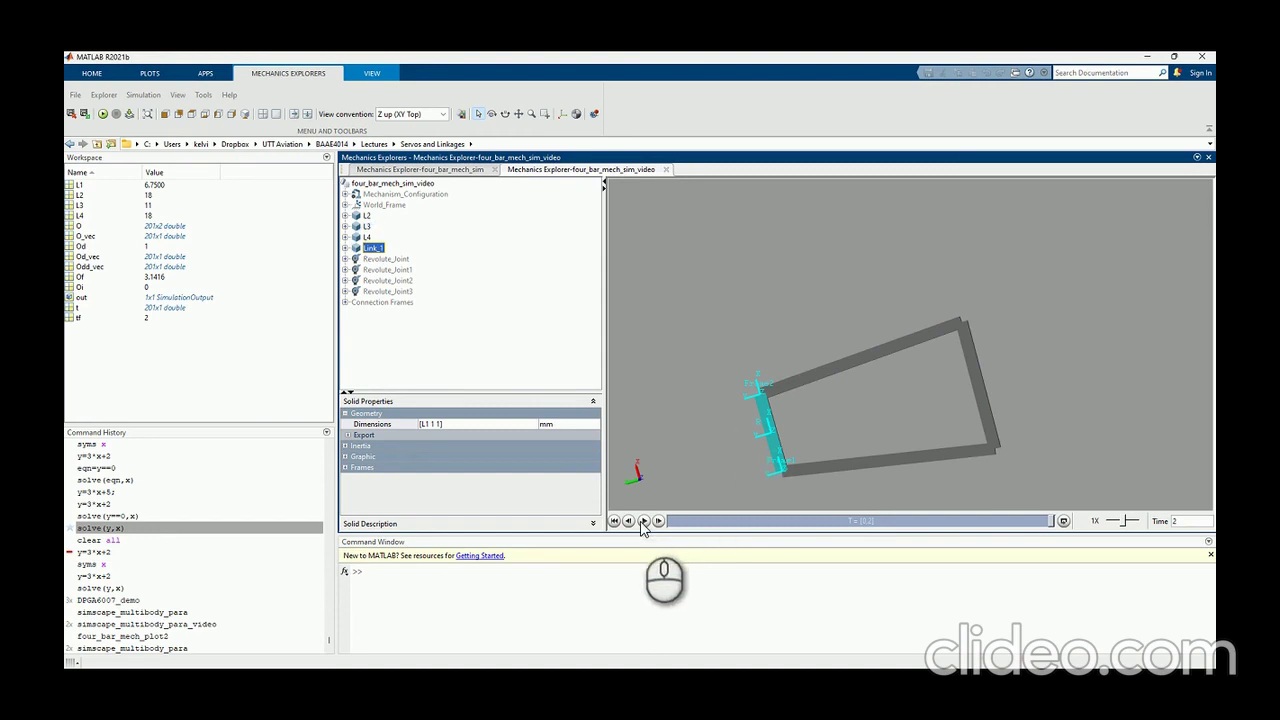
mouse_move(486, 688)
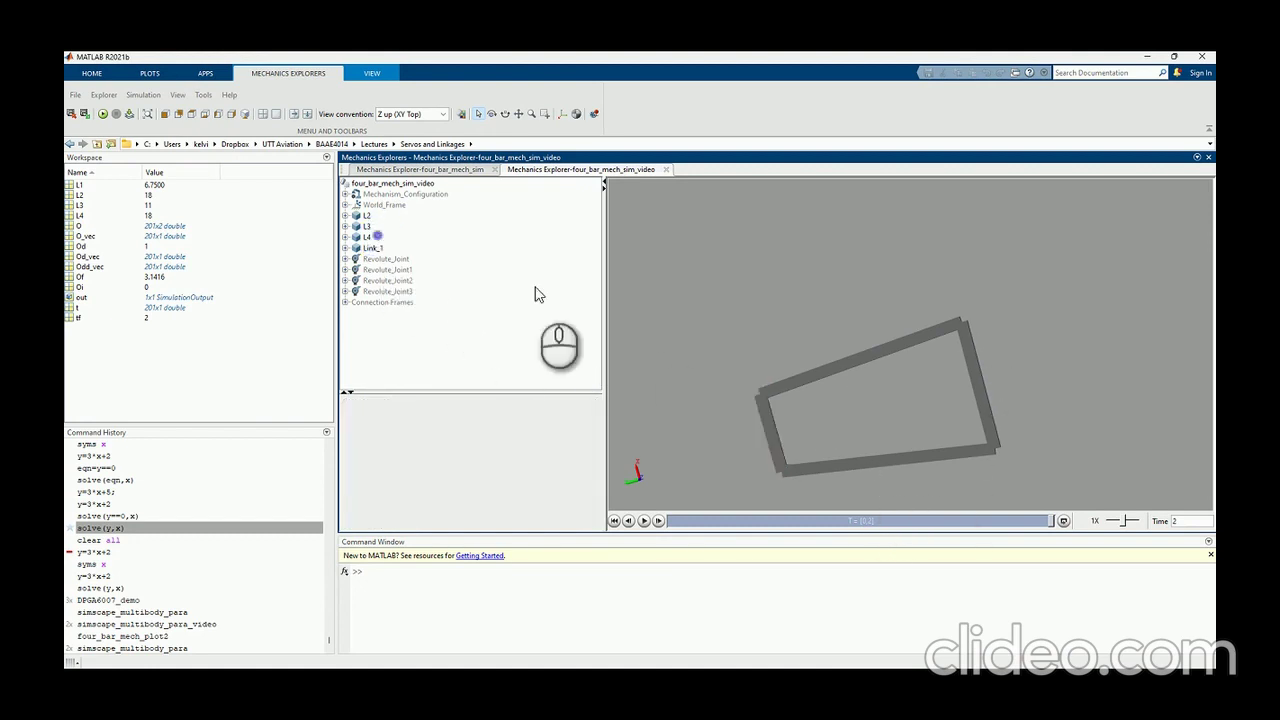
click(367, 237)
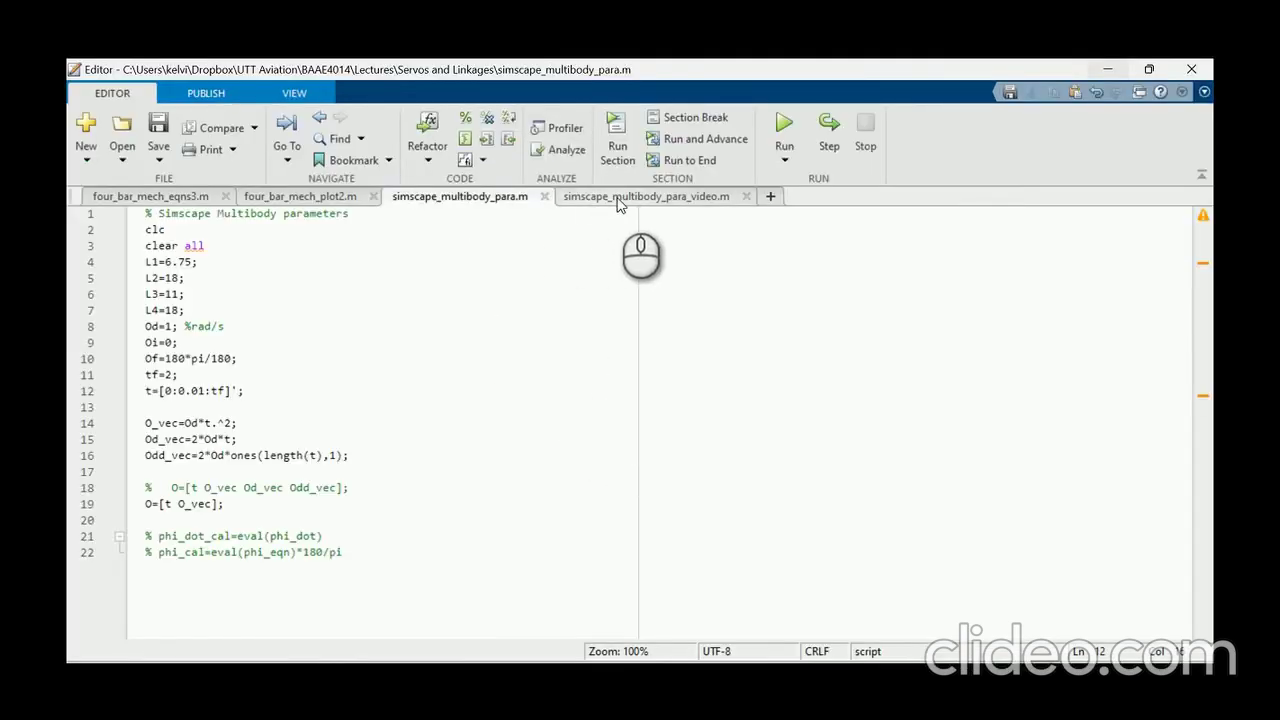
Step: Replace L1–L4 in simscape_multibody_para_video.m with 6.75, 18, 11 and 18 copied from simscape_multibody_para.m, and save the script
click(619, 197)
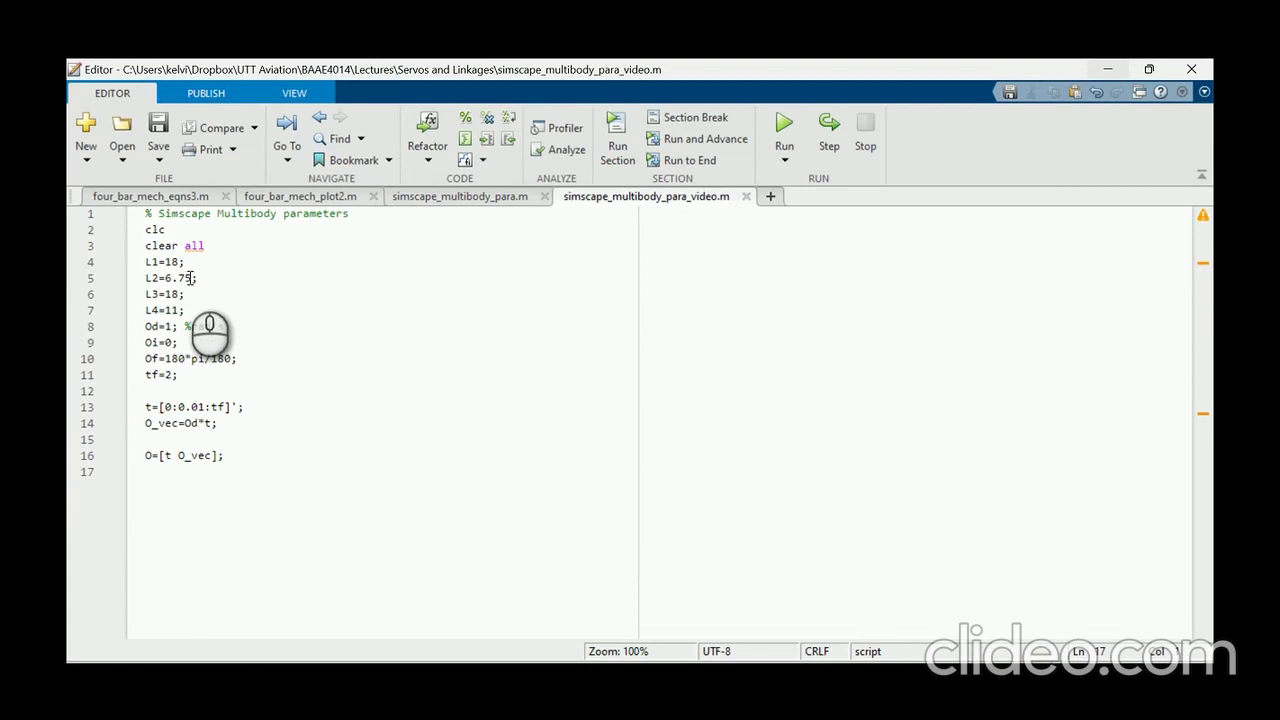
click(425, 197)
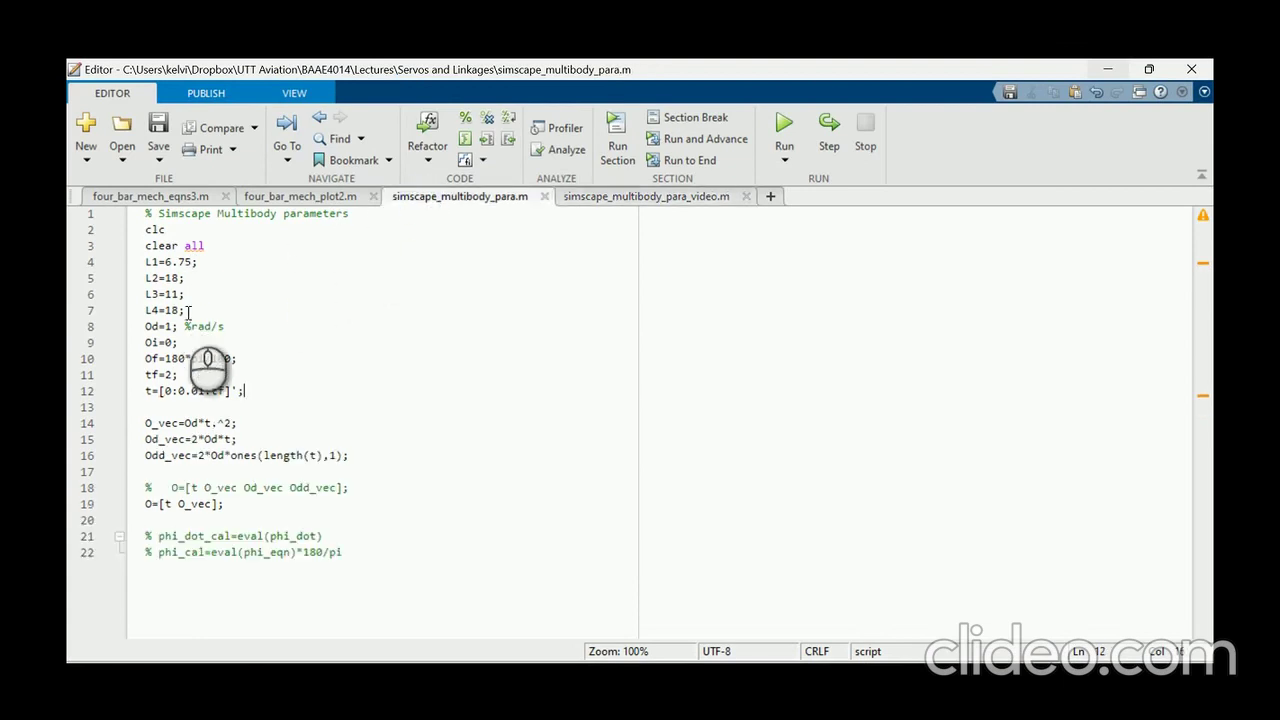
drag(190, 310, 145, 264)
key(ctrl+c)
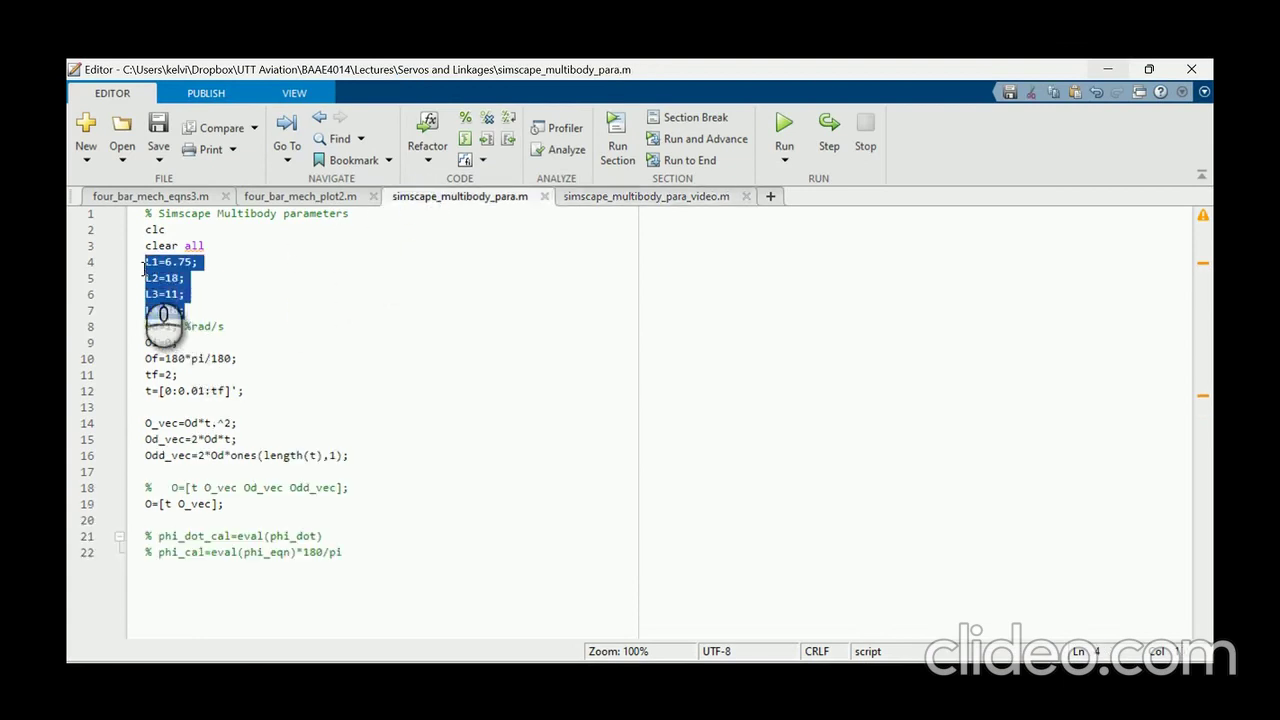
click(609, 197)
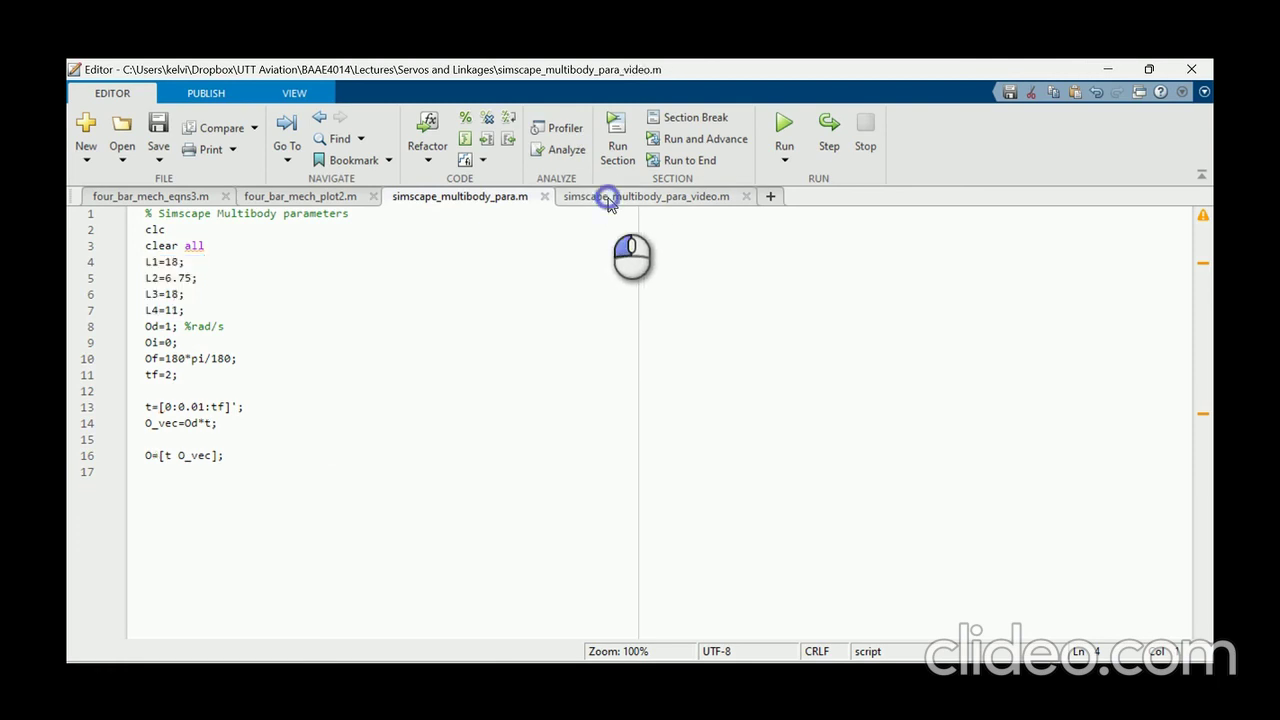
drag(184, 310, 116, 270)
key(ctrl+v)
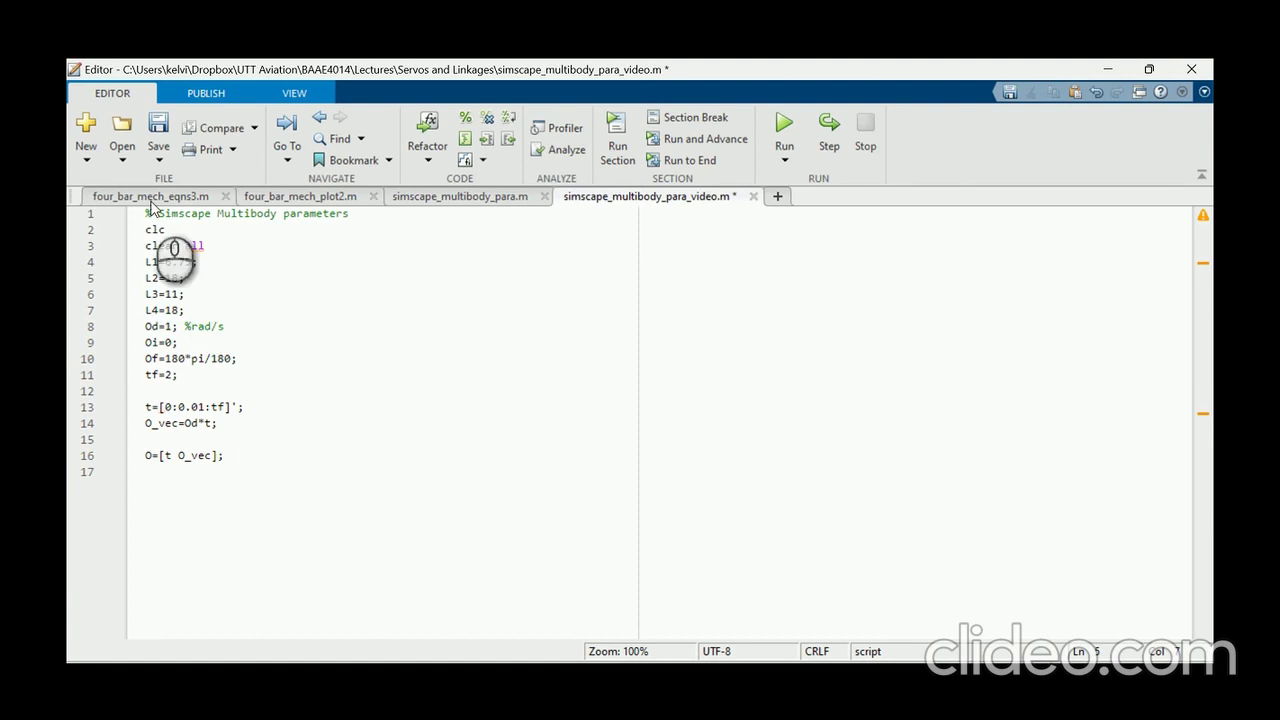
click(158, 125)
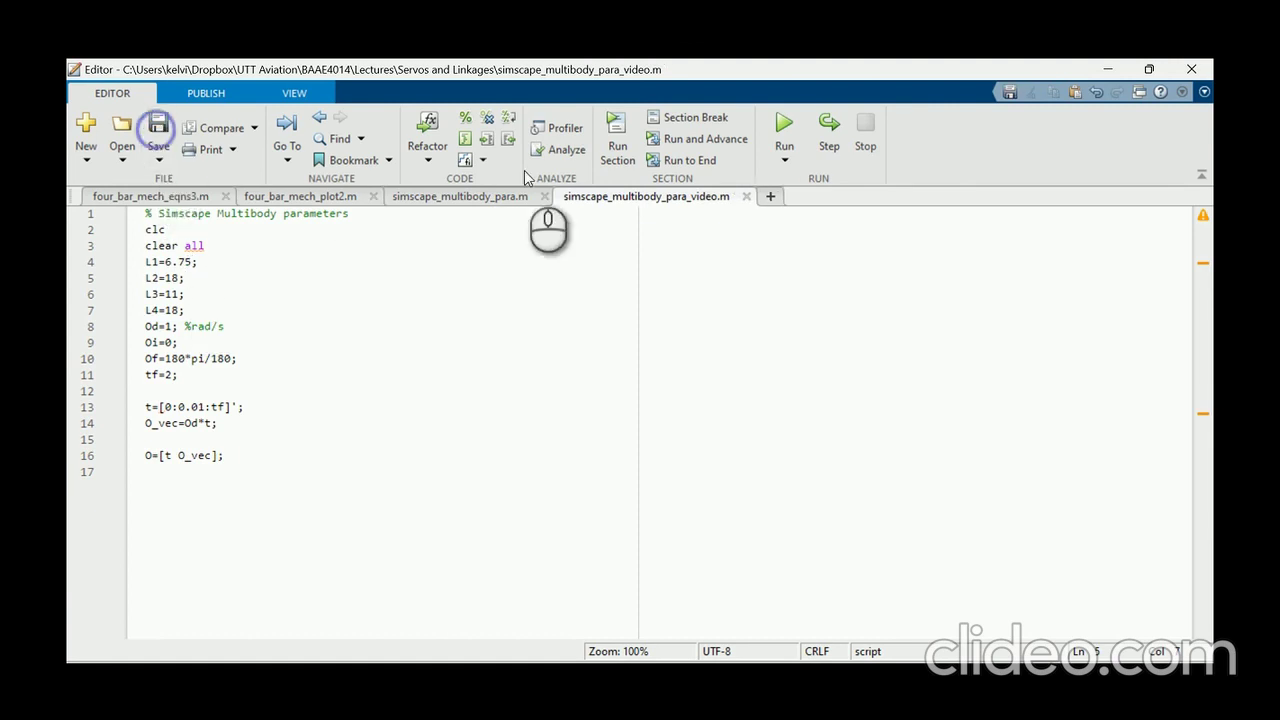
Step: Run the updated parameter script and simulate the four_bar_mech_sim_video model again in Simulink
click(784, 125)
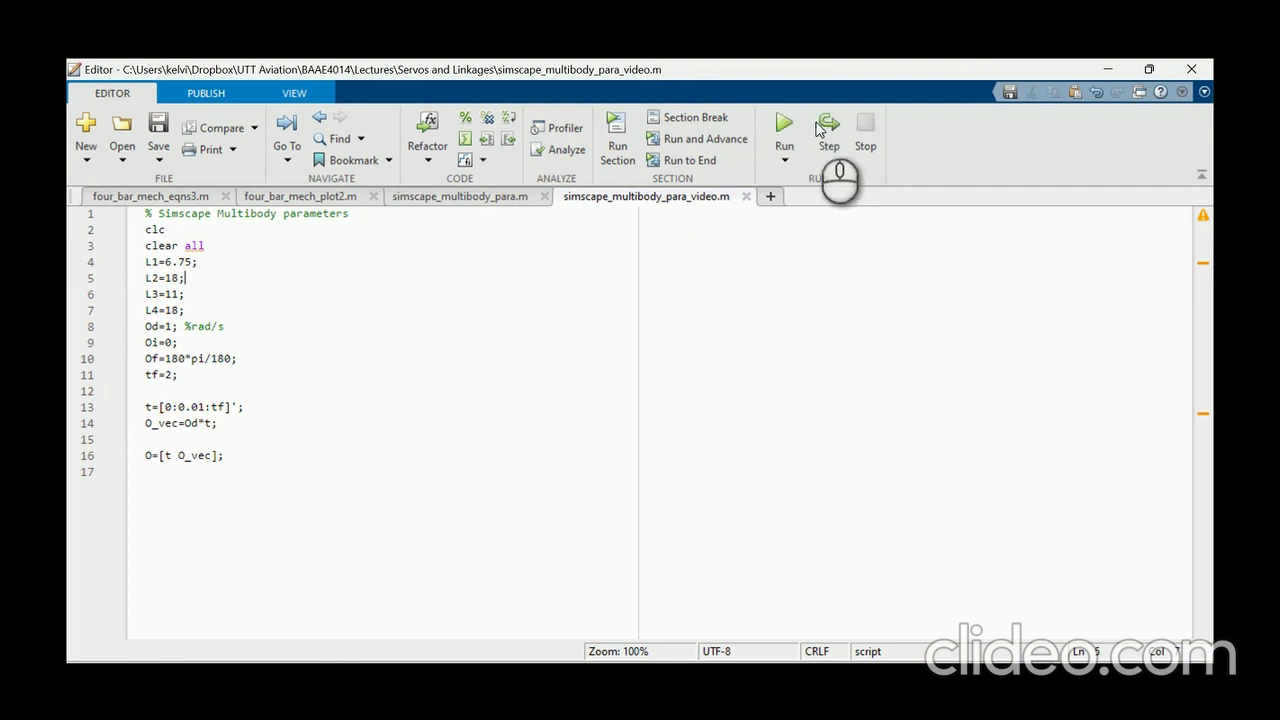
click(455, 715)
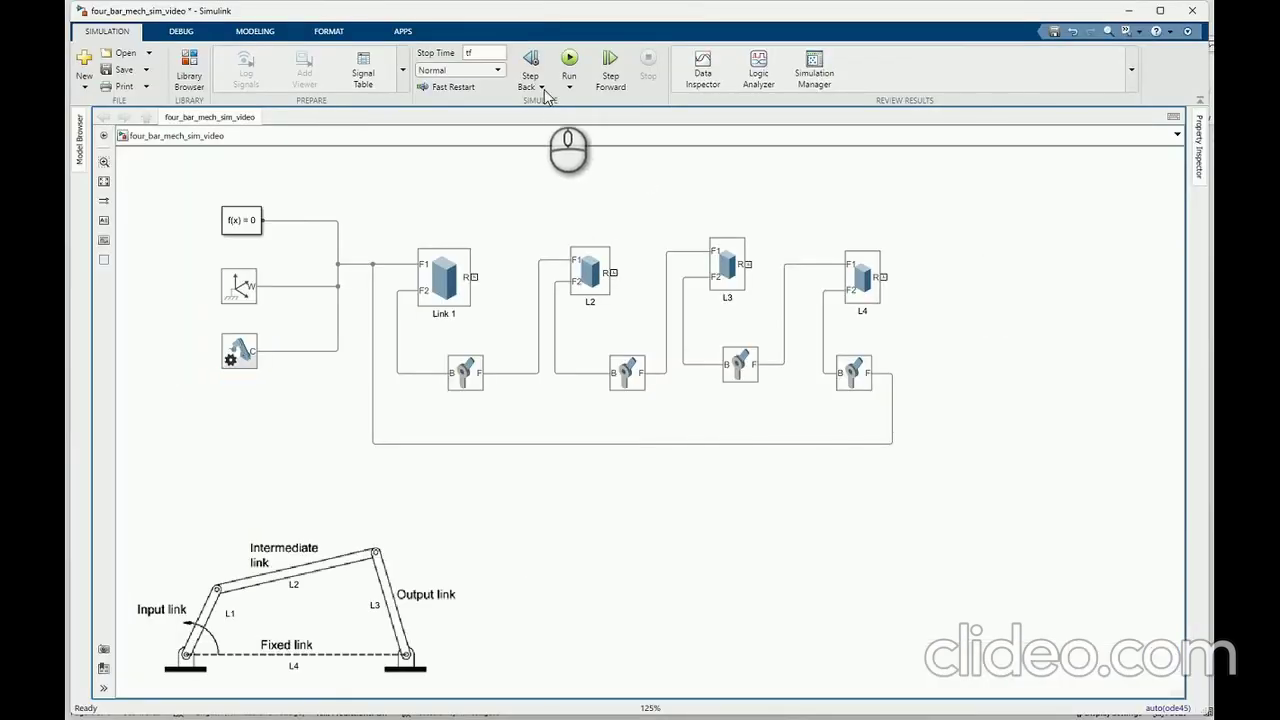
click(570, 62)
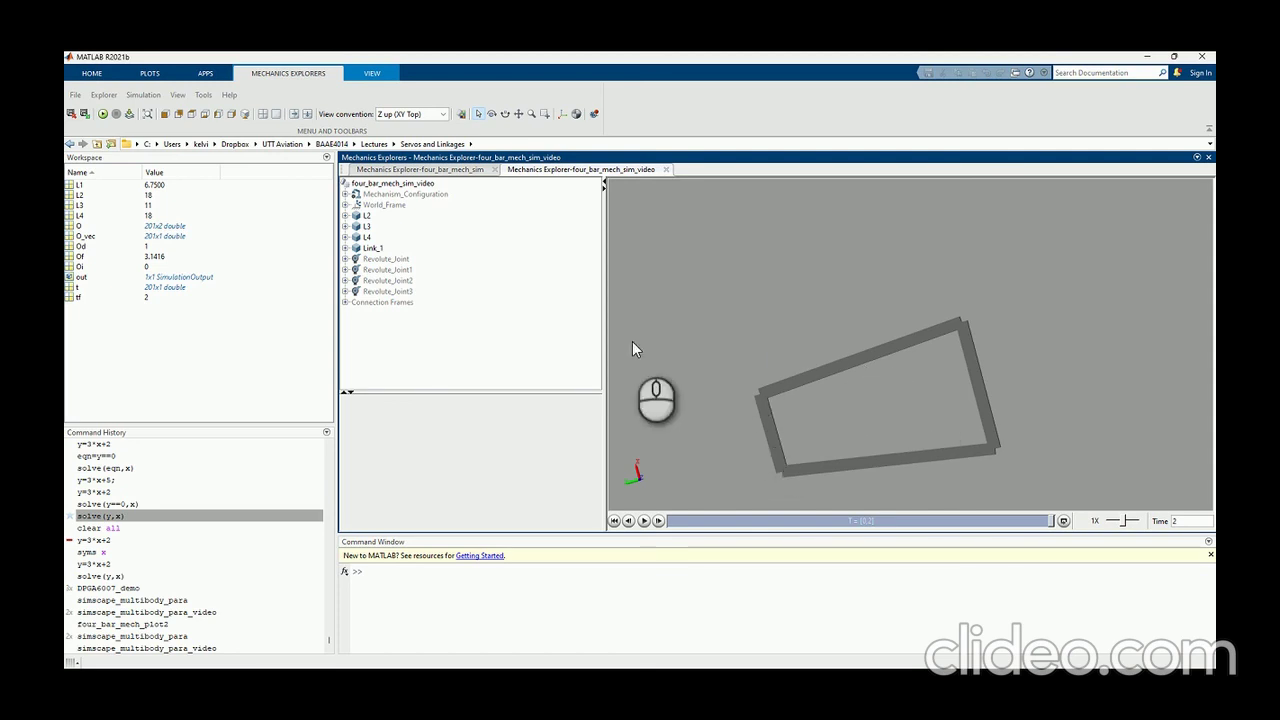
Step: Fit the mechanism to the view and examine it from the standard top and back views
mouse_move(820, 313)
mouse_down()
mouse_move(737, 397)
mouse_move(800, 440)
mouse_move(780, 307)
mouse_move(810, 404)
mouse_move(909, 380)
mouse_move(749, 294)
mouse_up()
right_click(746, 292)
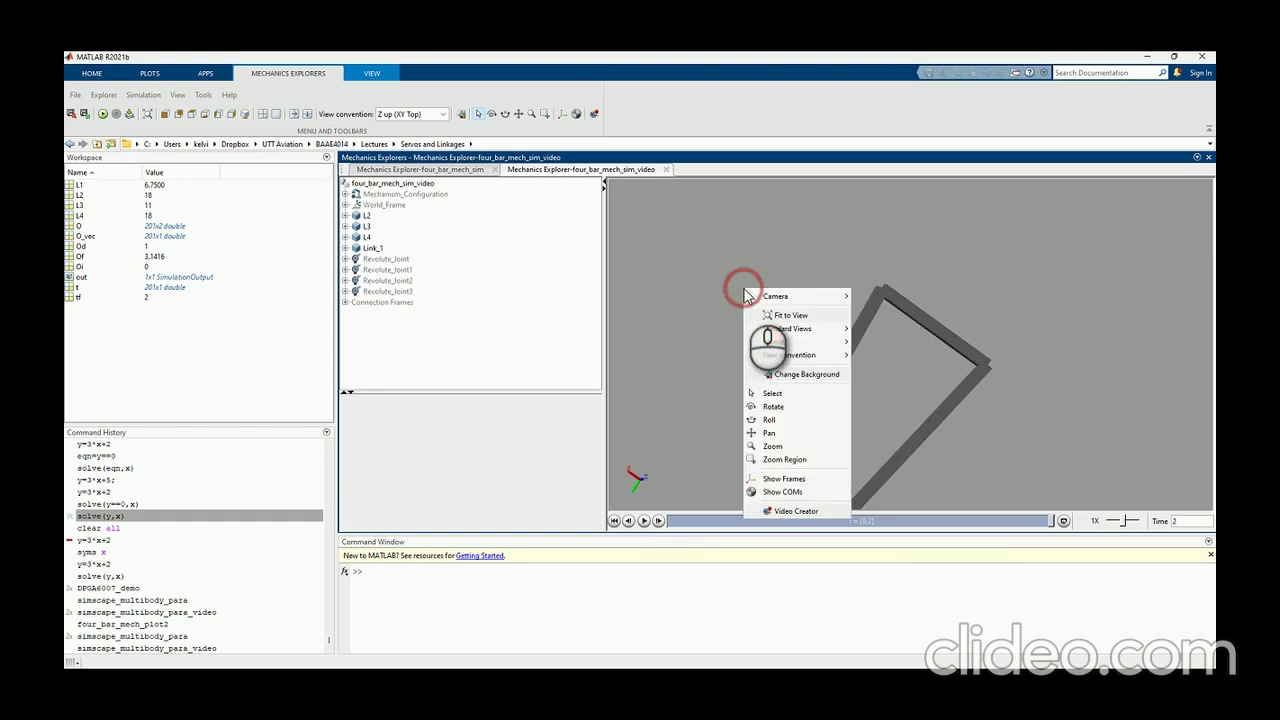
click(791, 314)
right_click(724, 272)
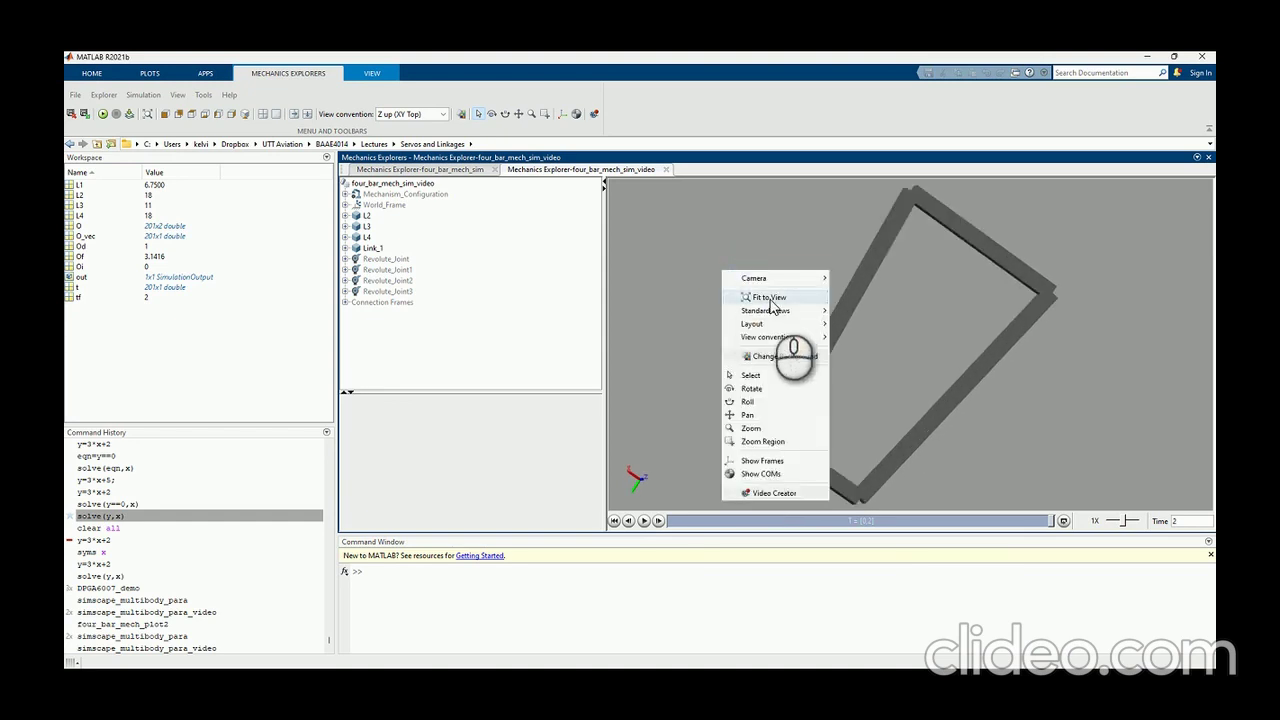
mouse_move(772, 316)
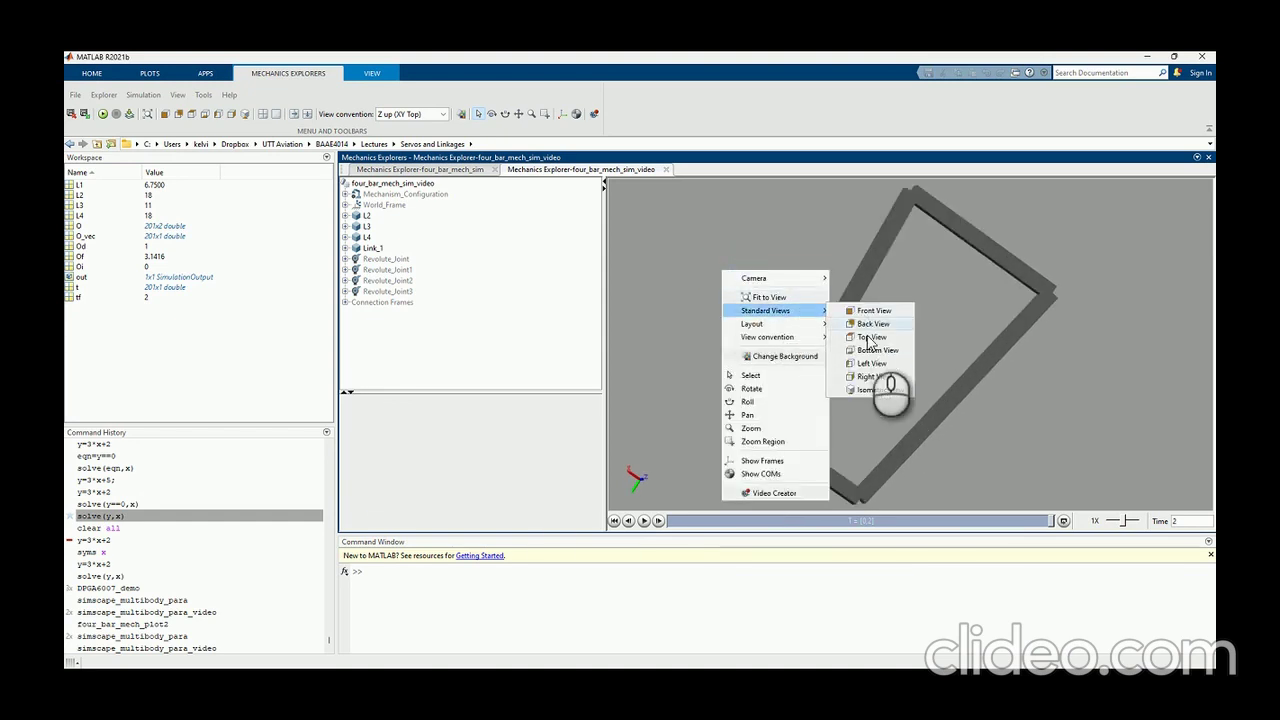
click(867, 340)
right_click(714, 305)
mouse_move(760, 342)
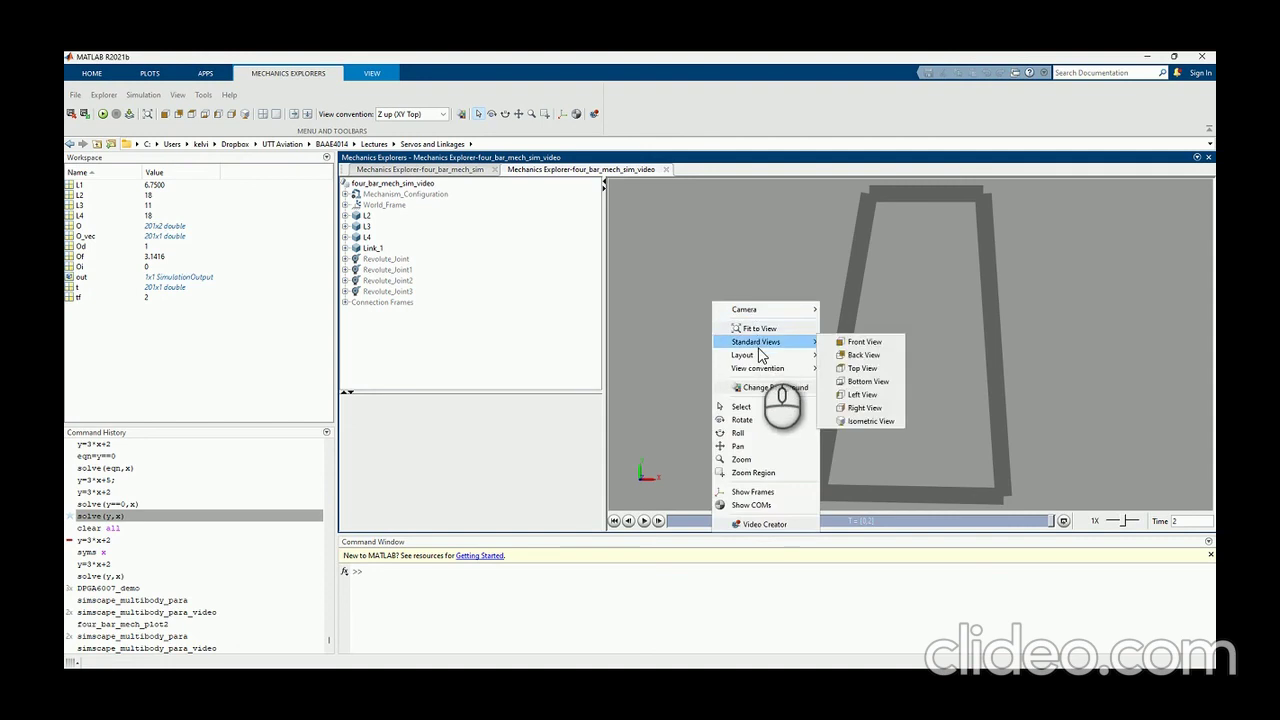
click(864, 355)
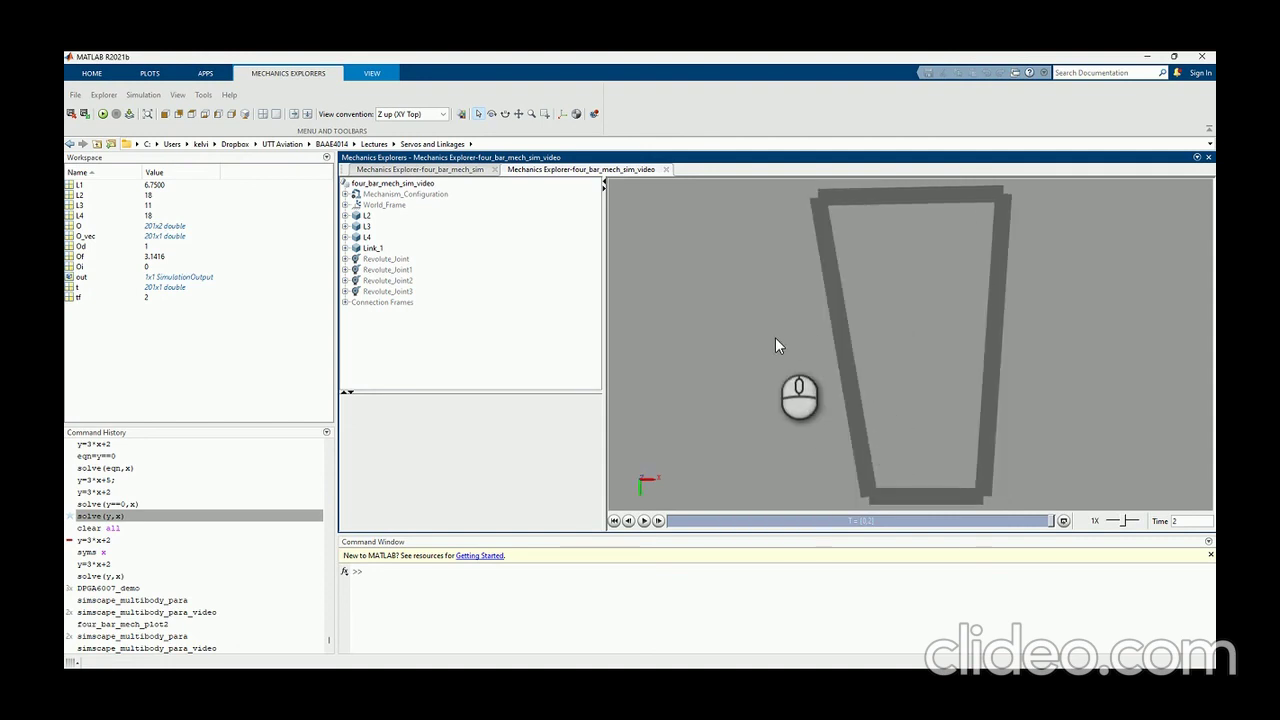
Step: Highlight L2, L3, L4 and Link 1, and orient the mechanism with L4 roughly horizontal as its base
click(366, 217)
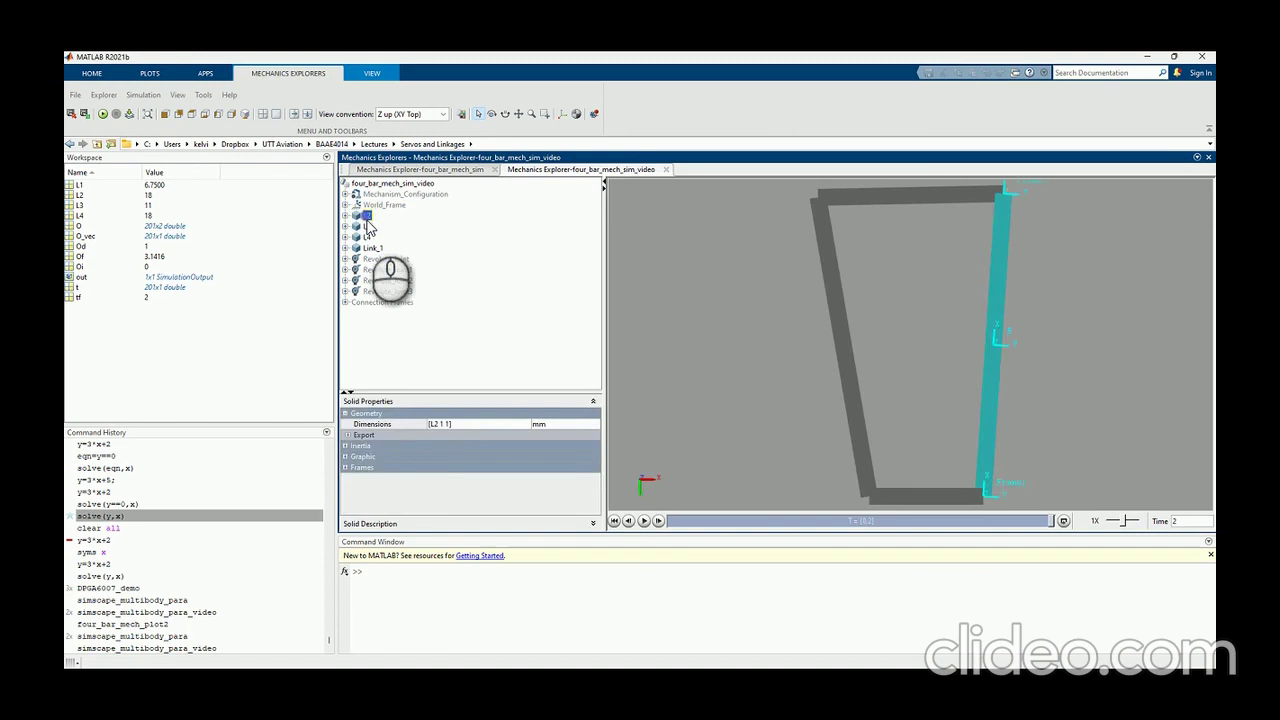
click(367, 227)
click(367, 237)
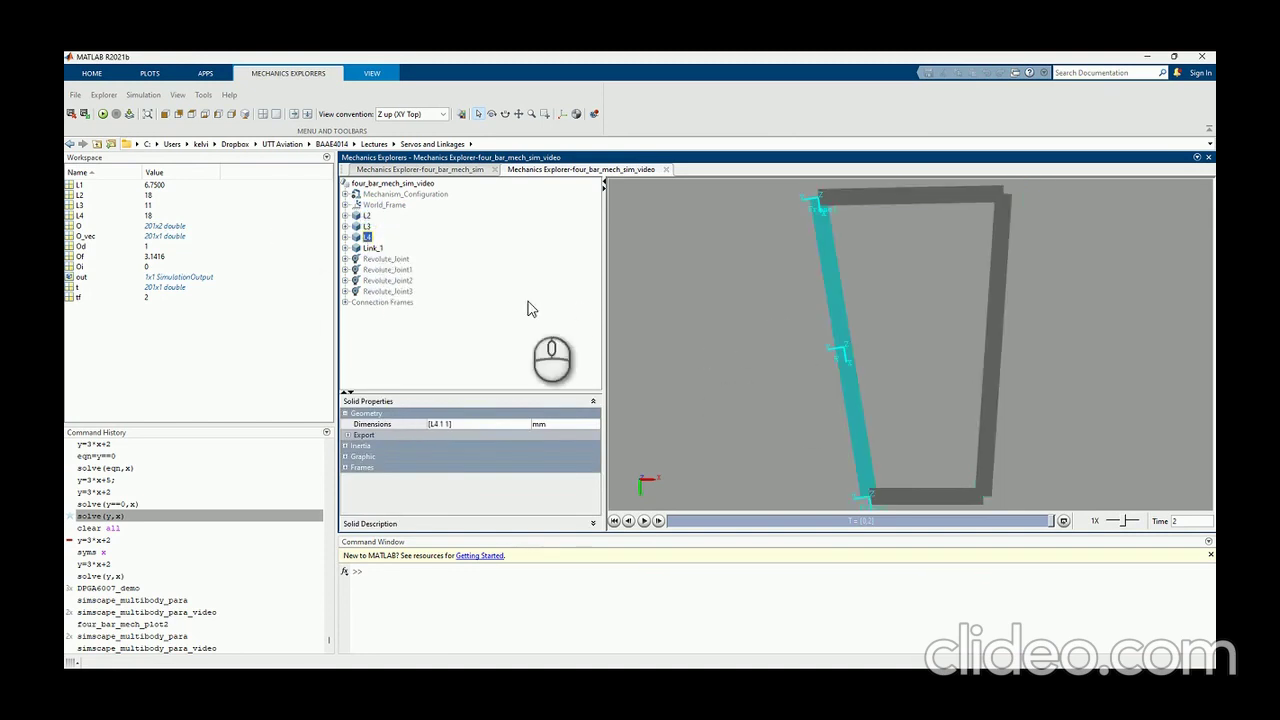
click(367, 247)
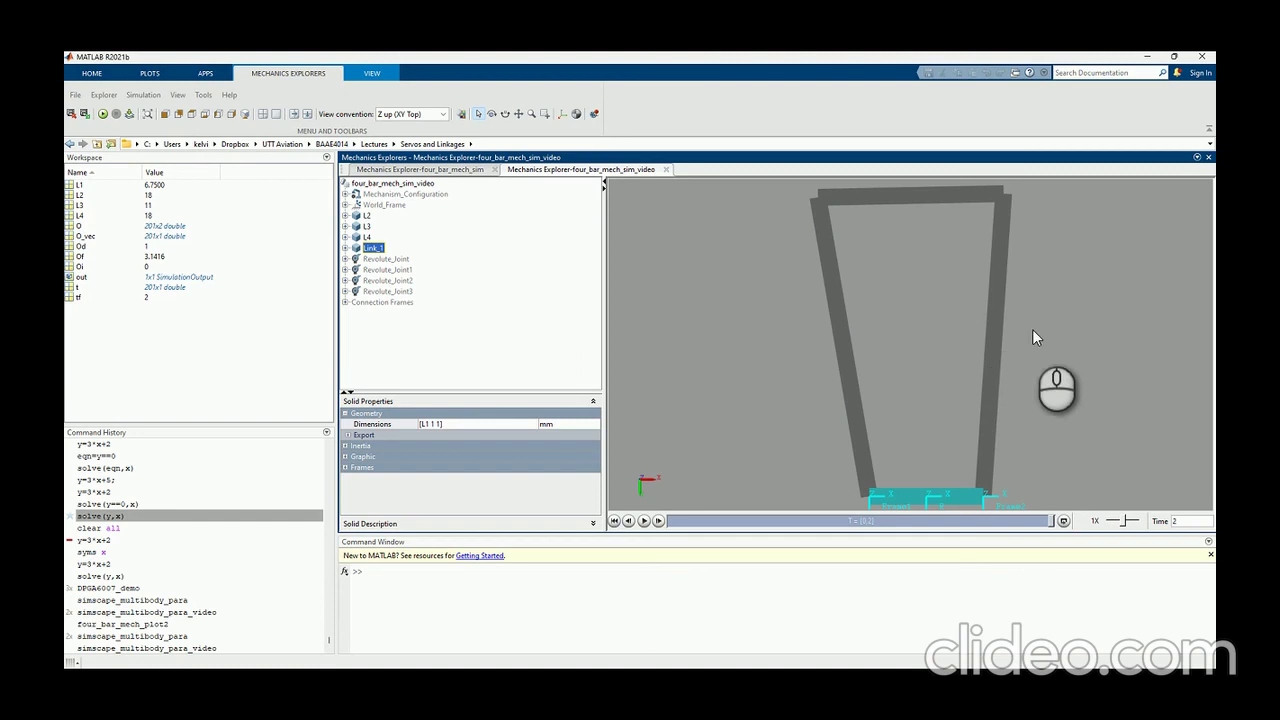
drag(1057, 386, 955, 373)
click(366, 237)
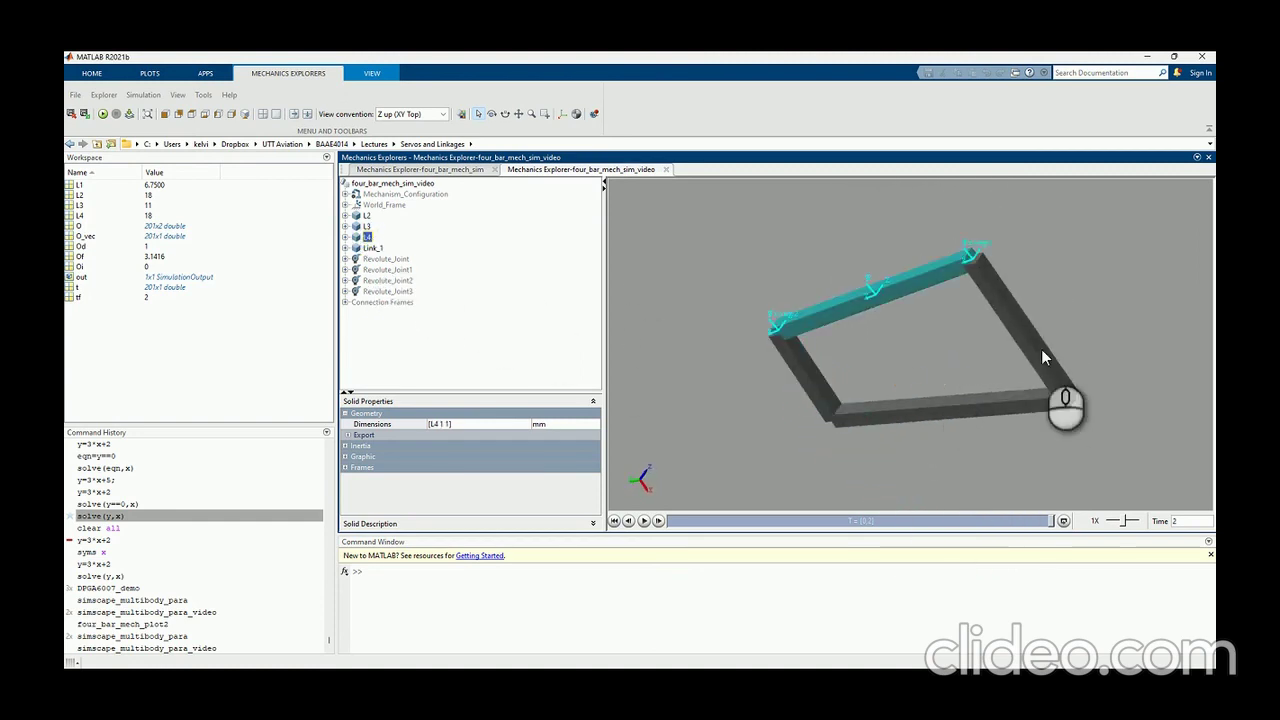
drag(1049, 362, 653, 397)
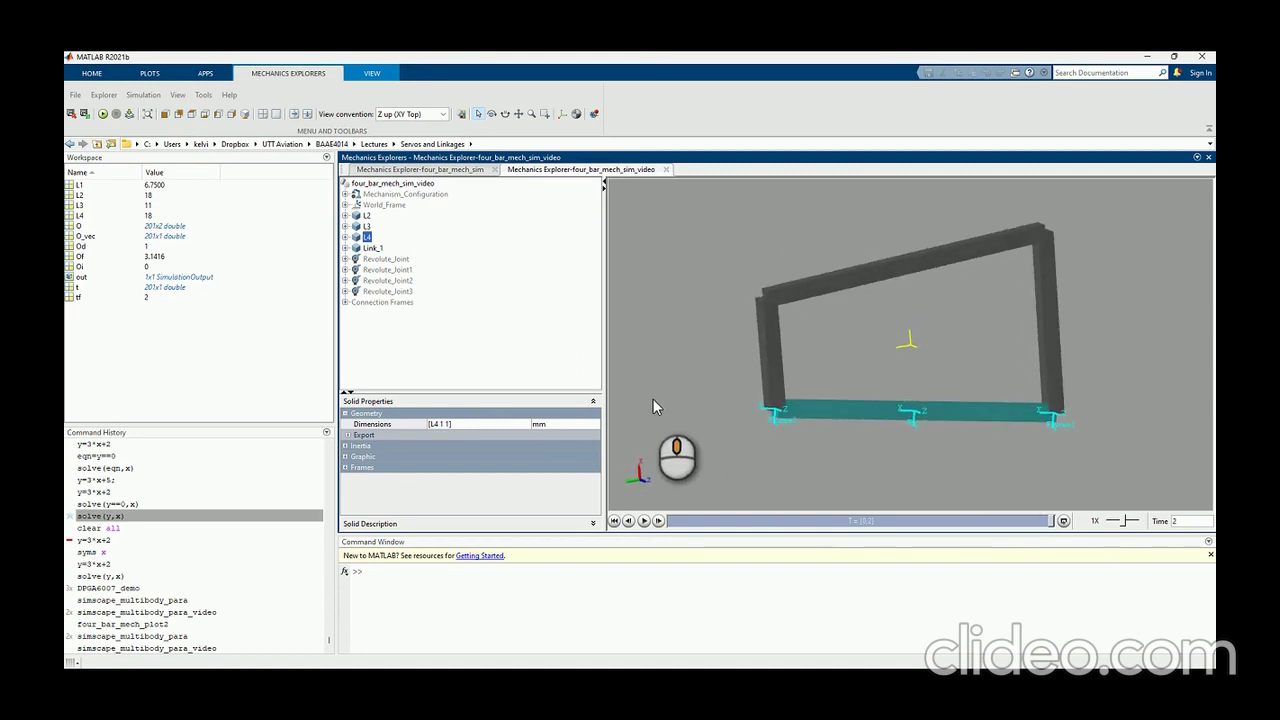
drag(875, 378, 851, 378)
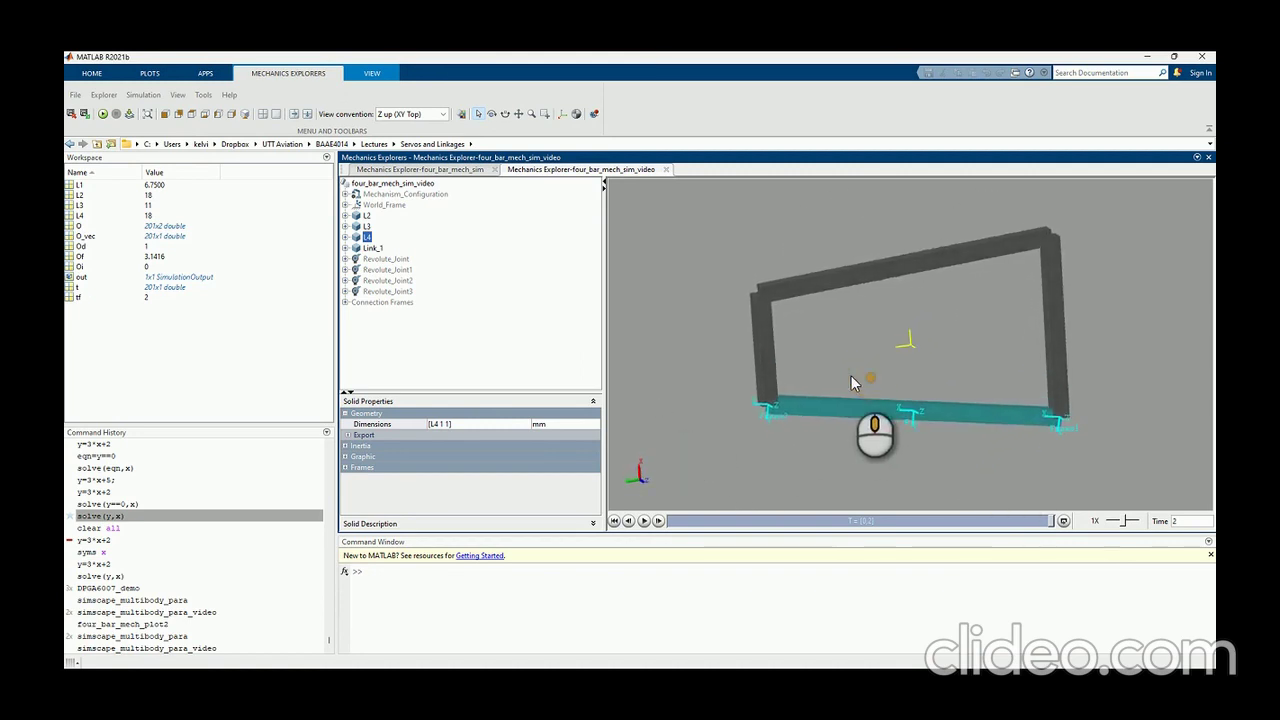
Step: Highlight Link 1, L2, L3 and L4 in the reoriented mechanism to check their order around the loop
click(367, 216)
click(371, 248)
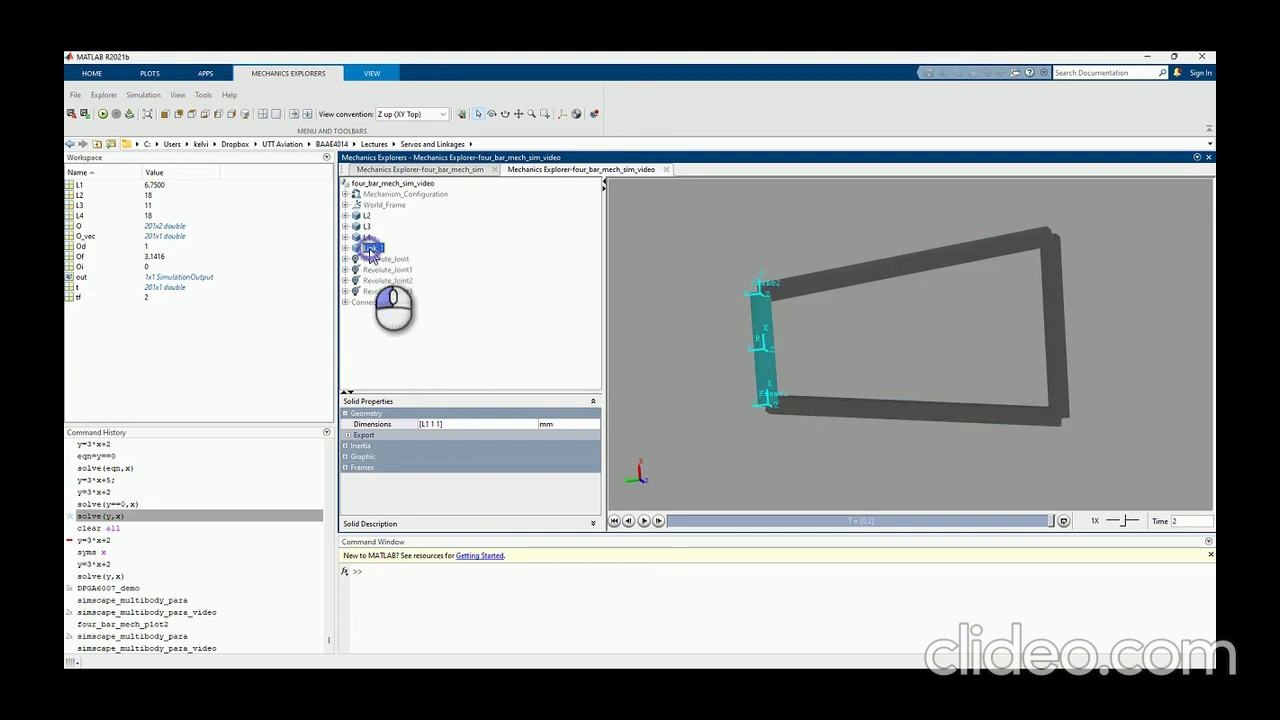
click(367, 216)
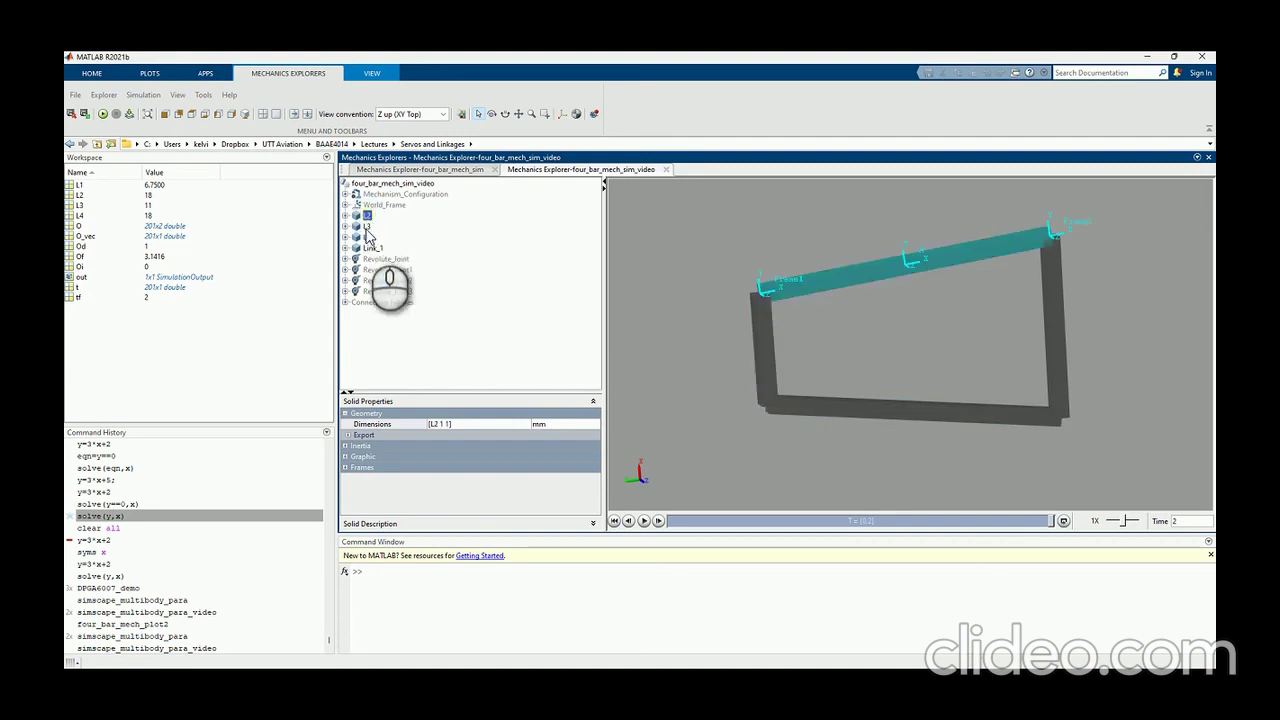
click(367, 226)
click(368, 238)
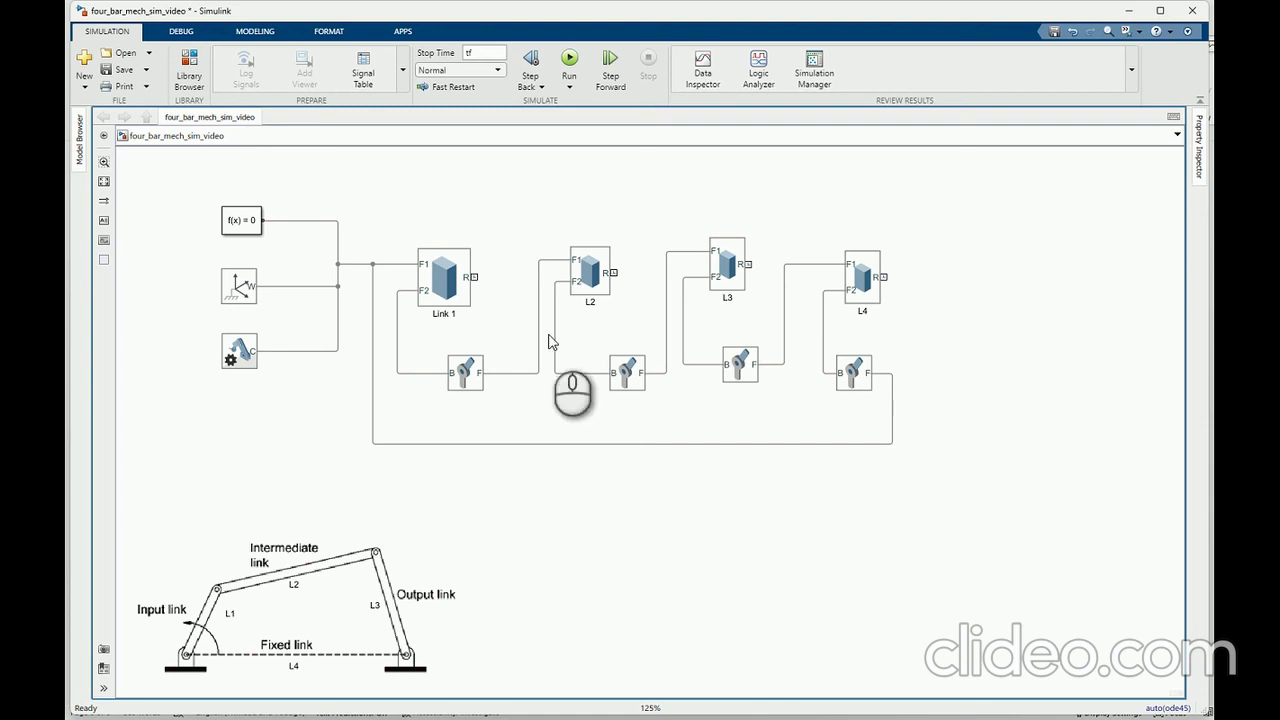
Step: Set the Mechanism Configuration block's gravity to [0 0 0] m/s^2, close its properties and reopen them to check the value
click(242, 358)
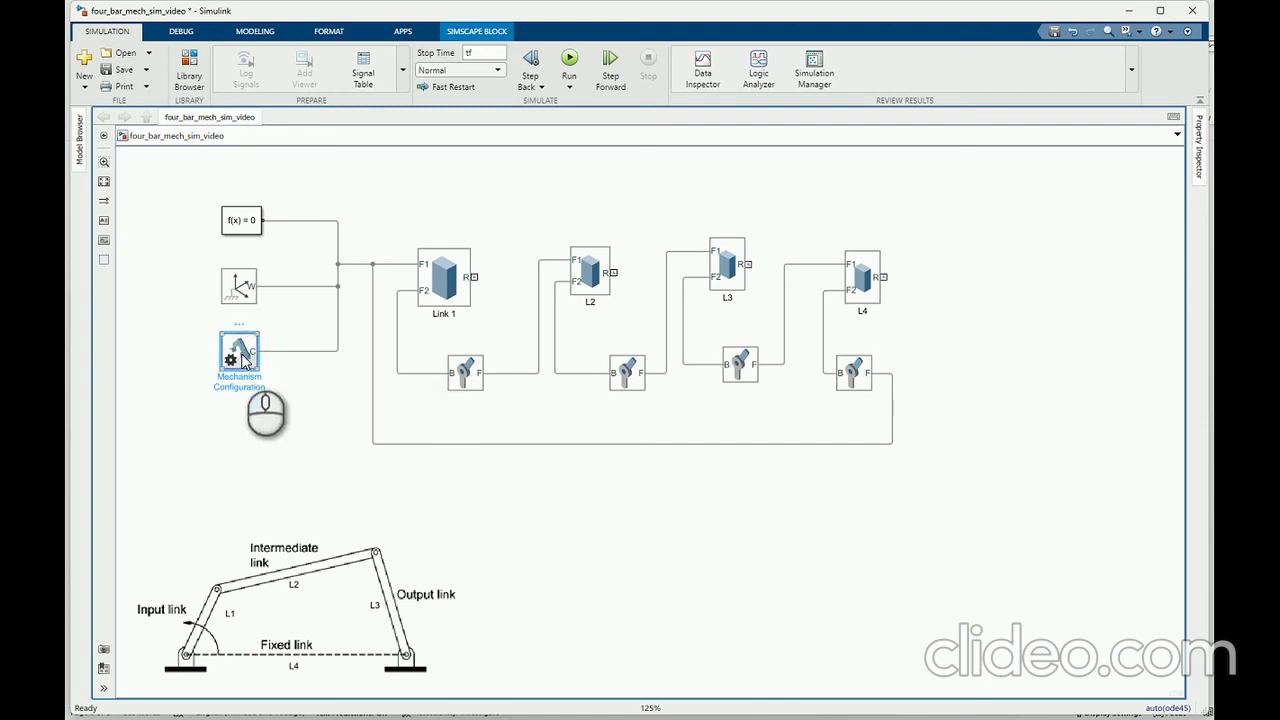
double_click(242, 358)
click(606, 257)
click(634, 262)
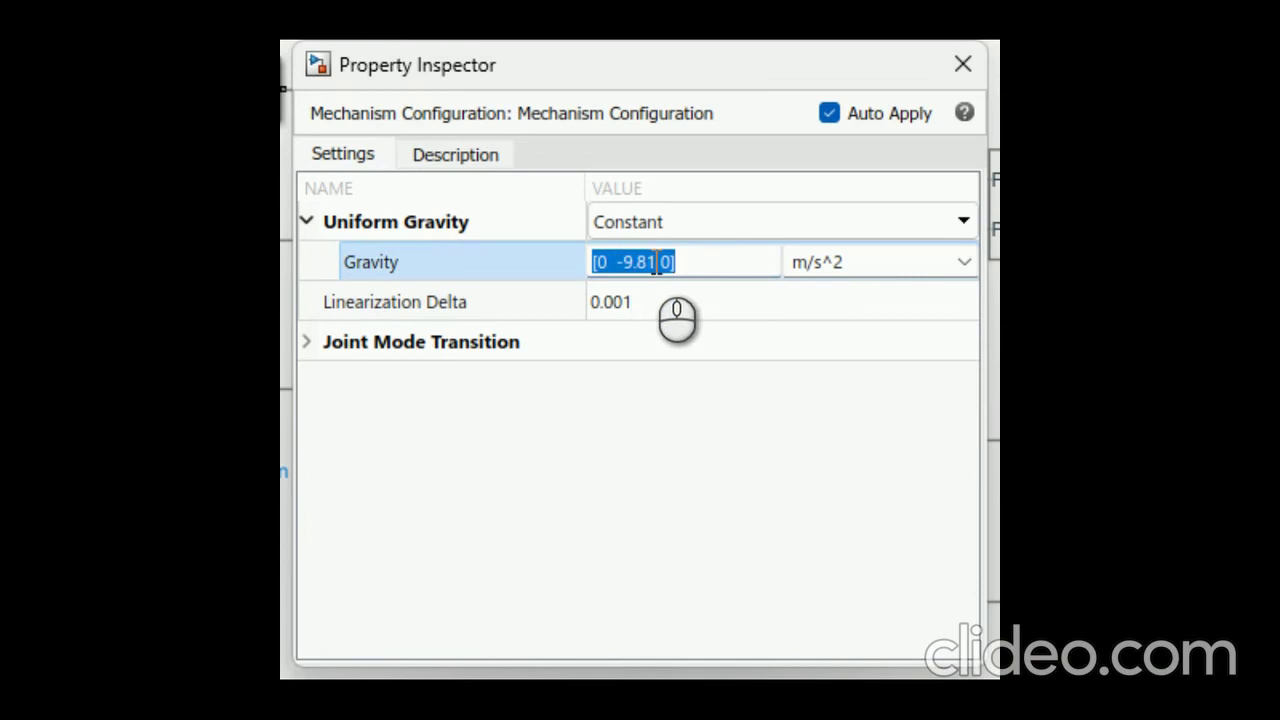
drag(657, 262, 620, 262)
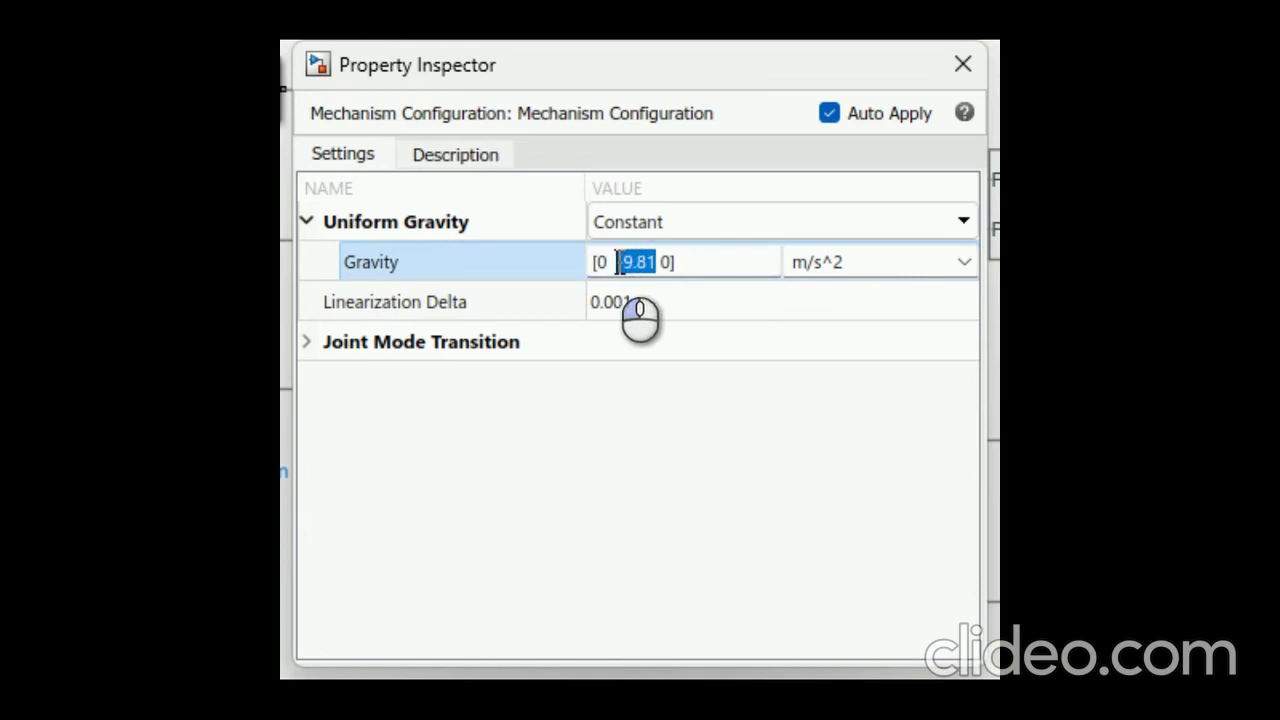
click(962, 68)
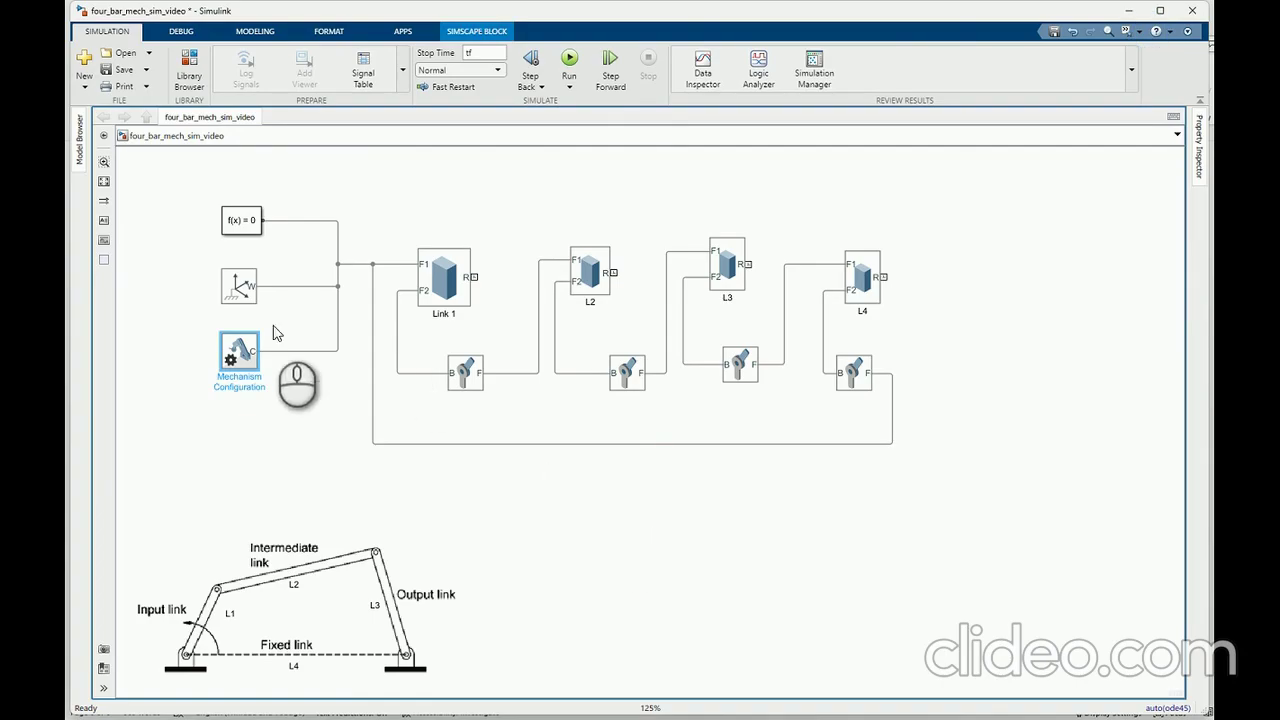
double_click(236, 350)
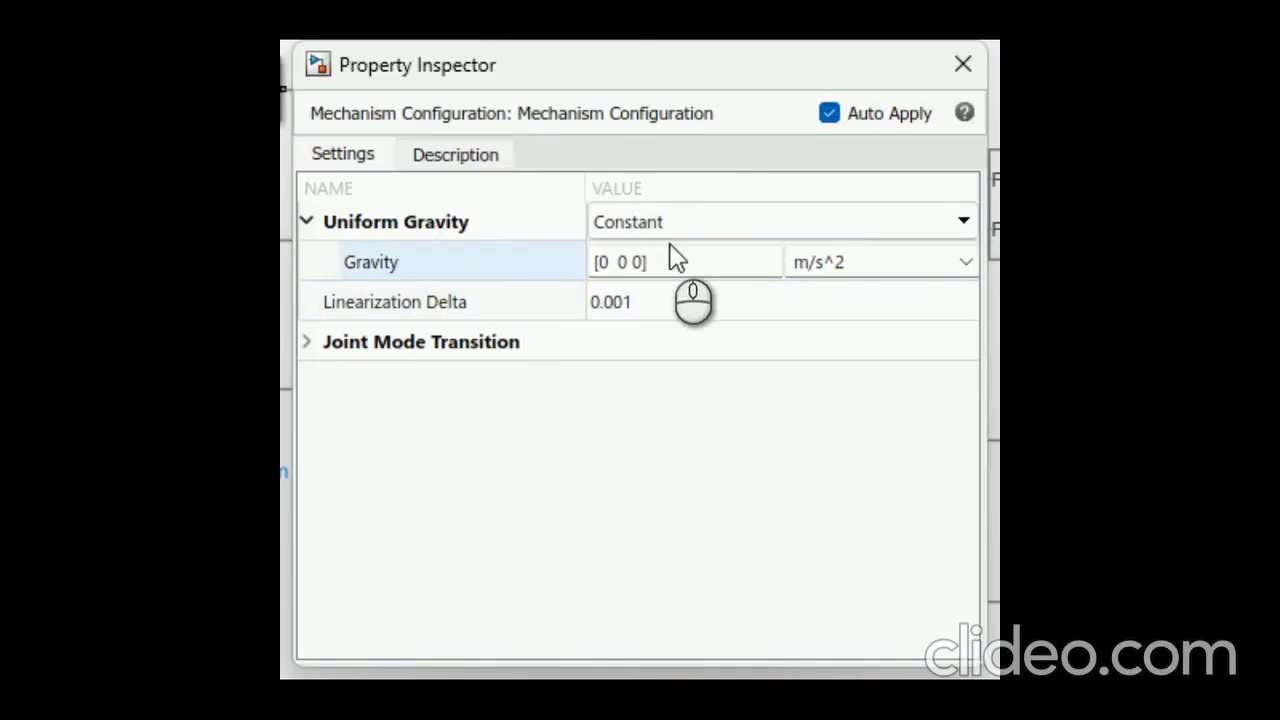
Step: Open the properties of the revolute joint between Link 1 and L2 and examine its velocity target options, leaving the target unspecified
click(556, 211)
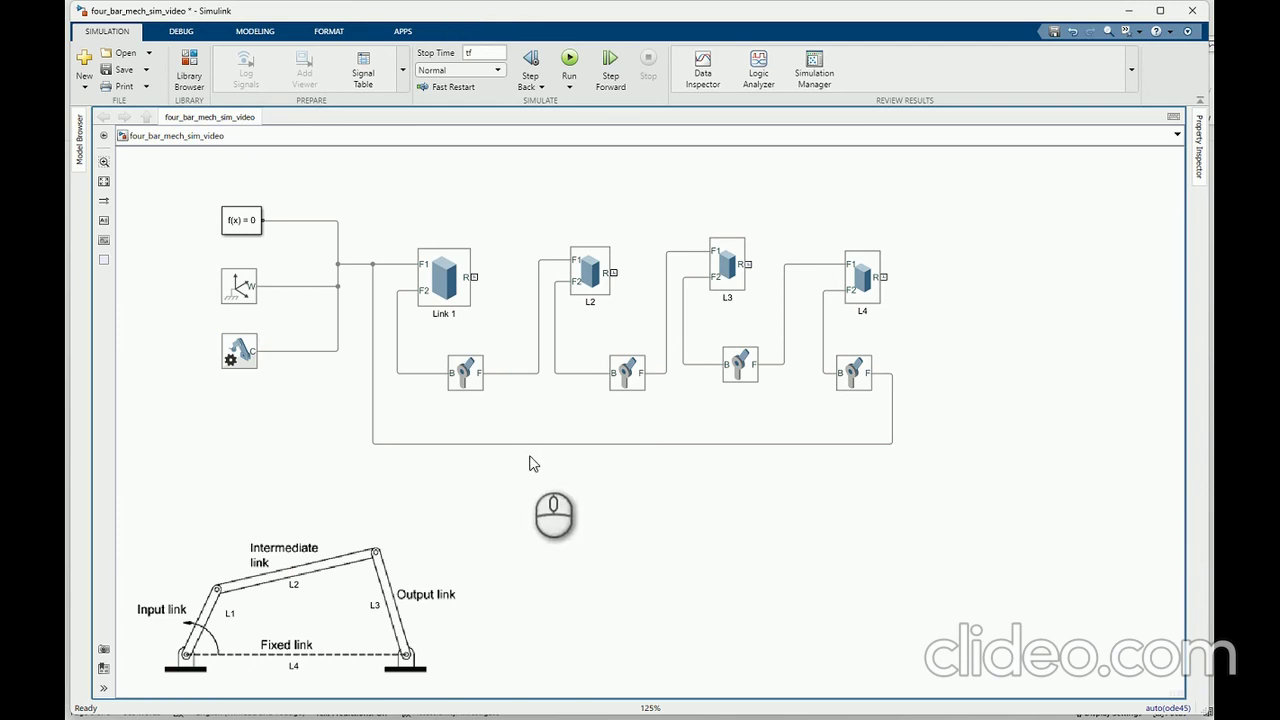
click(462, 378)
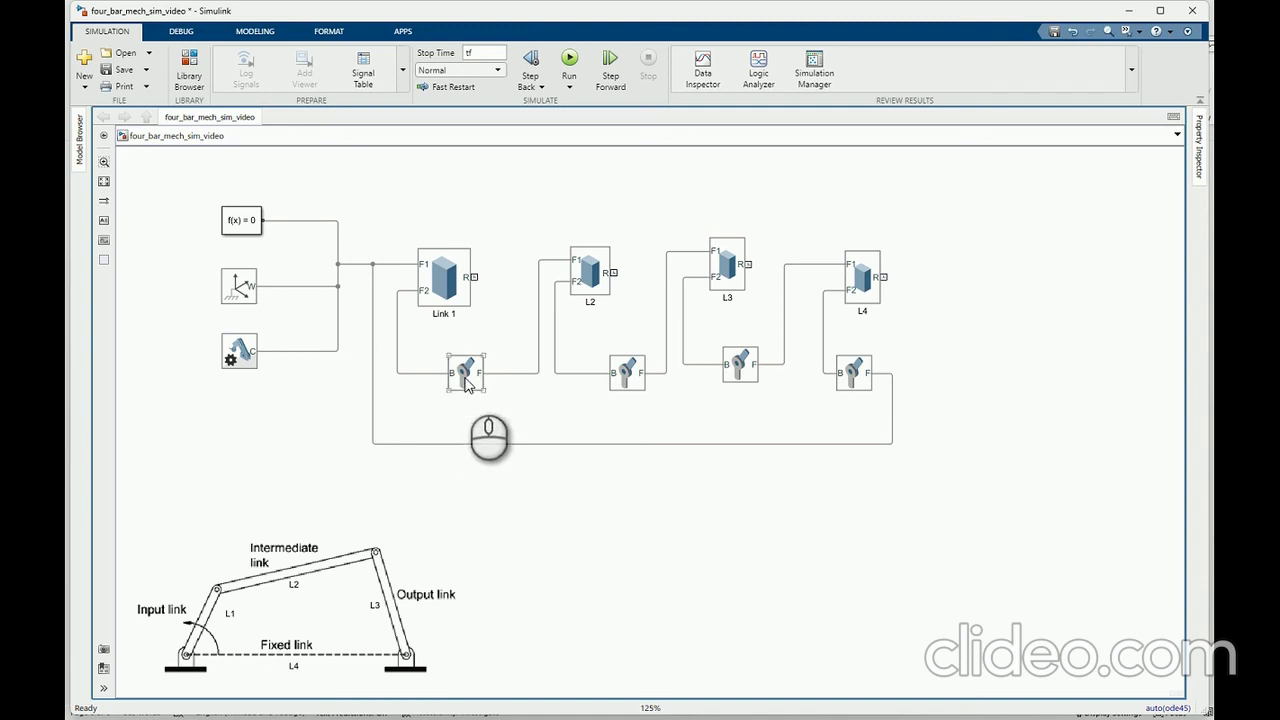
double_click(465, 385)
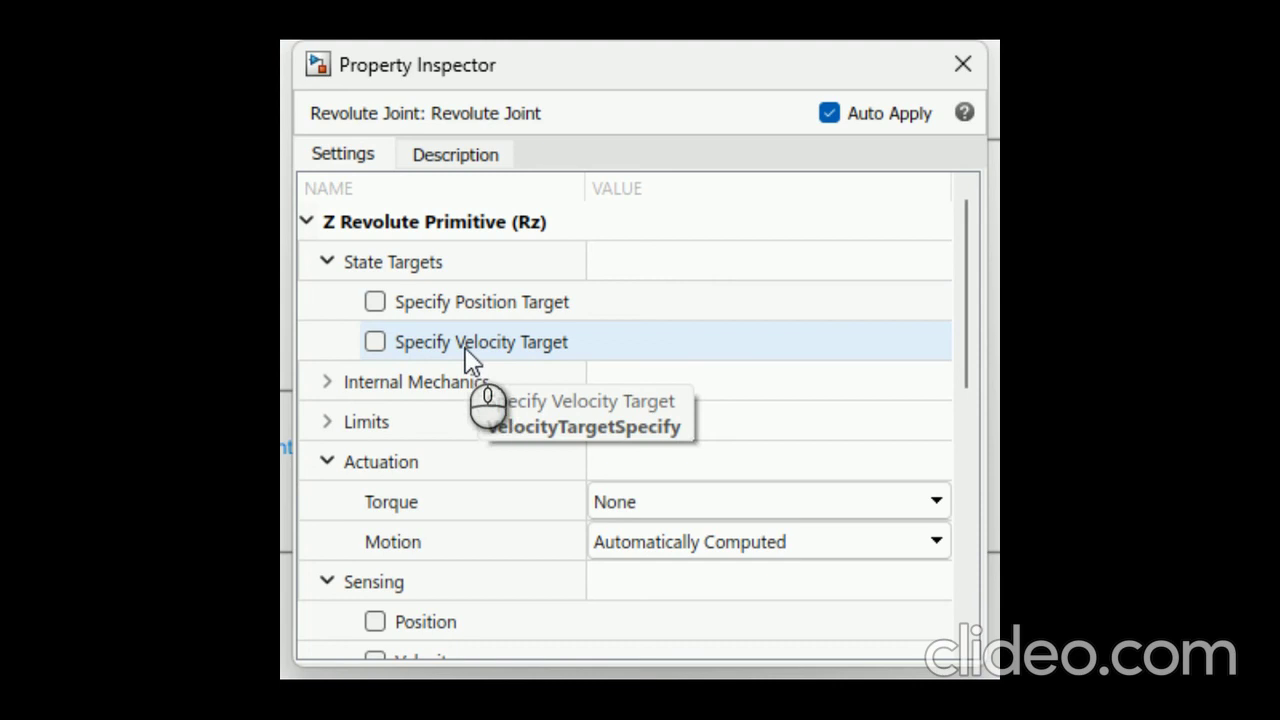
click(376, 342)
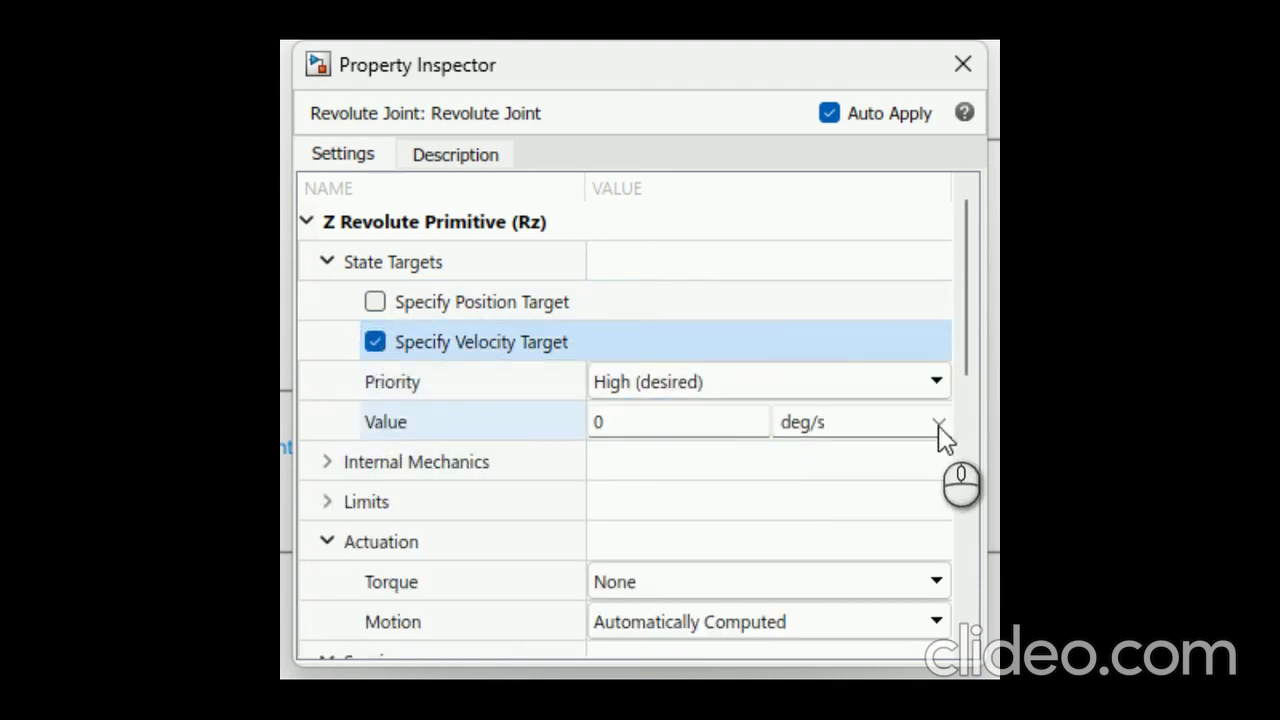
click(375, 342)
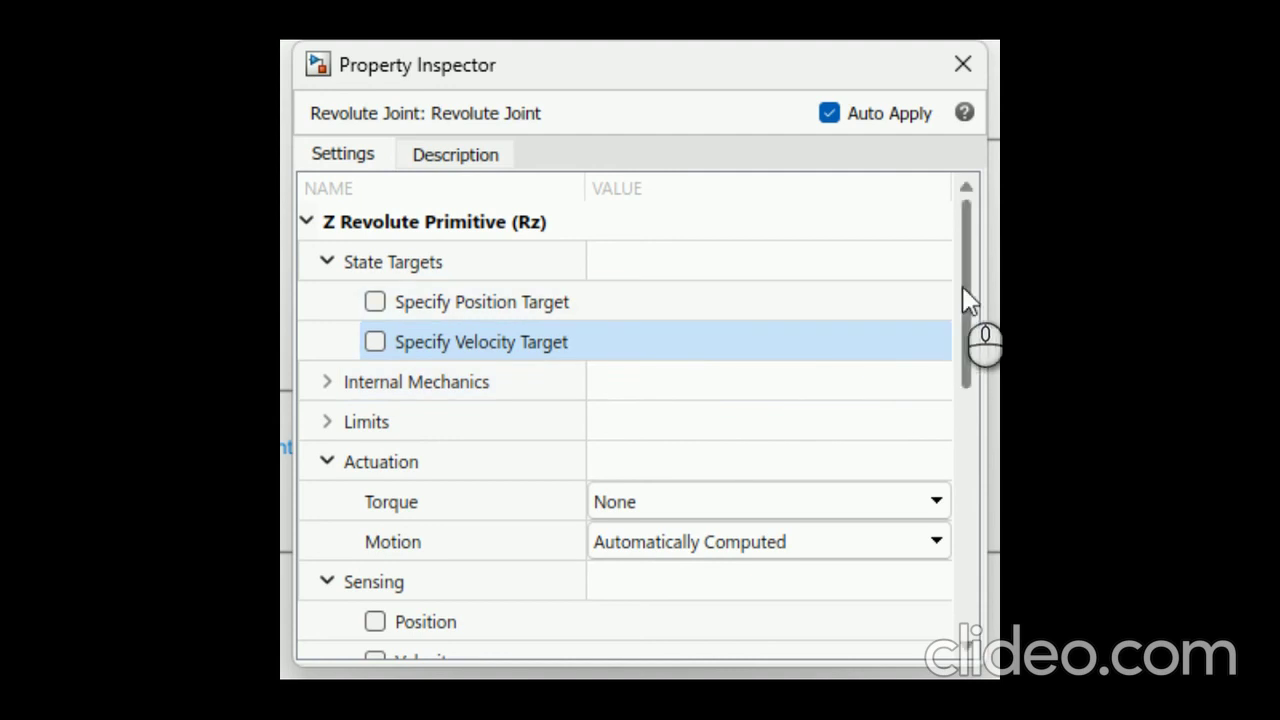
Step: Set the revolute joint's actuation torque to Automatically Computed and its motion to Provided by Input, and close its properties
drag(966, 290, 977, 347)
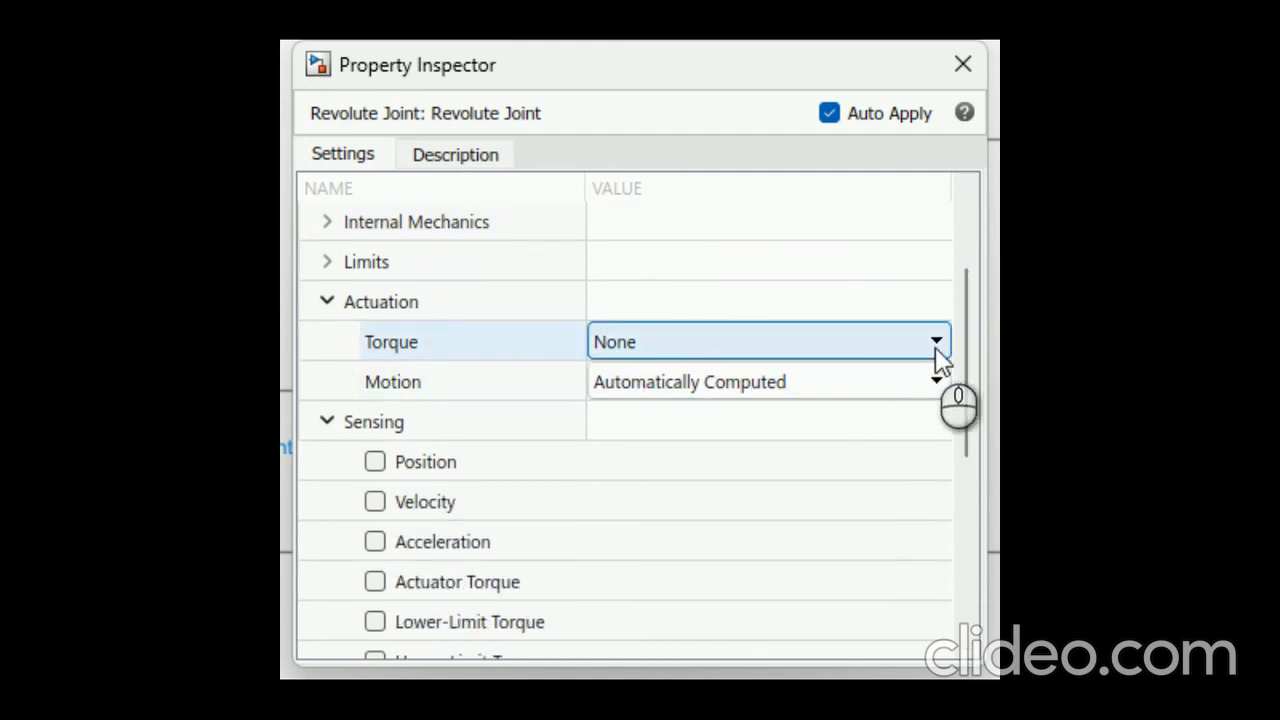
click(936, 341)
click(766, 422)
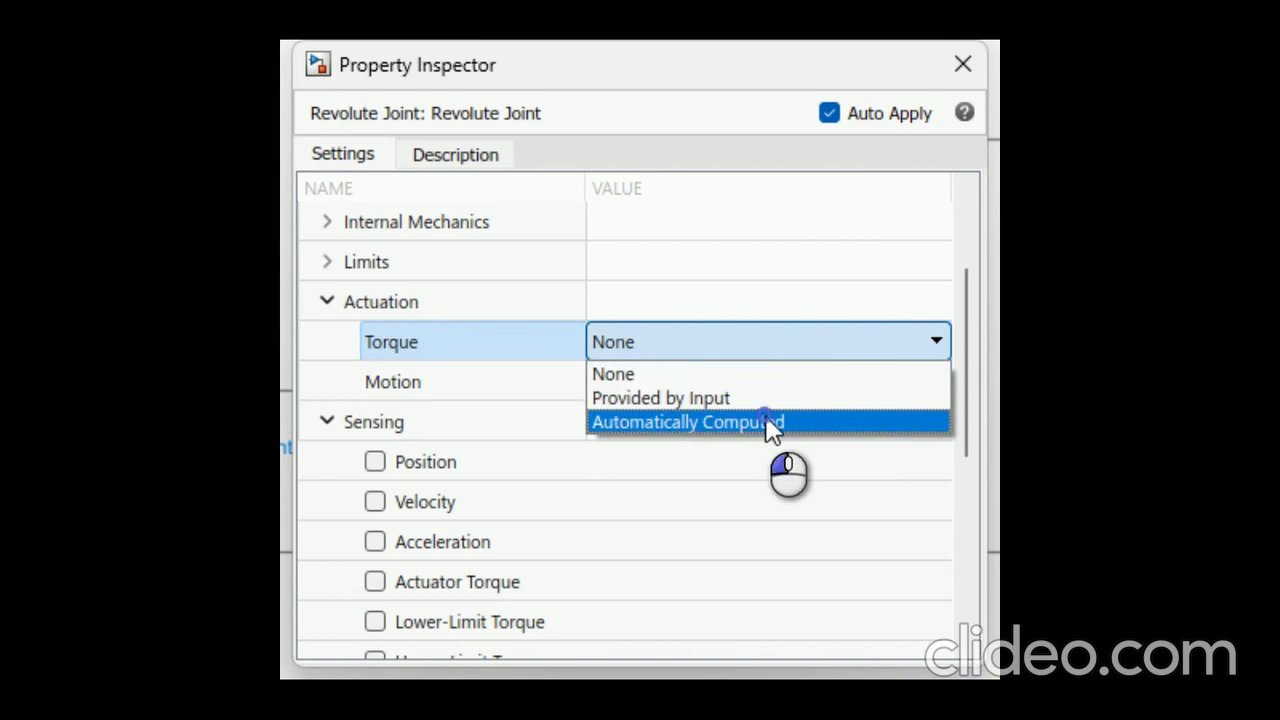
click(932, 390)
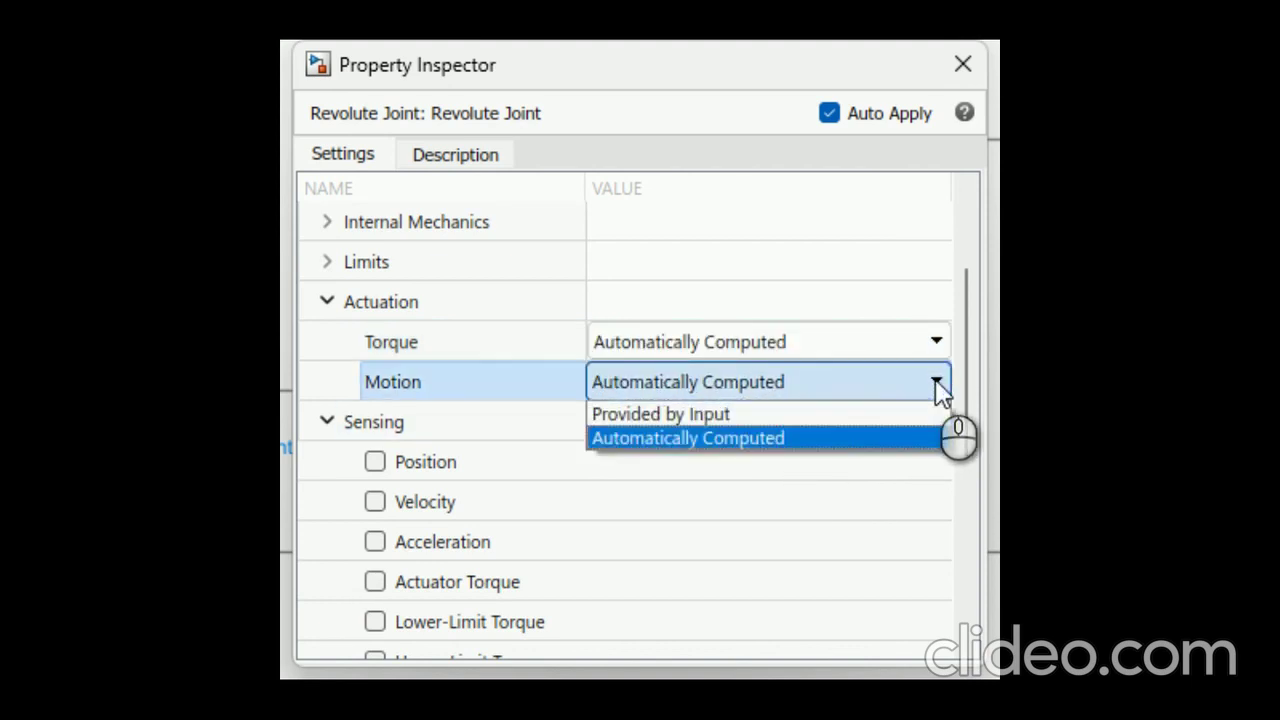
click(751, 426)
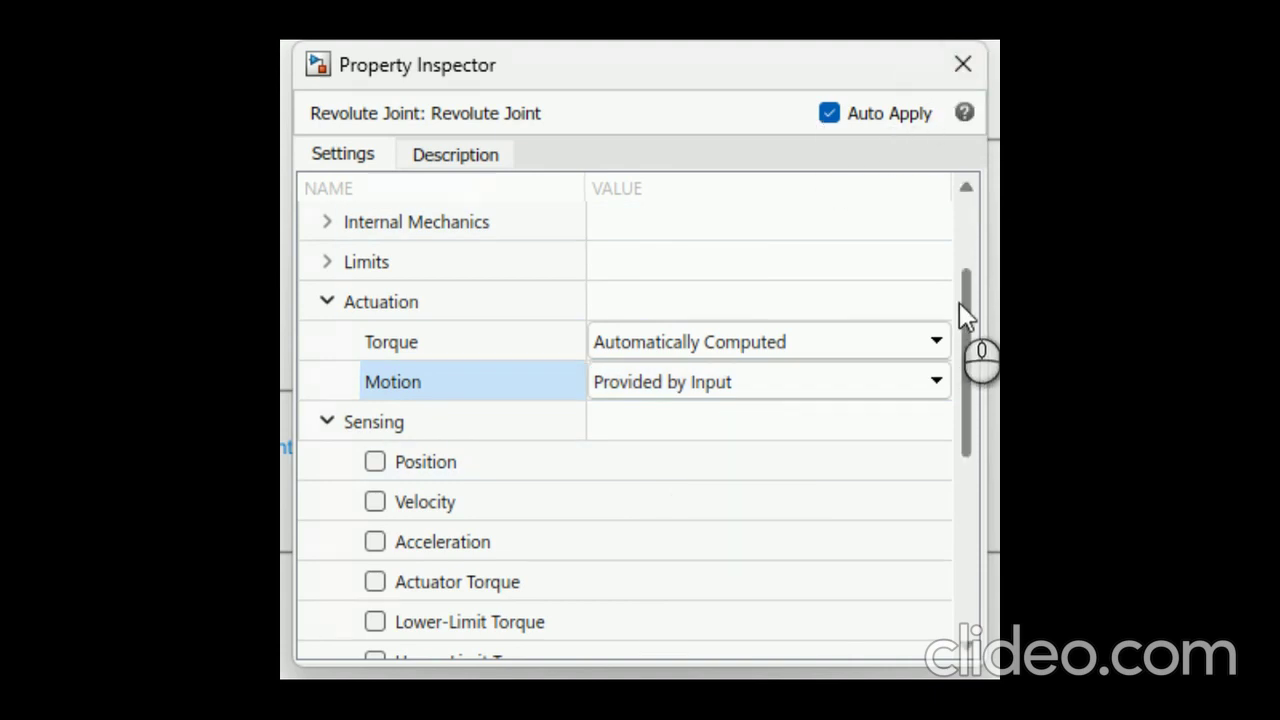
drag(963, 300, 966, 357)
click(968, 67)
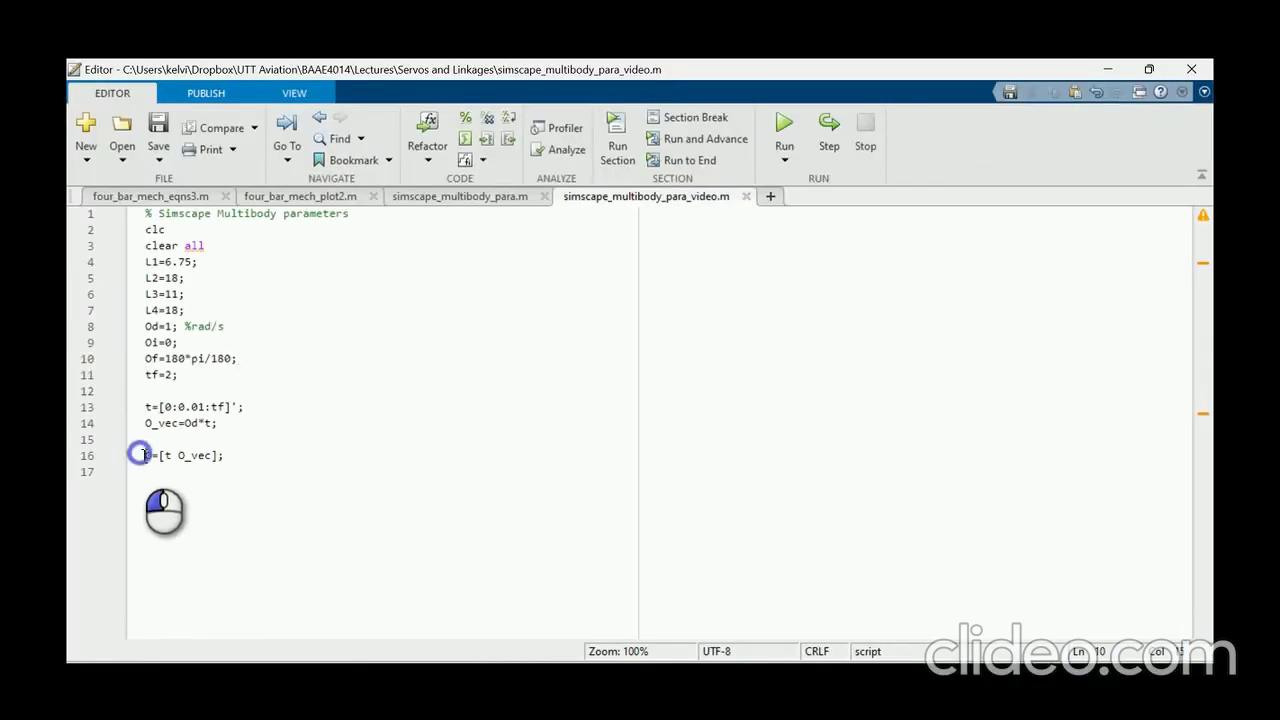
Step: Highlight the line O=[t O_vec] in the MATLAB parameter script, and add a From Workspace source block below the Mechanism Configuration block
drag(143, 455, 224, 456)
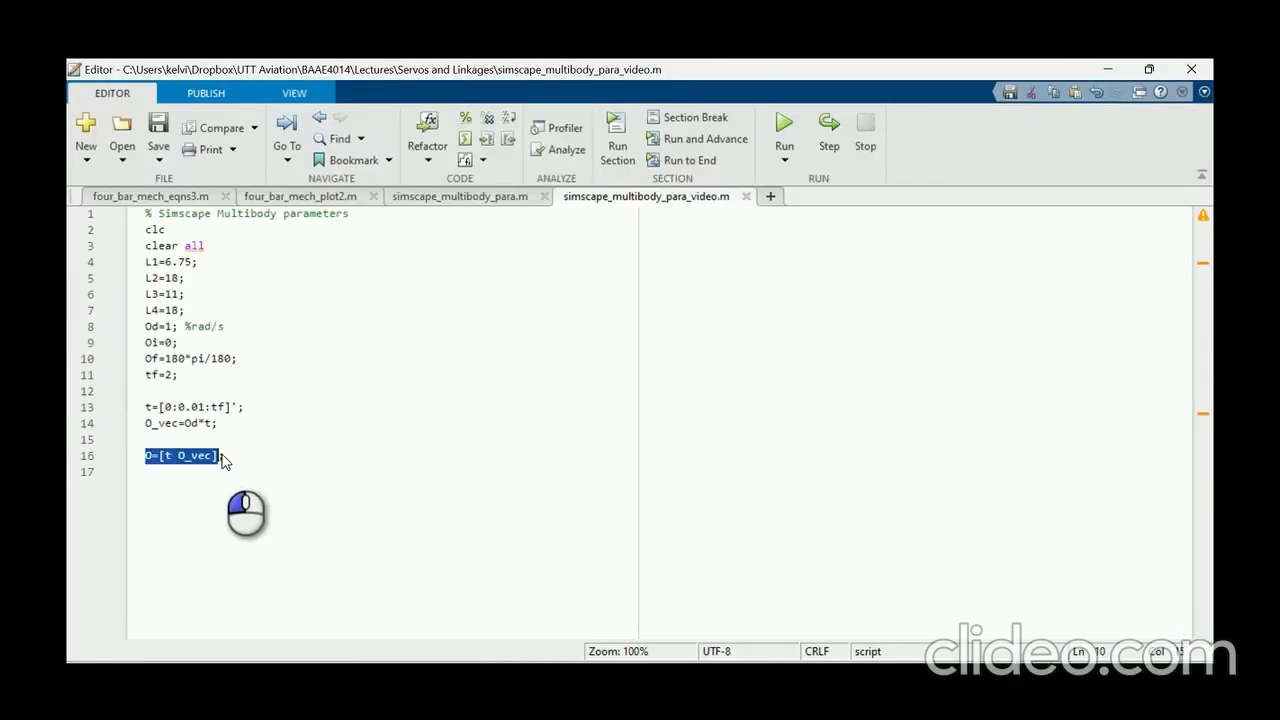
click(338, 518)
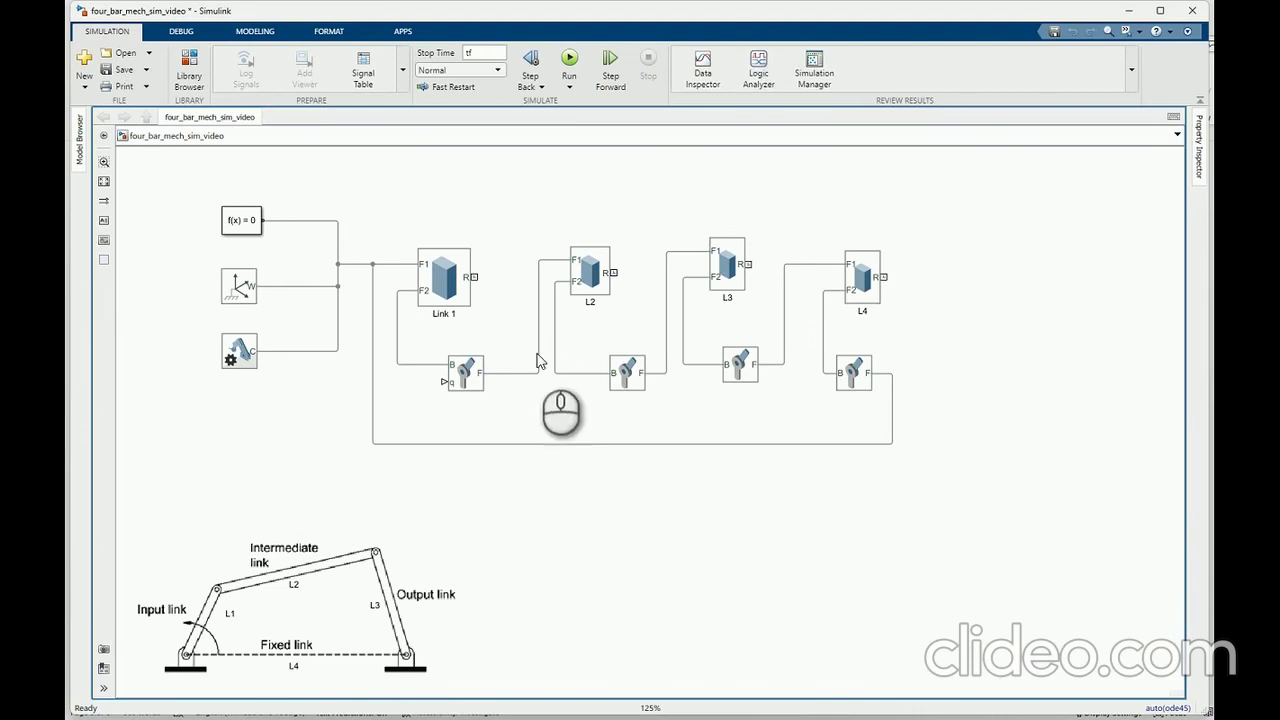
click(190, 66)
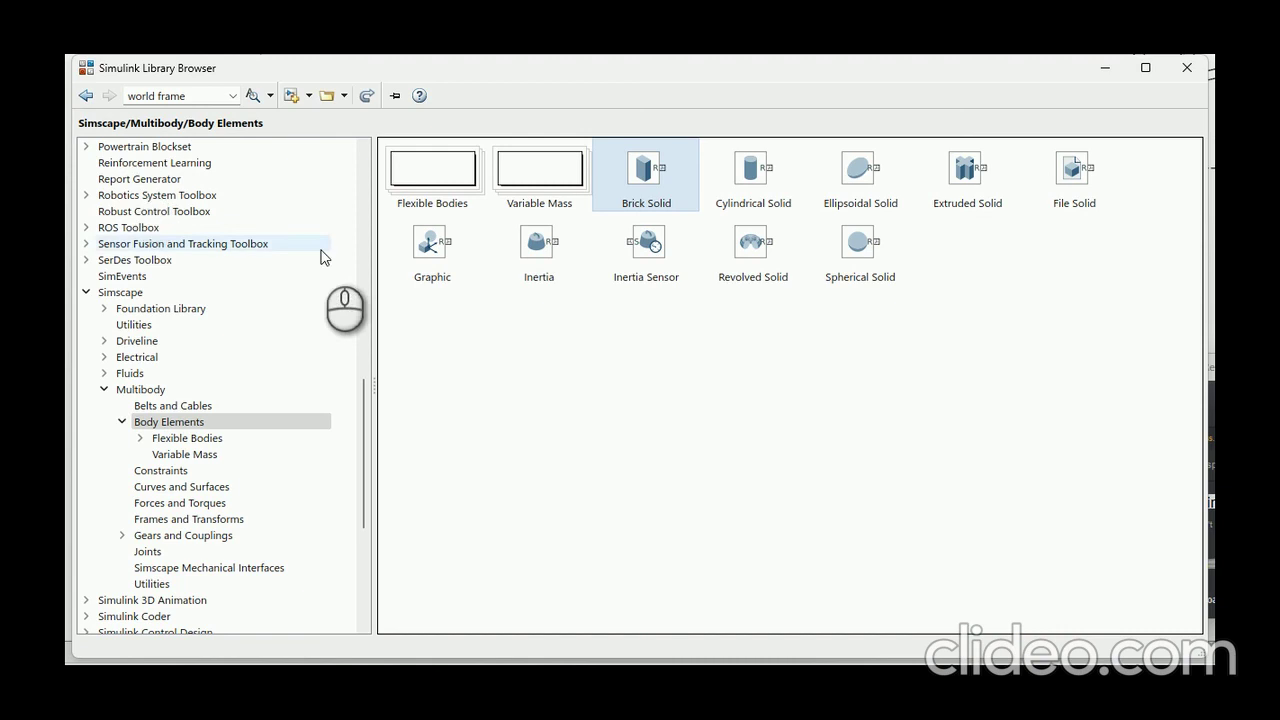
drag(365, 438, 380, 205)
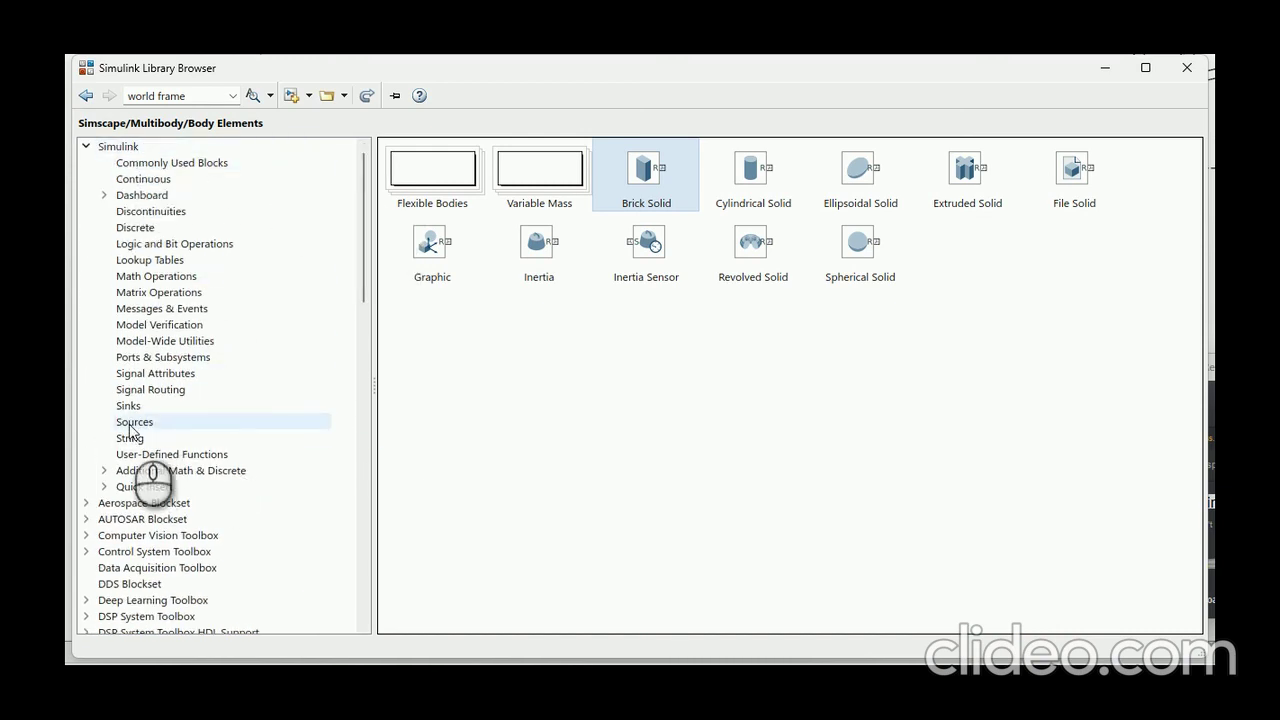
click(130, 424)
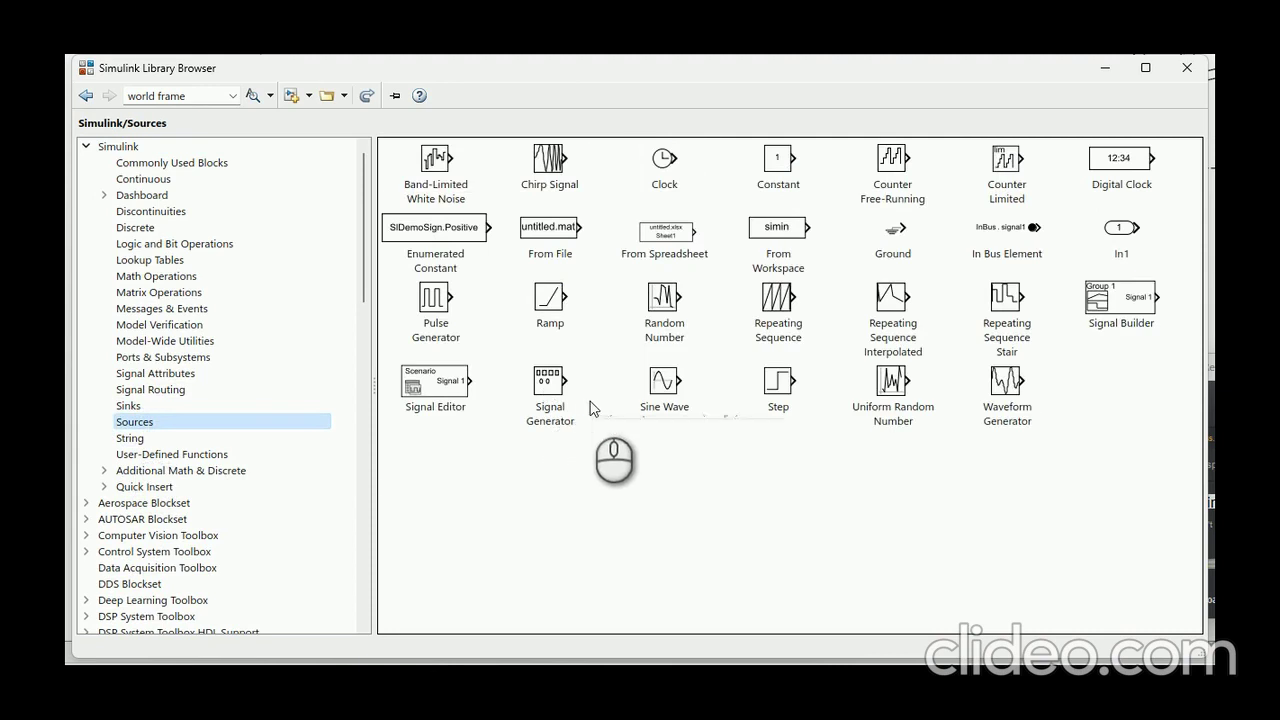
click(779, 240)
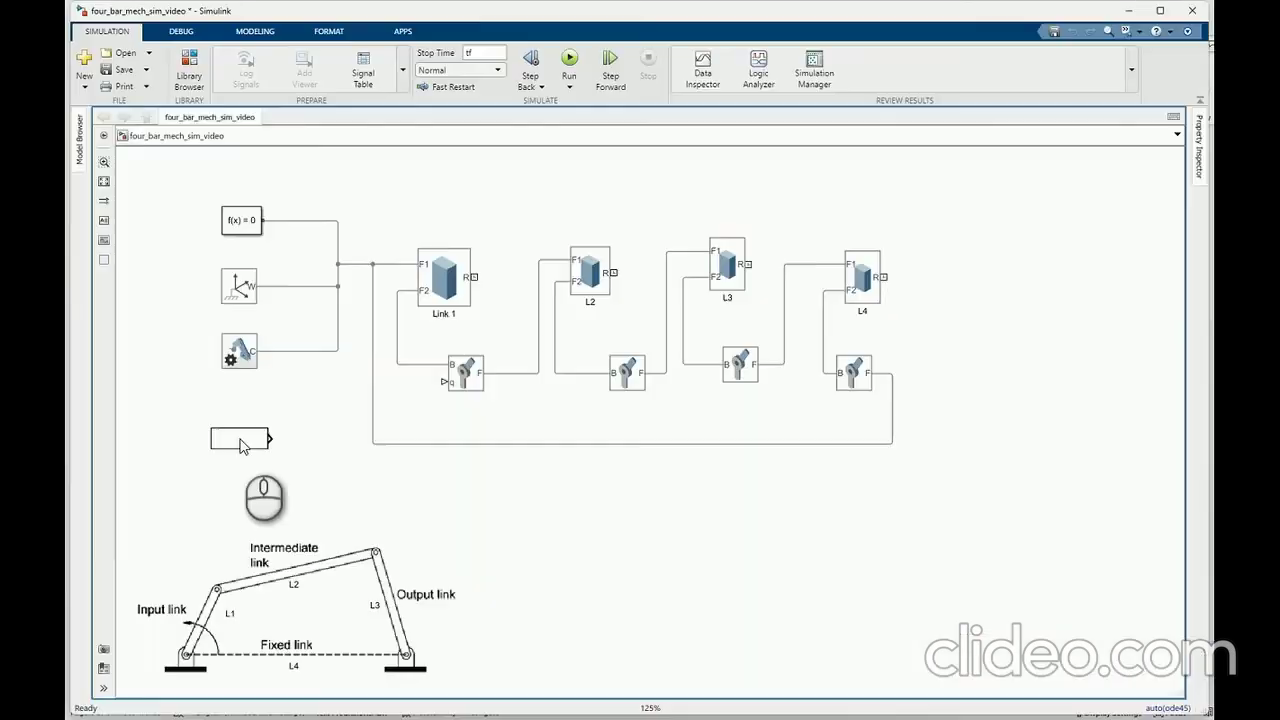
drag(246, 443, 241, 438)
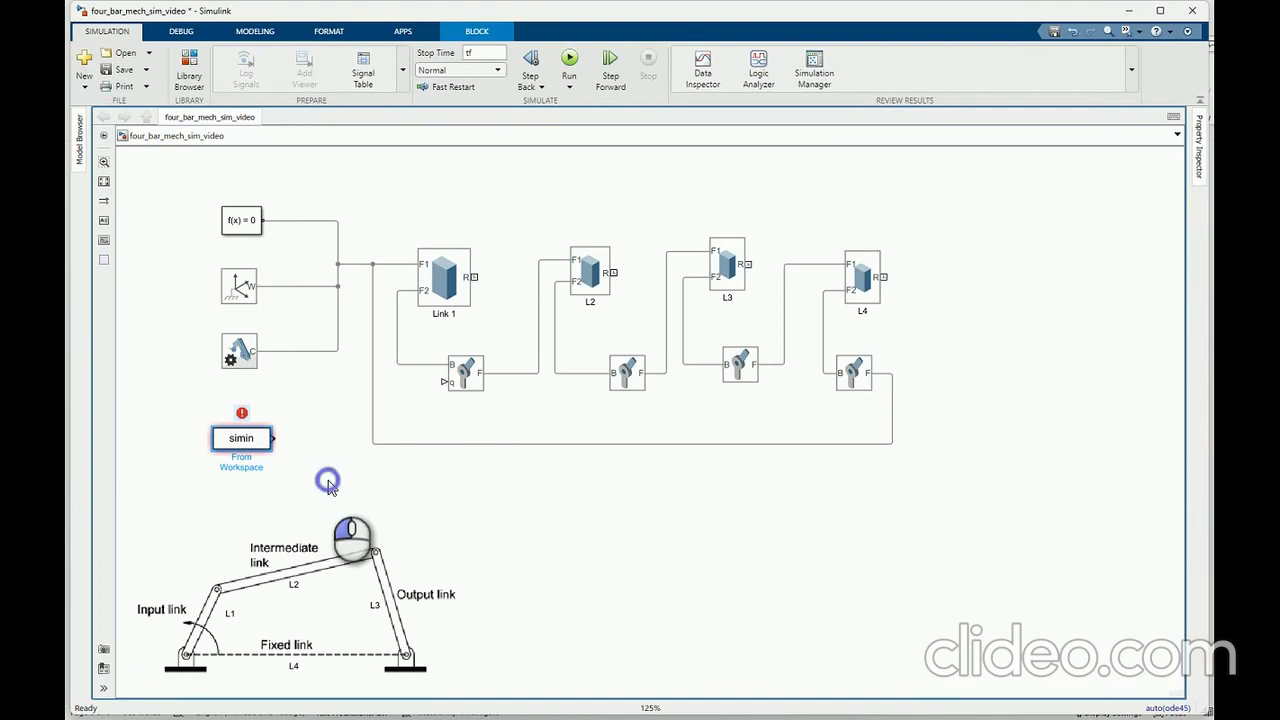
Step: Set the From Workspace block's data to the variable O and apply it
click(243, 439)
double_click(243, 439)
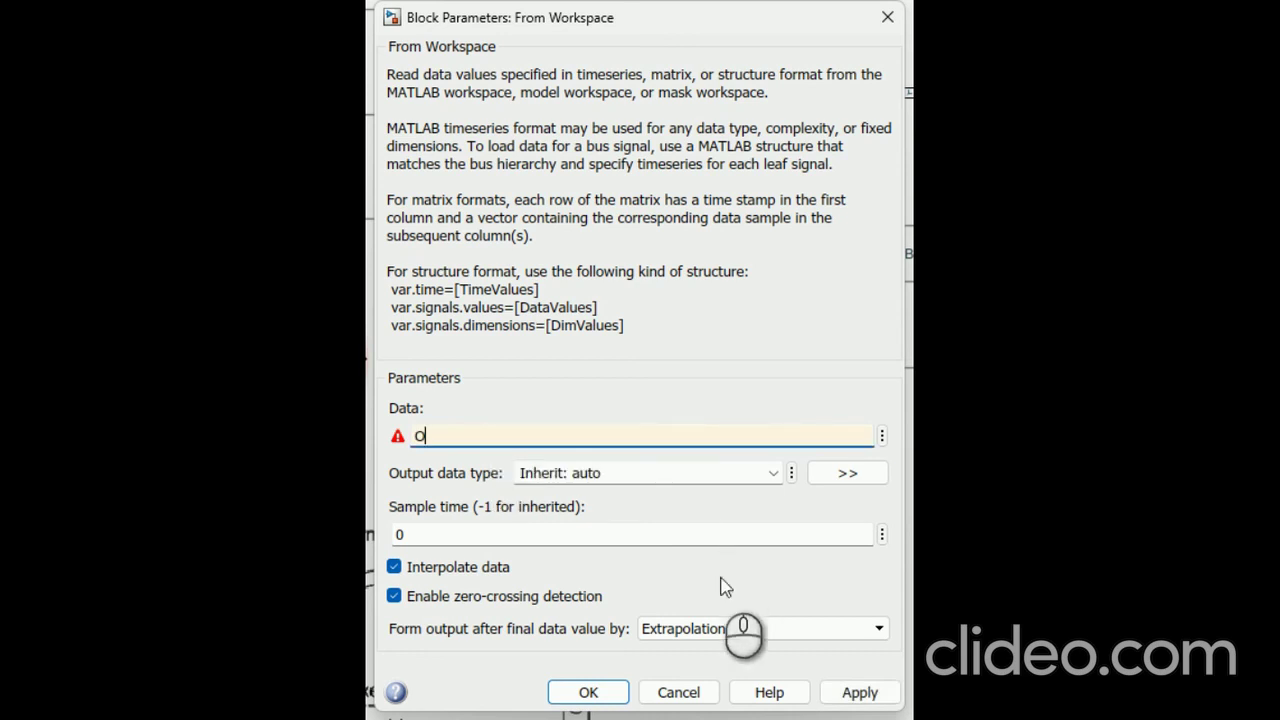
click(855, 690)
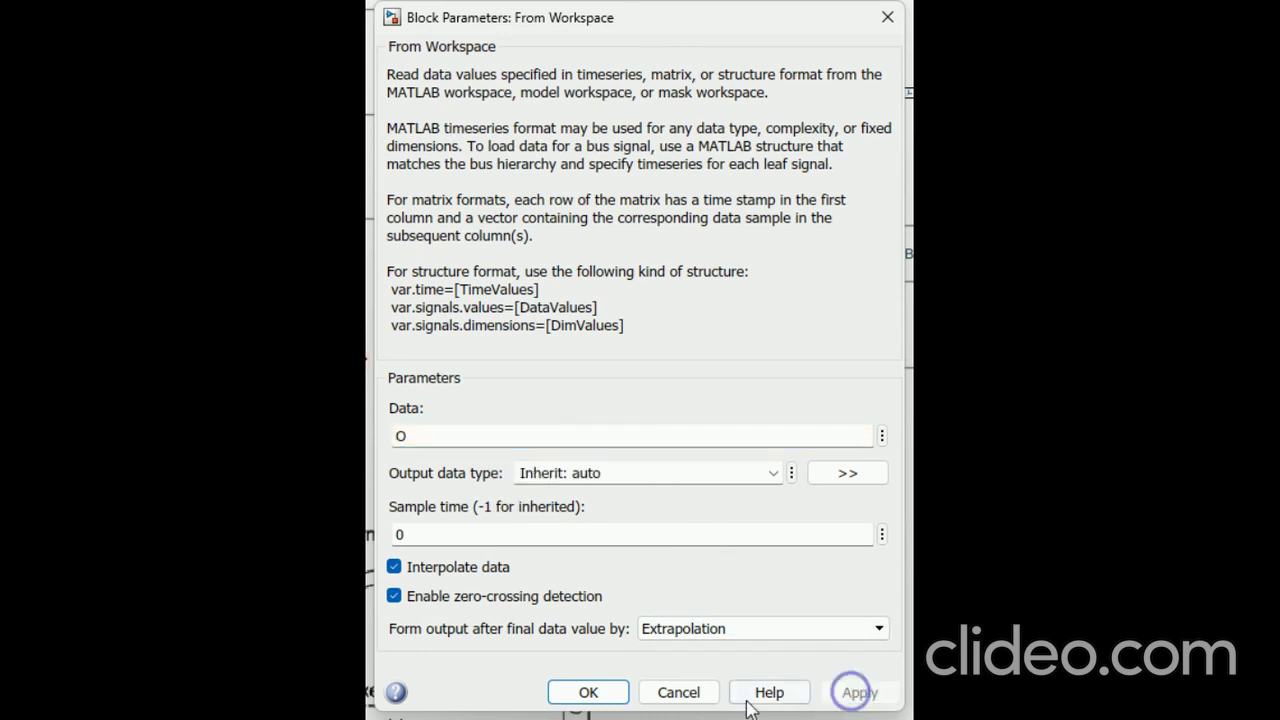
click(595, 695)
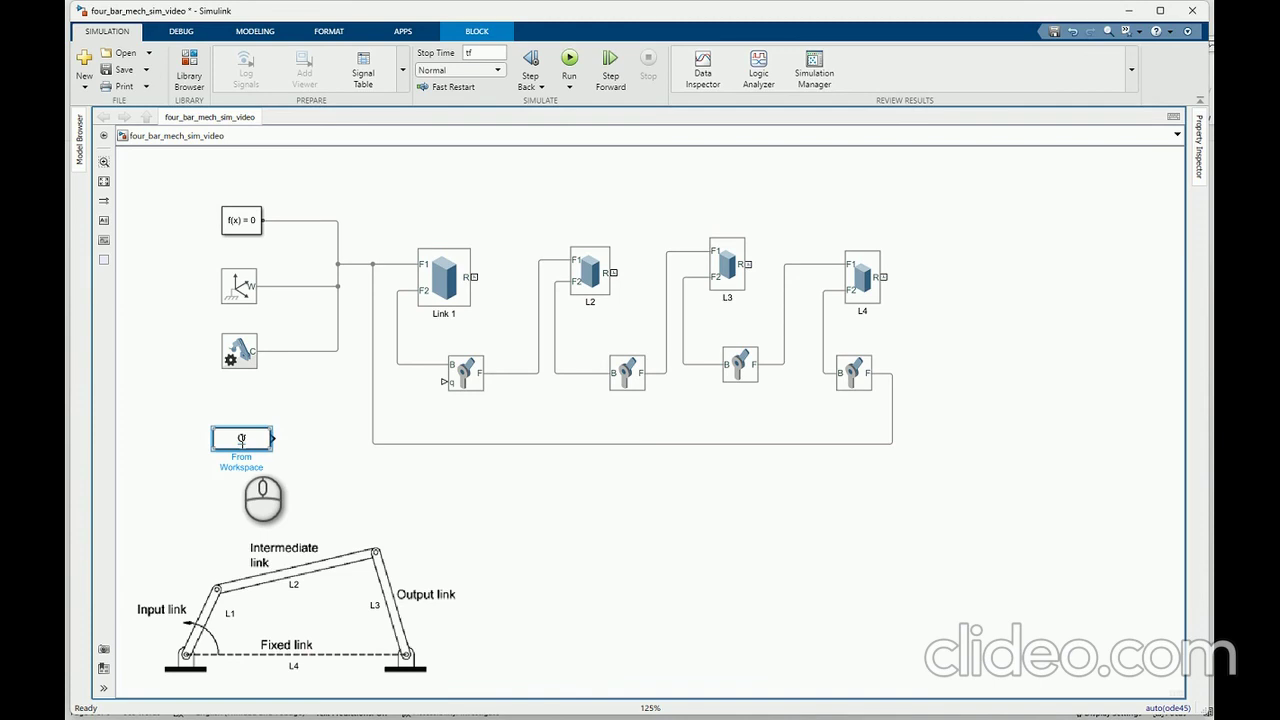
Step: Add a Simulink-PS Converter from the Simscape Utilities library beside the From Workspace block's output
click(398, 348)
click(504, 374)
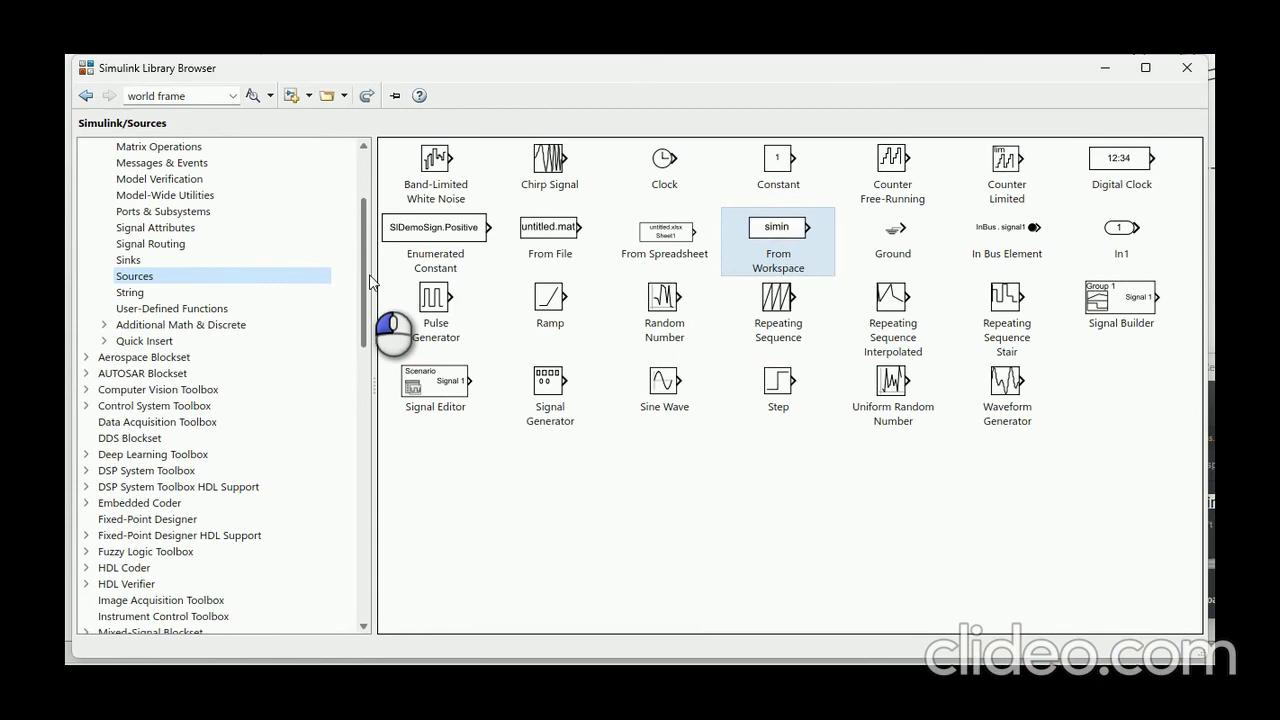
drag(369, 300, 370, 452)
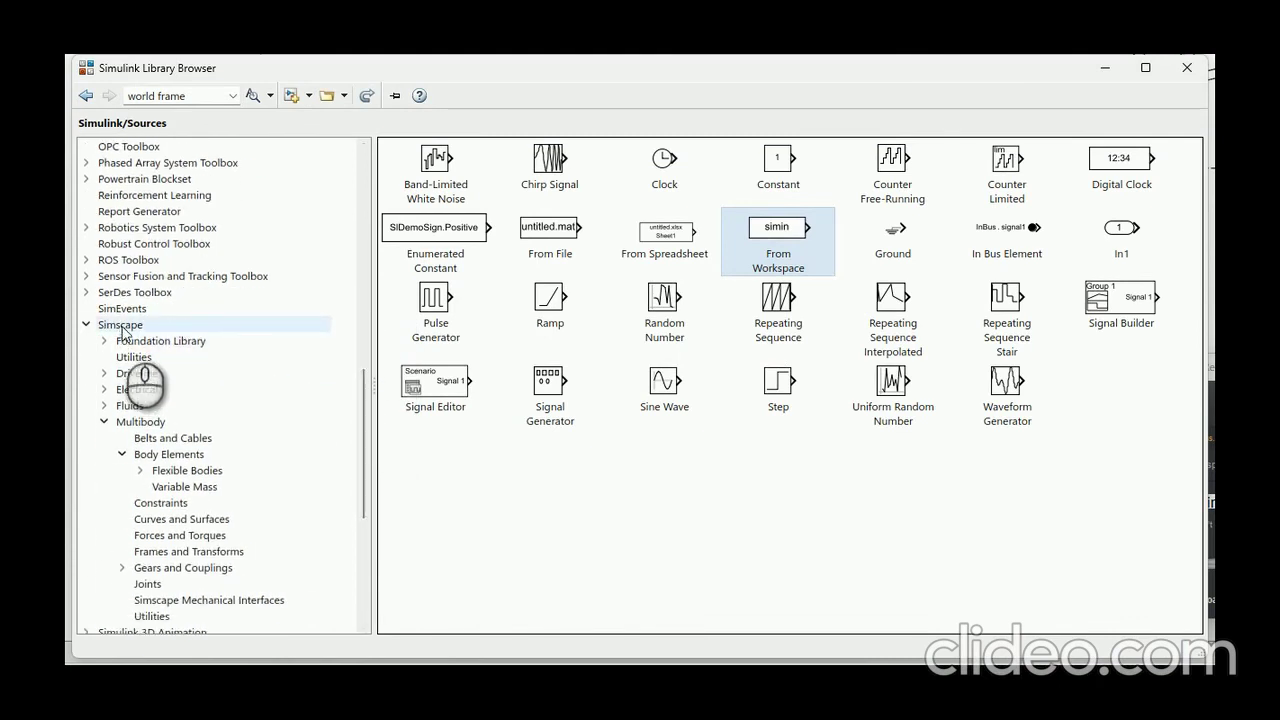
drag(364, 430, 362, 470)
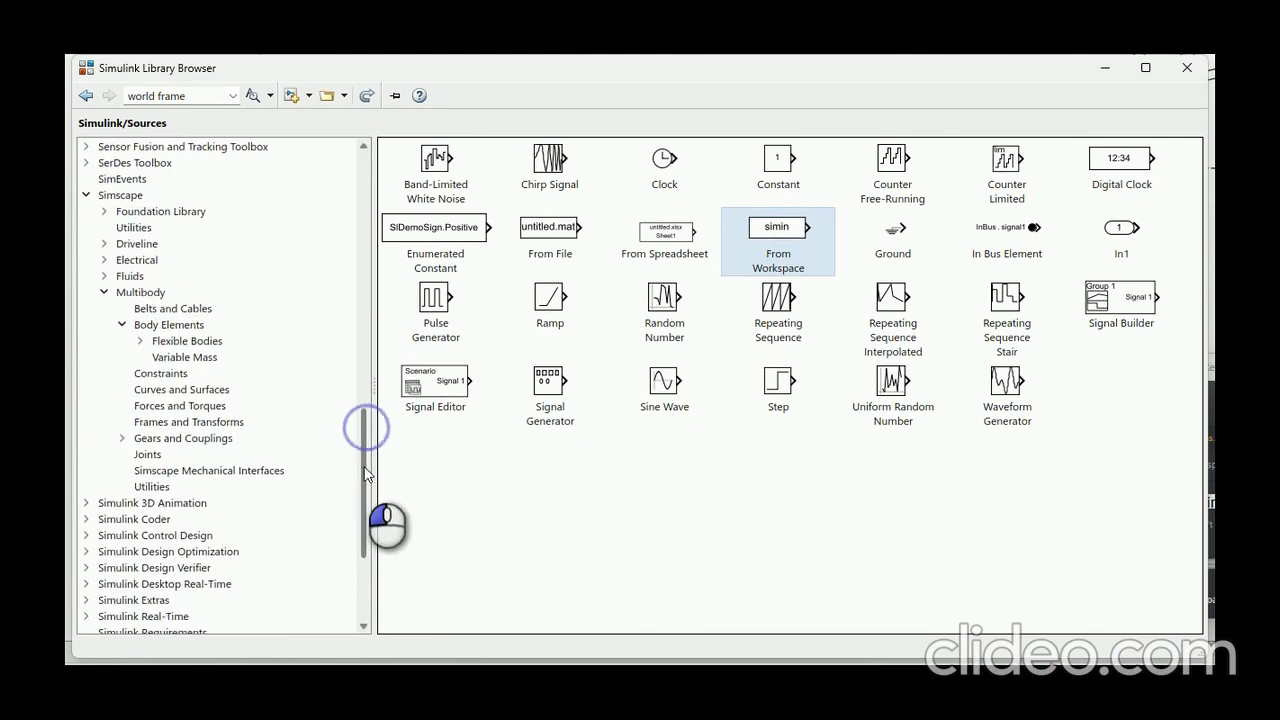
click(160, 489)
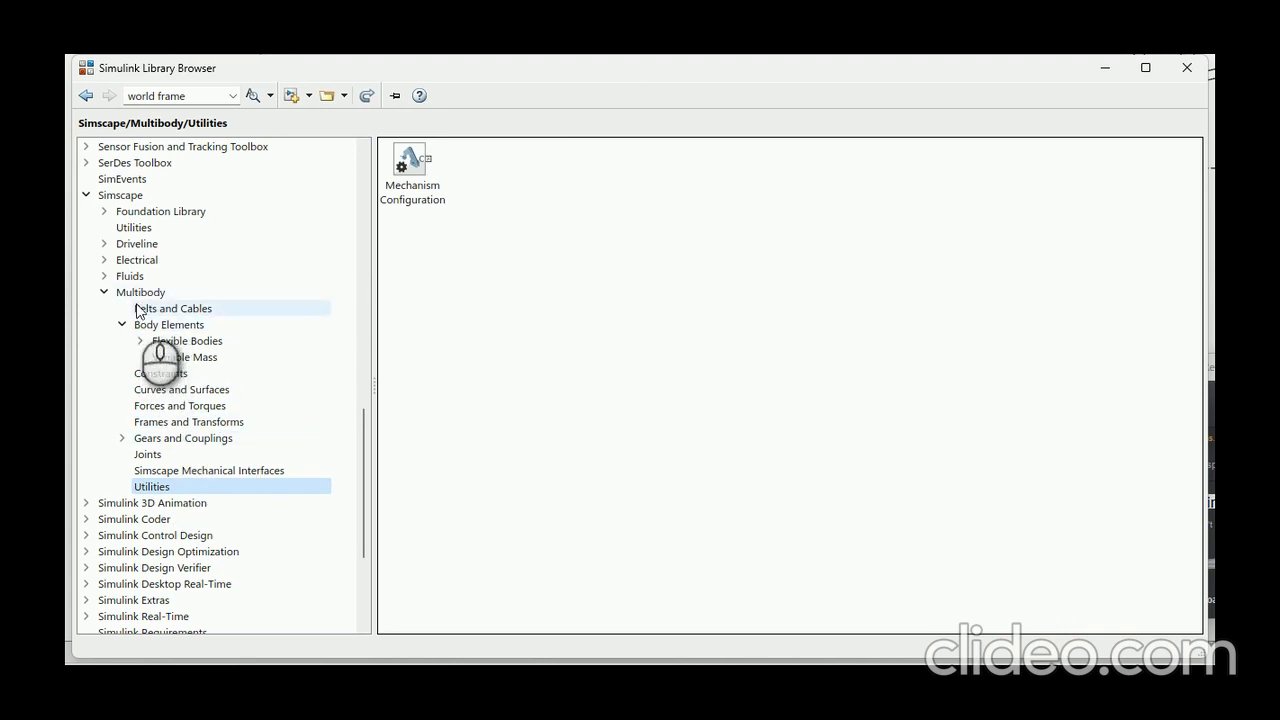
click(133, 229)
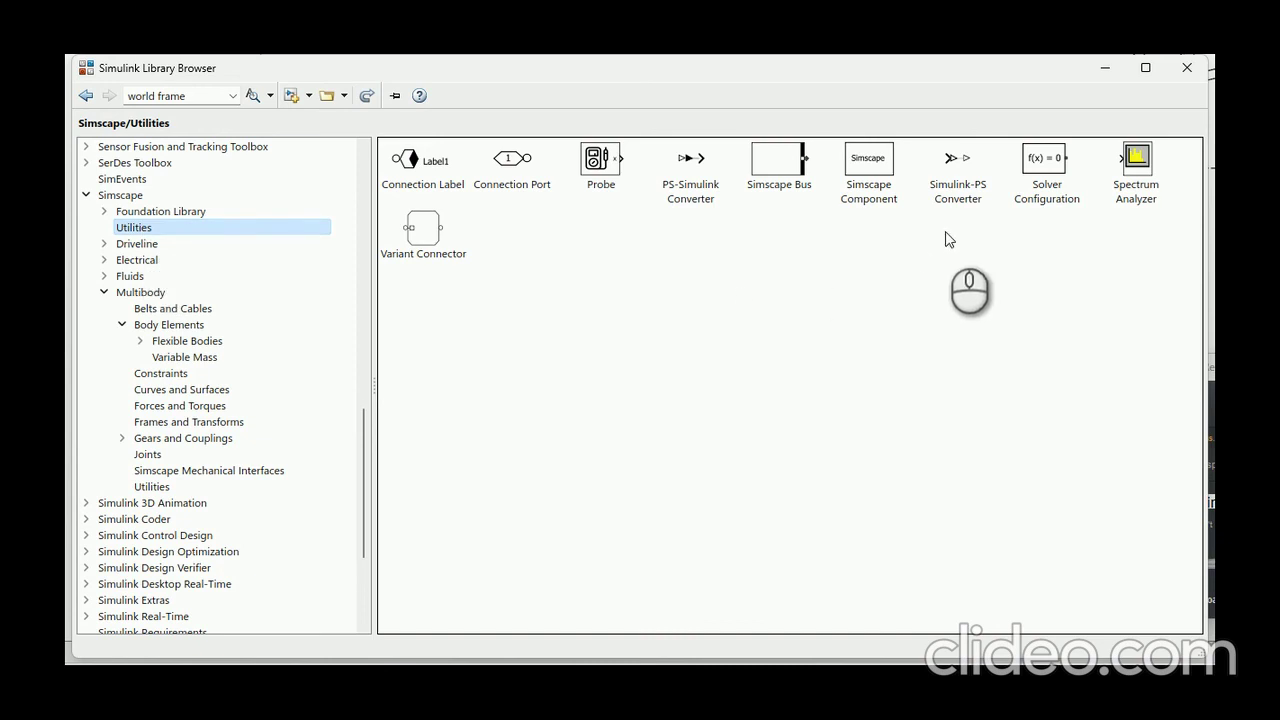
mouse_move(960, 196)
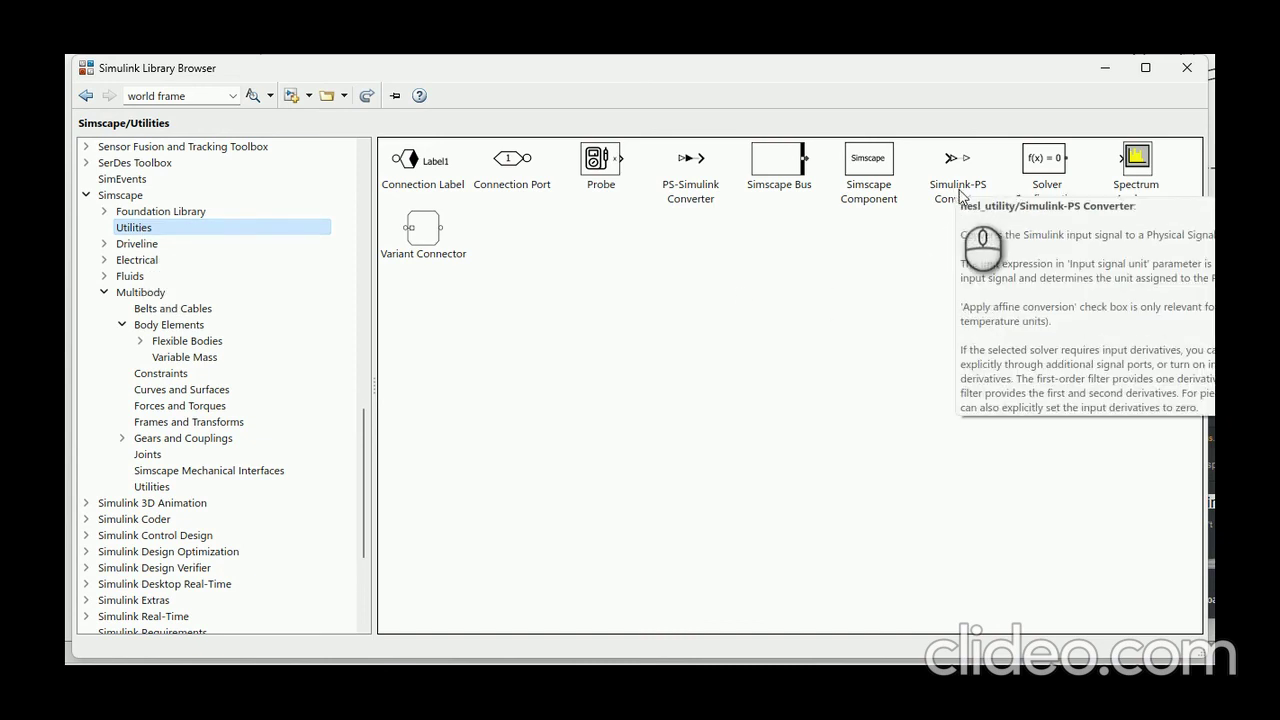
click(958, 186)
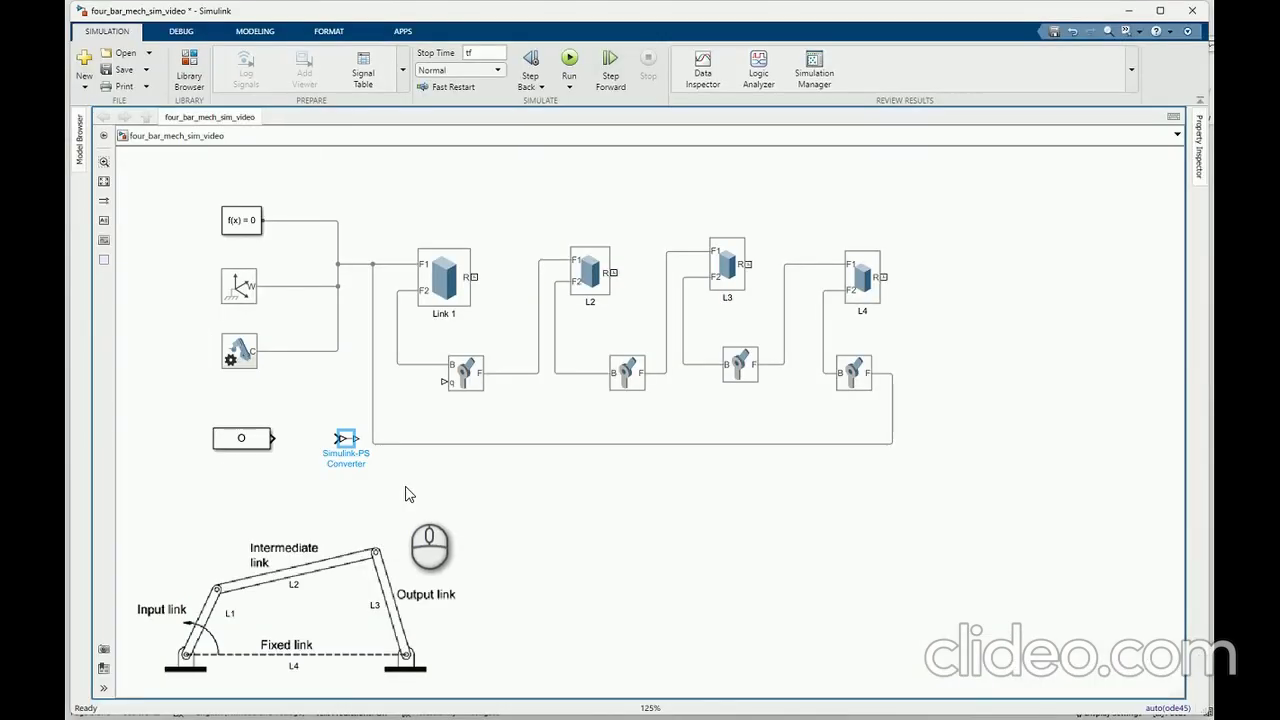
Step: Connect the From Workspace block through the Simulink-PS Converter to the motion input q of the first revolute joint
click(406, 493)
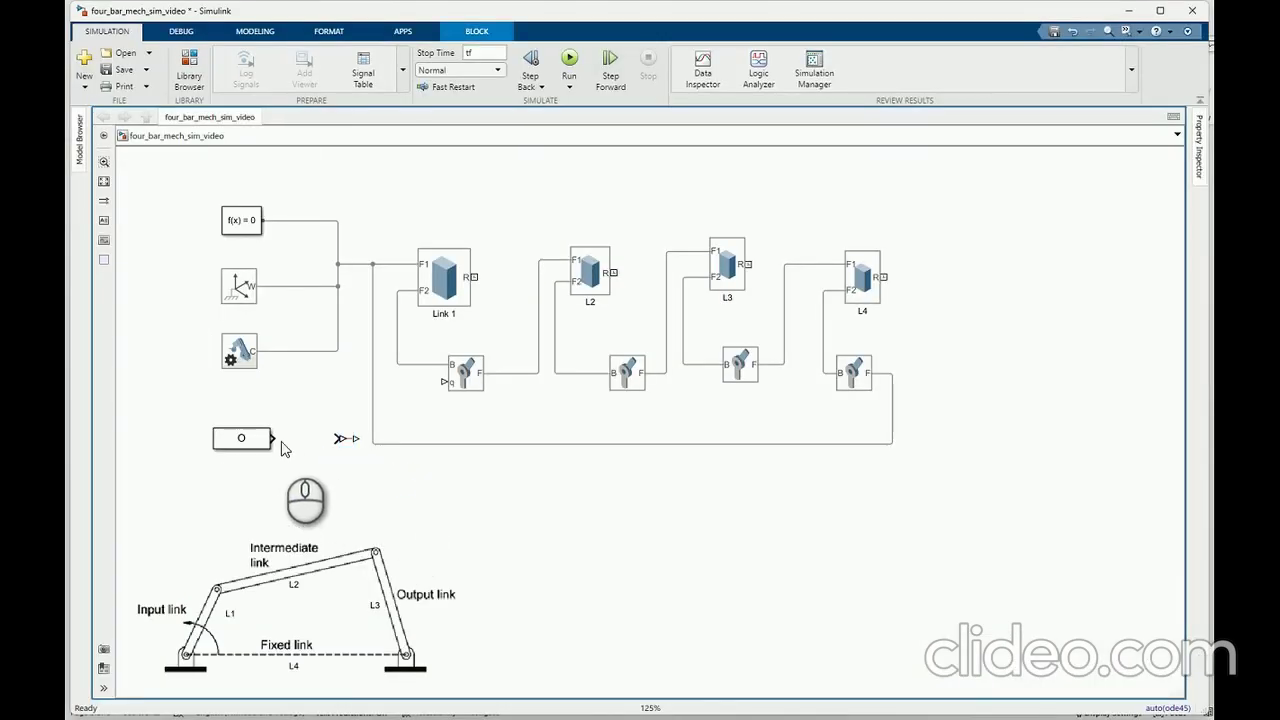
drag(273, 438, 340, 440)
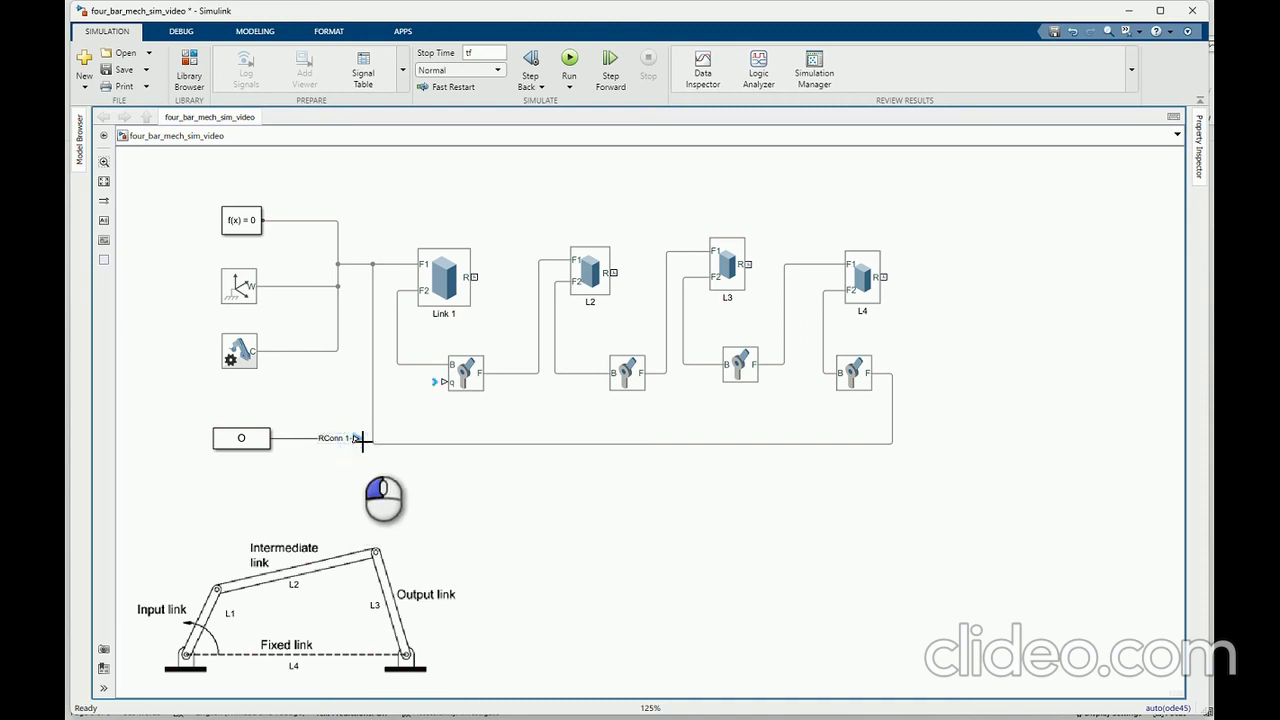
drag(362, 438, 440, 383)
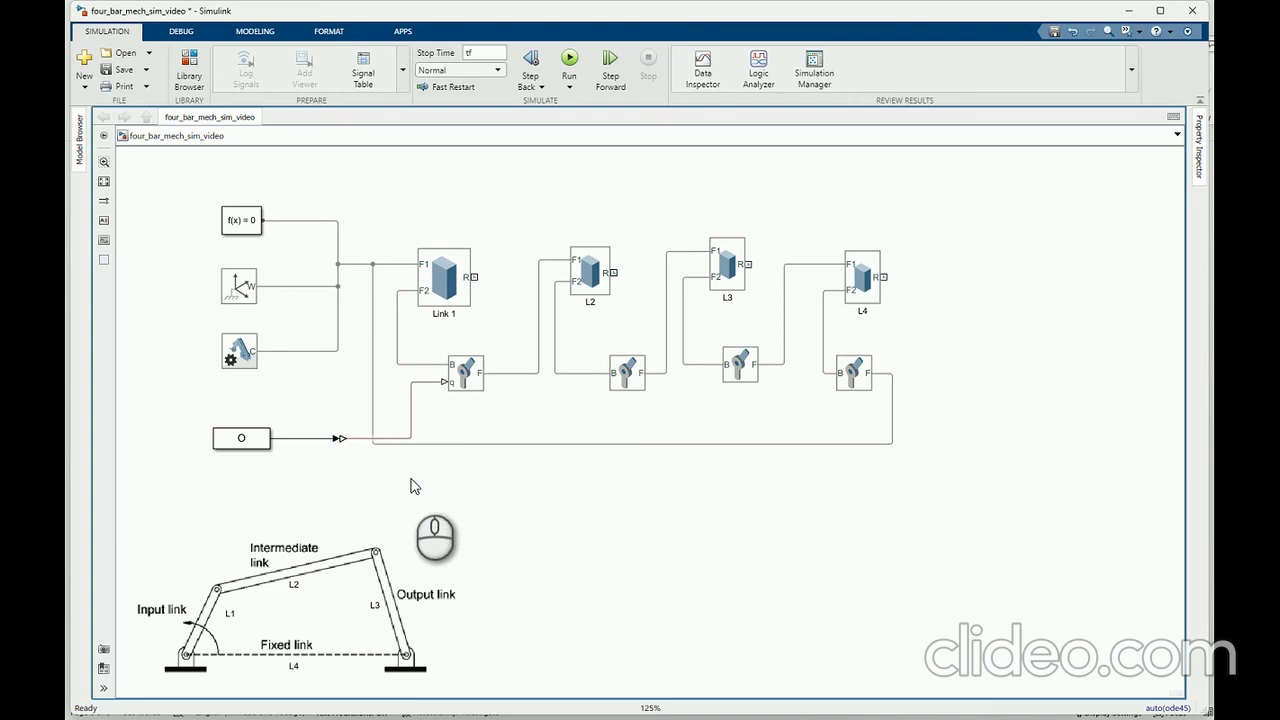
Step: Set the Simulink-PS Converter's input handling to "Filter input, derivatives calculated" with second-order filtering and apply it
click(340, 441)
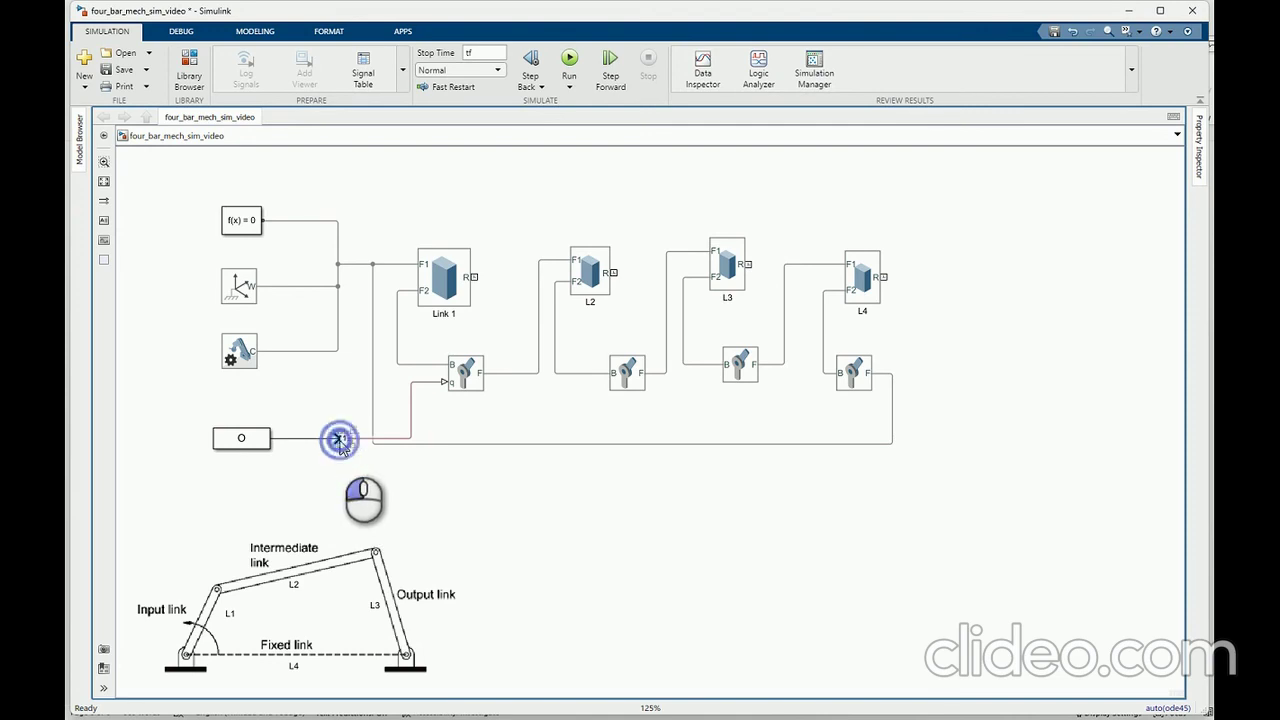
double_click(340, 441)
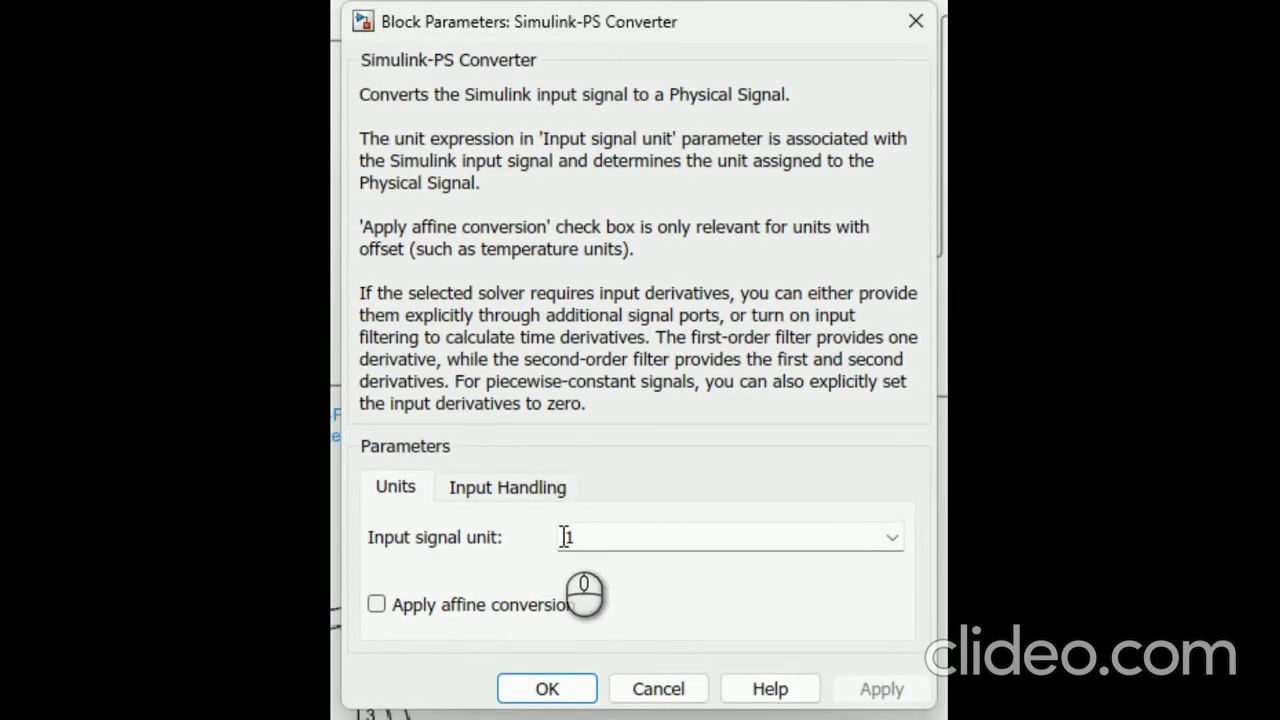
click(521, 490)
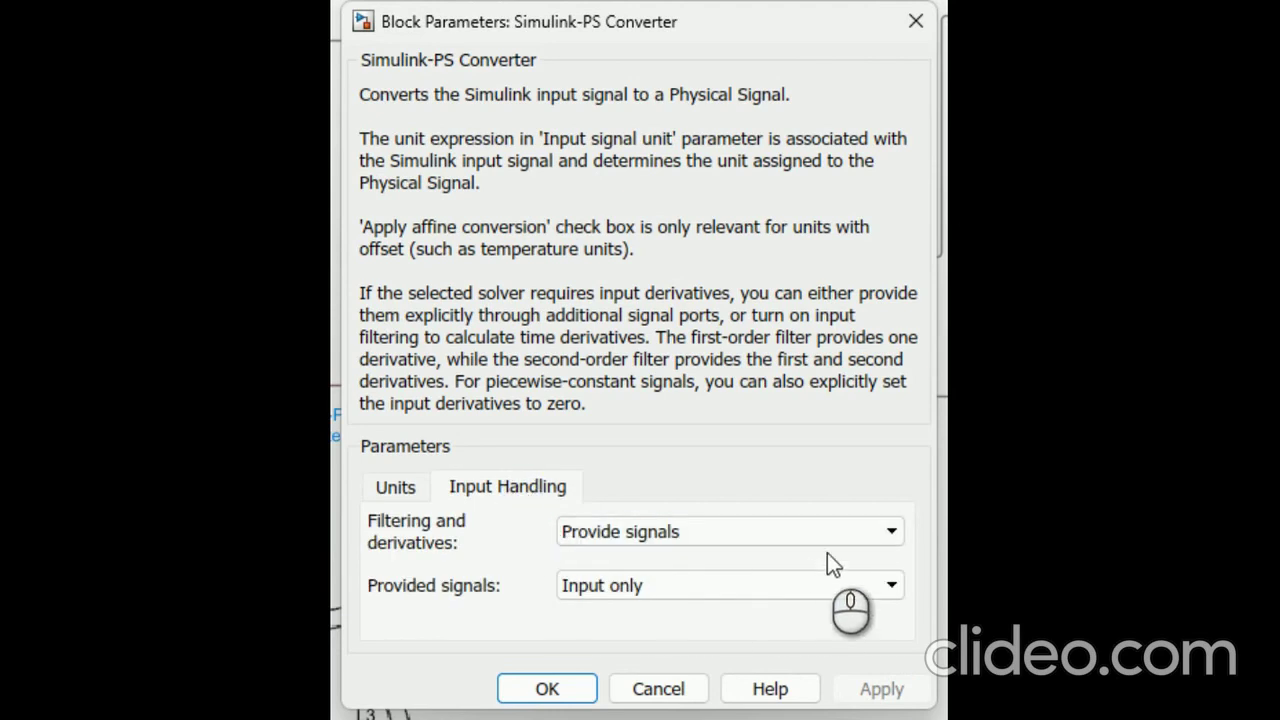
click(887, 532)
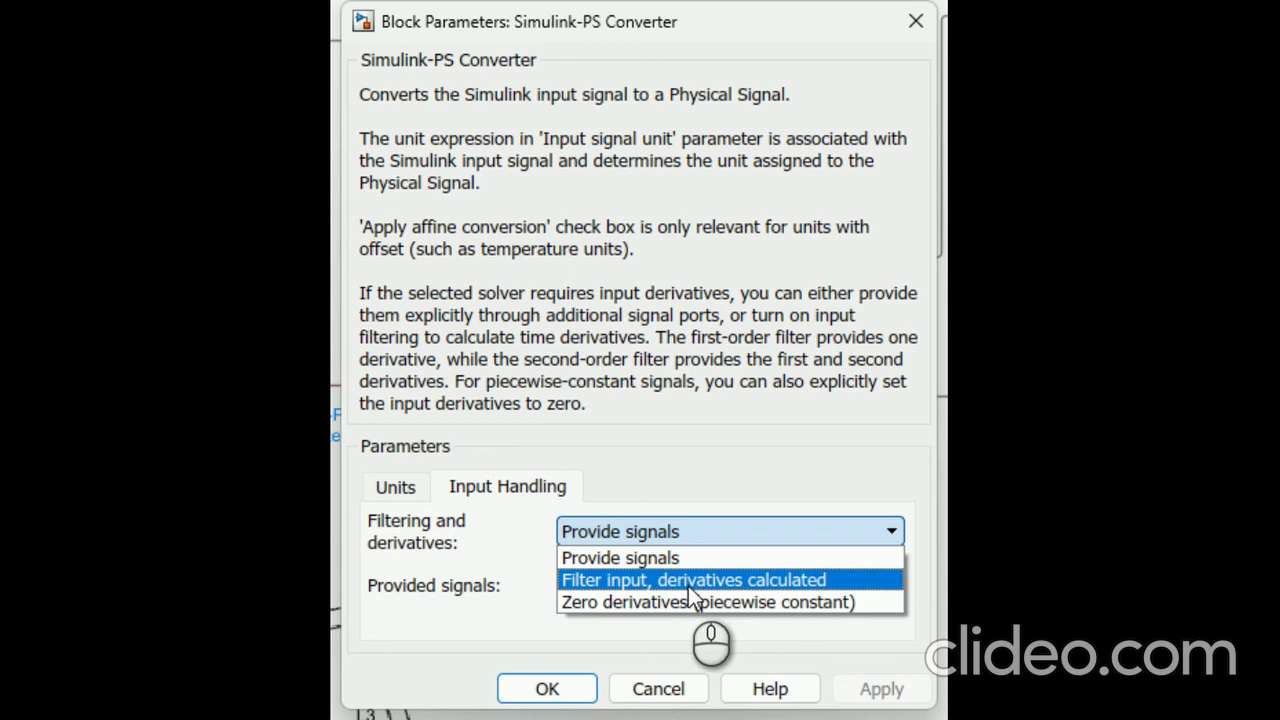
click(702, 583)
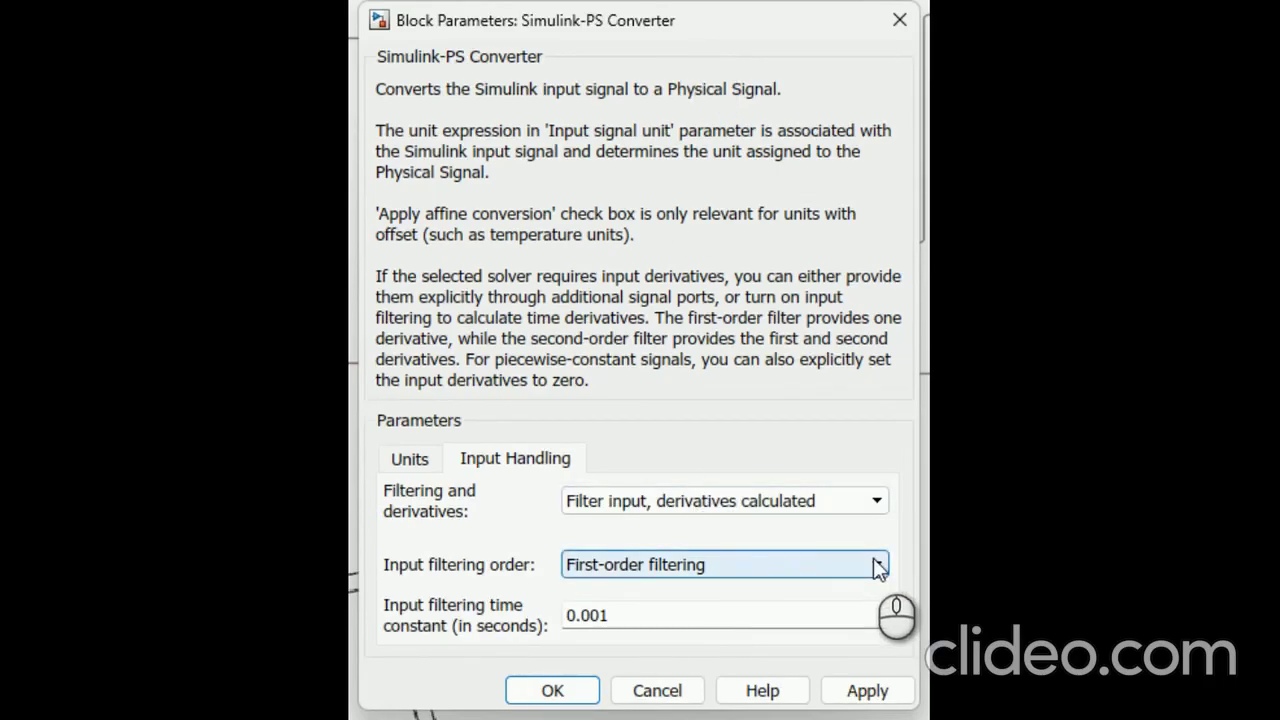
click(877, 566)
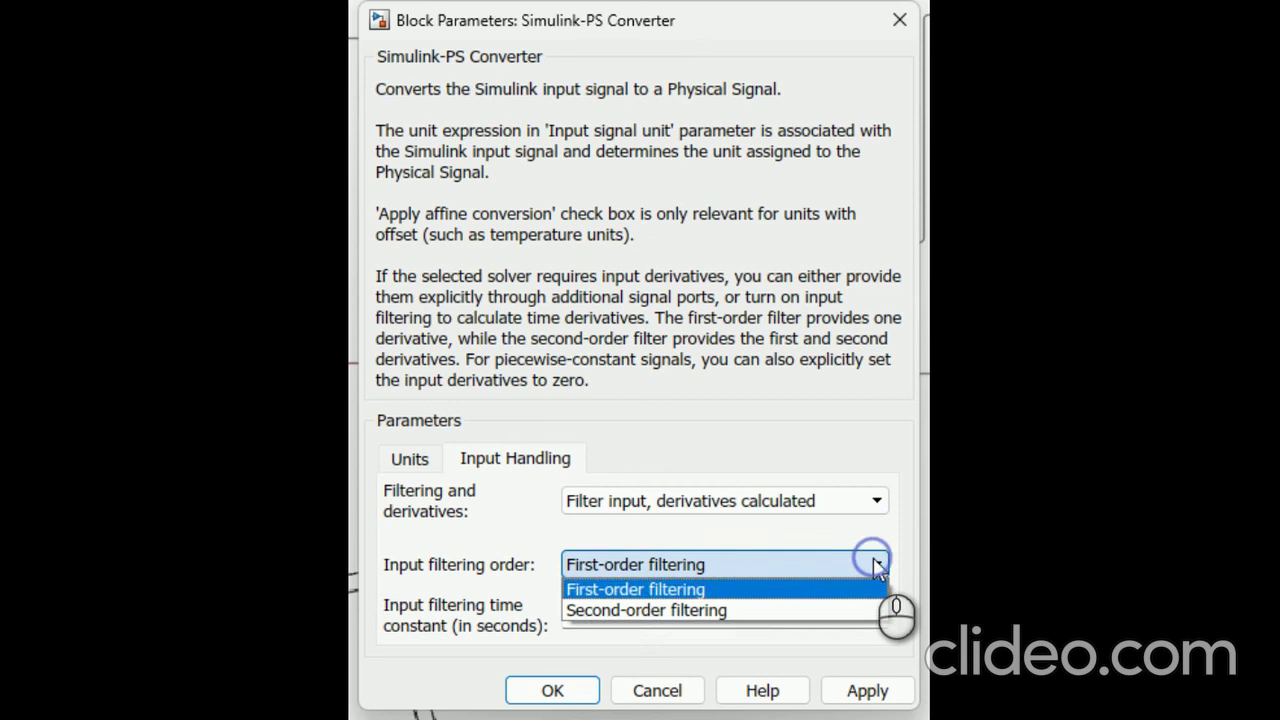
click(655, 610)
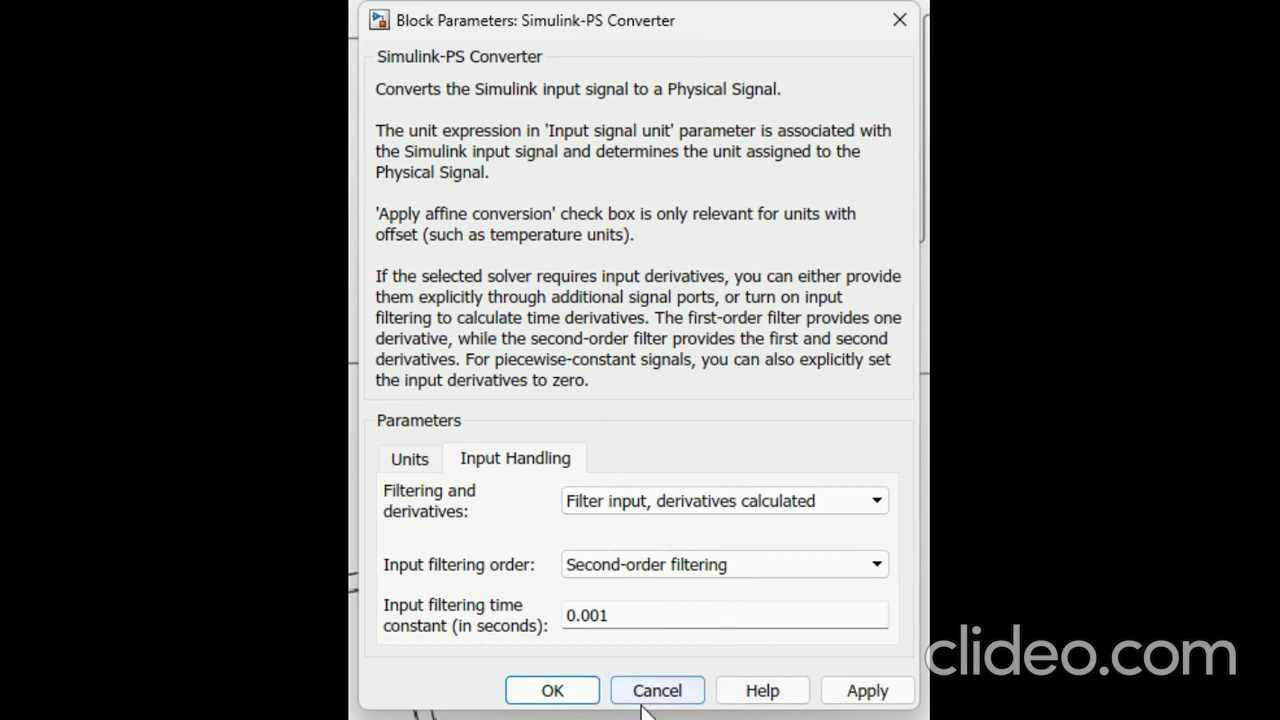
click(848, 689)
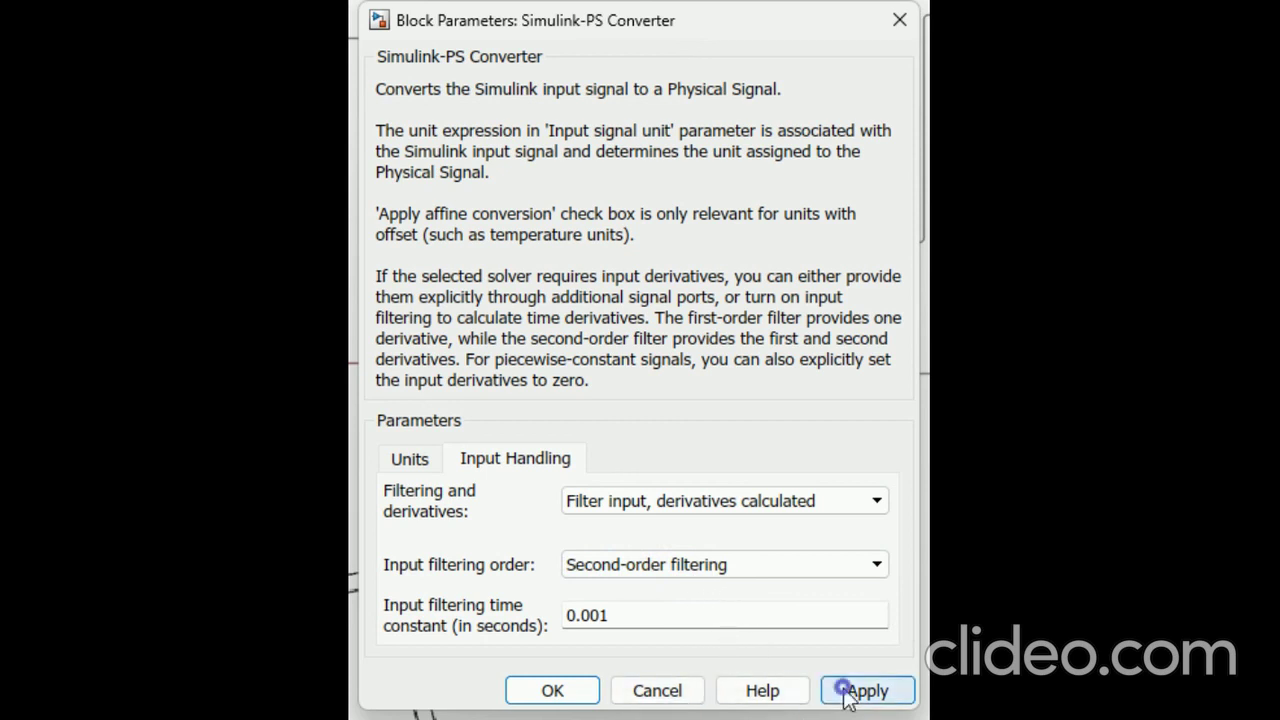
click(555, 692)
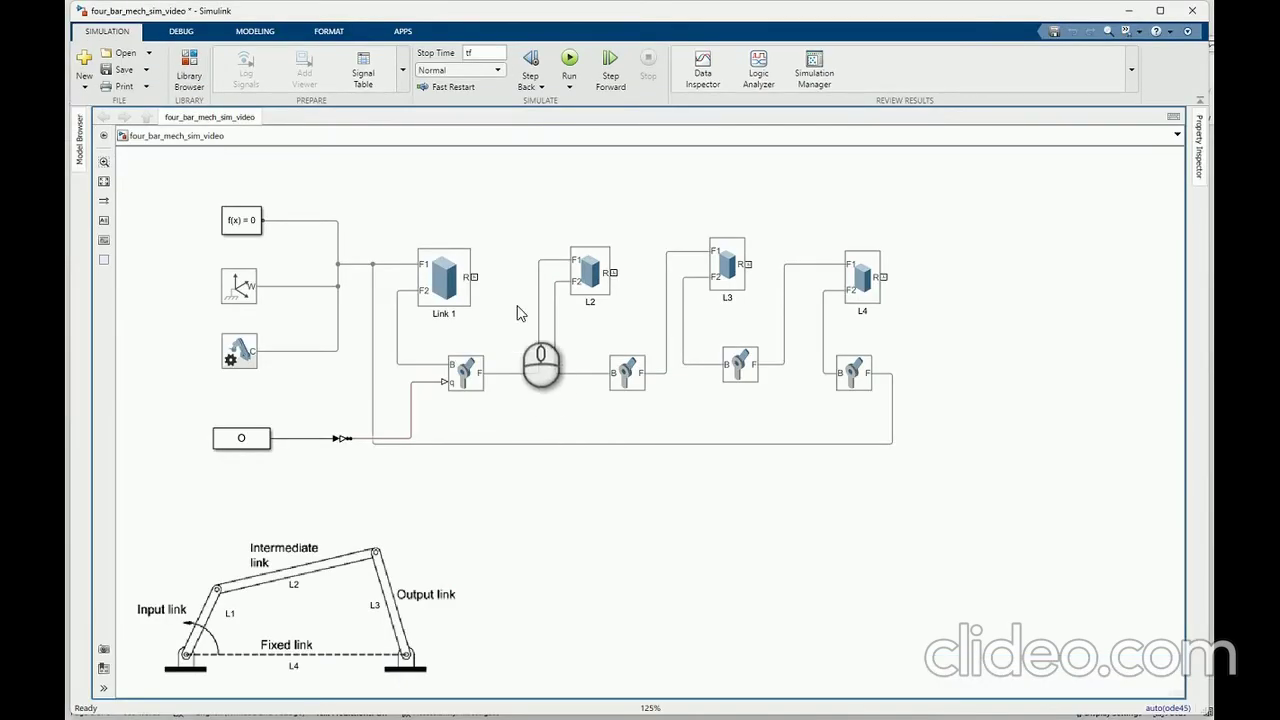
Step: Run the simulation and play its animation in the Mechanics Explorer with Link_1 highlighted
click(570, 66)
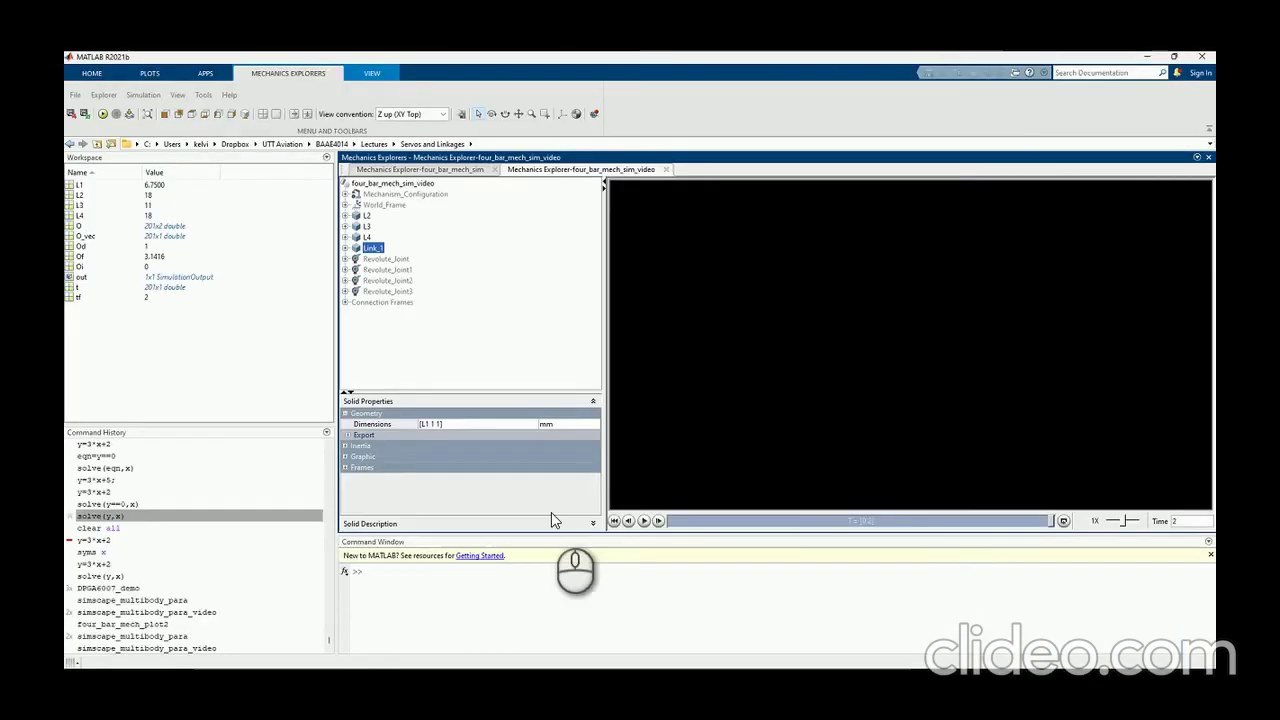
click(723, 391)
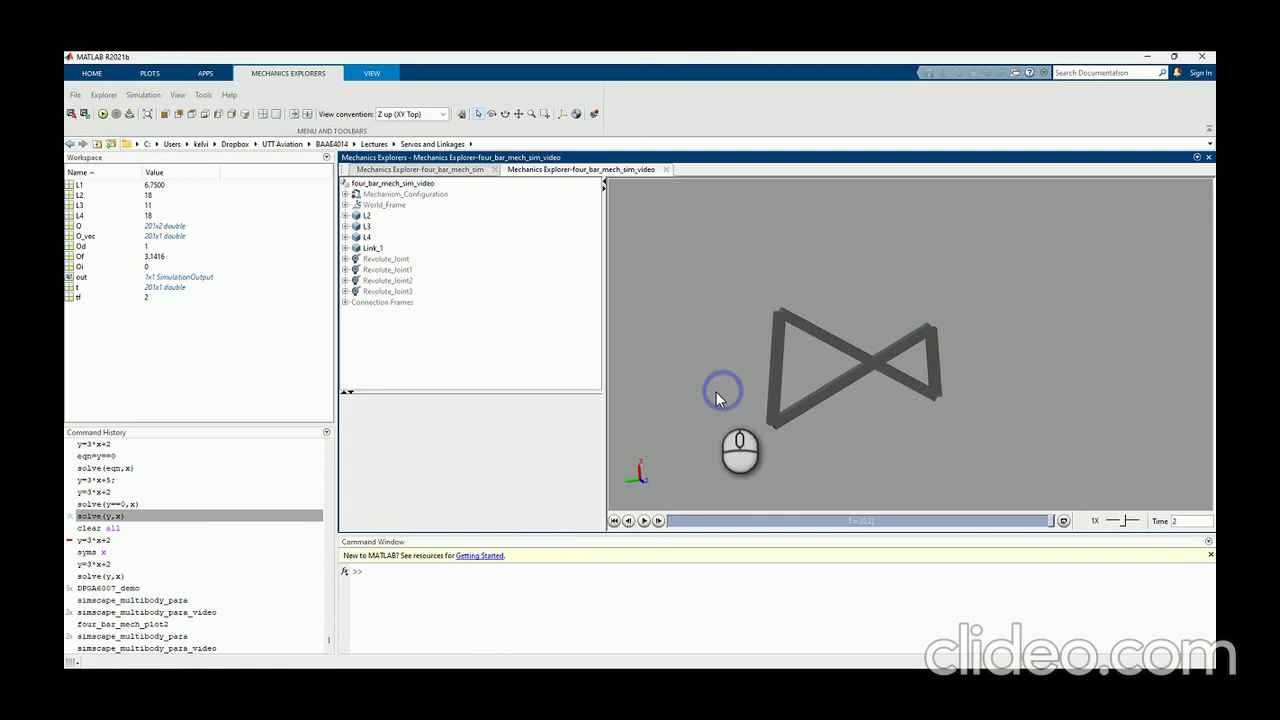
click(372, 248)
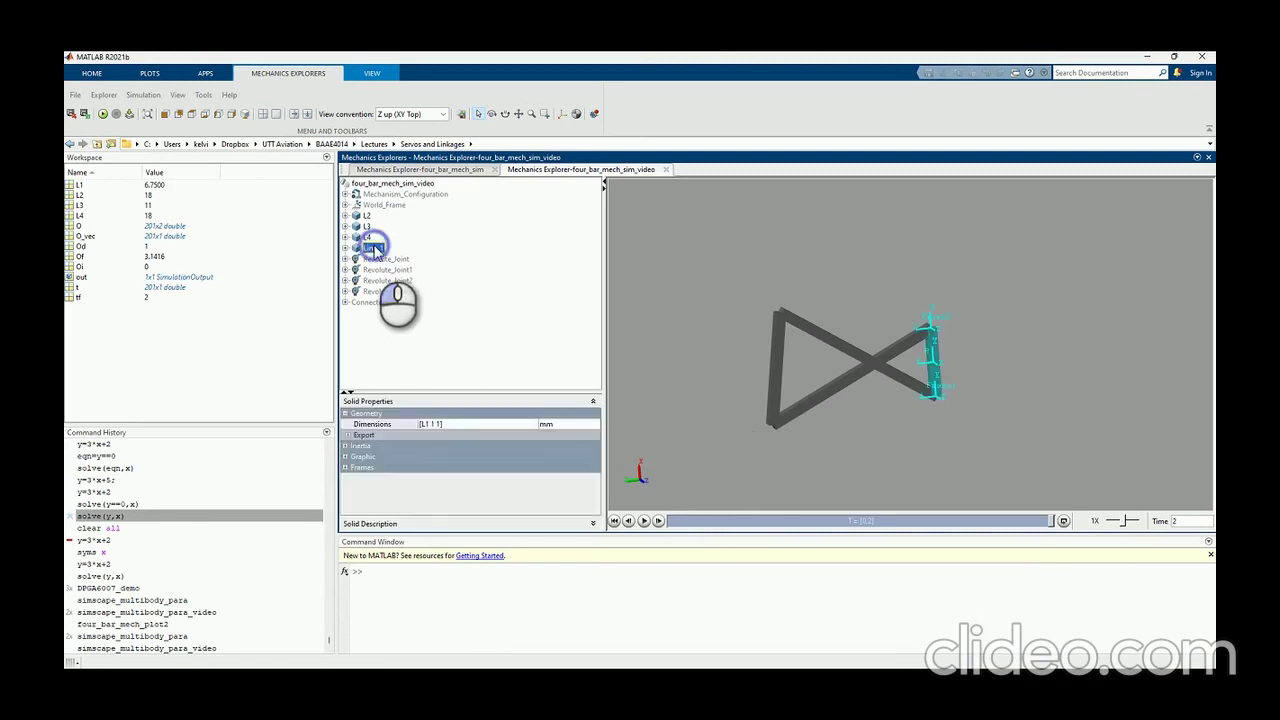
click(644, 522)
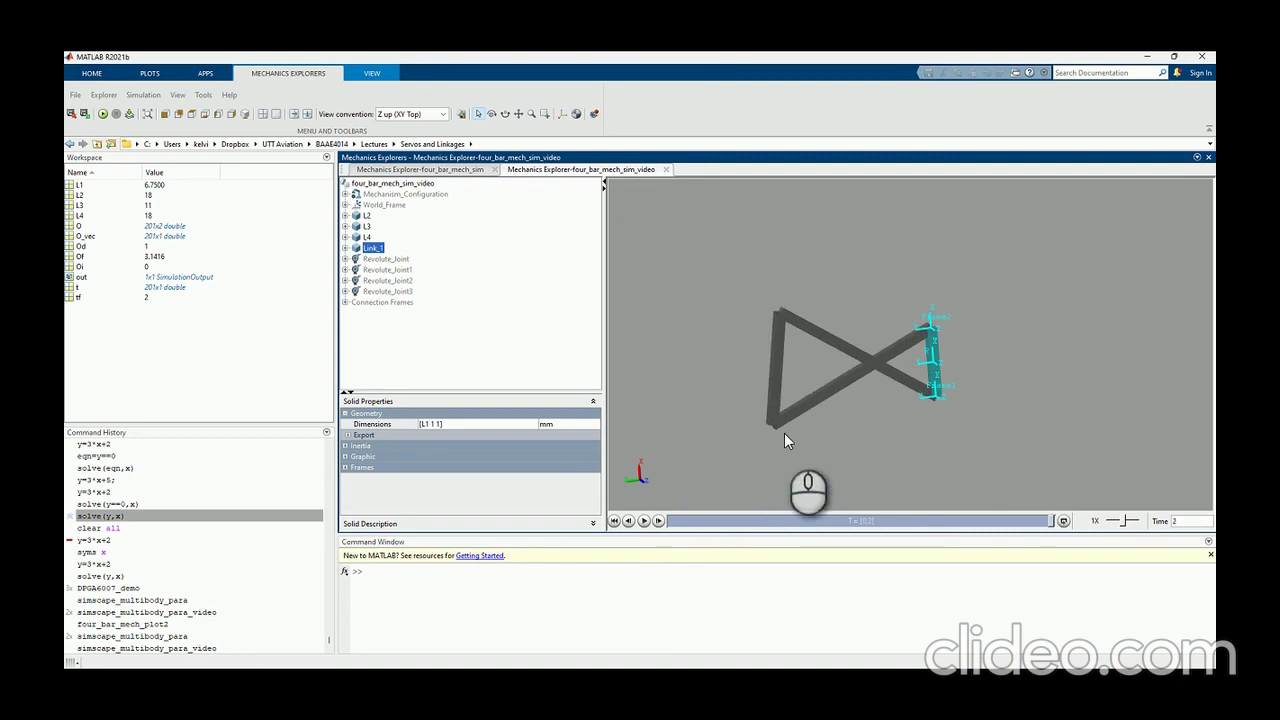
Step: Examine how Link_1 behaves by replaying the mechanism animation from several view angles
click(812, 443)
drag(812, 443, 646, 416)
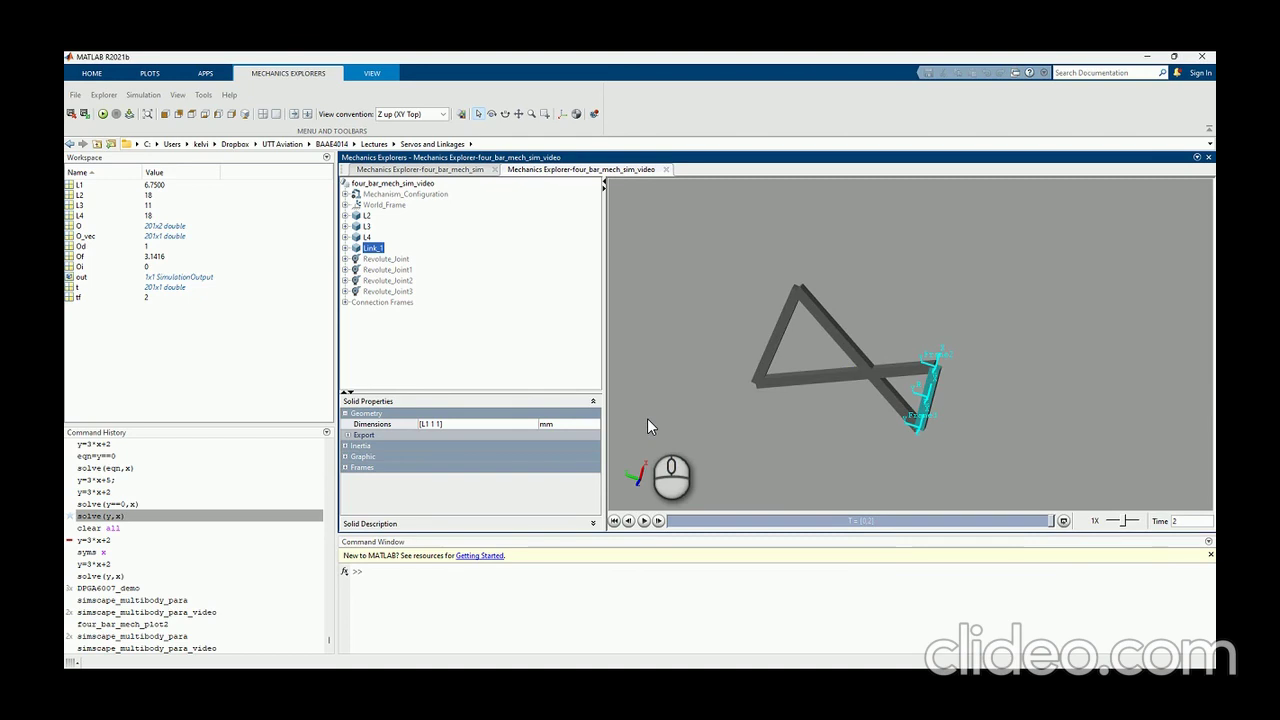
drag(990, 406, 712, 305)
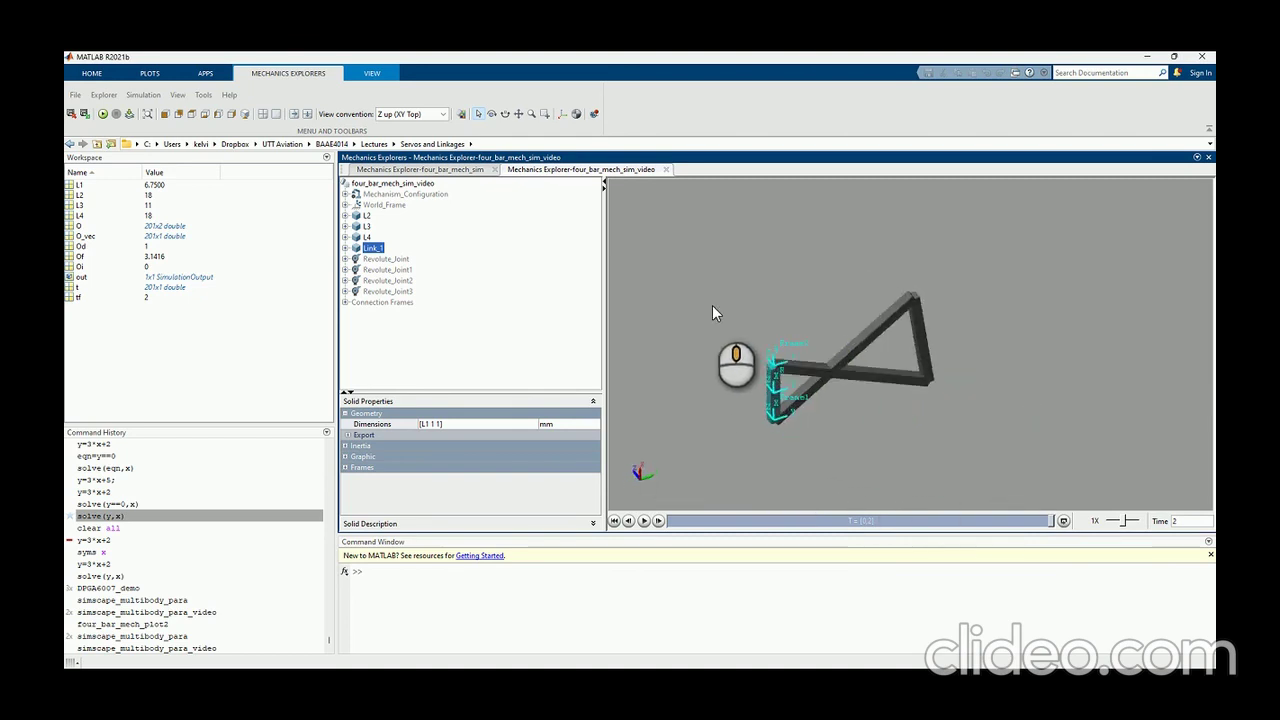
click(644, 521)
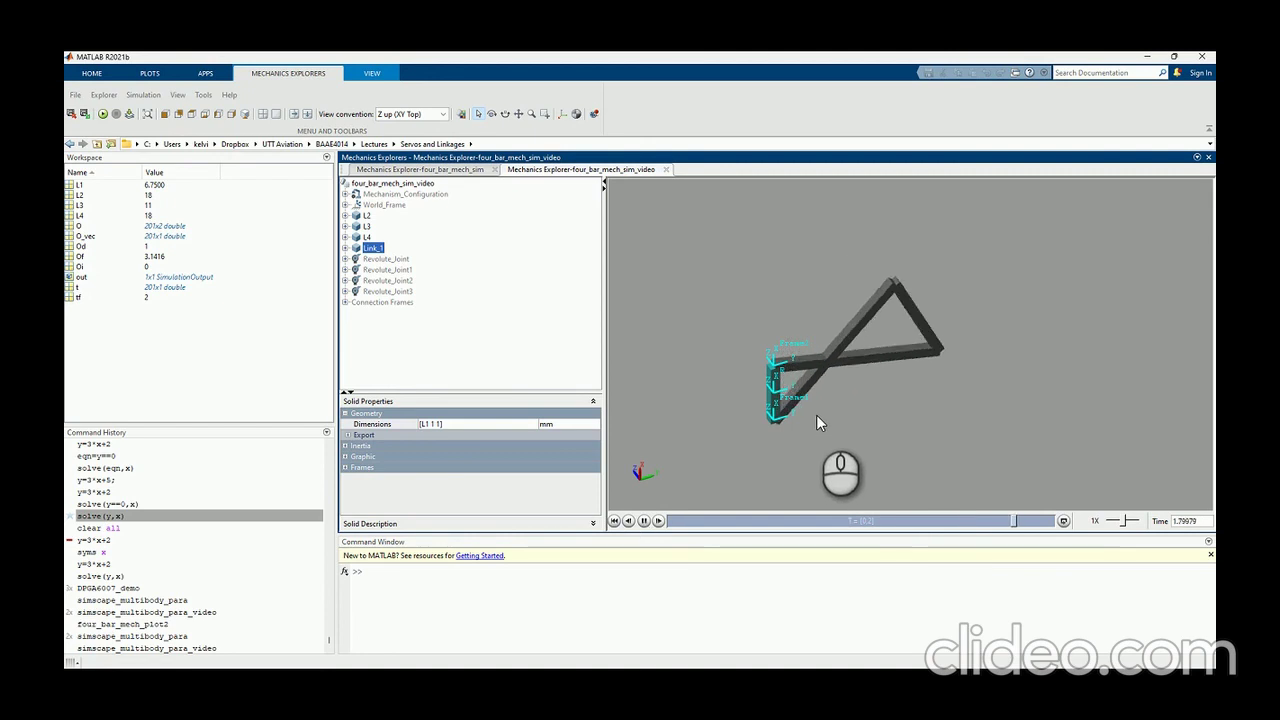
drag(726, 366, 708, 391)
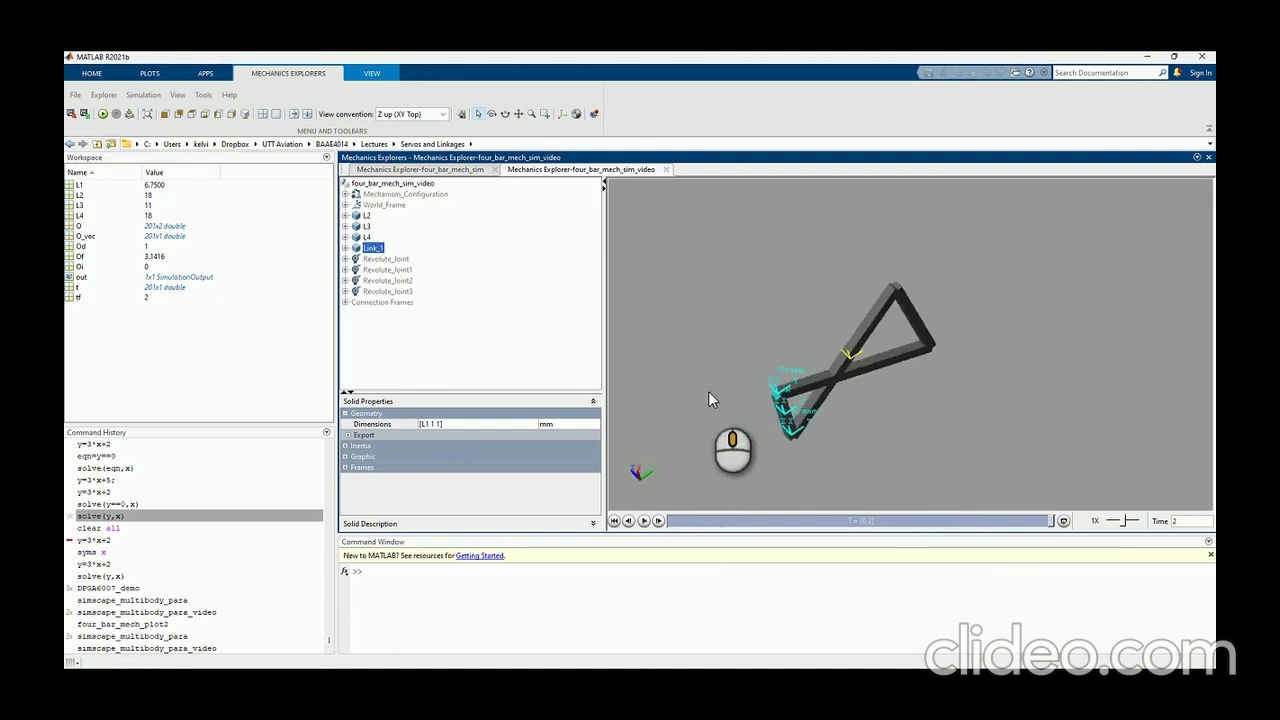
click(644, 521)
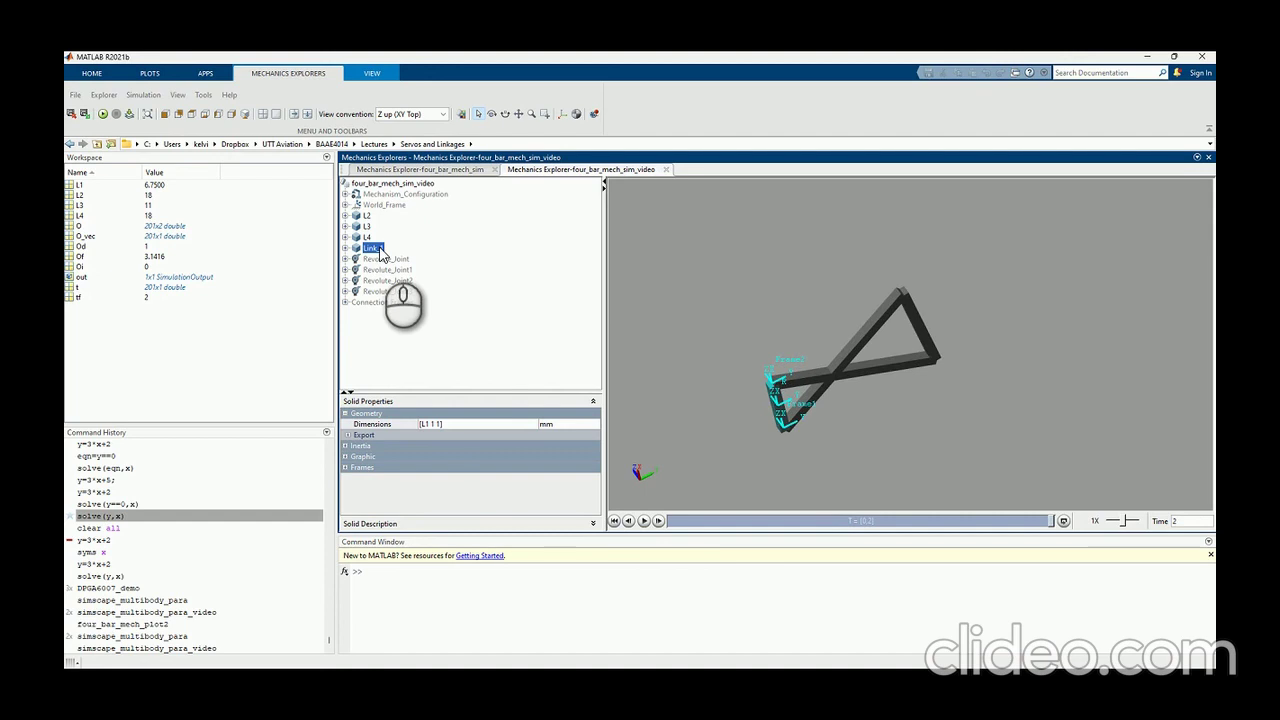
click(644, 521)
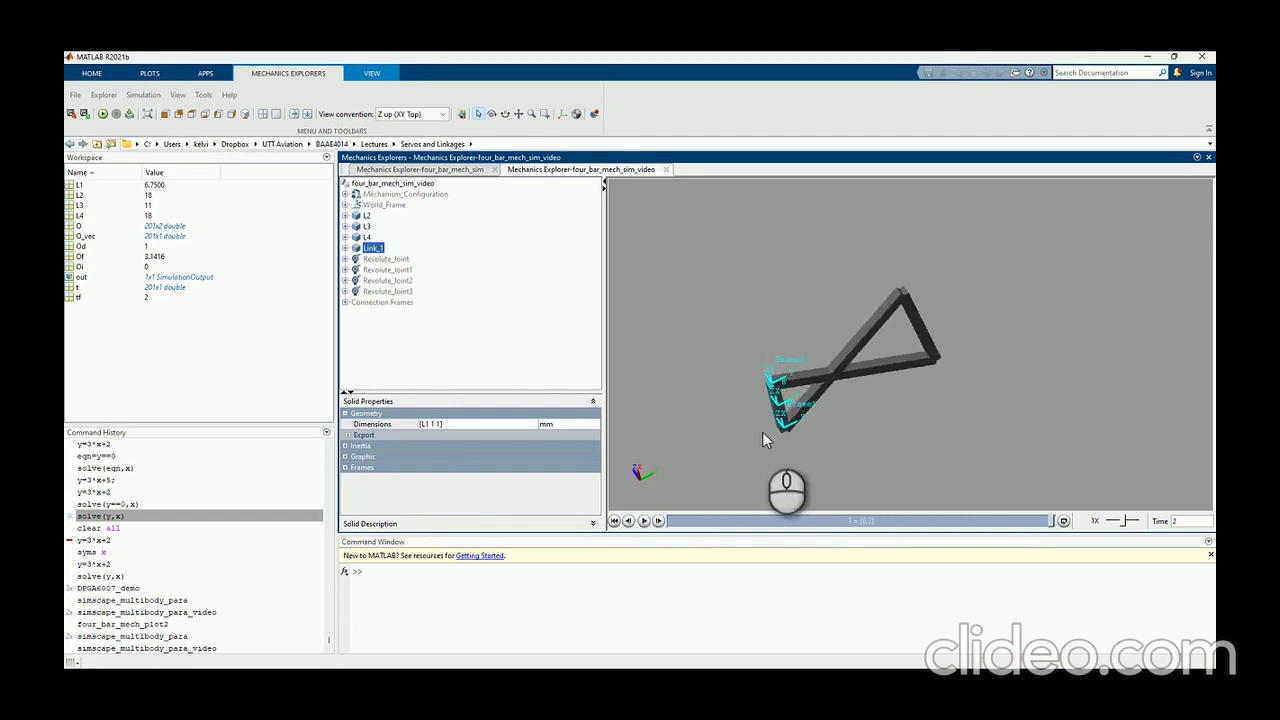
Step: Highlight link L4, replay its motion and rewind the animation to time 0 to examine which link is fixed
click(367, 237)
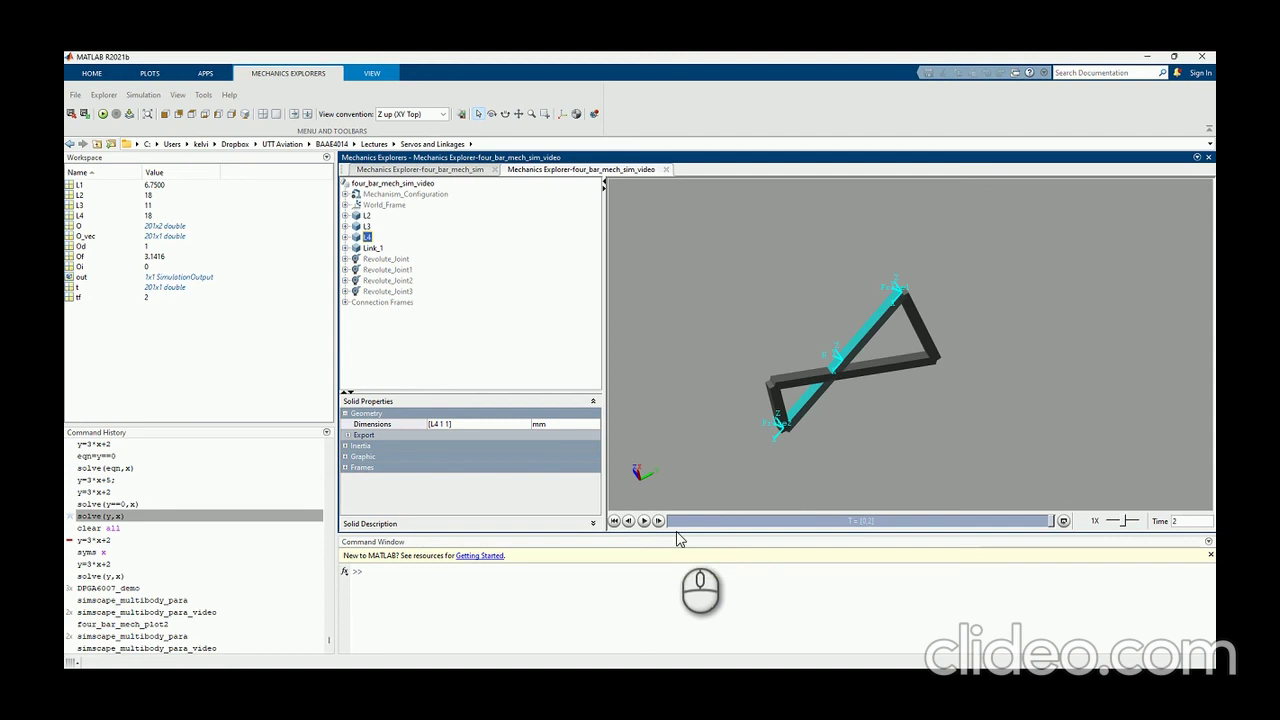
click(644, 521)
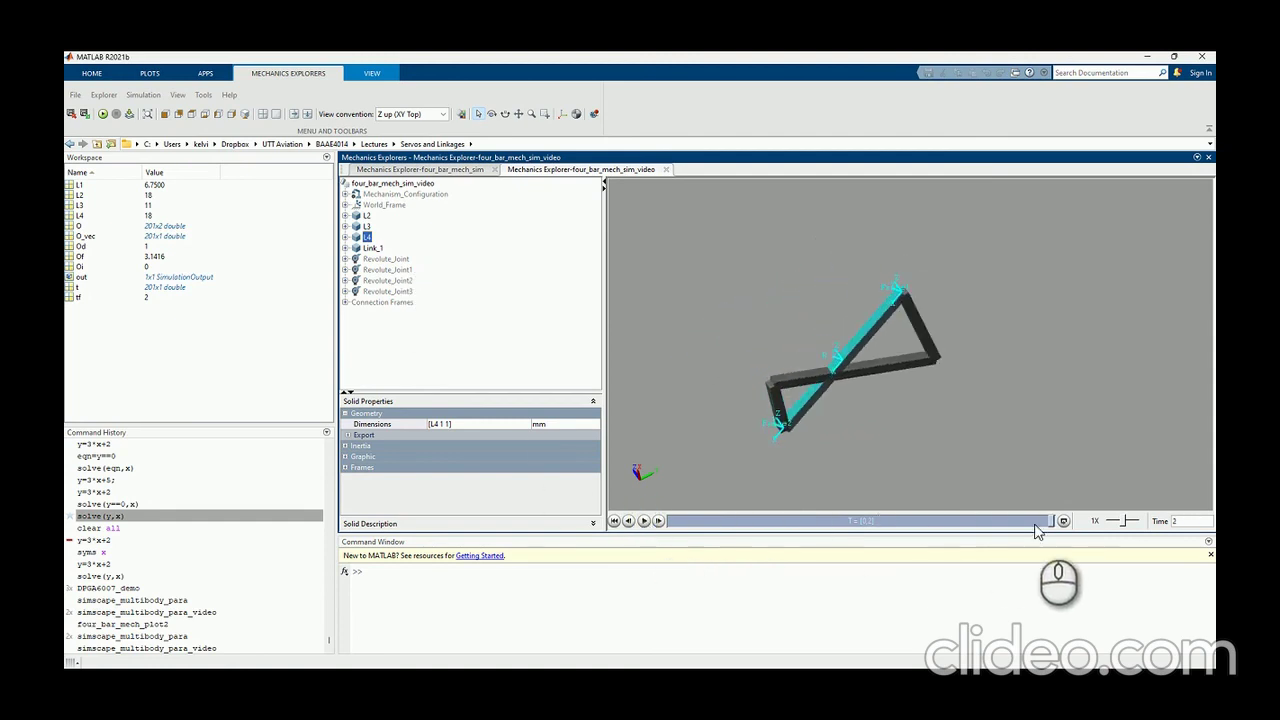
drag(1049, 522, 640, 521)
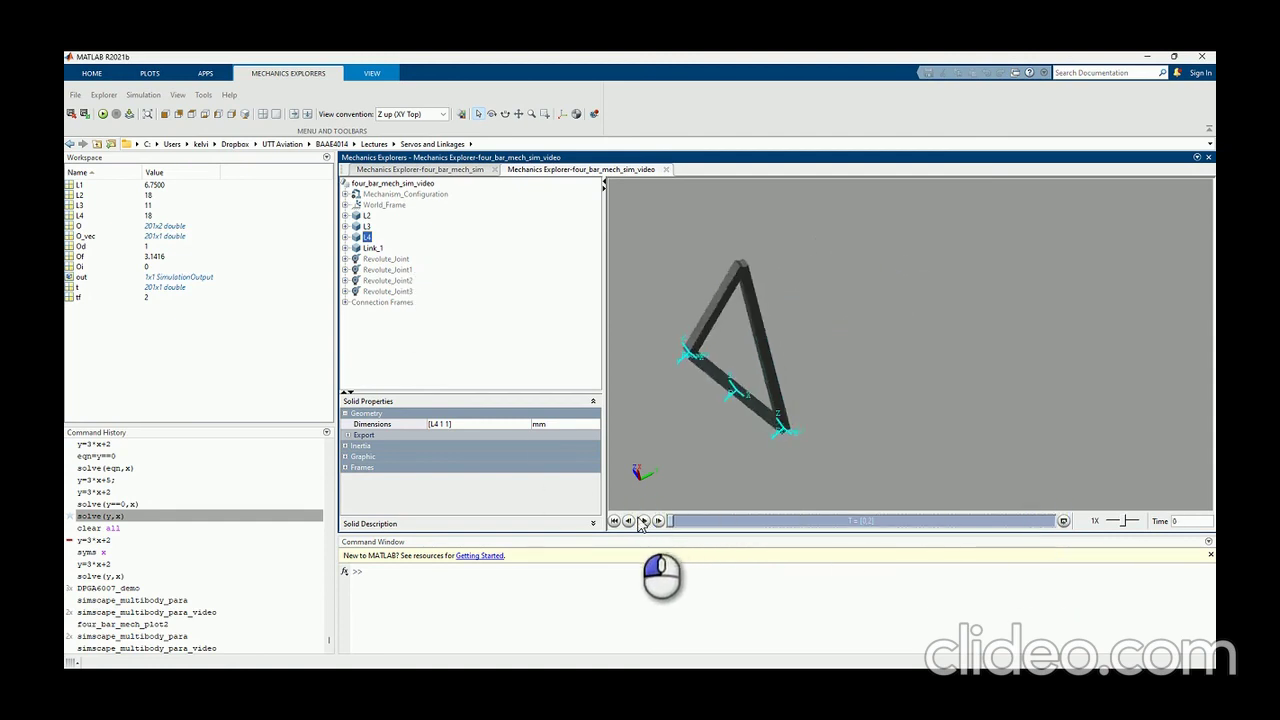
drag(897, 403, 719, 382)
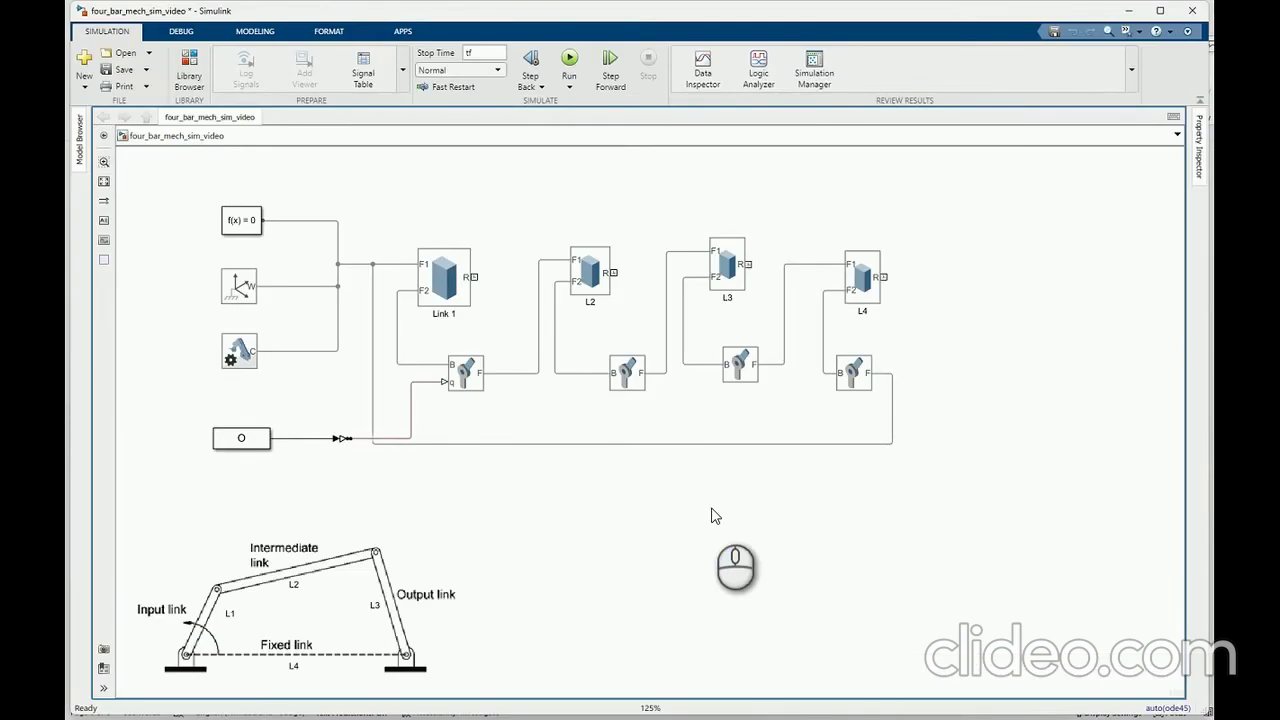
Step: Delete the connection line between the solver, world frame and mechanism configuration blocks and Link 1's F1 port
click(255, 228)
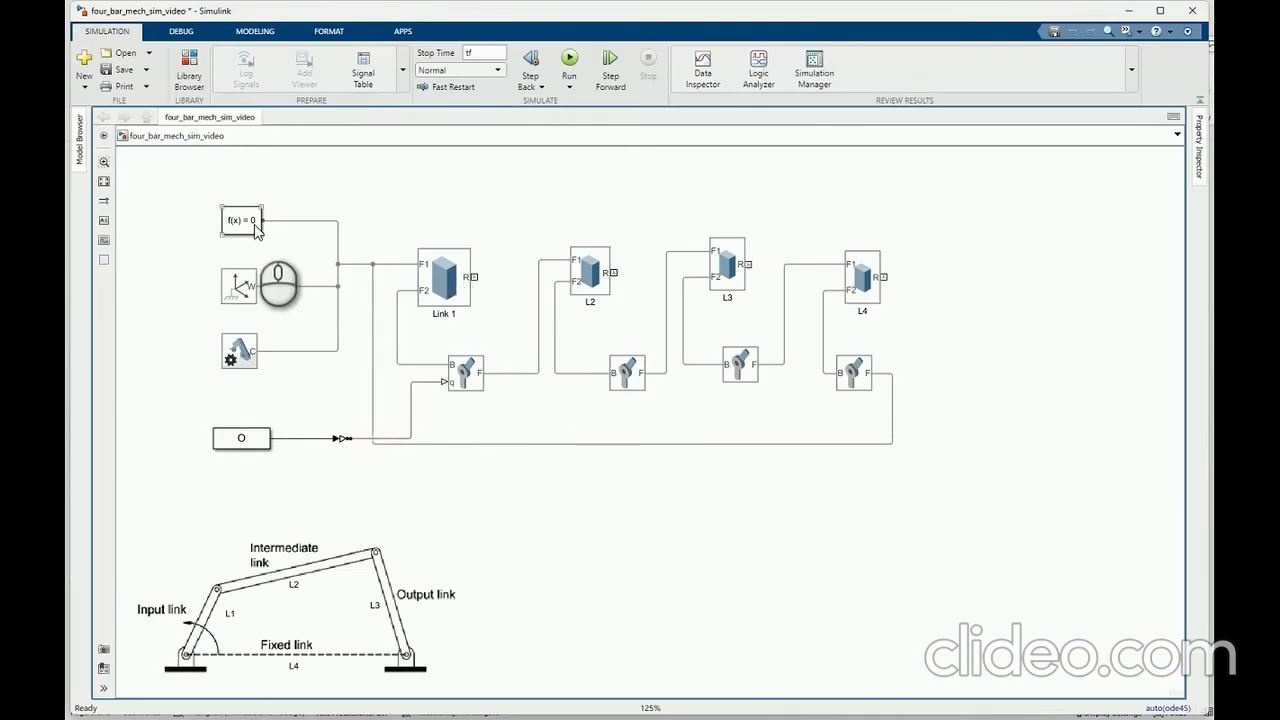
click(240, 350)
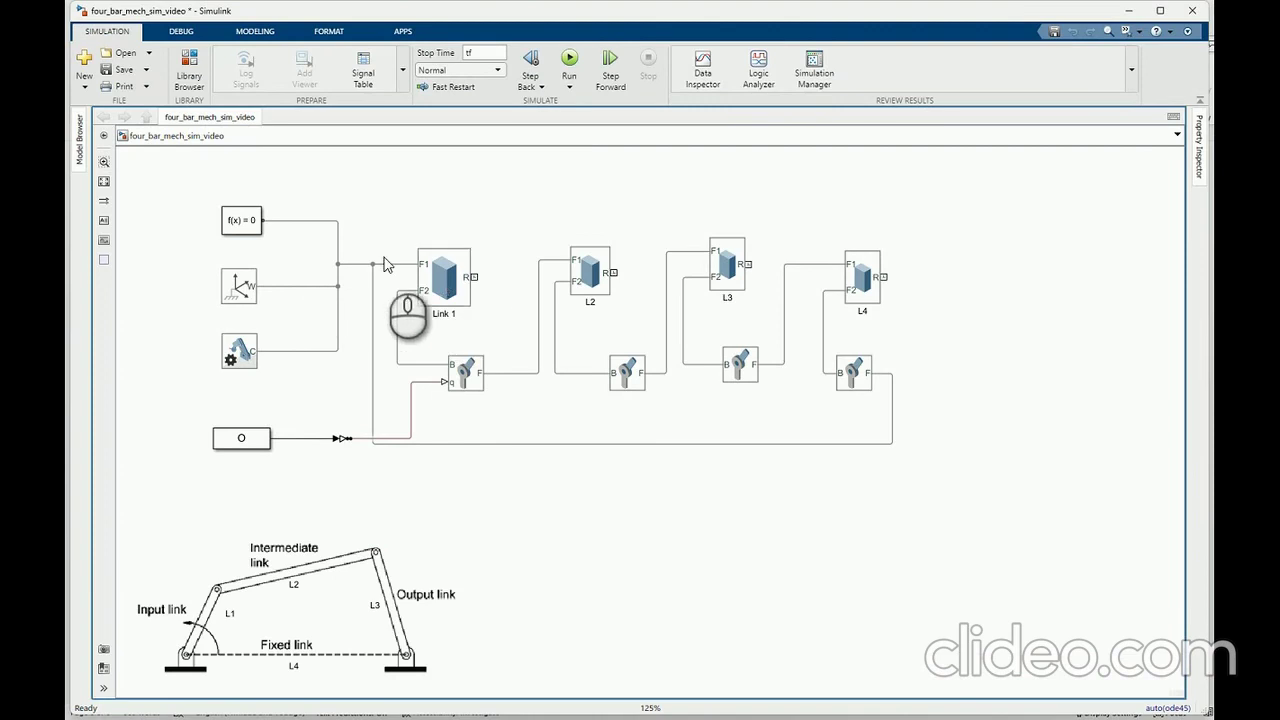
click(447, 283)
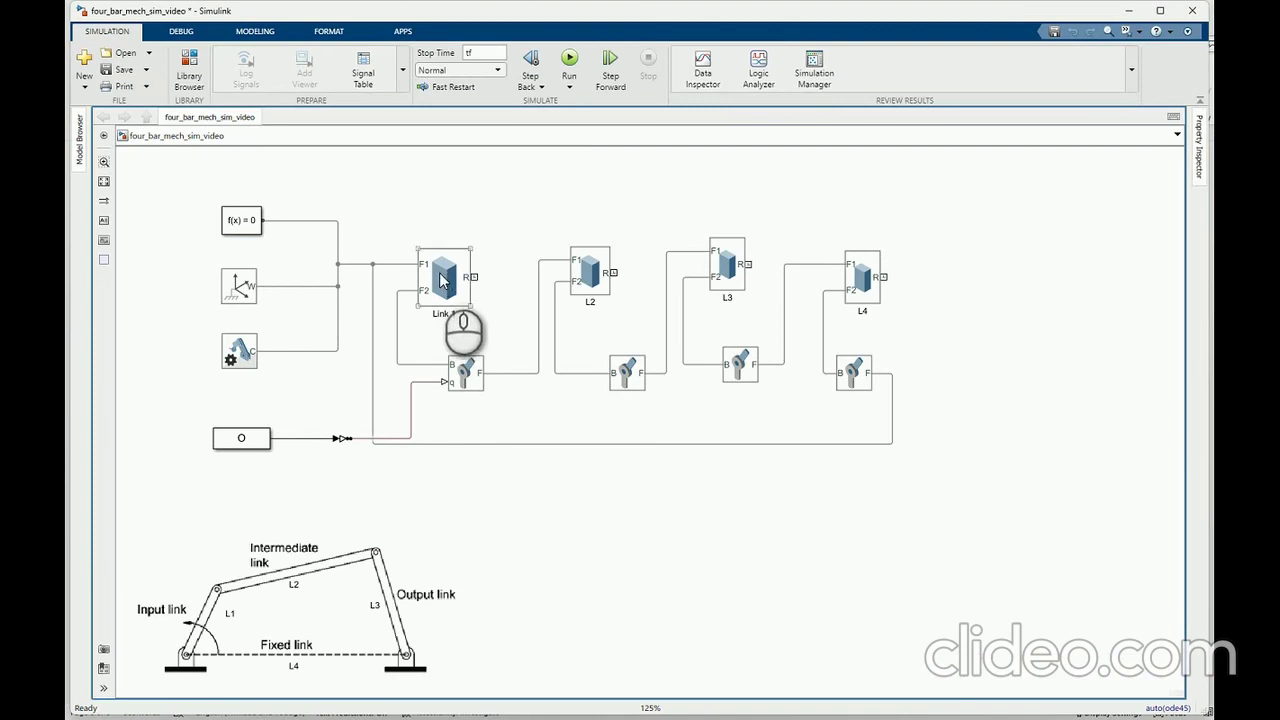
click(395, 277)
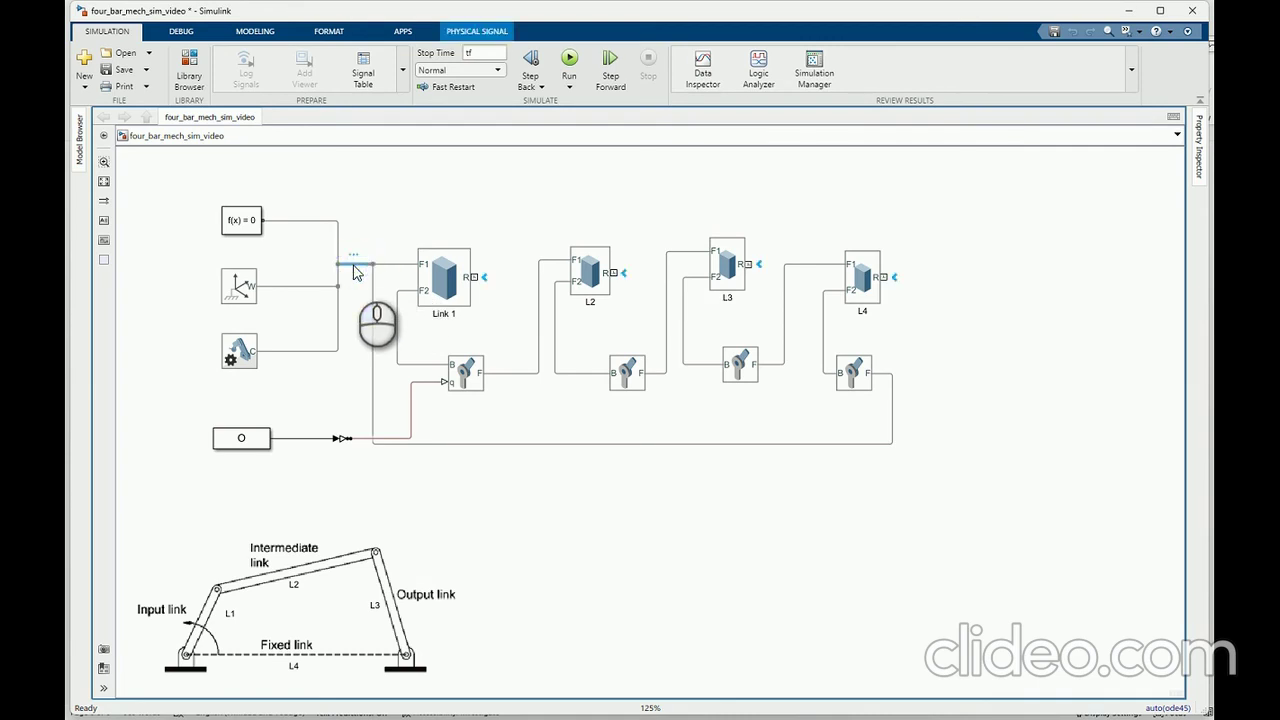
key(Delete)
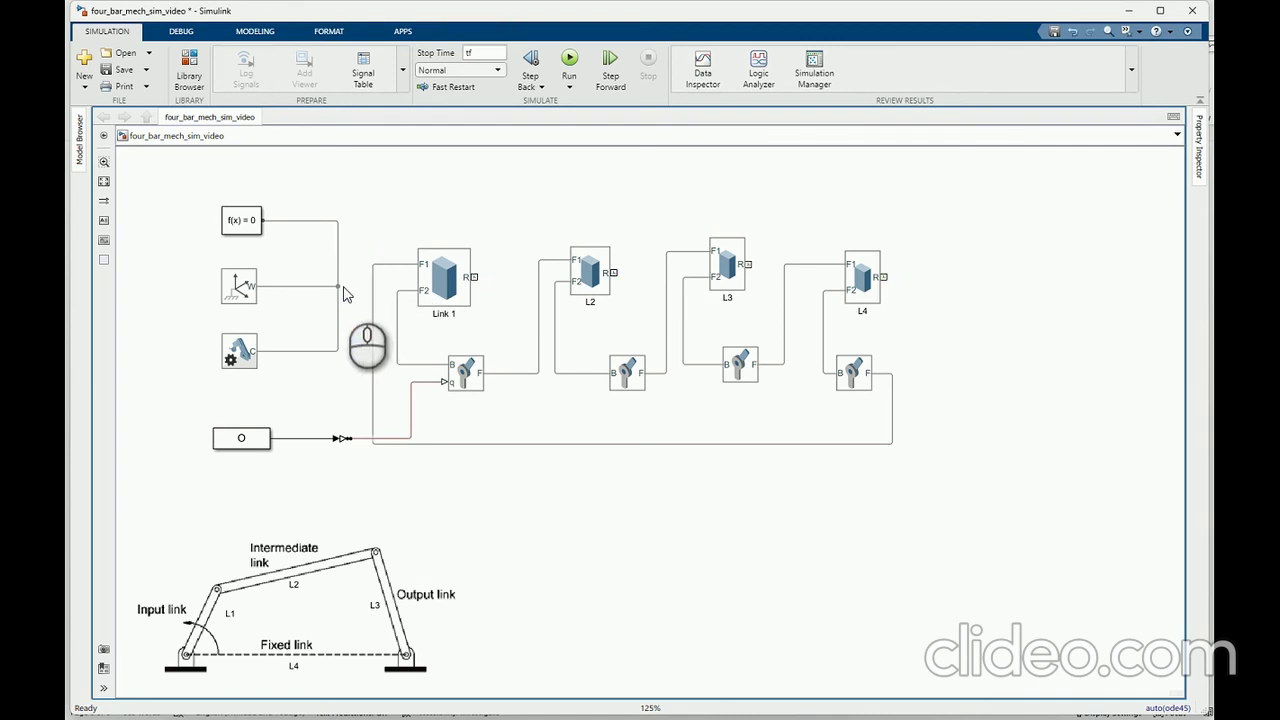
drag(341, 289, 822, 268)
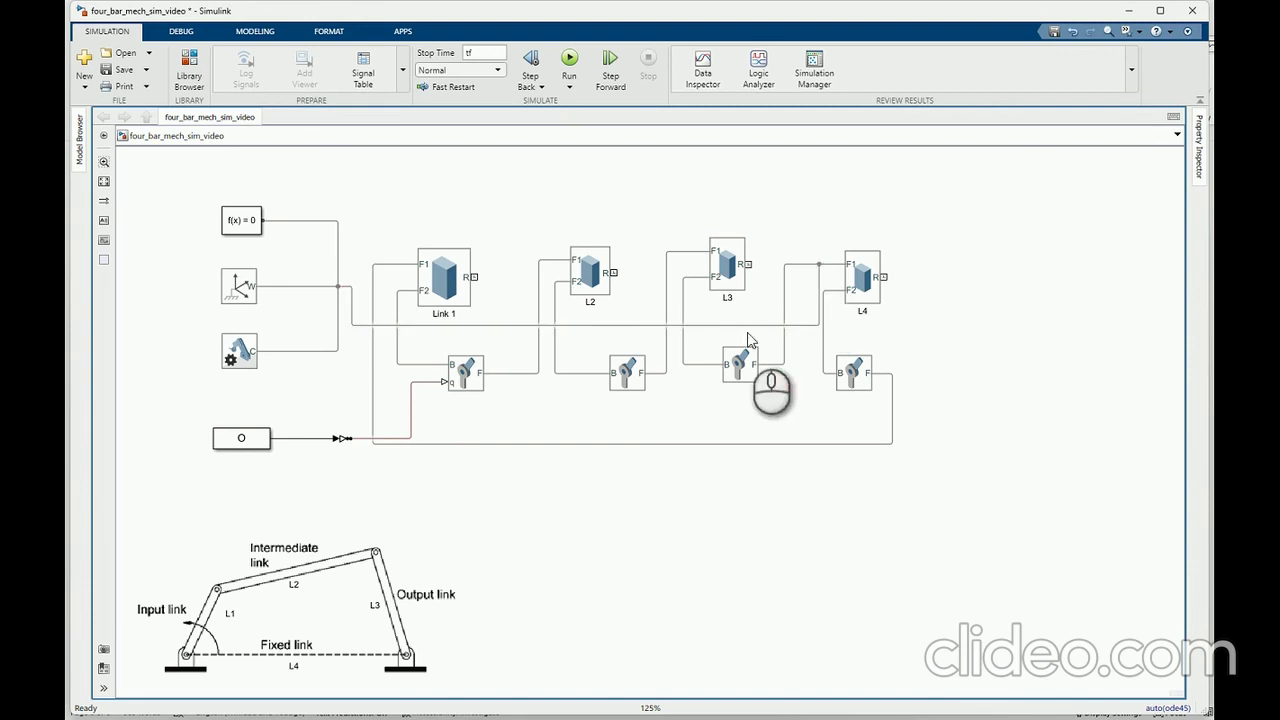
drag(752, 332, 736, 168)
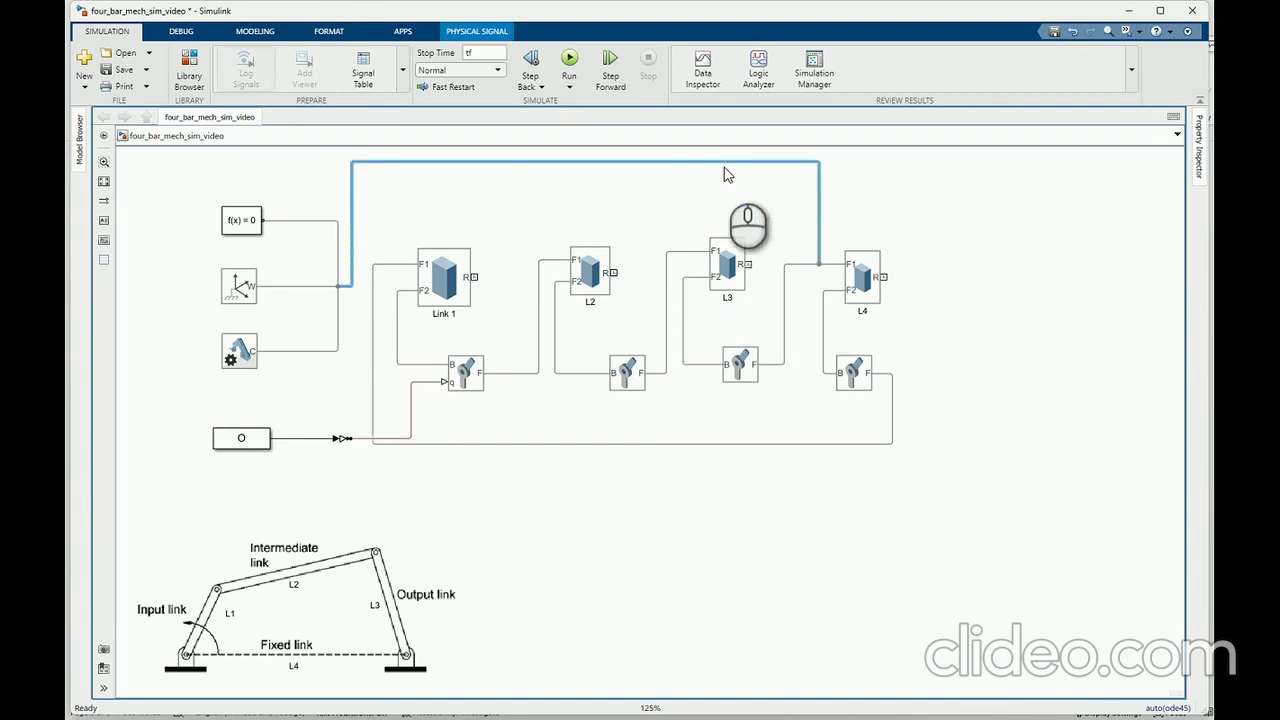
key(Delete)
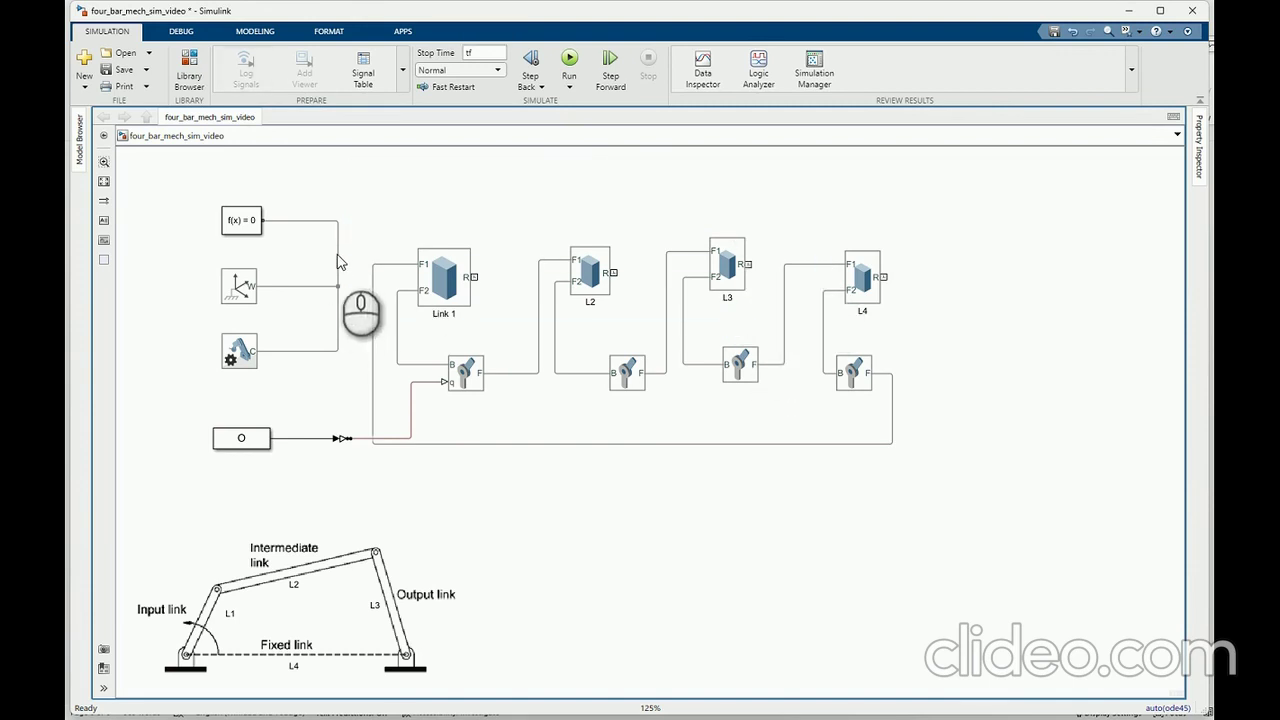
Step: Connect the shared line of the solver, world frame and mechanism configuration blocks to L4's F1 port, routing it above the link blocks
drag(338, 262, 812, 265)
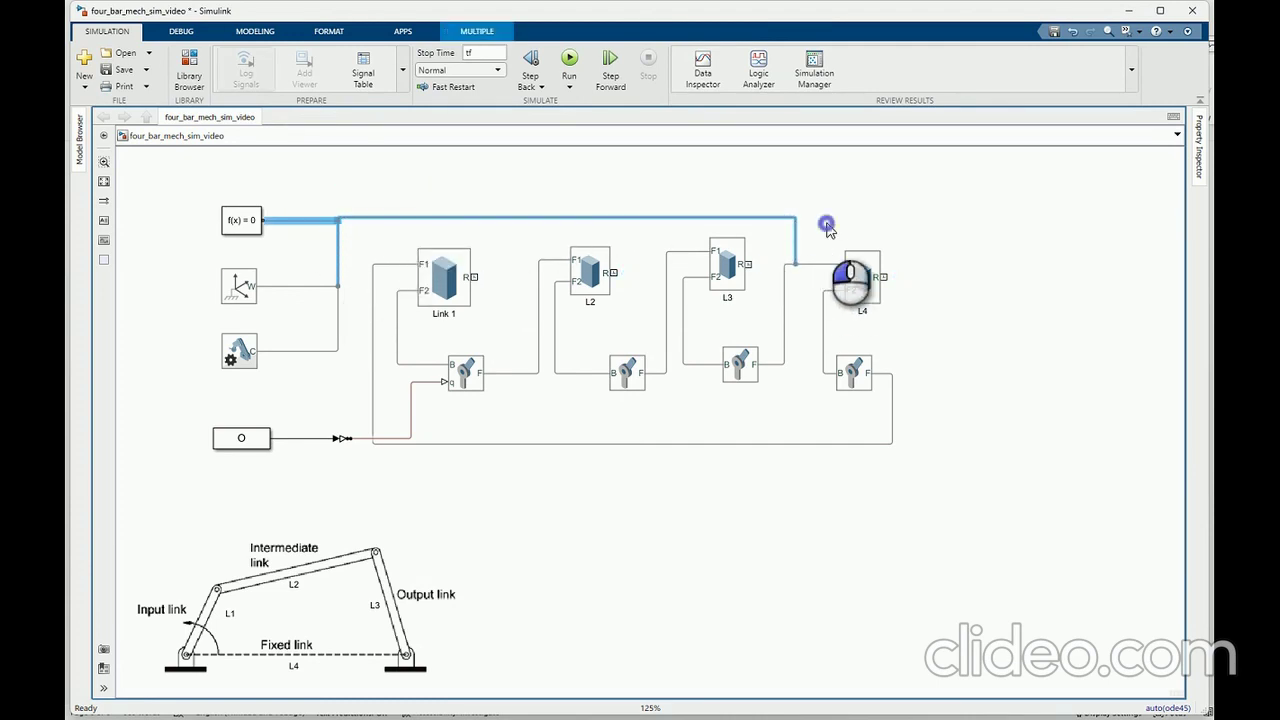
click(826, 220)
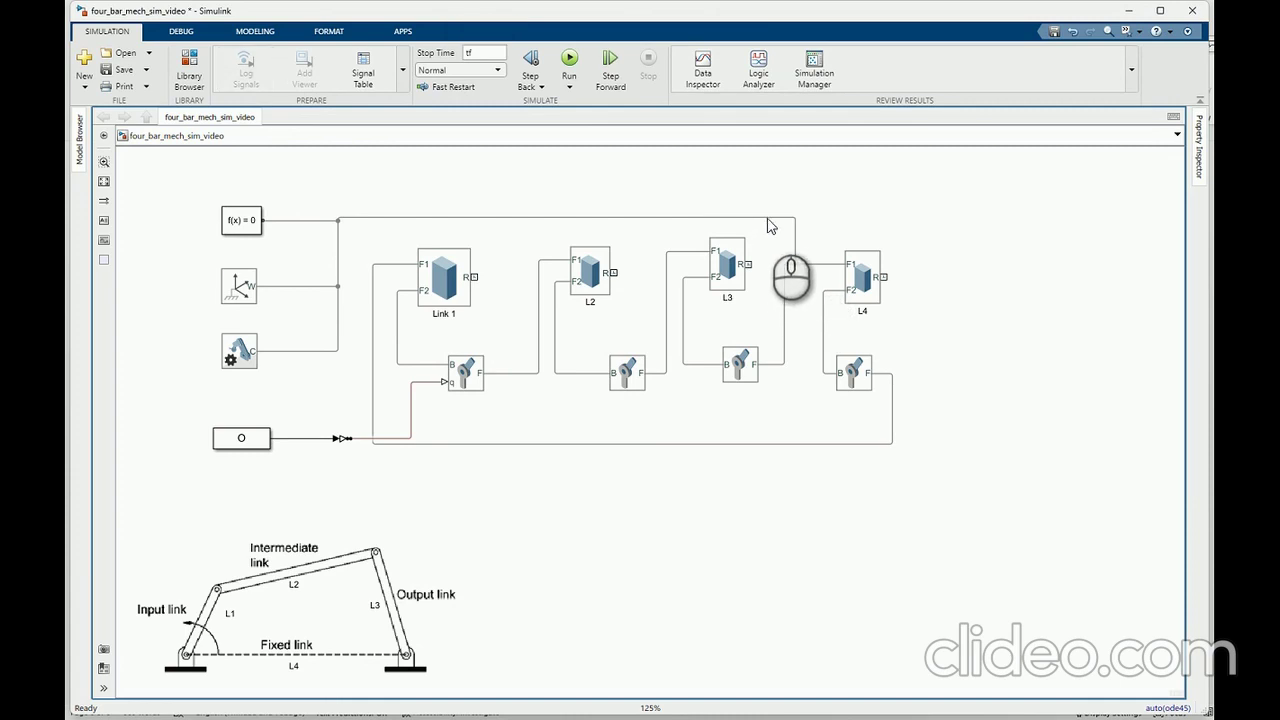
drag(384, 218, 413, 193)
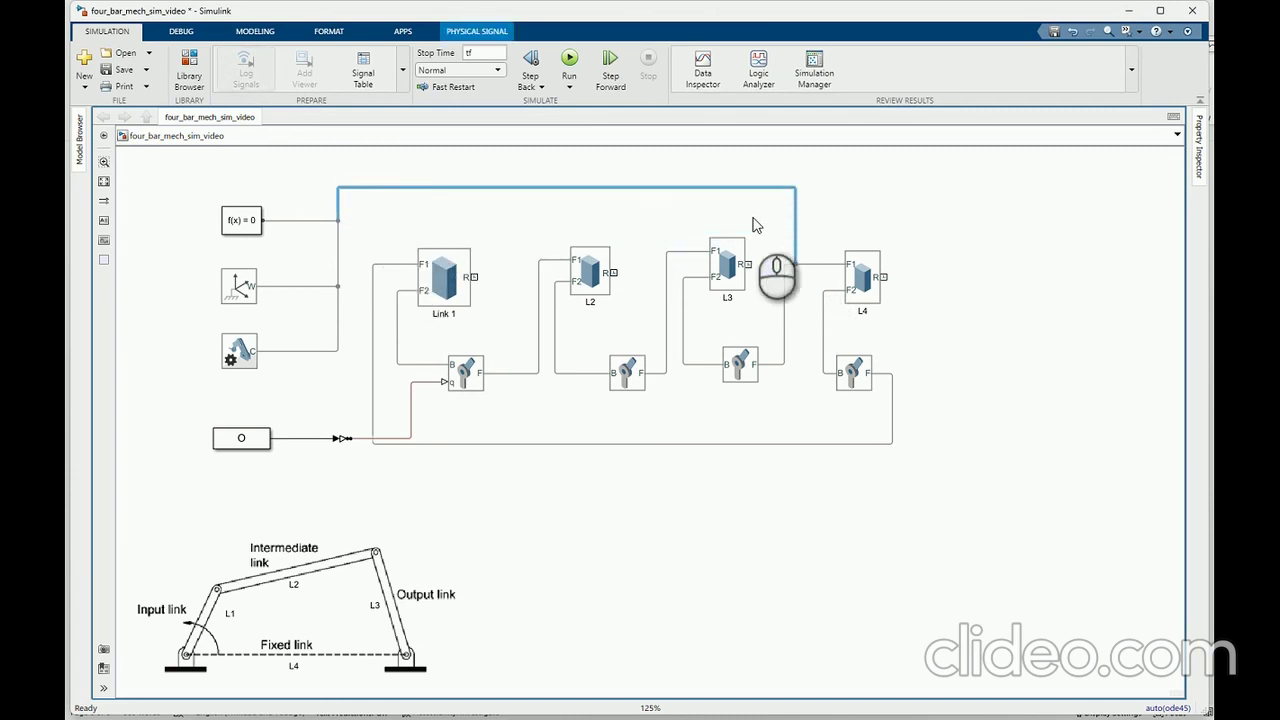
click(823, 194)
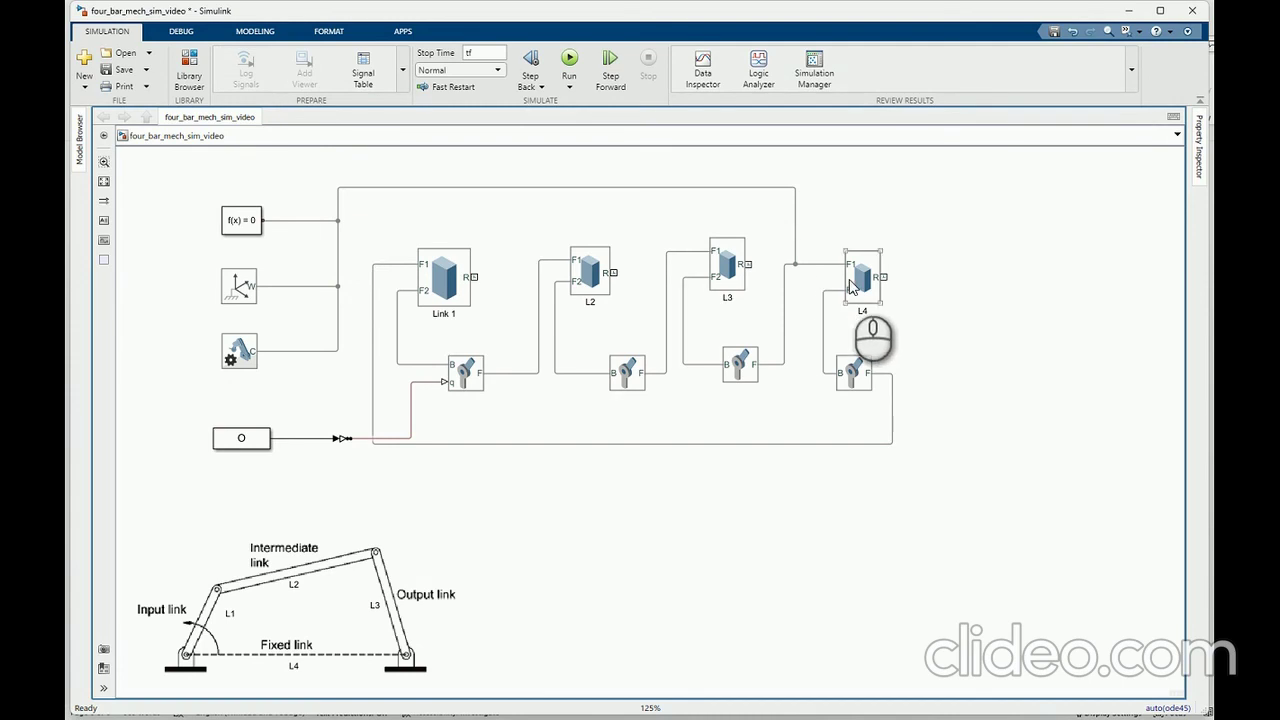
Step: Run the four-bar simulation and replay the animation with link L4 highlighted to check whether it is fixed
click(570, 60)
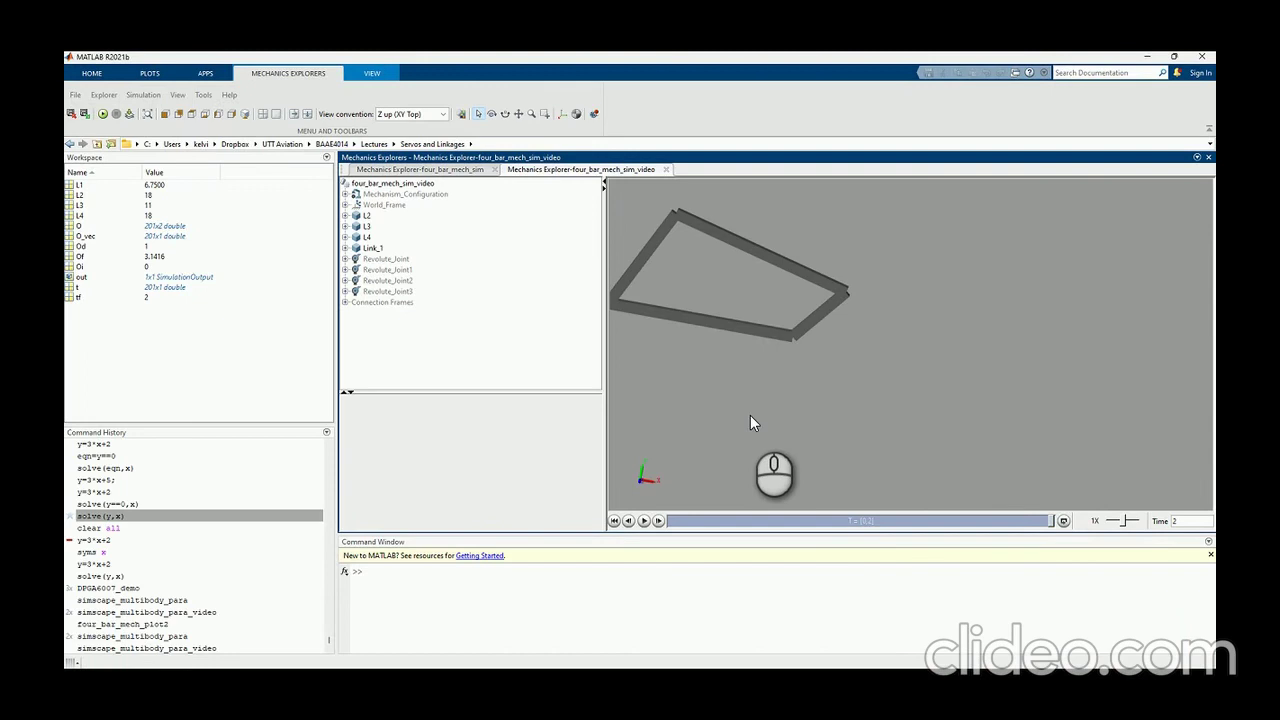
click(644, 521)
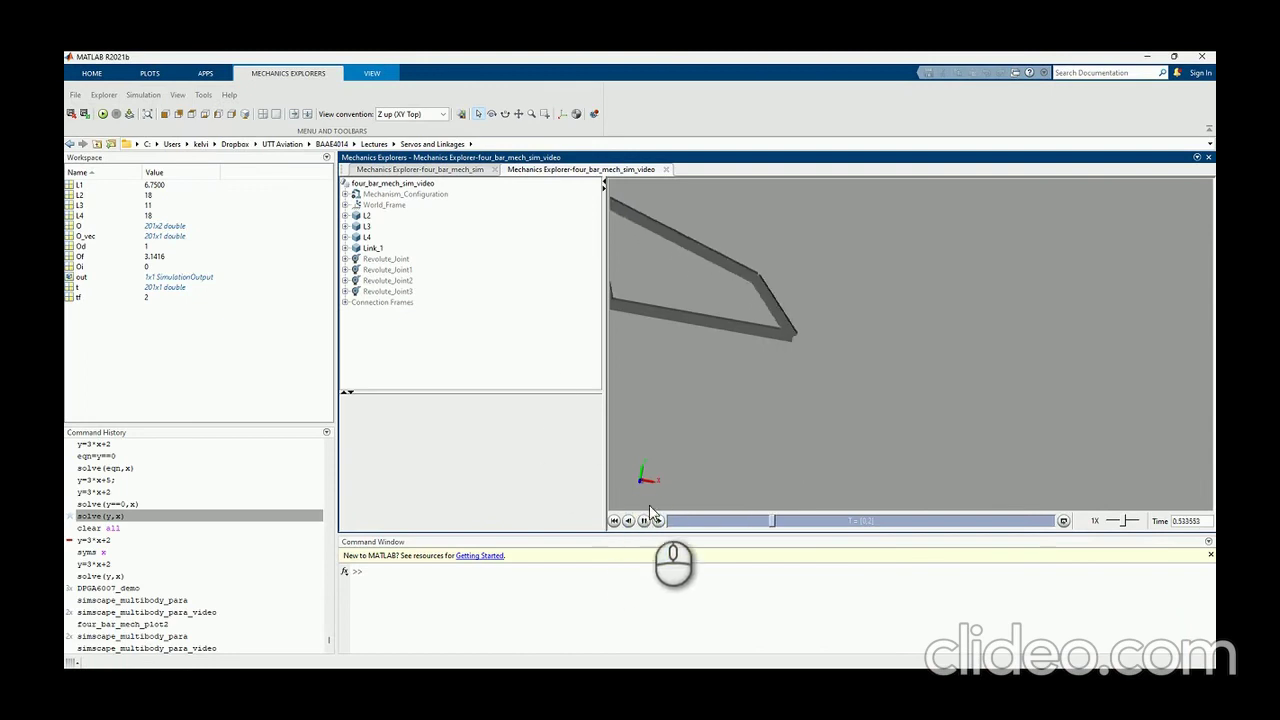
click(366, 237)
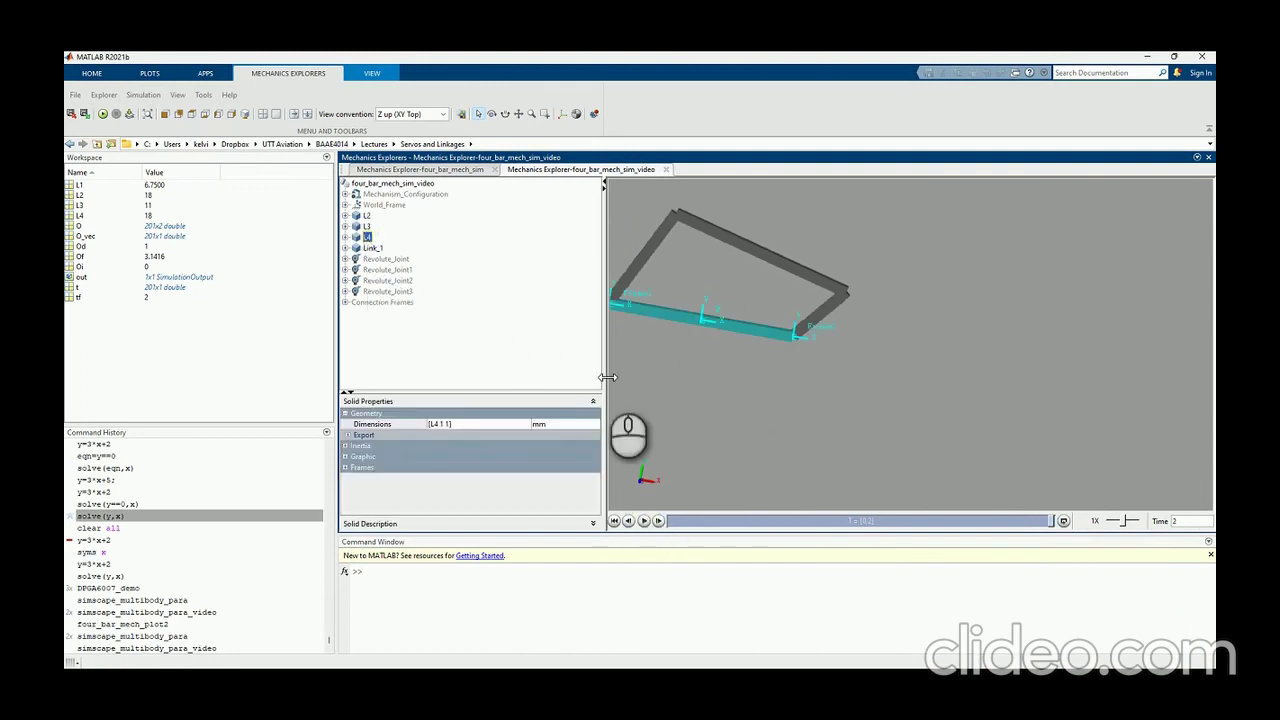
click(645, 521)
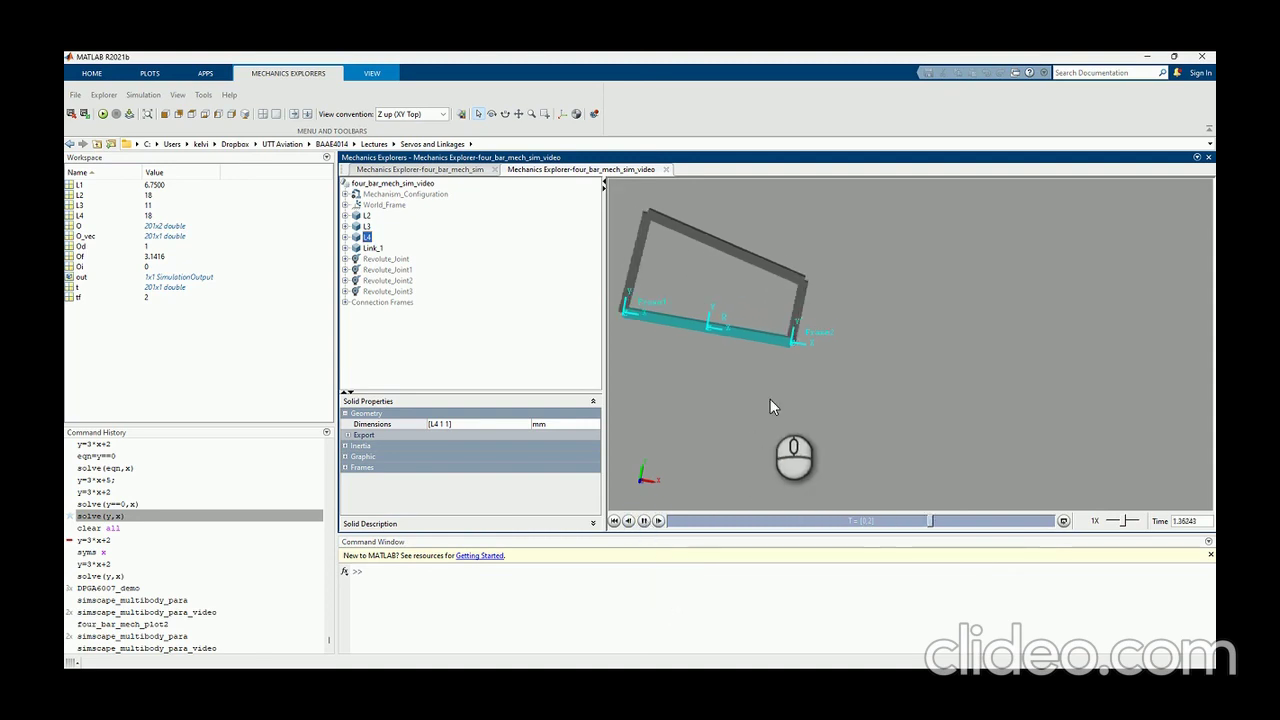
Step: Examine the motion of Link_1 and L2 by highlighting each in turn and replaying the animation from the opposite view angle
click(372, 248)
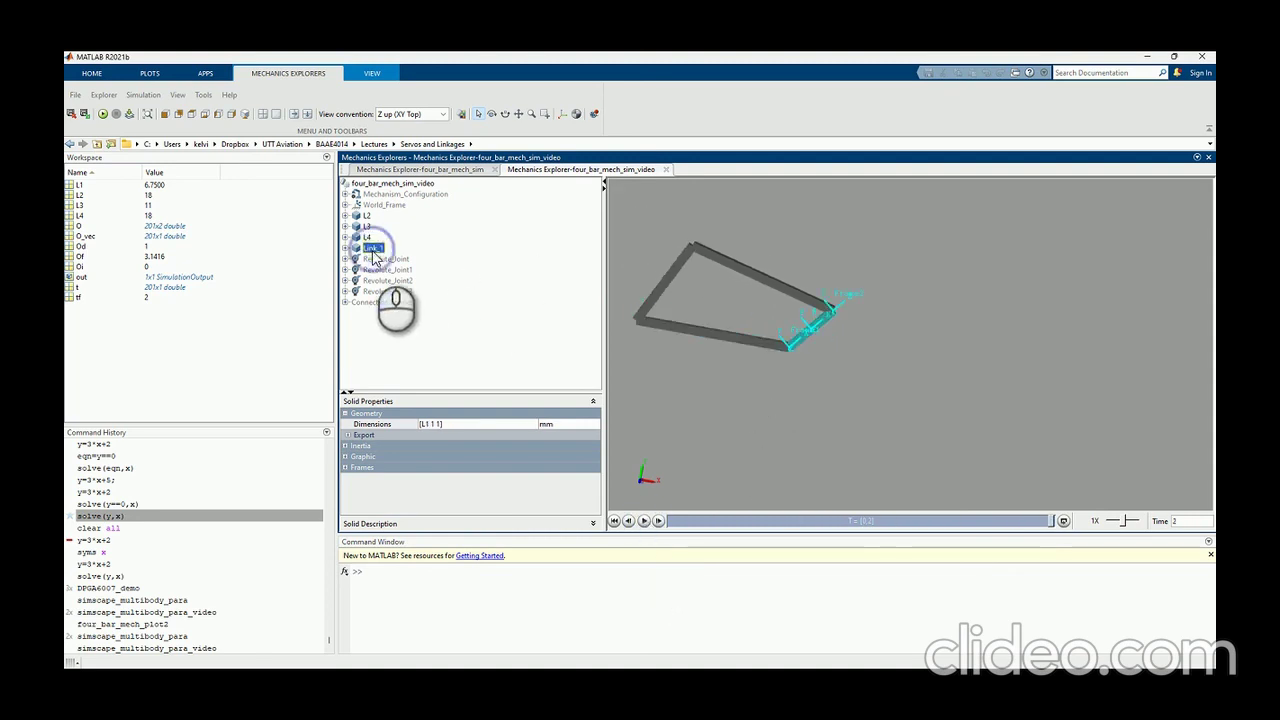
drag(863, 371, 683, 328)
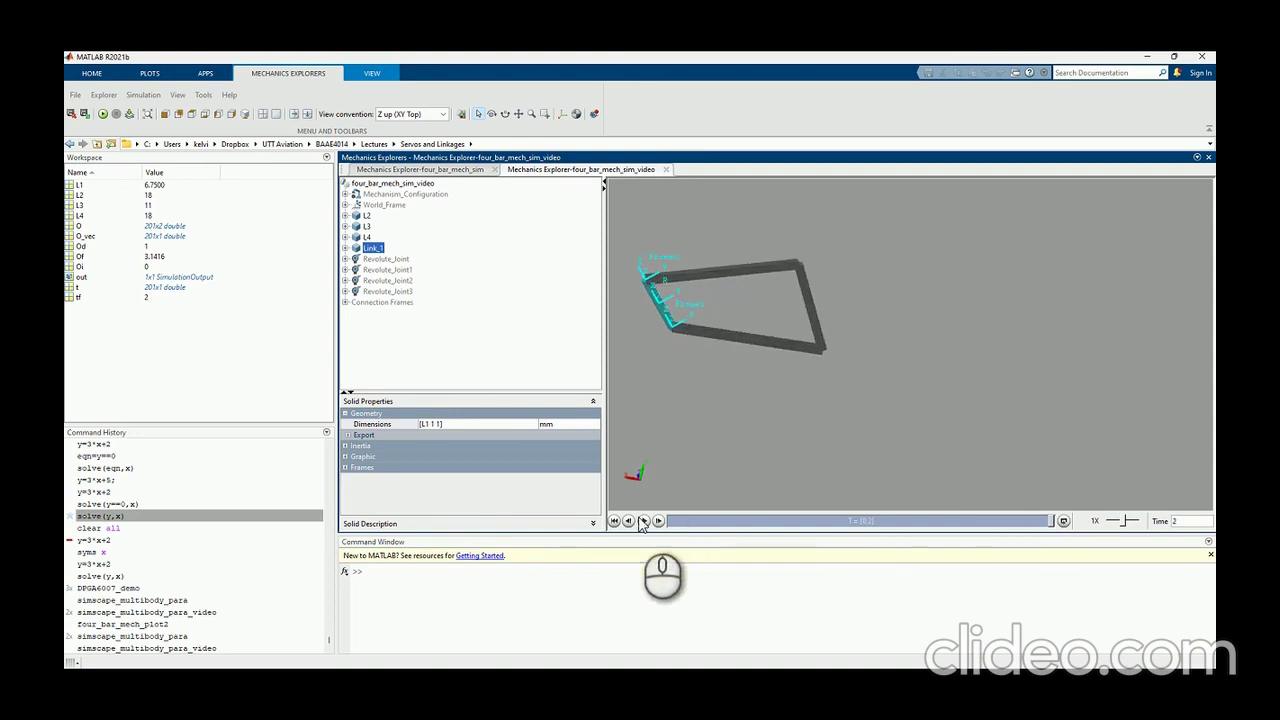
click(366, 215)
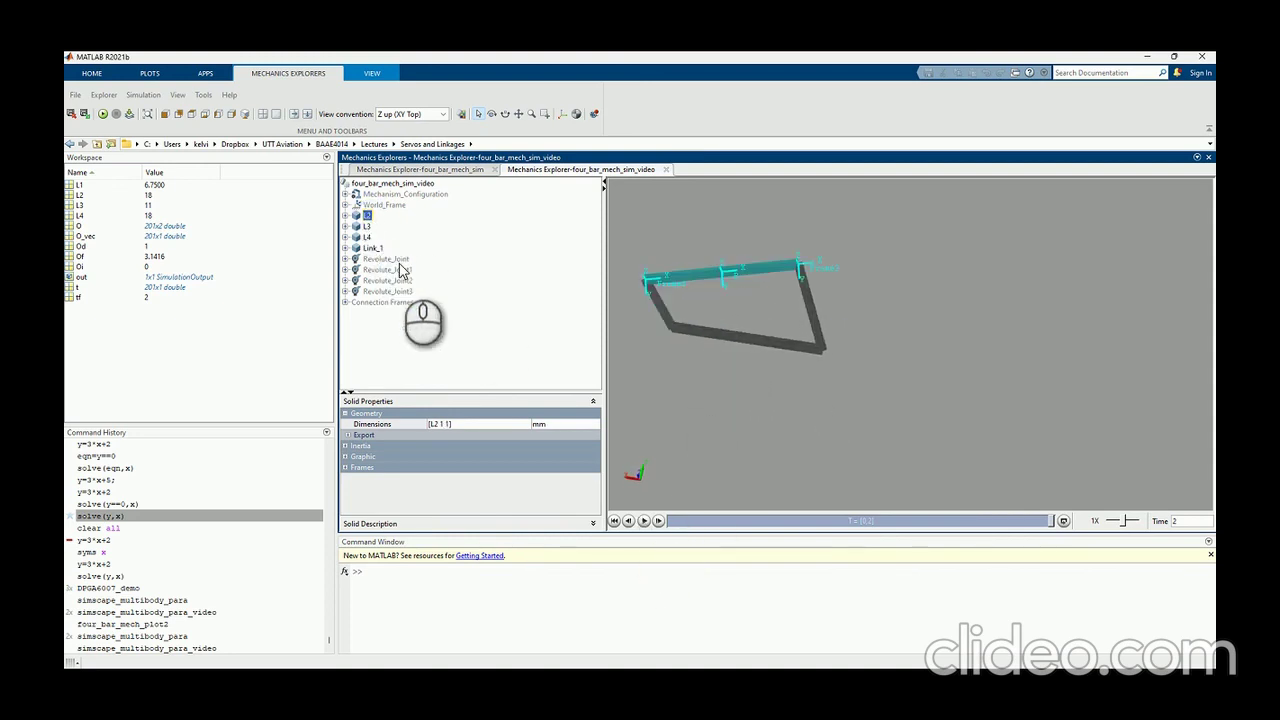
click(645, 521)
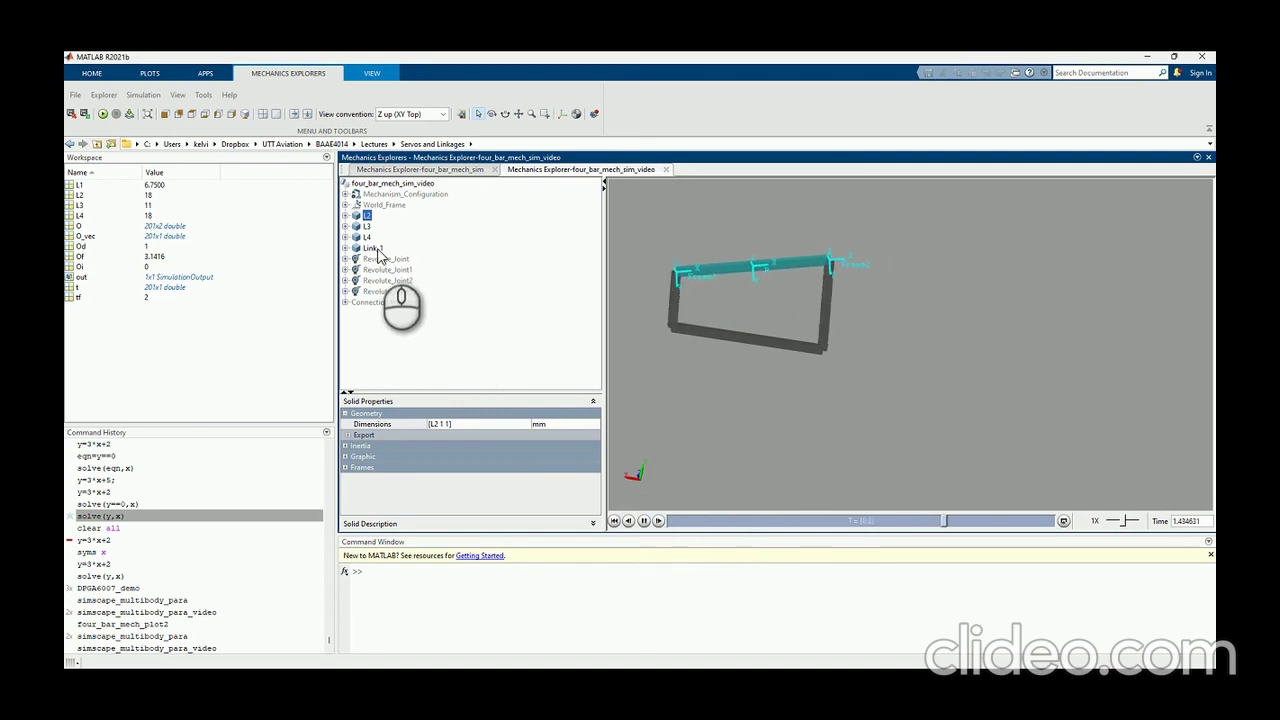
Step: Highlight Link_1, replay its motion, and rewind the animation to time 0 to examine its starting position
click(375, 249)
click(643, 521)
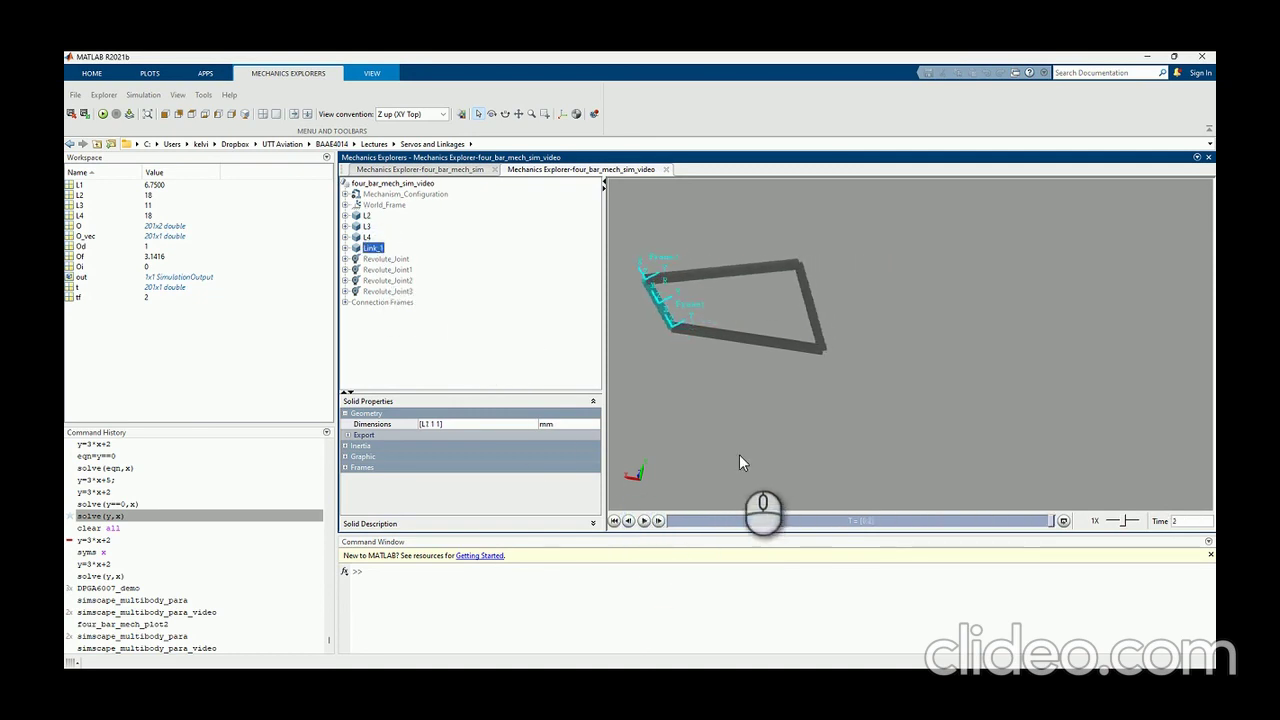
click(645, 521)
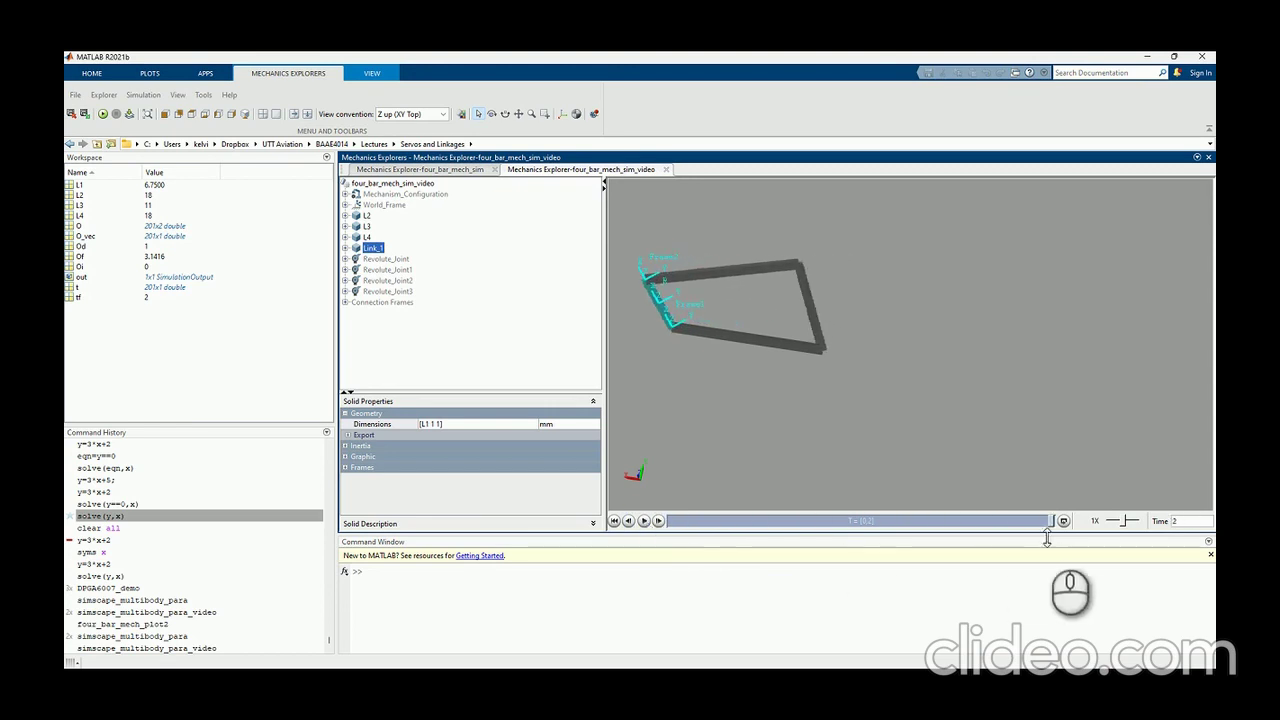
drag(1055, 535, 586, 526)
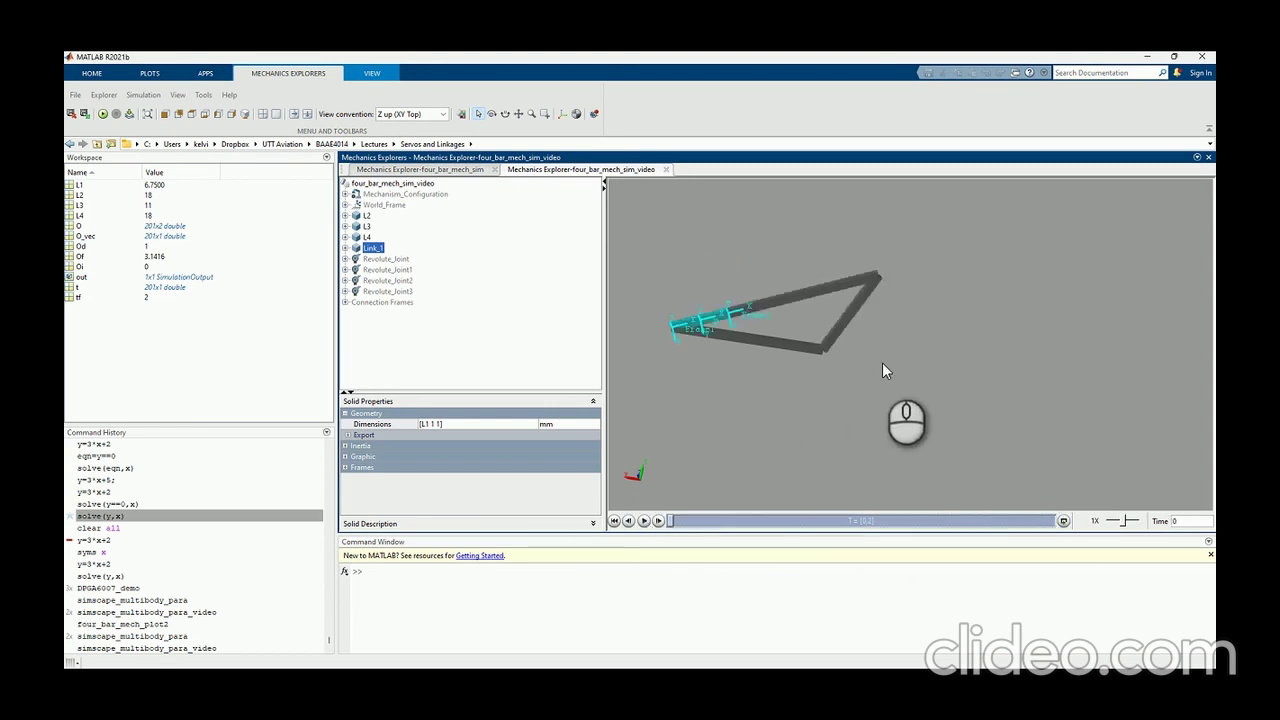
drag(826, 318, 828, 367)
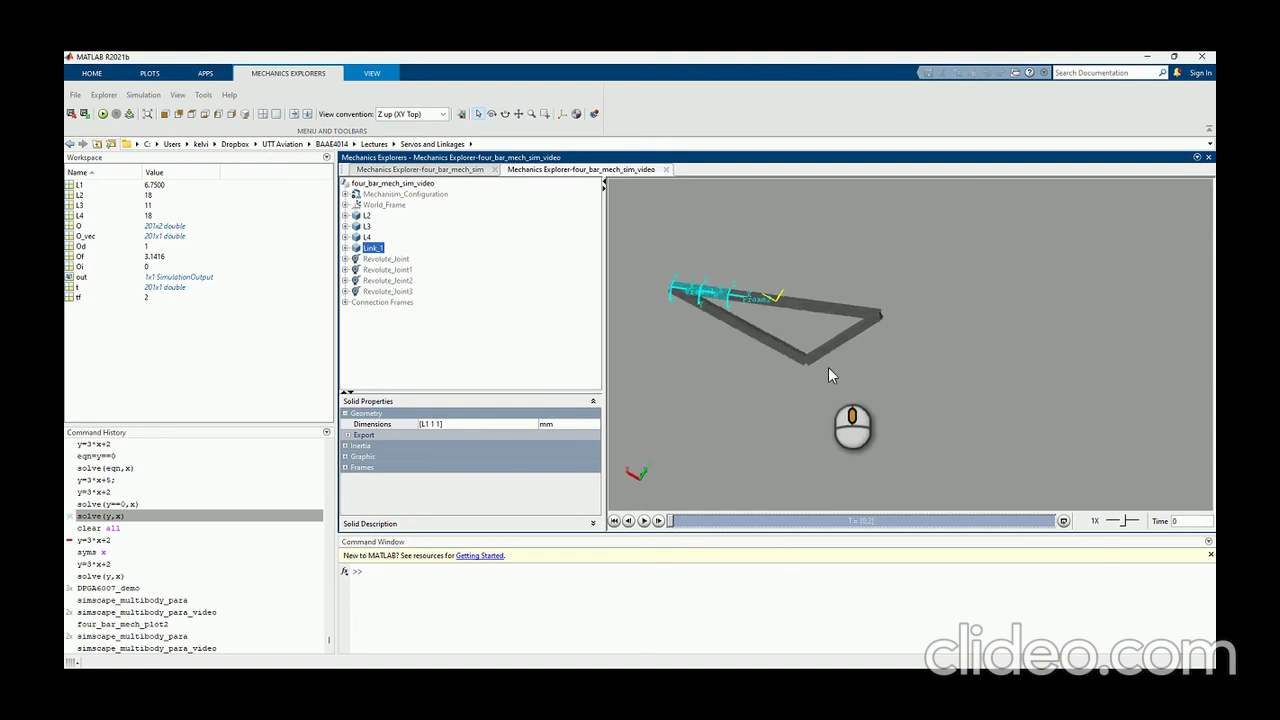
click(645, 521)
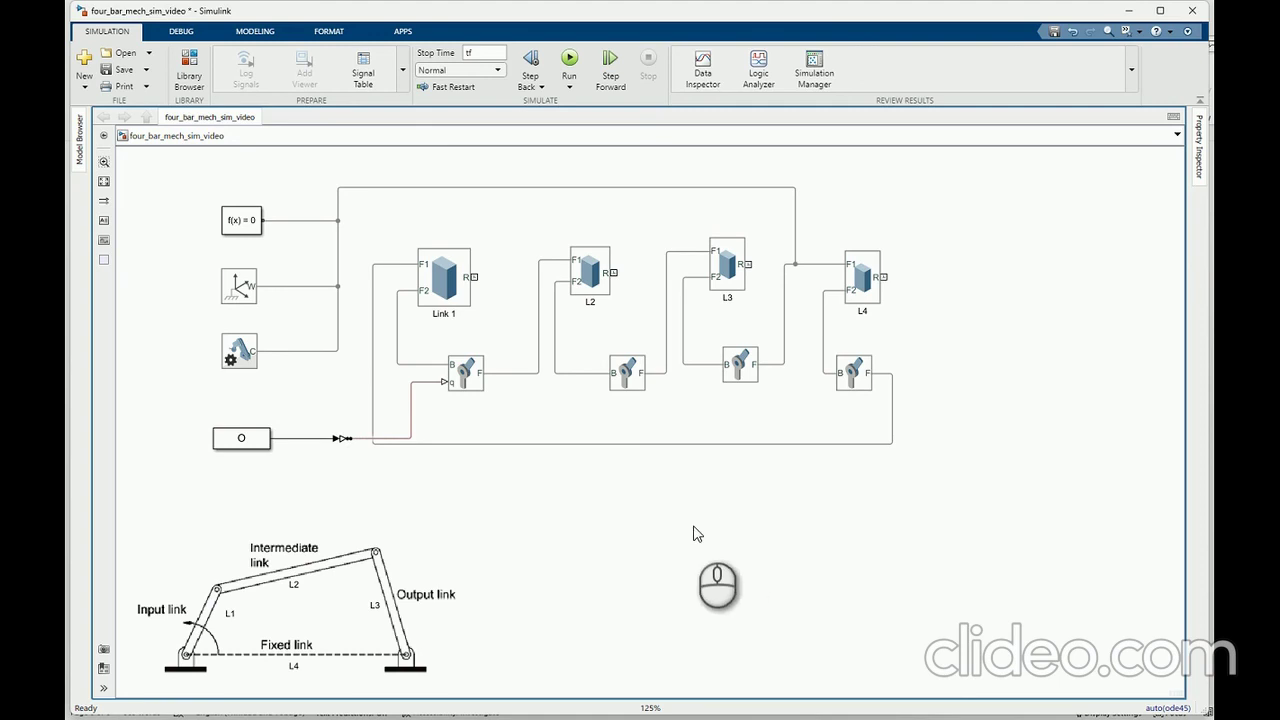
Step: Enable position and actuator torque sensing on the revolute joint attached to Link 1 in the Simulink model
click(586, 503)
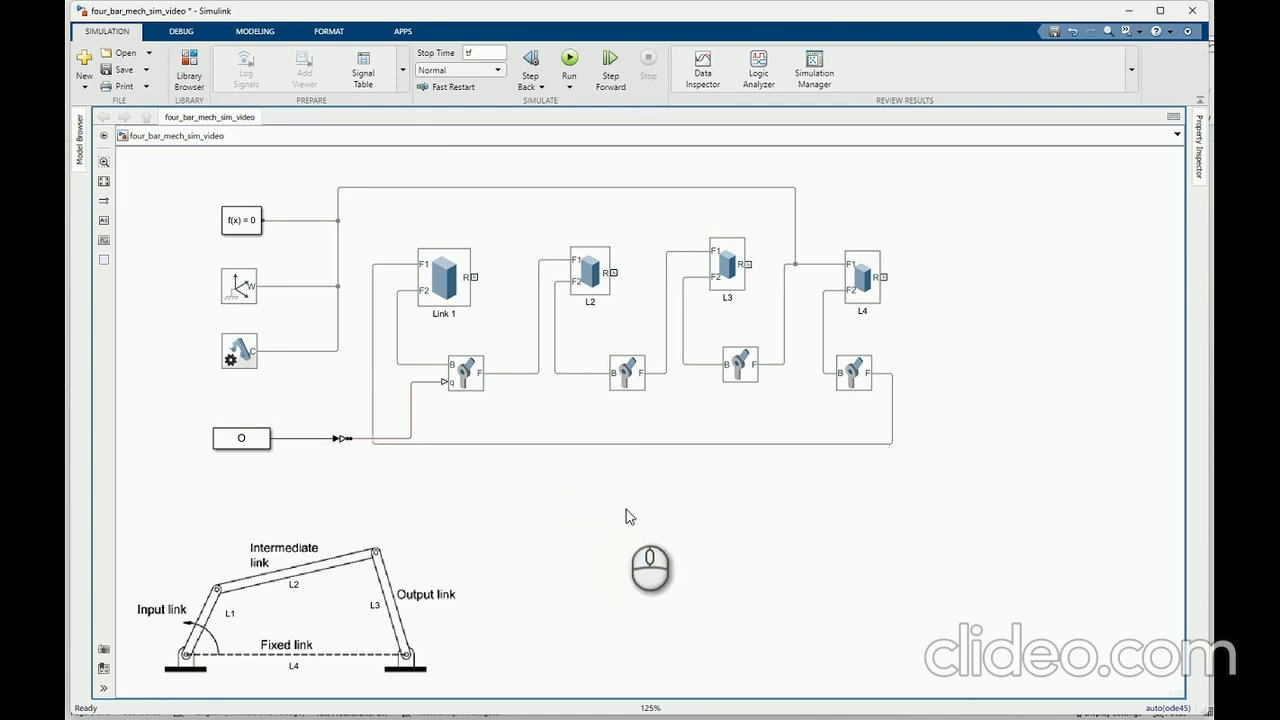
click(476, 386)
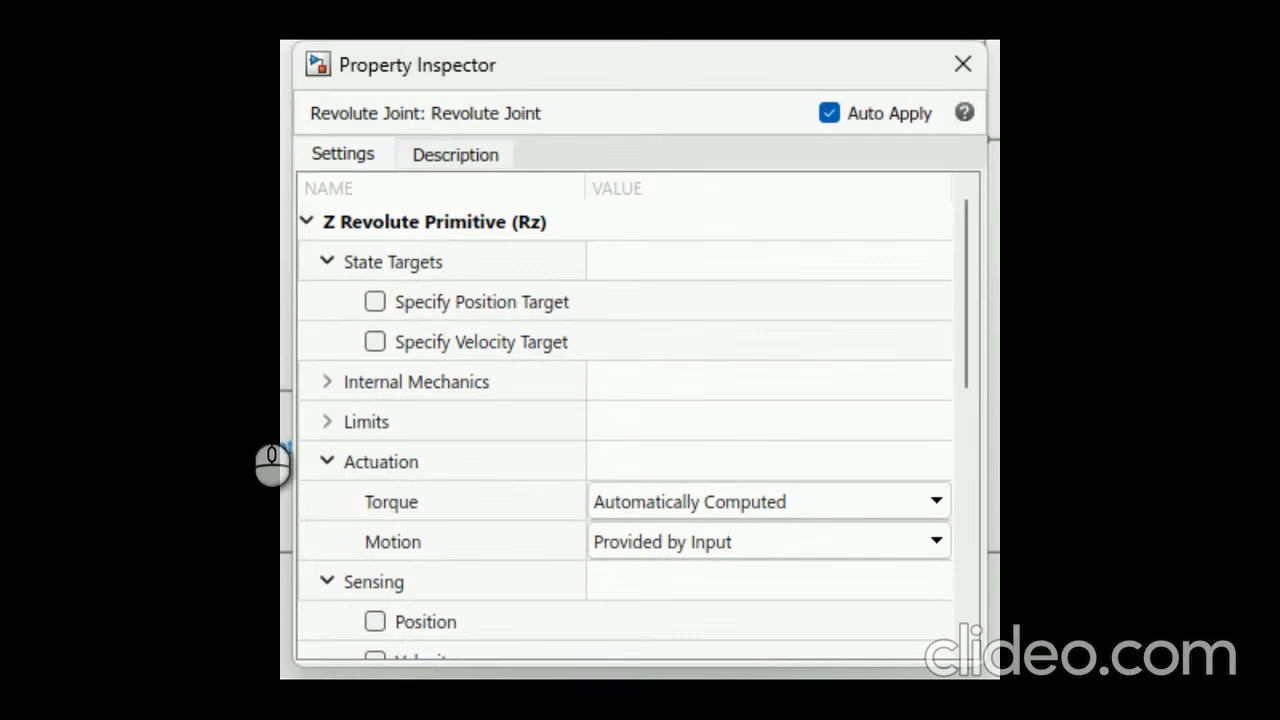
drag(966, 272, 976, 383)
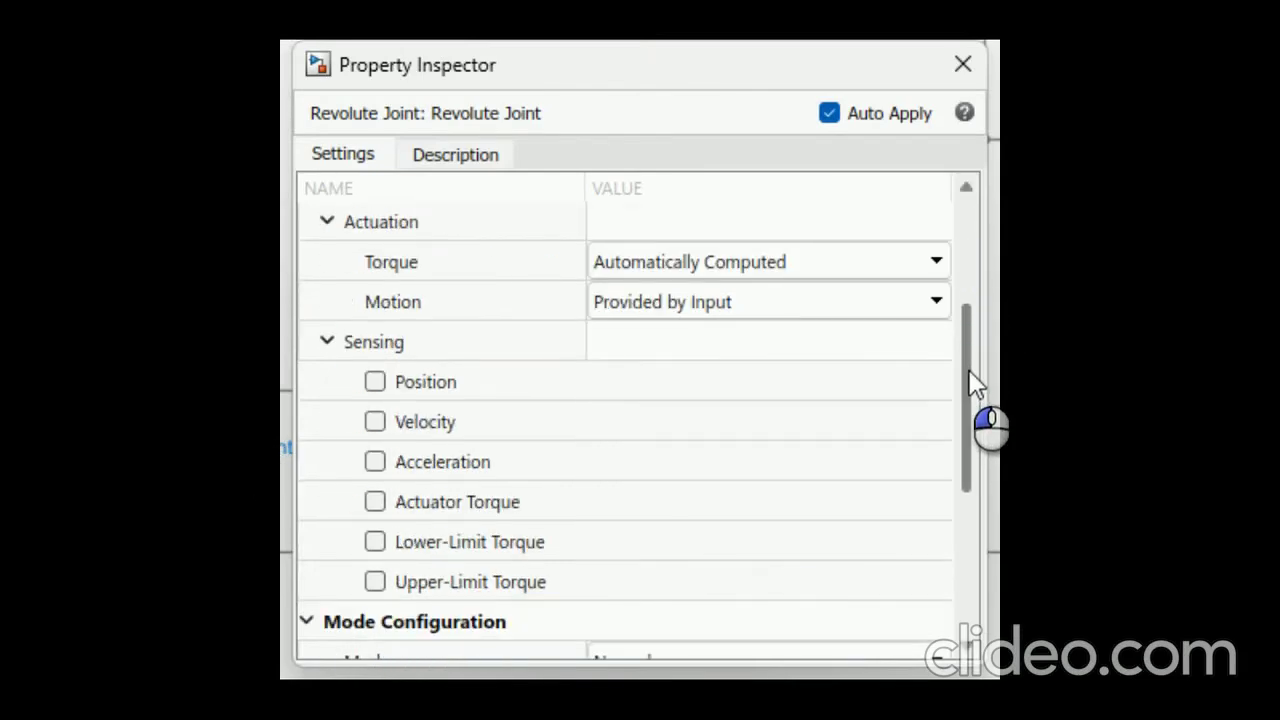
click(375, 382)
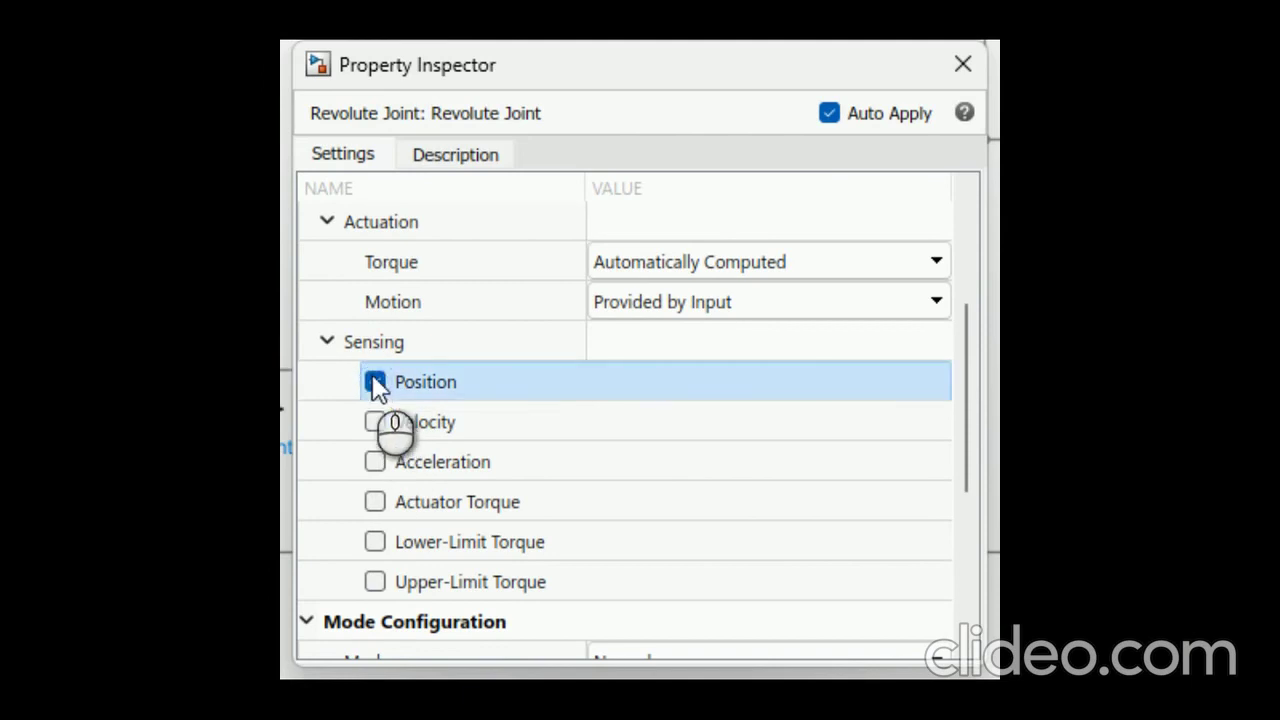
click(375, 502)
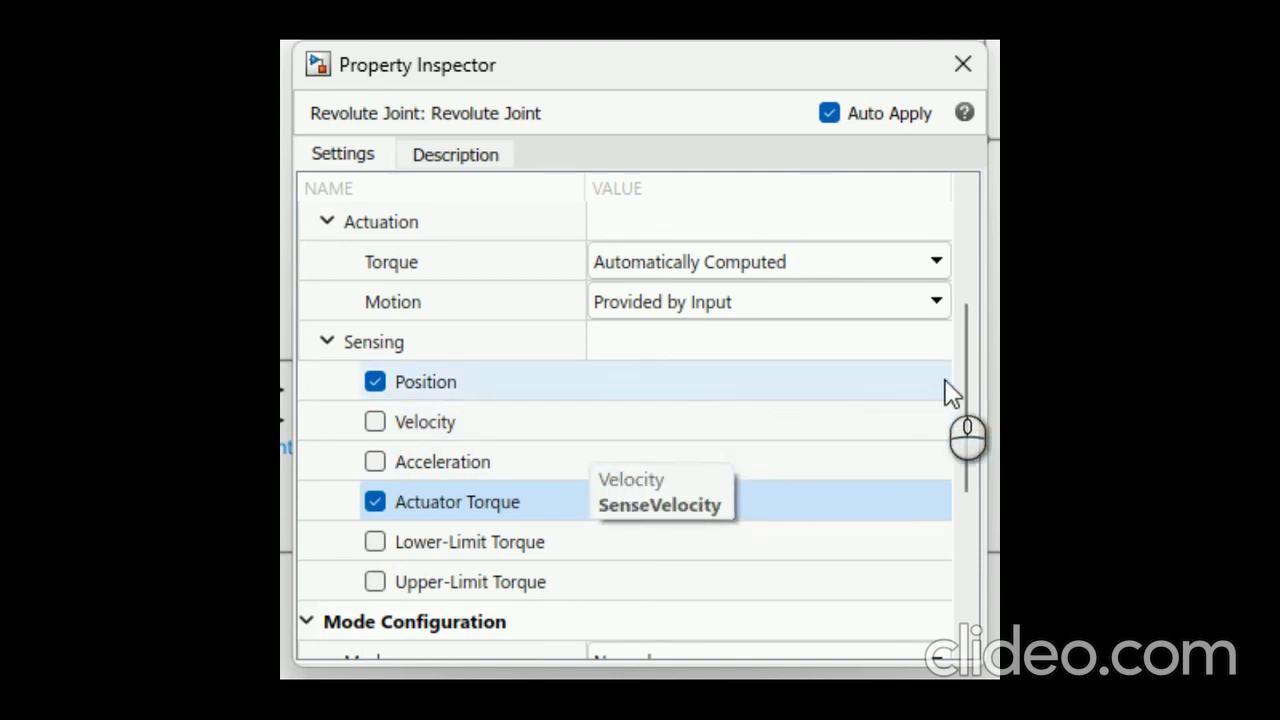
drag(970, 366, 943, 392)
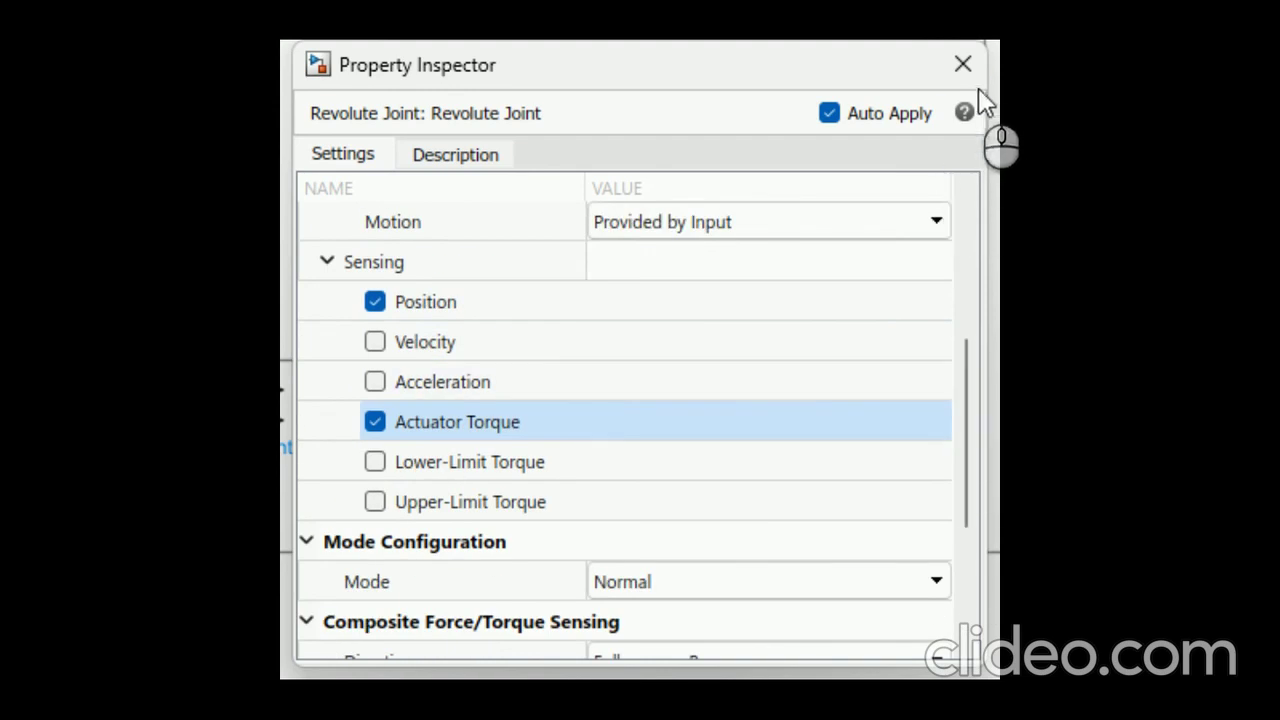
click(963, 65)
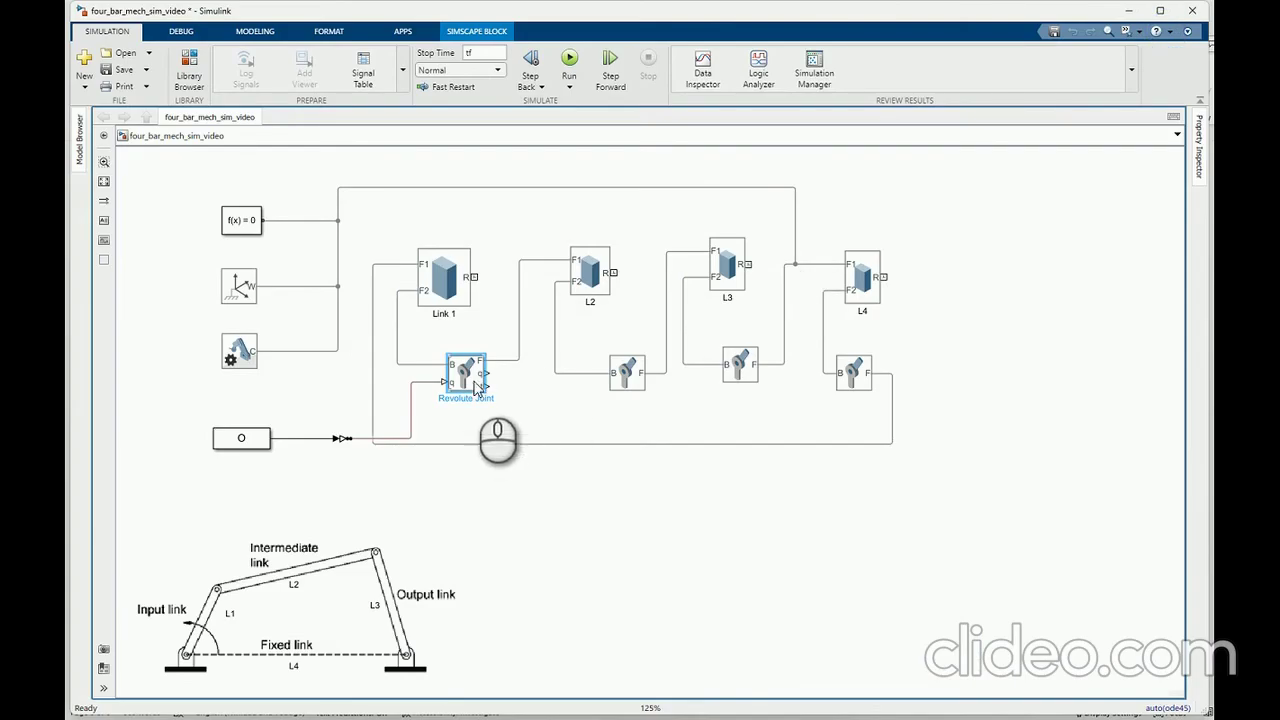
Step: Stretch the first revolute joint block vertically to space out its q and t output ports
drag(483, 386, 488, 417)
scroll(491, 408, up, 3)
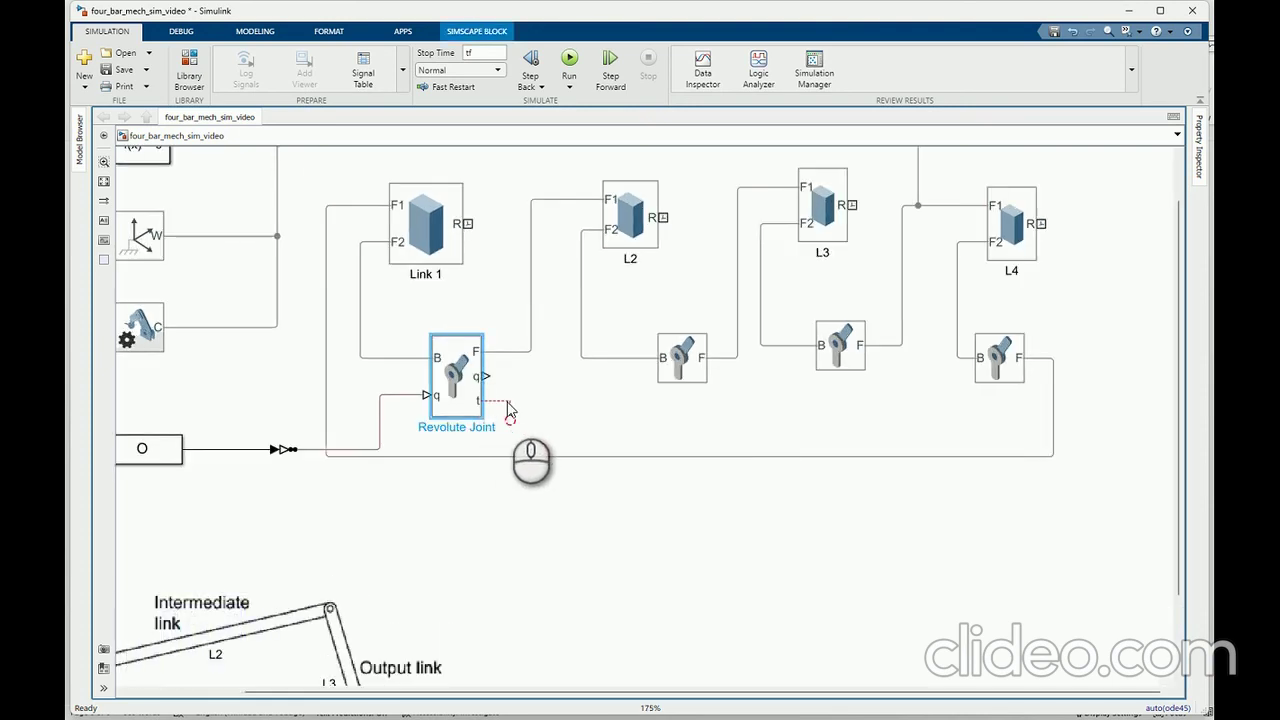
mouse_move(505, 405)
mouse_down()
mouse_move(509, 423)
mouse_move(532, 421)
mouse_move(490, 398)
mouse_up()
click(537, 415)
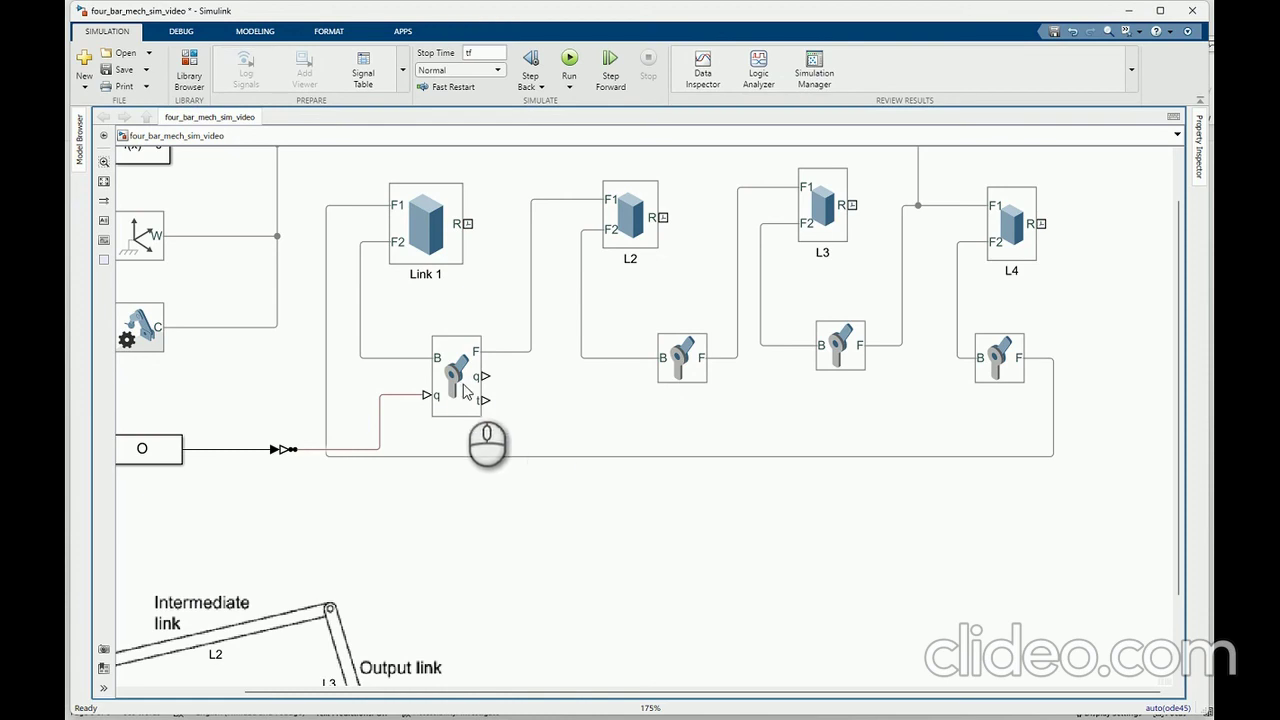
Step: Add a PS-Simulink Converter from the Simscape utilities near the first revolute joint and place a copy of it below
click(192, 72)
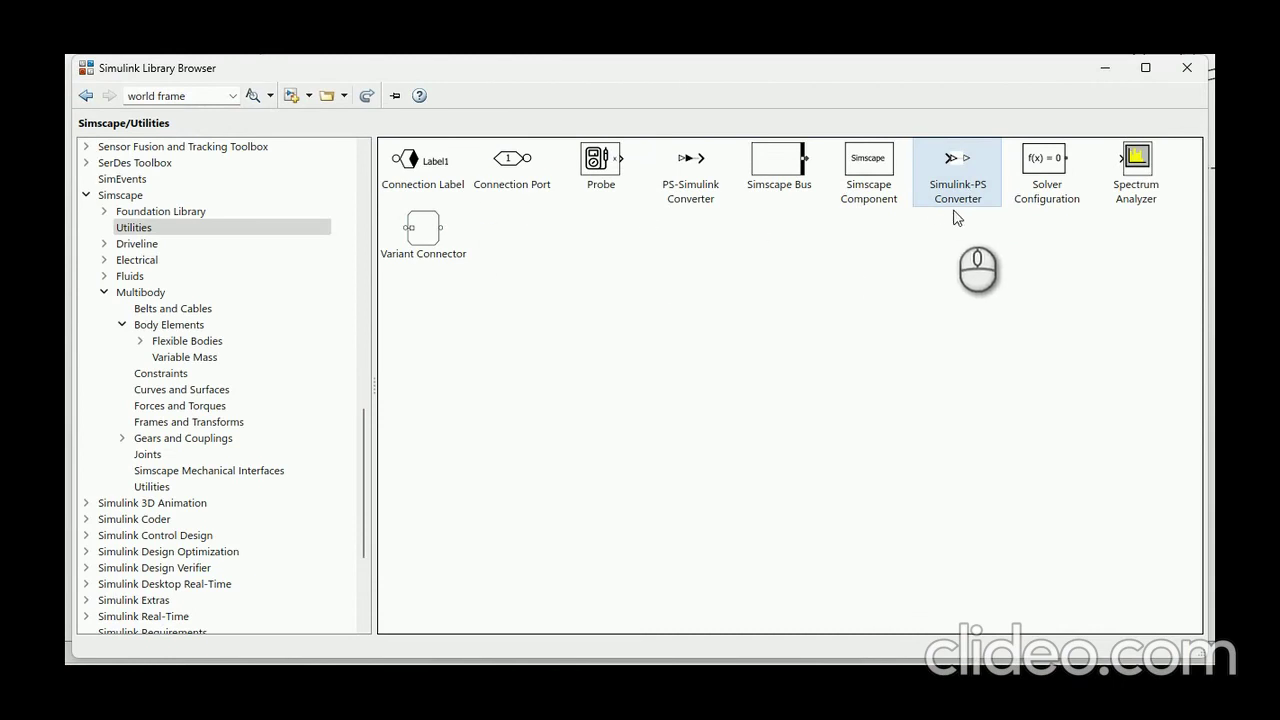
click(704, 192)
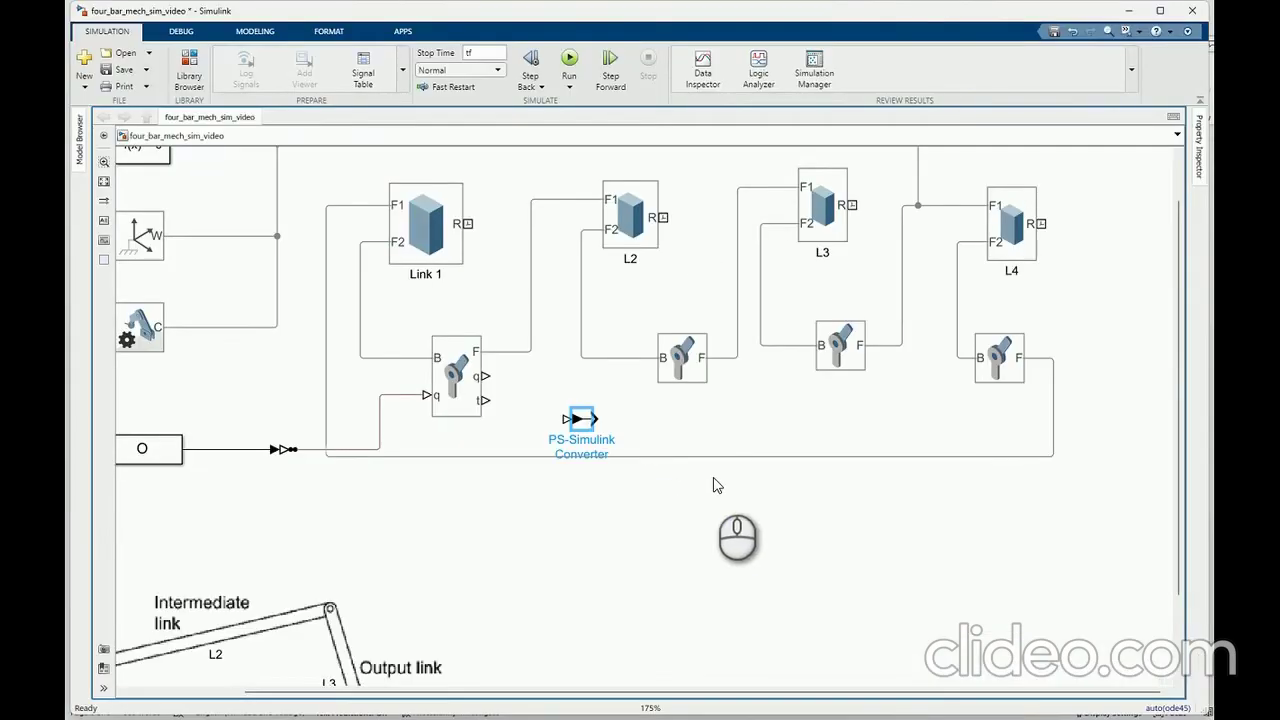
click(648, 497)
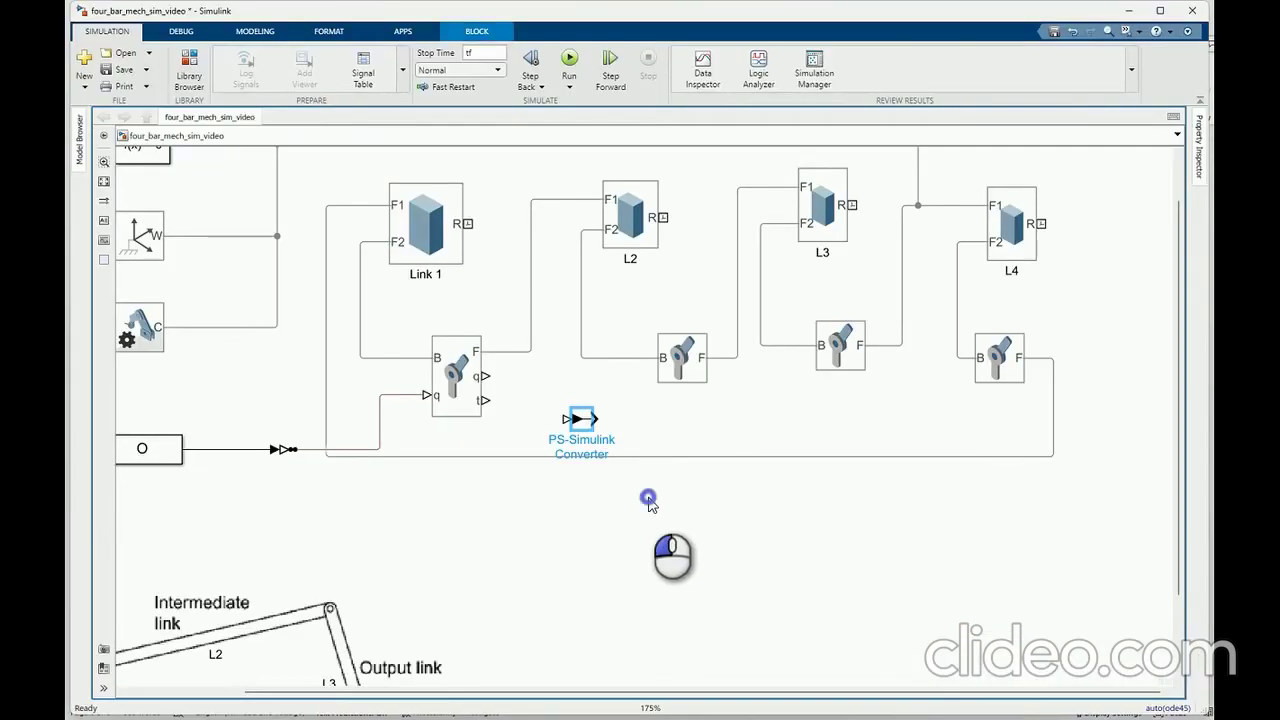
click(588, 420)
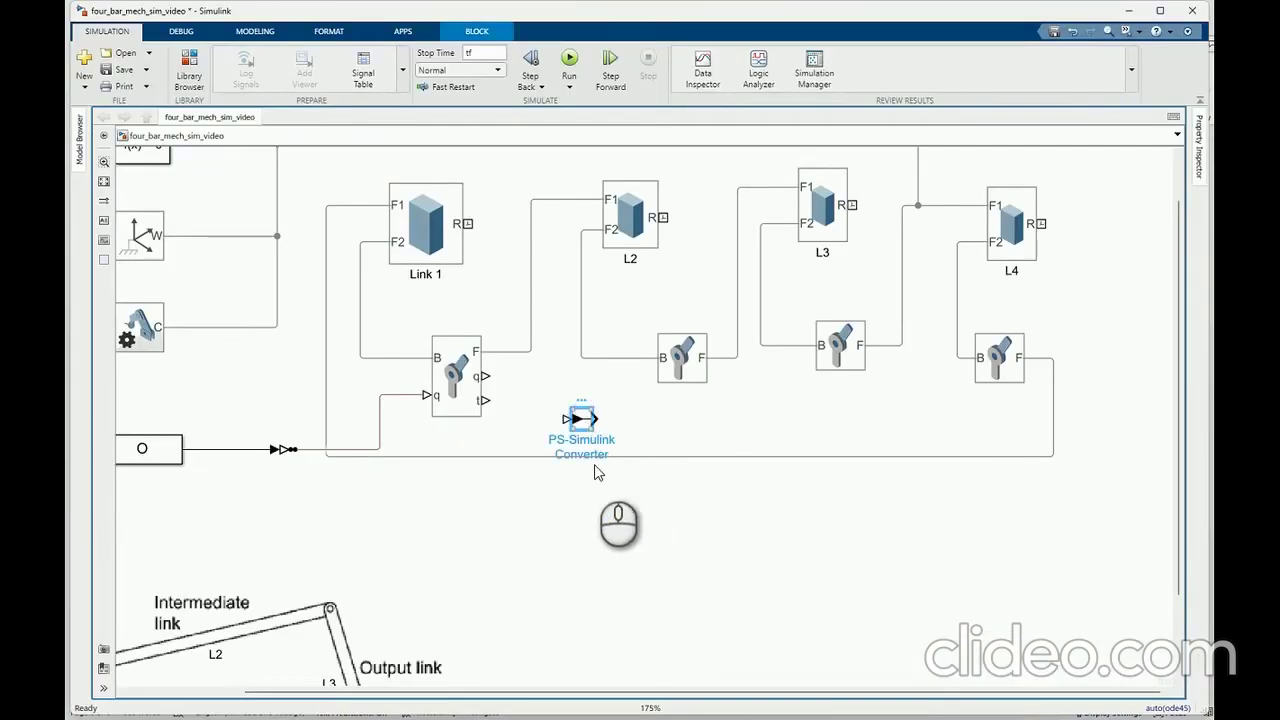
click(608, 516)
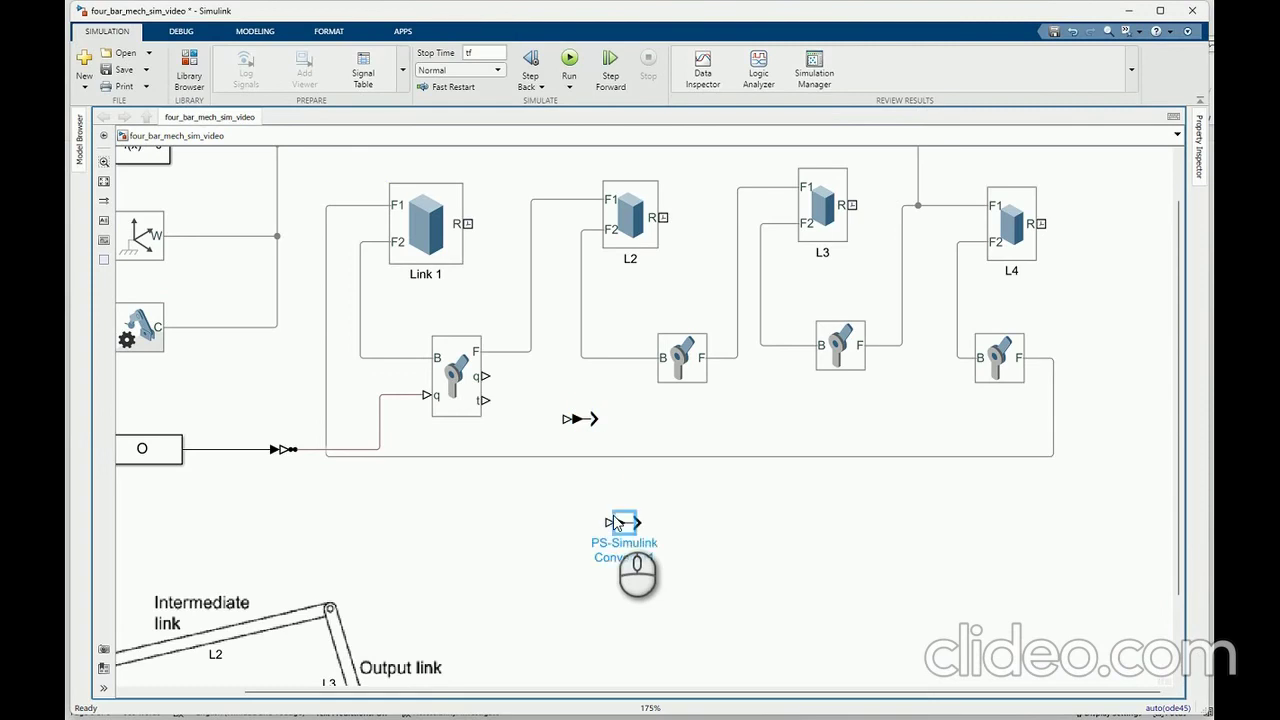
drag(616, 522, 553, 547)
Step: Connect the first revolute joint's q output to the upper PS-Simulink Converter and its t output to the lower one
drag(581, 422, 631, 427)
click(636, 423)
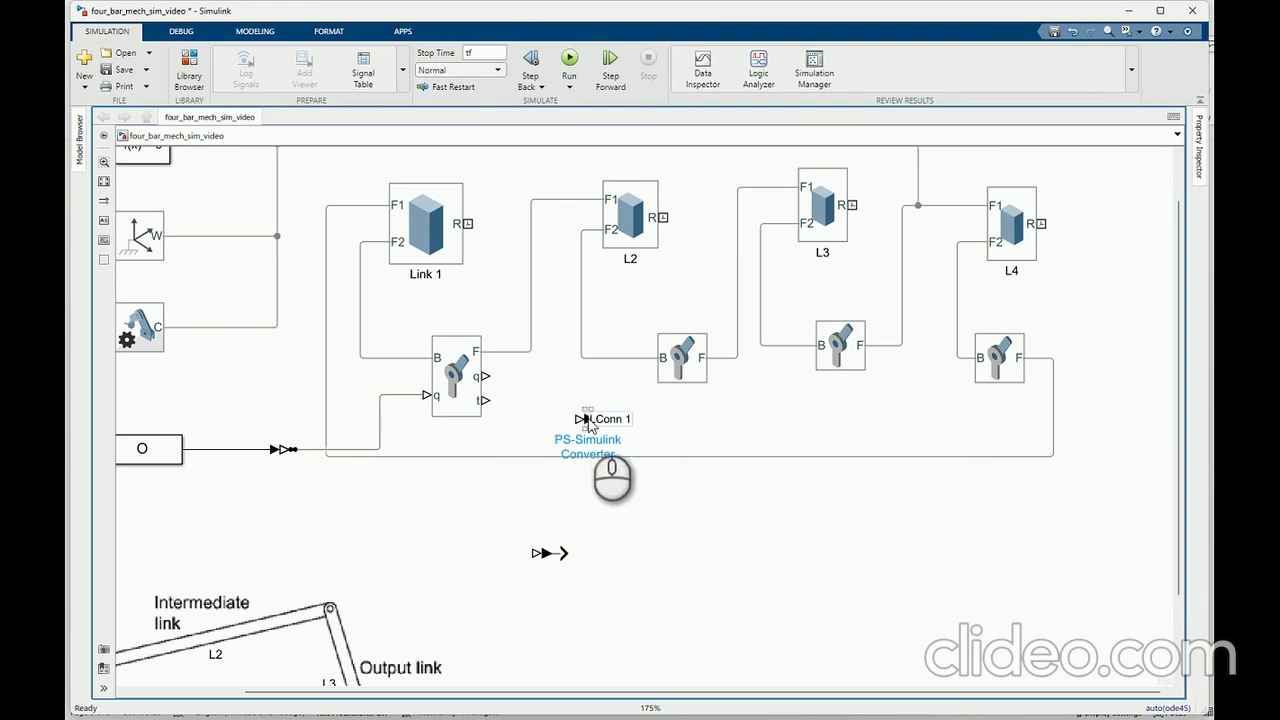
drag(488, 378, 590, 420)
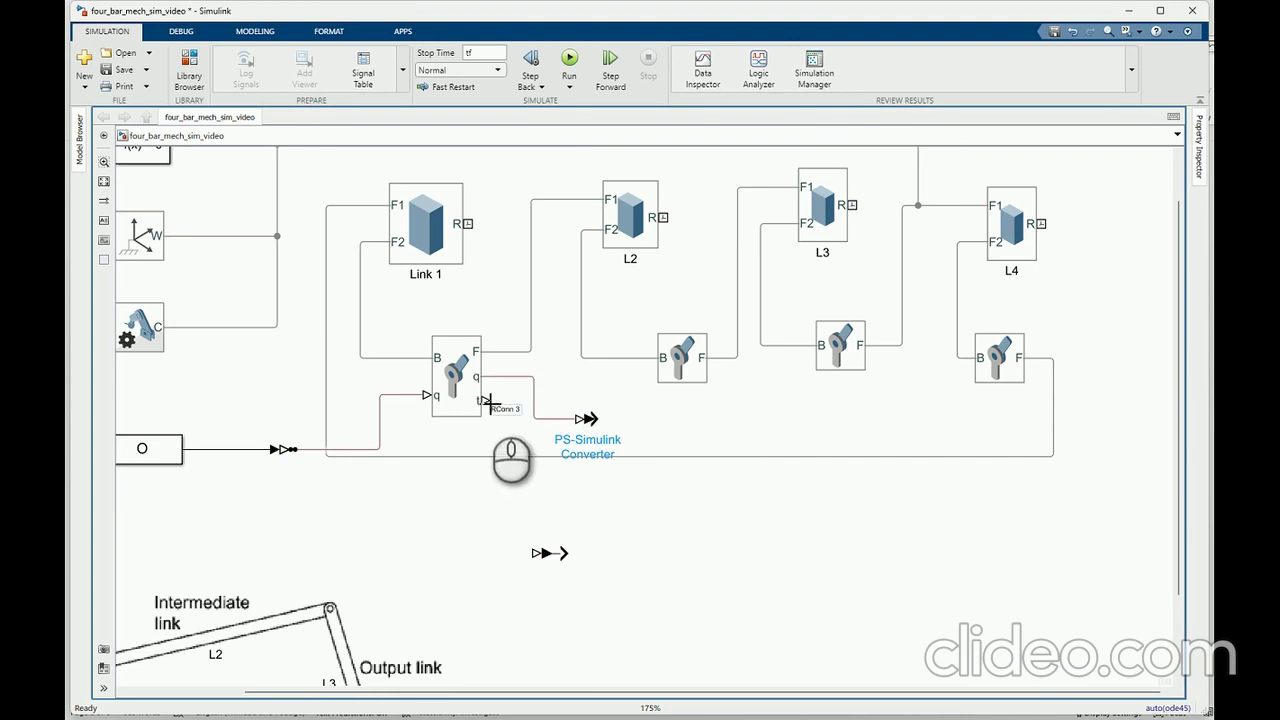
mouse_move(482, 401)
mouse_down()
mouse_move(522, 548)
mouse_move(543, 553)
mouse_up()
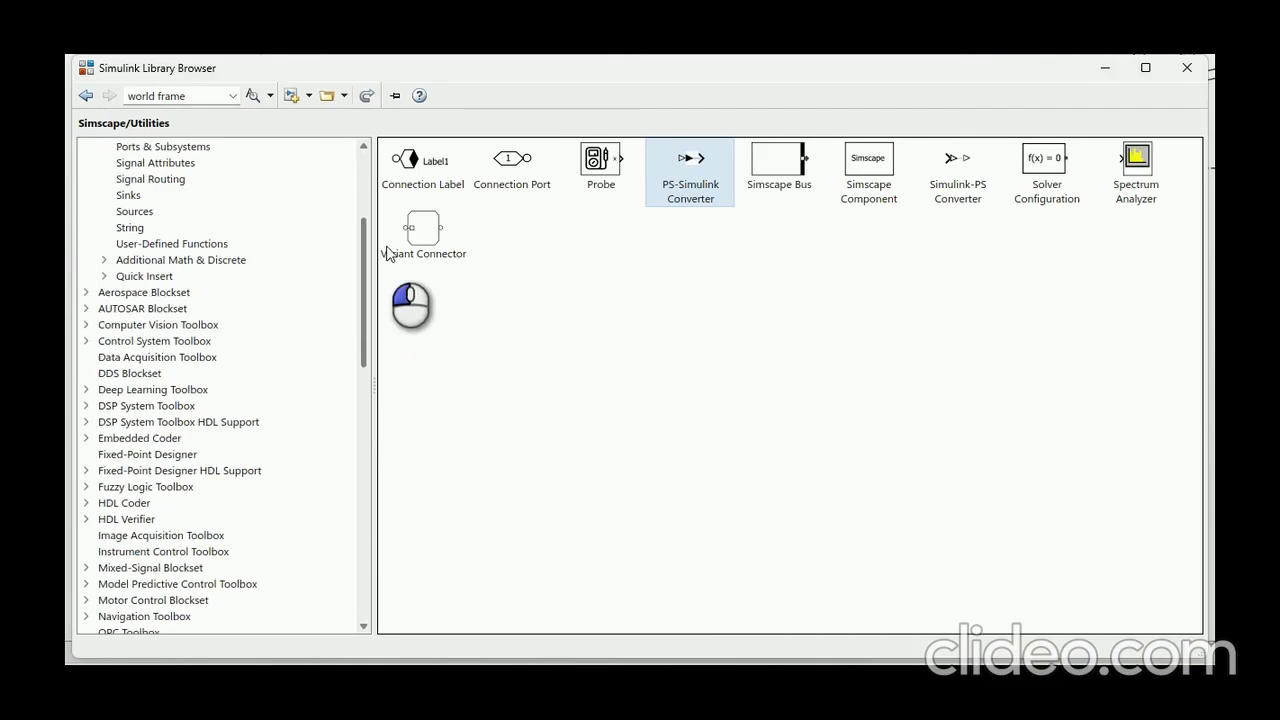
Step: Add a Scope from the Simulink sinks beside the upper PS-Simulink Converter and name it "Angular position"
drag(388, 250, 377, 172)
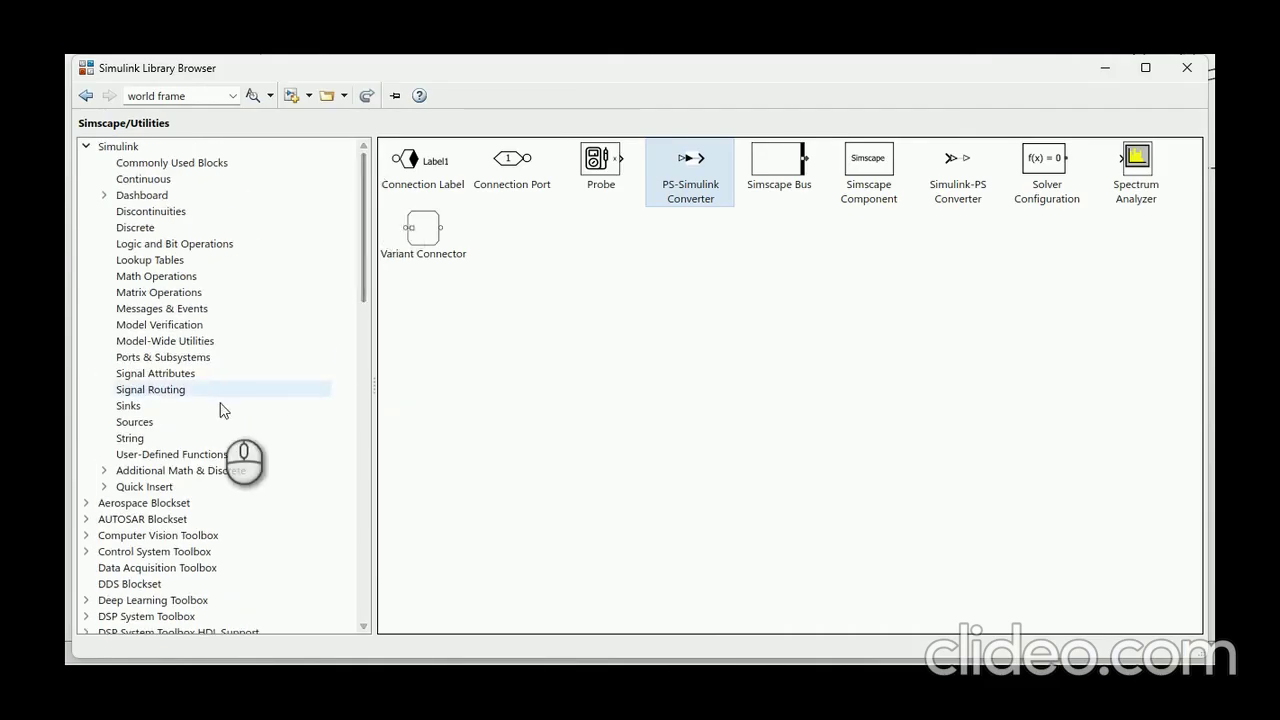
click(140, 410)
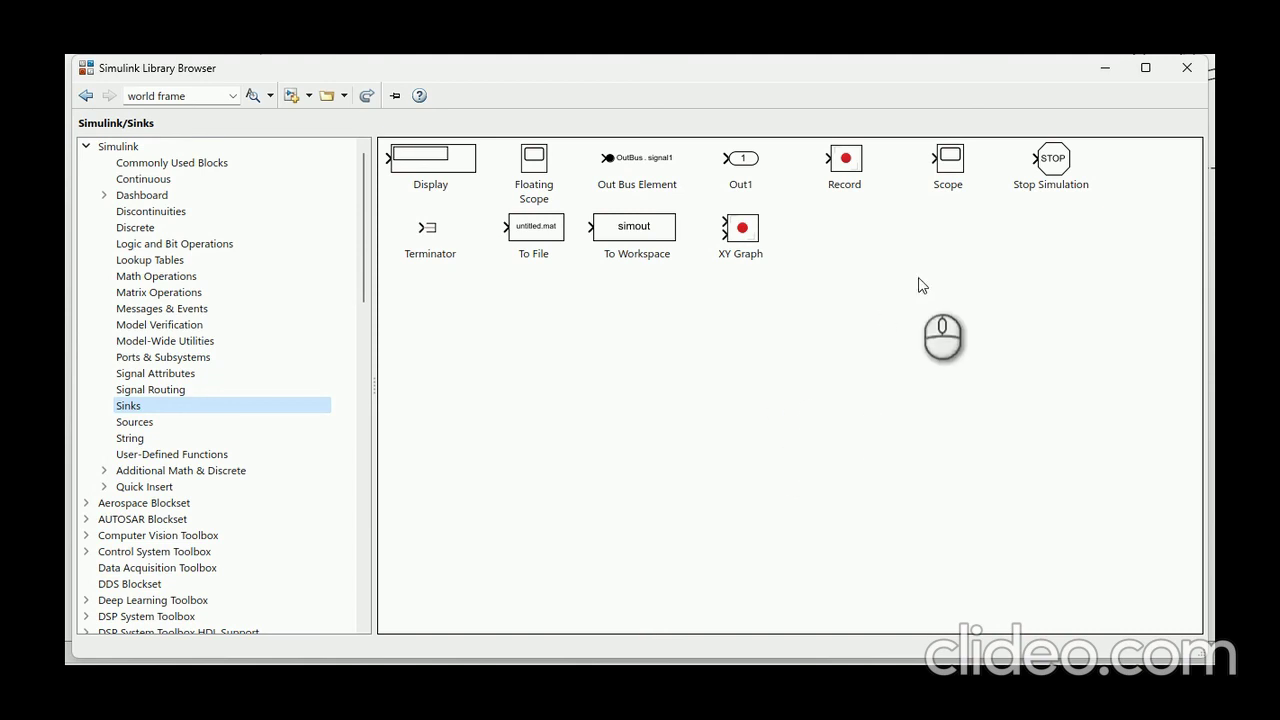
click(950, 163)
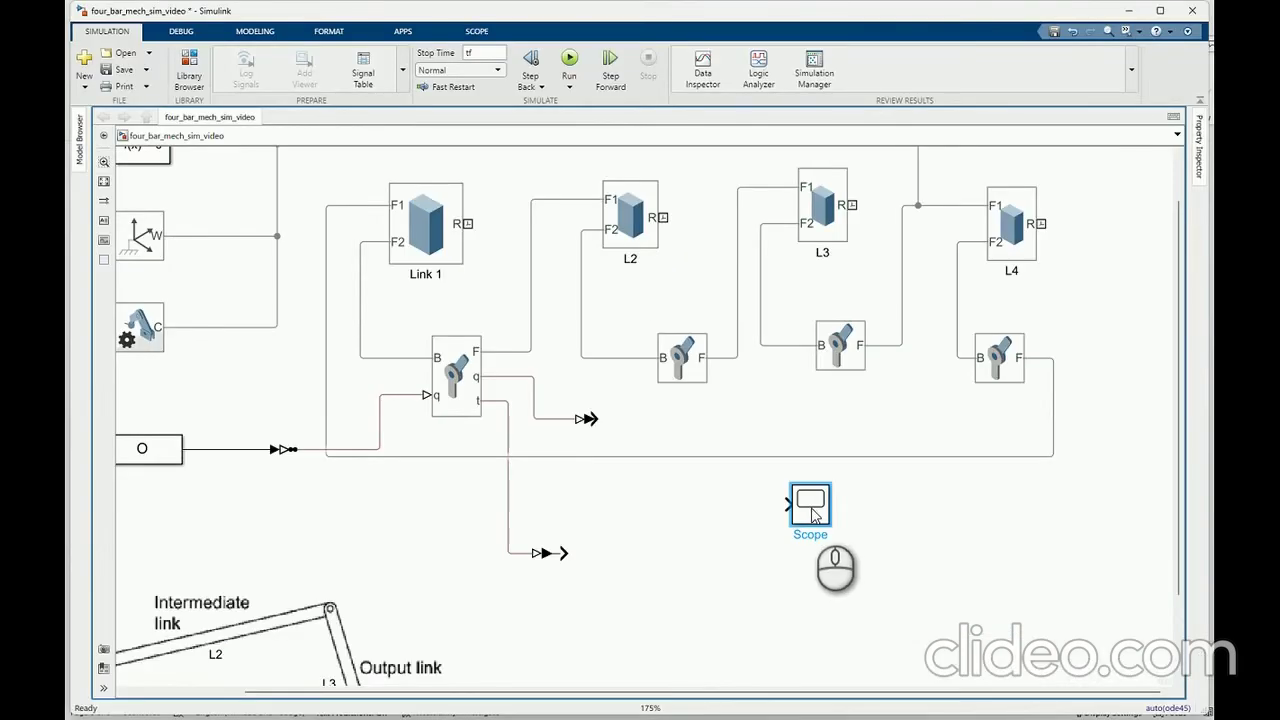
drag(808, 510, 661, 434)
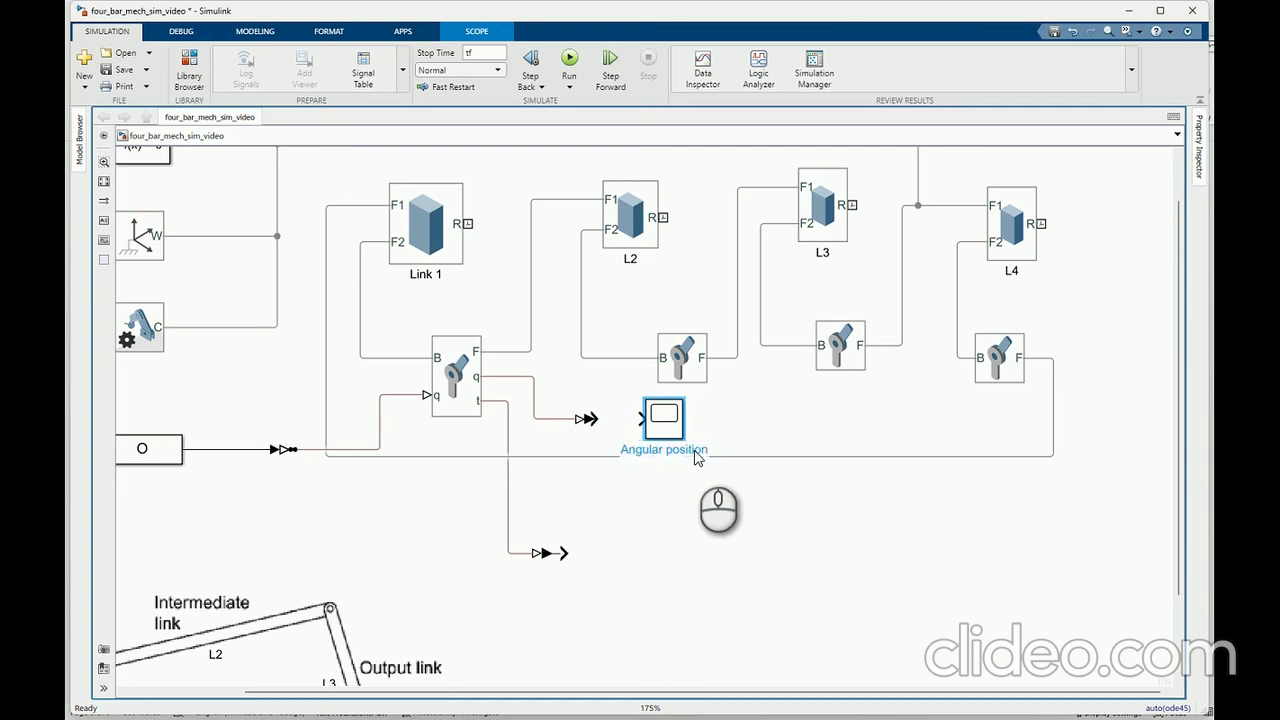
click(655, 490)
click(665, 422)
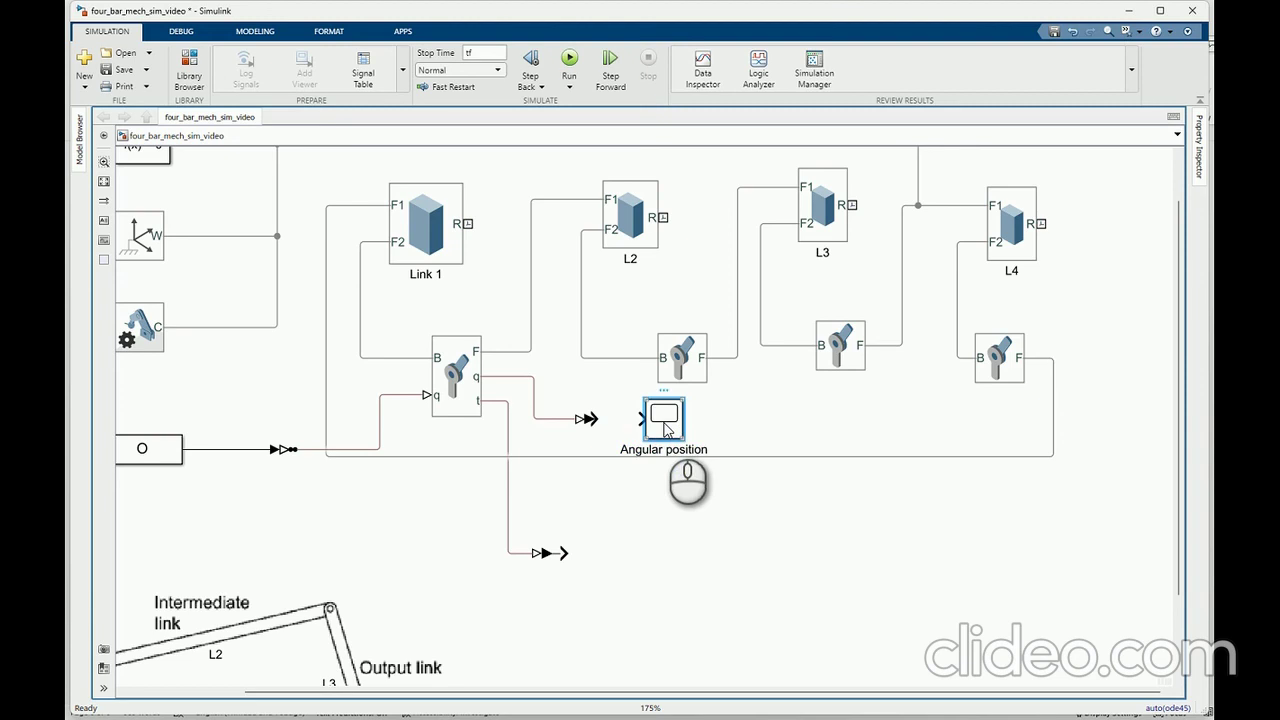
Step: Duplicate the Angular position scope beside the lower PS-Simulink Converter and name the copy "Torque"
drag(665, 428, 700, 530)
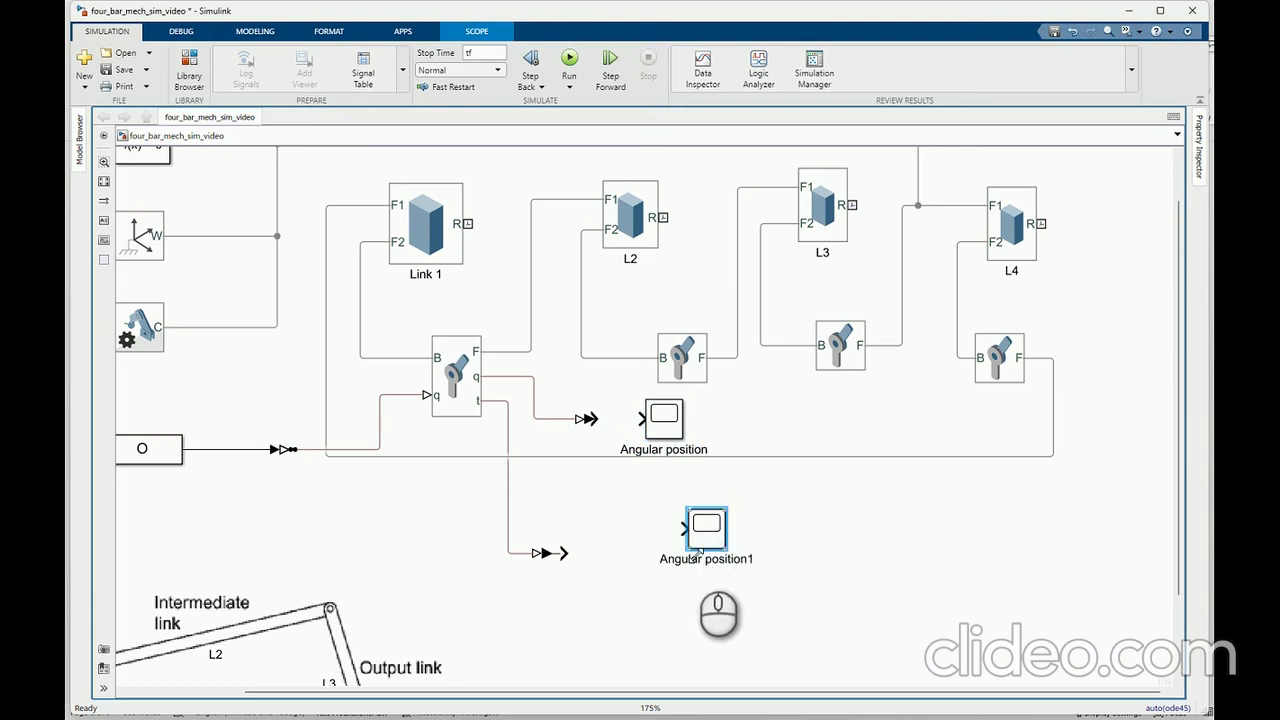
key(BackSpace)
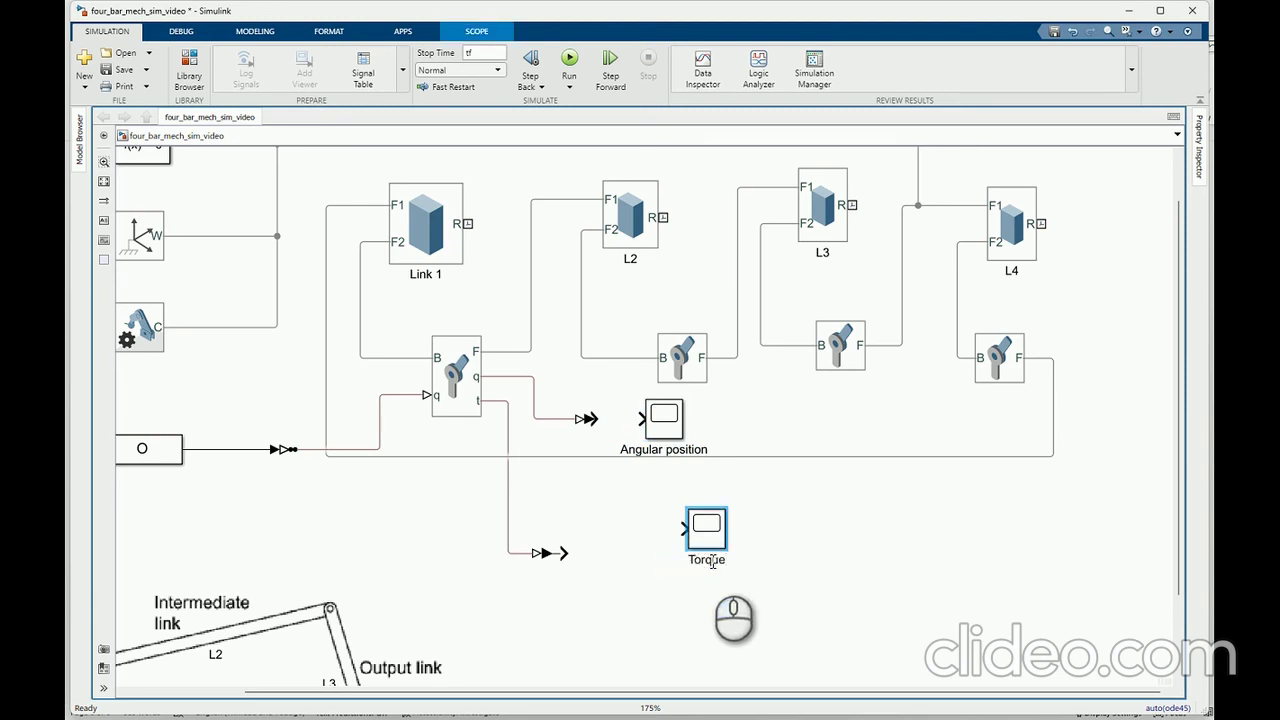
click(845, 543)
Step: Connect the upper converter to the Angular position scope and the lower one to Torque, moving the Angular position scope below the long connection line
drag(595, 418, 641, 418)
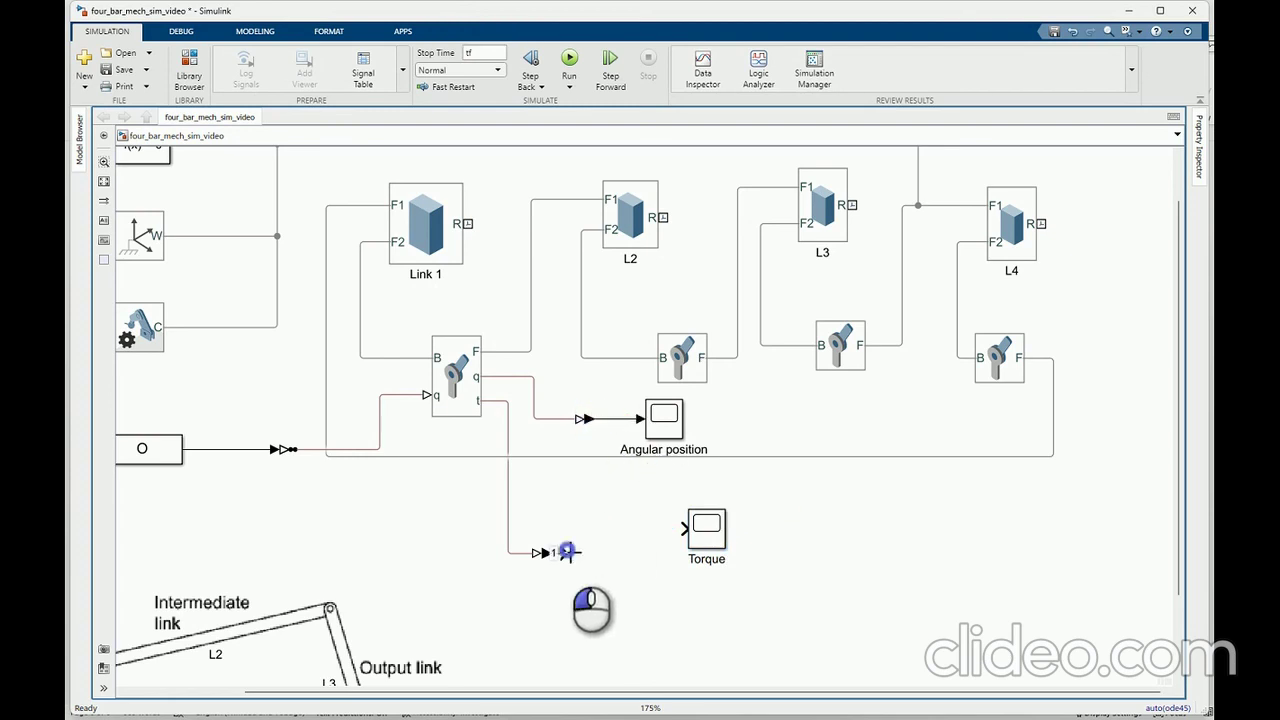
drag(562, 552, 686, 529)
click(806, 548)
scroll(812, 530, down, 1)
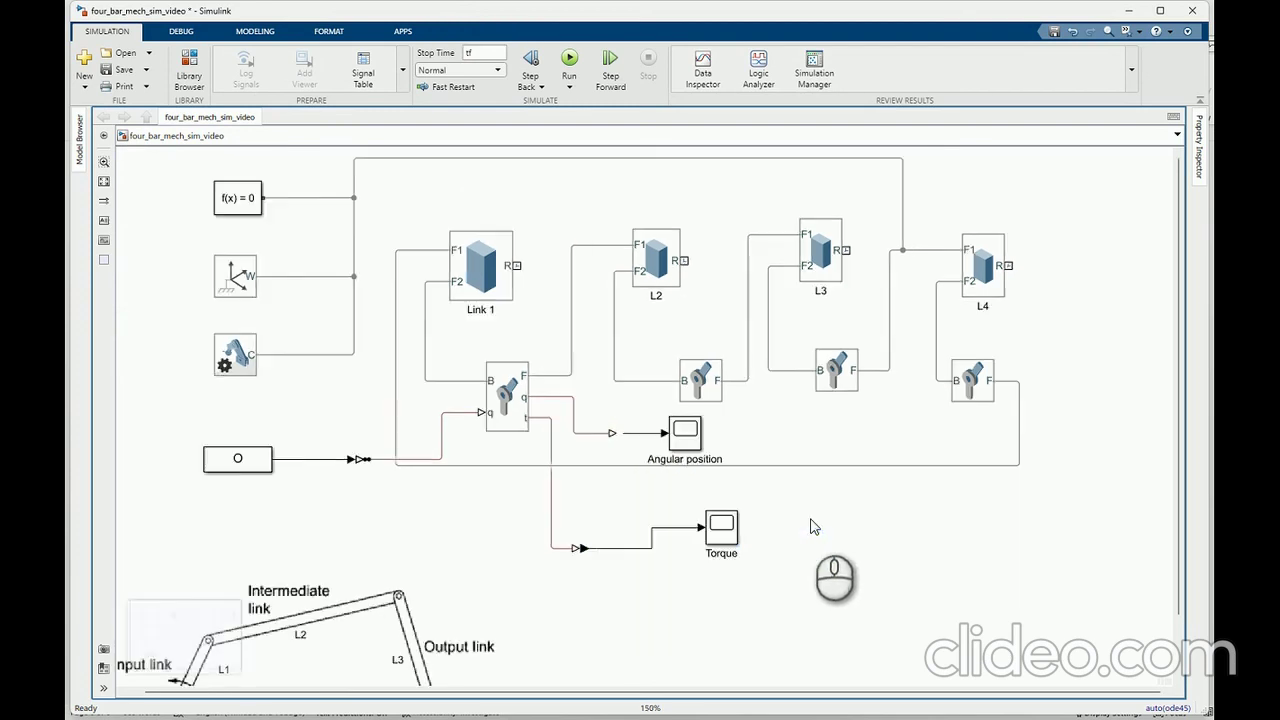
drag(681, 428, 665, 494)
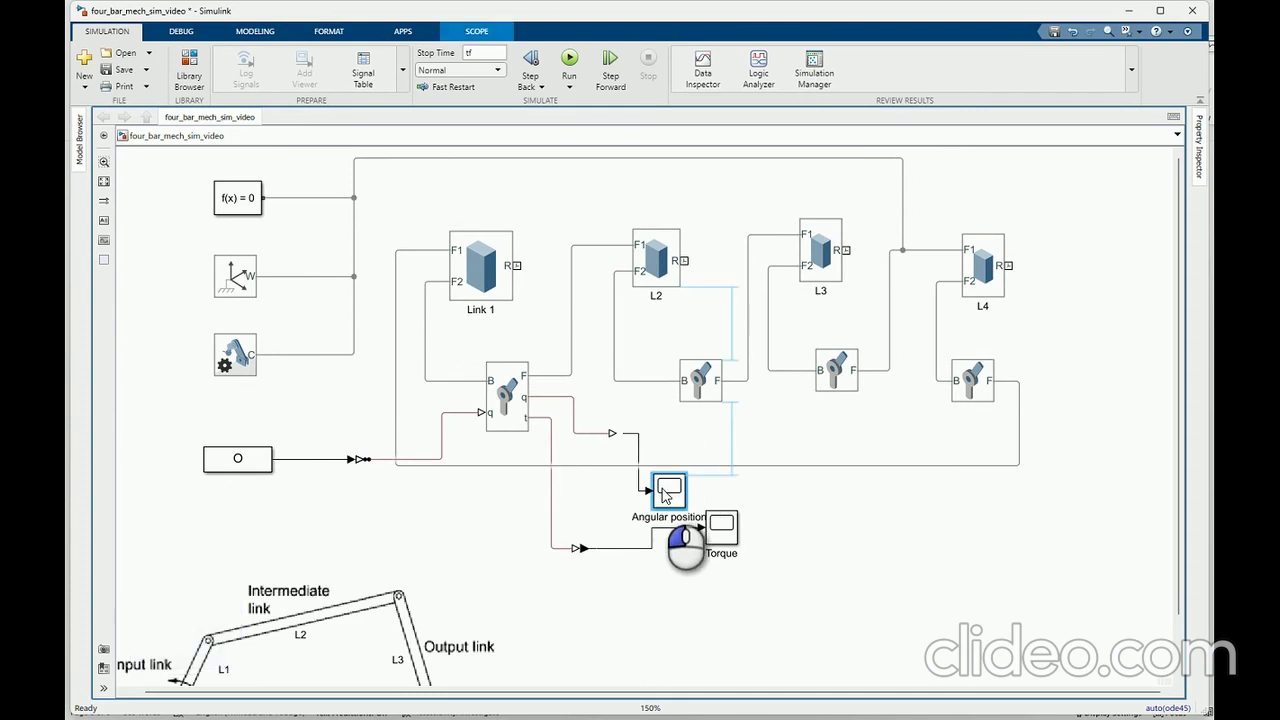
click(814, 548)
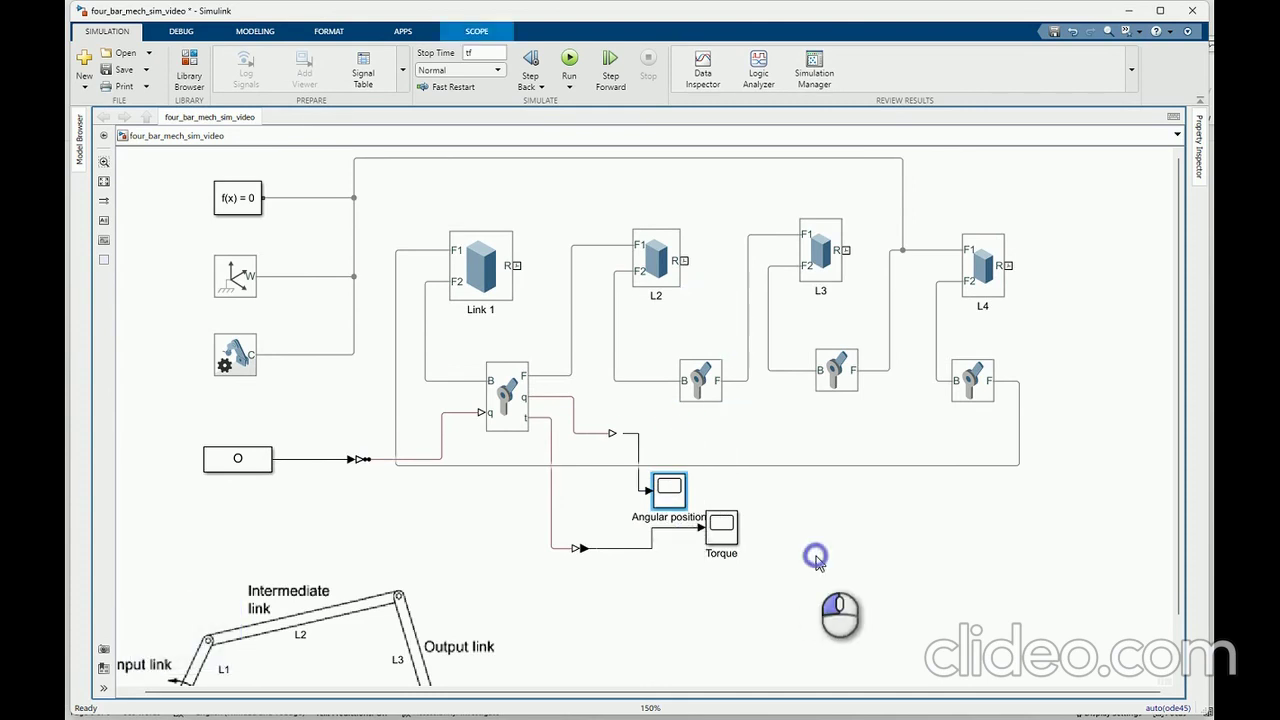
Step: Run the simulation and view the driven joint's position curve in the Angular position scope
click(569, 62)
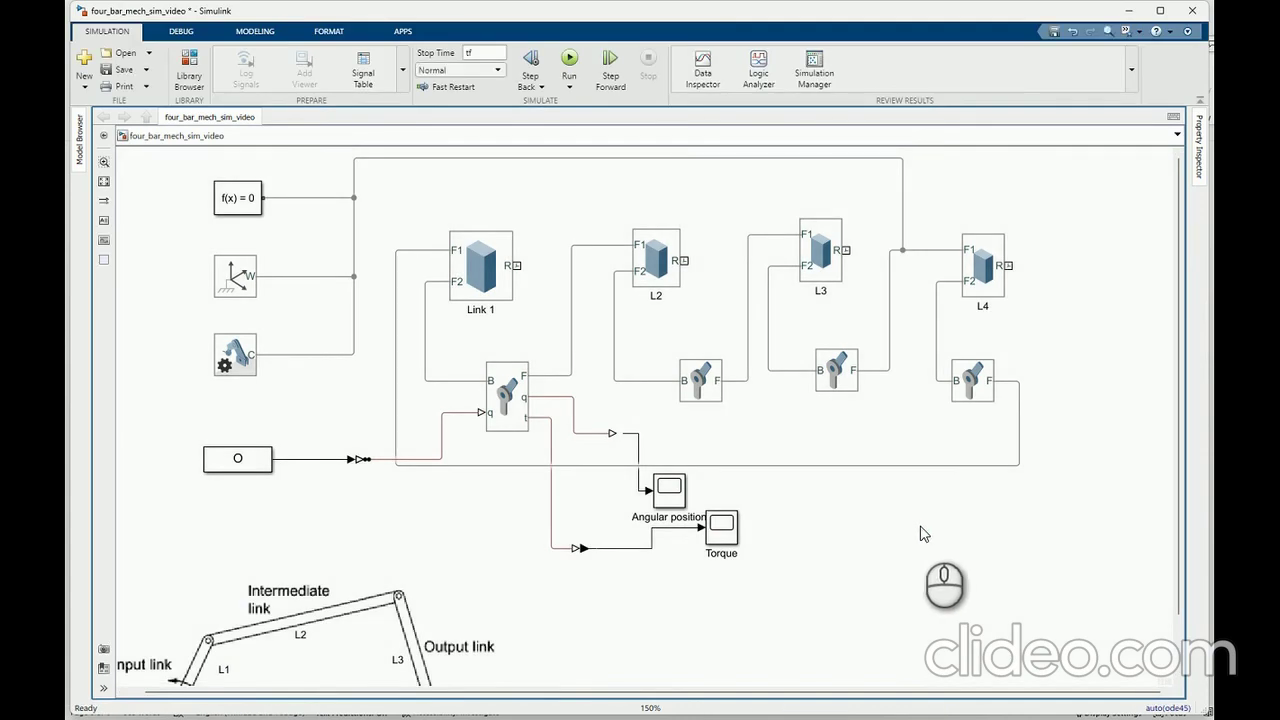
click(670, 491)
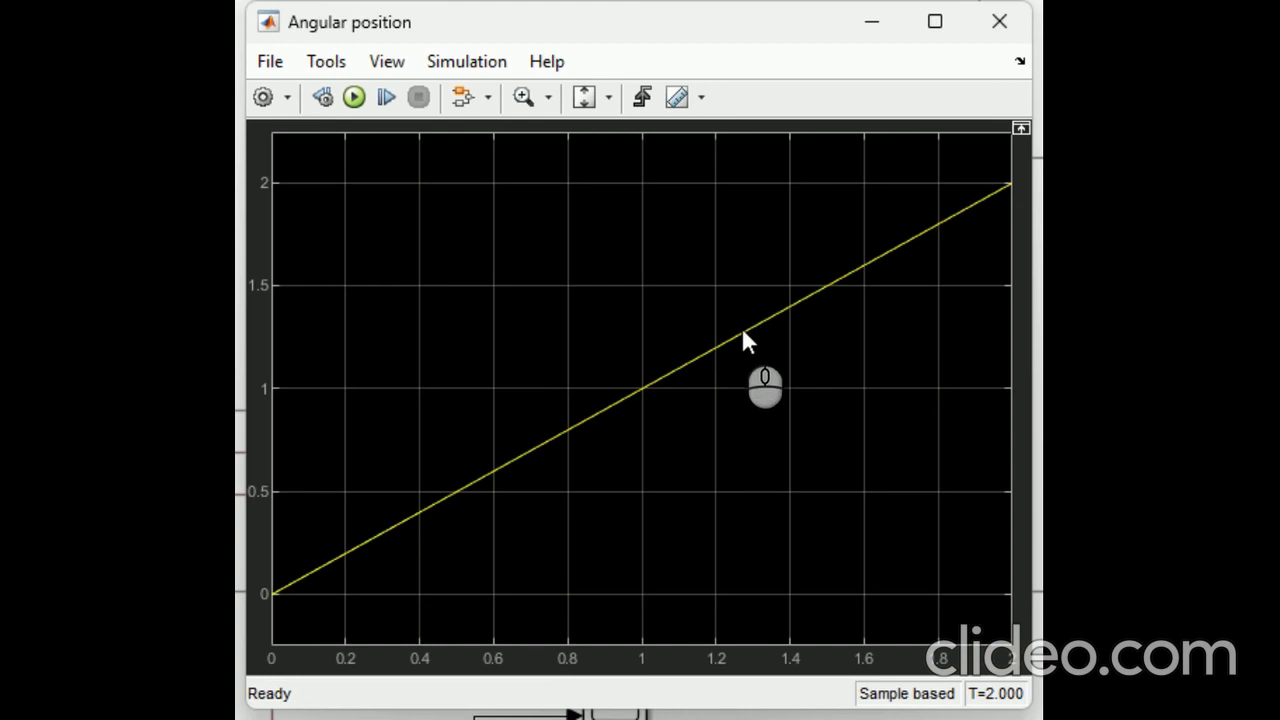
click(1003, 40)
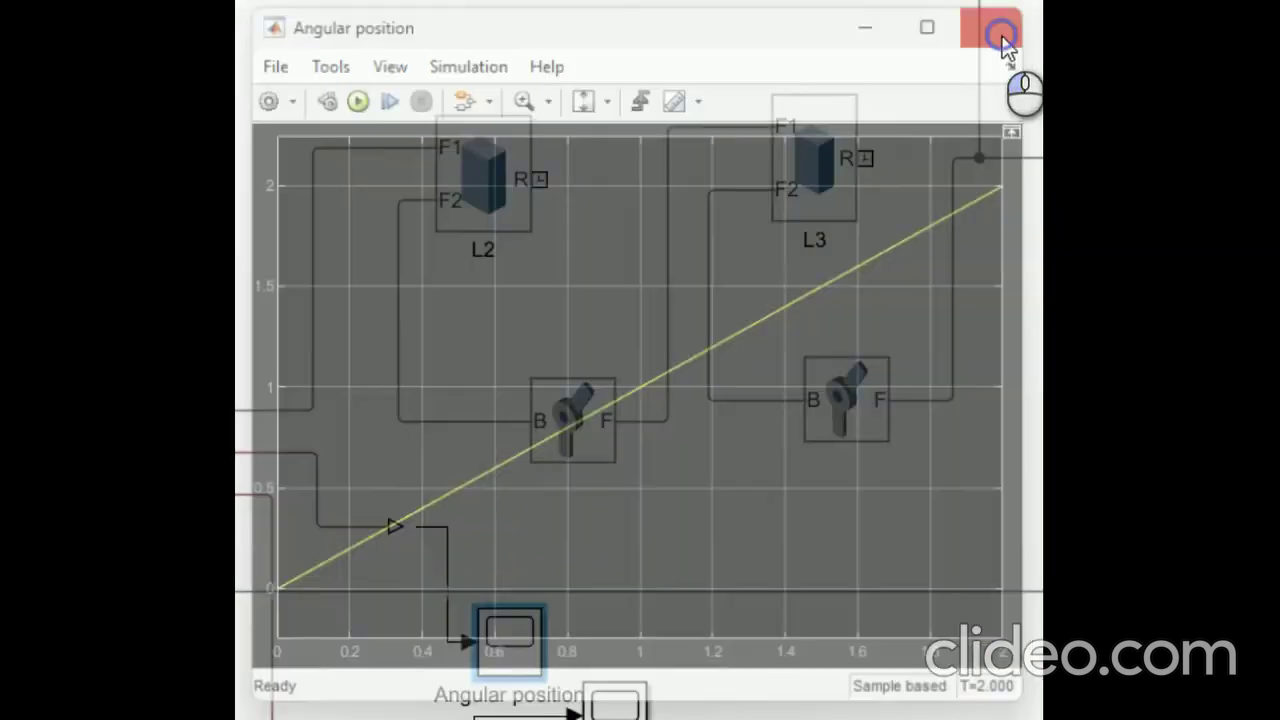
Step: Open the Torque scope to view the actuator torque over the simulation time
click(723, 530)
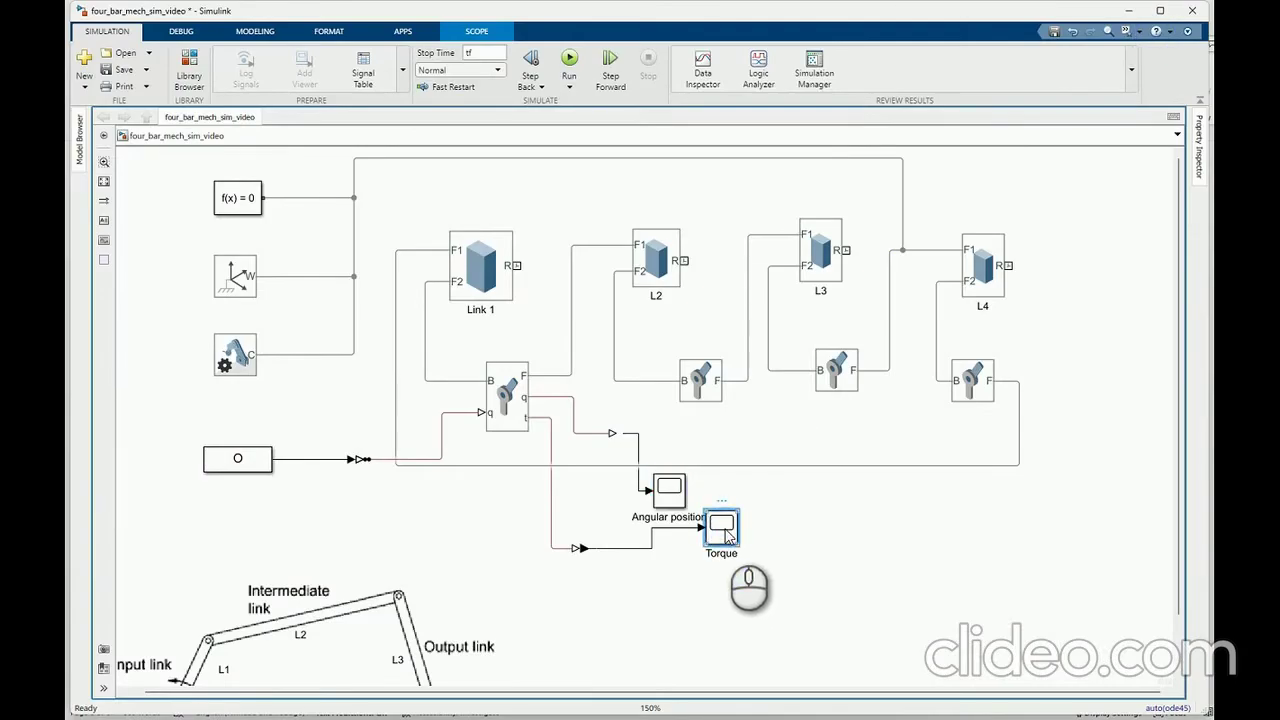
double_click(724, 528)
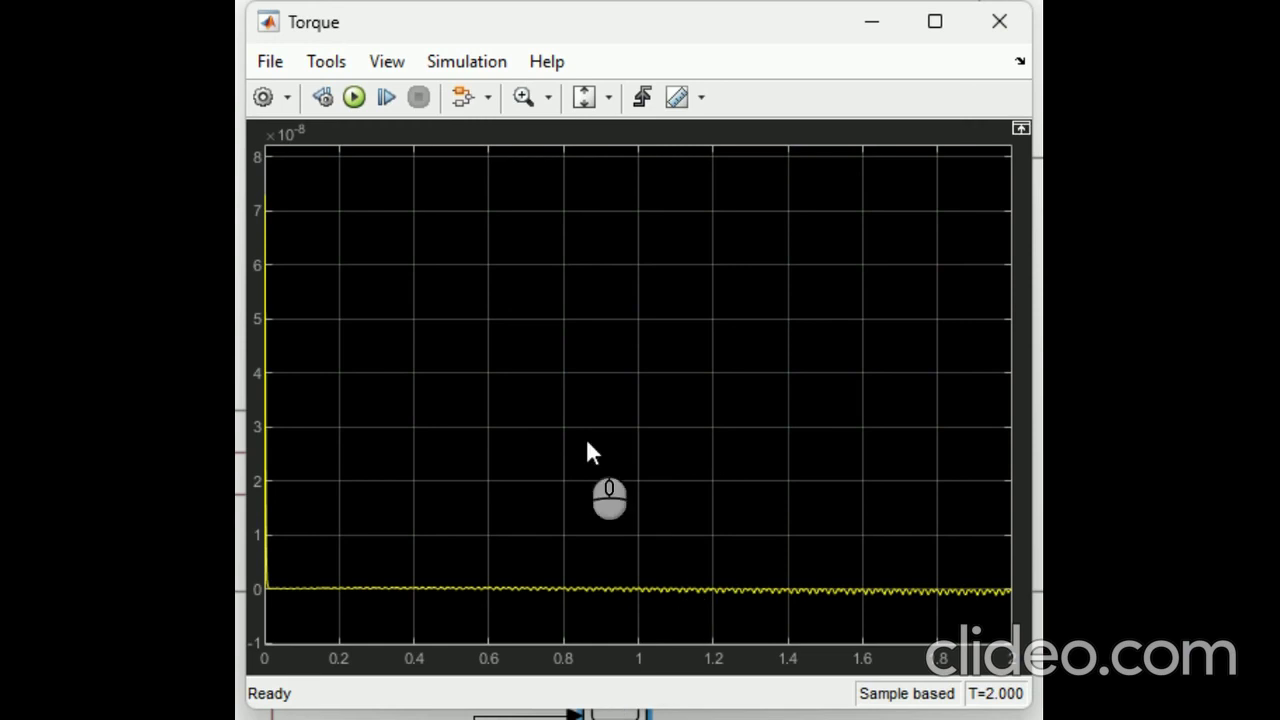
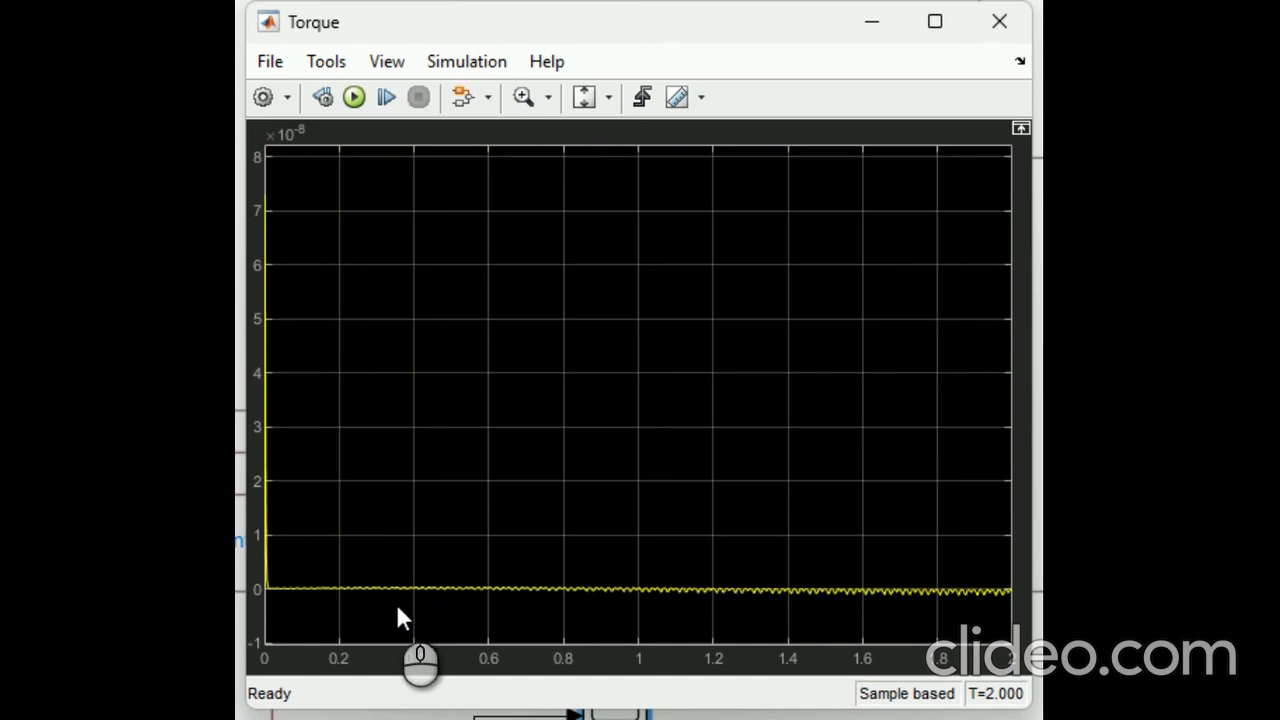
Step: Try to zoom in on the middle of the torque curve, and rescale both axes to the full signal
click(550, 110)
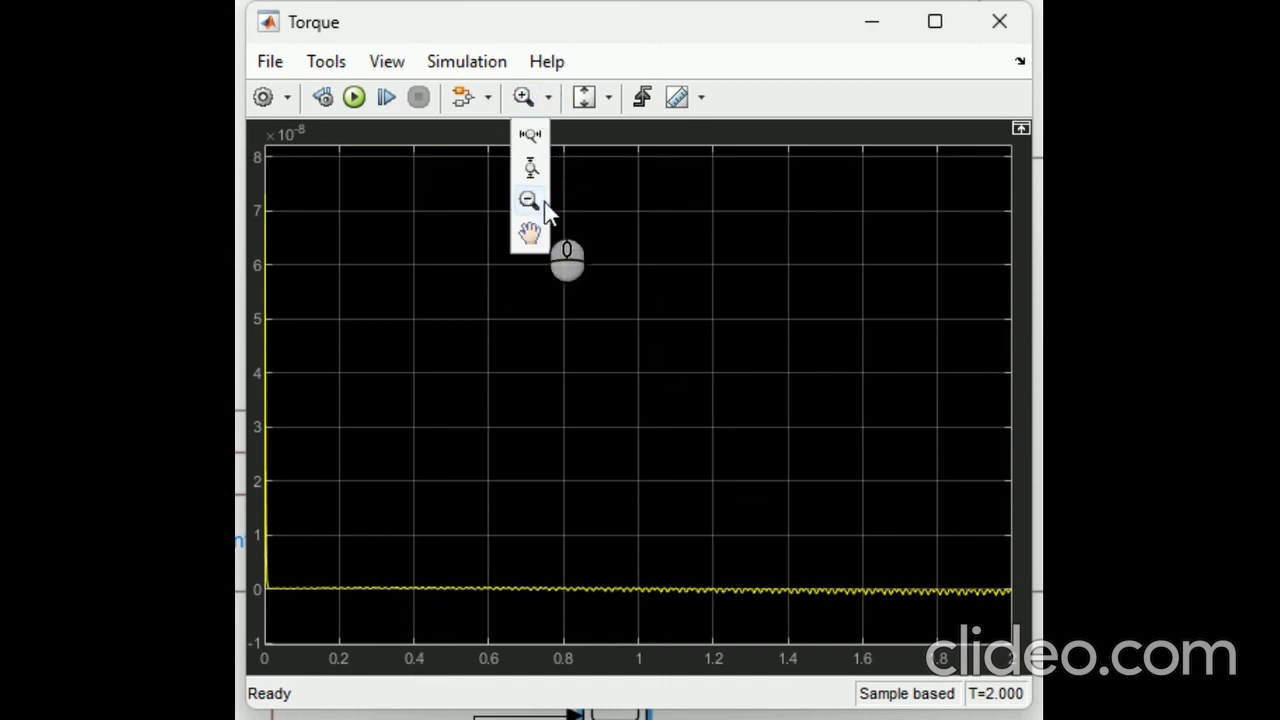
click(704, 618)
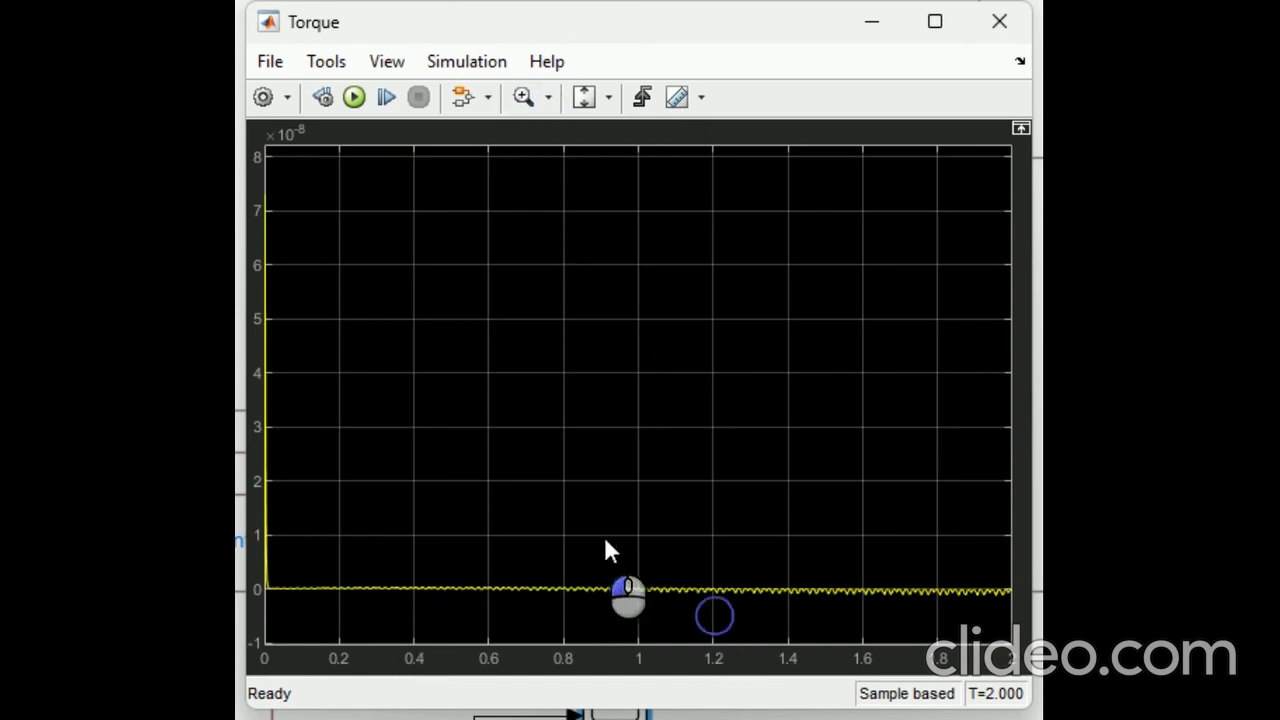
click(523, 97)
drag(563, 525, 697, 620)
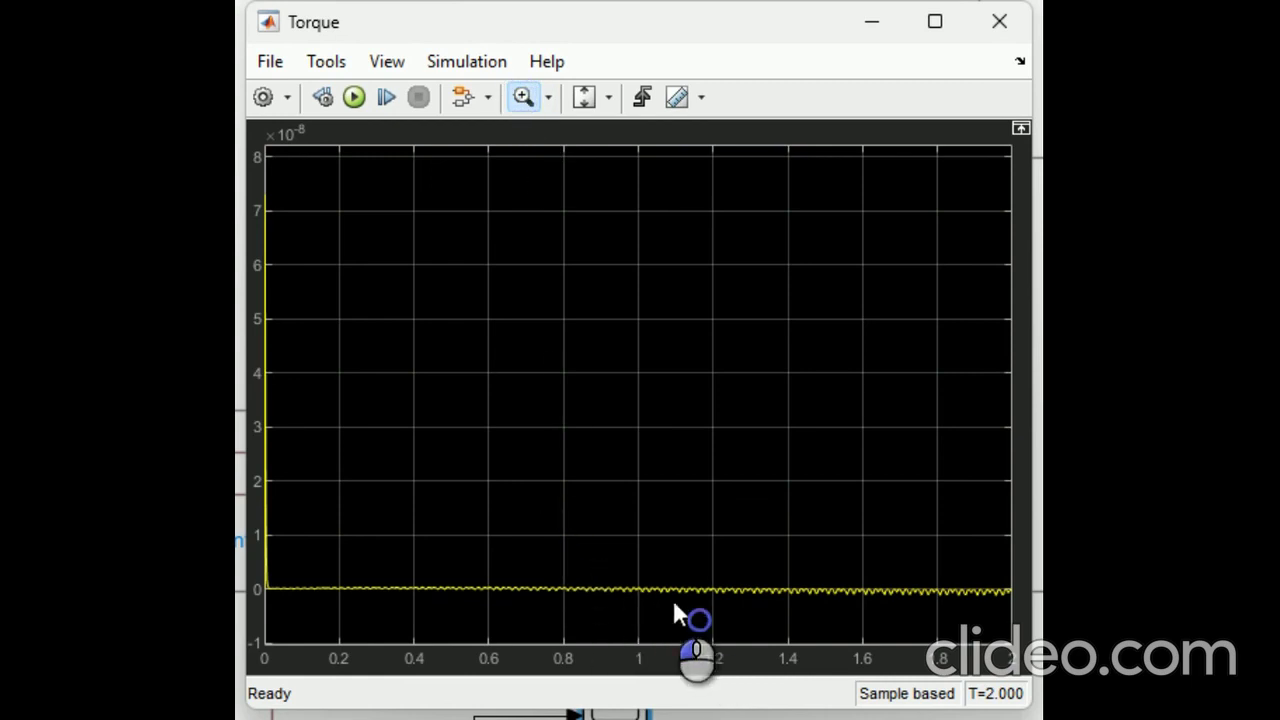
click(619, 576)
mouse_move(498, 519)
mouse_down()
mouse_move(680, 611)
mouse_move(663, 583)
mouse_up()
scroll(611, 417, up, 1)
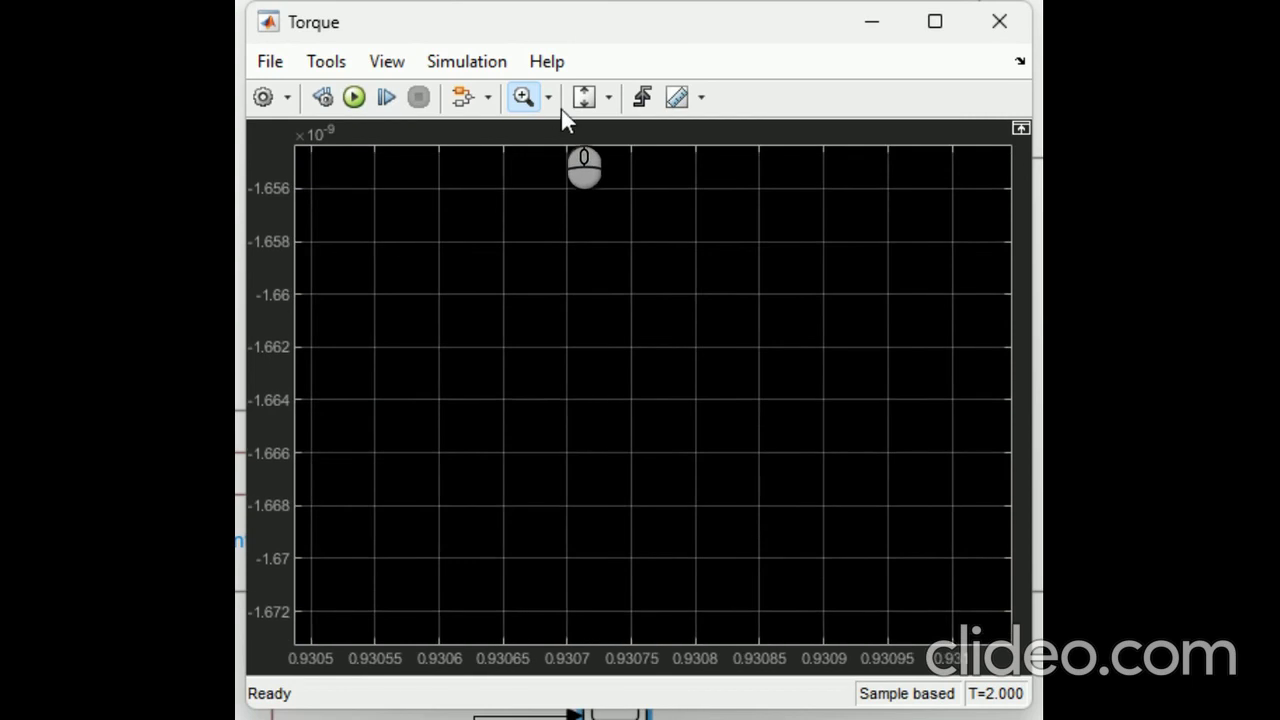
click(610, 97)
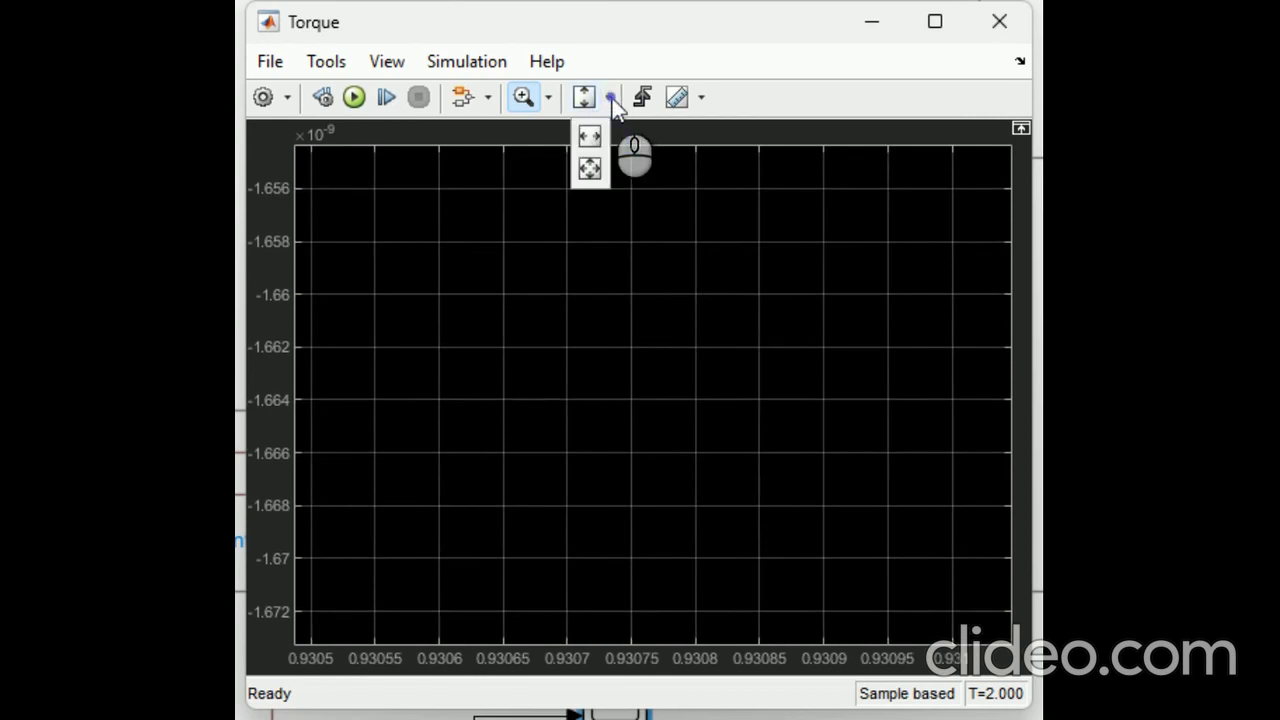
click(588, 170)
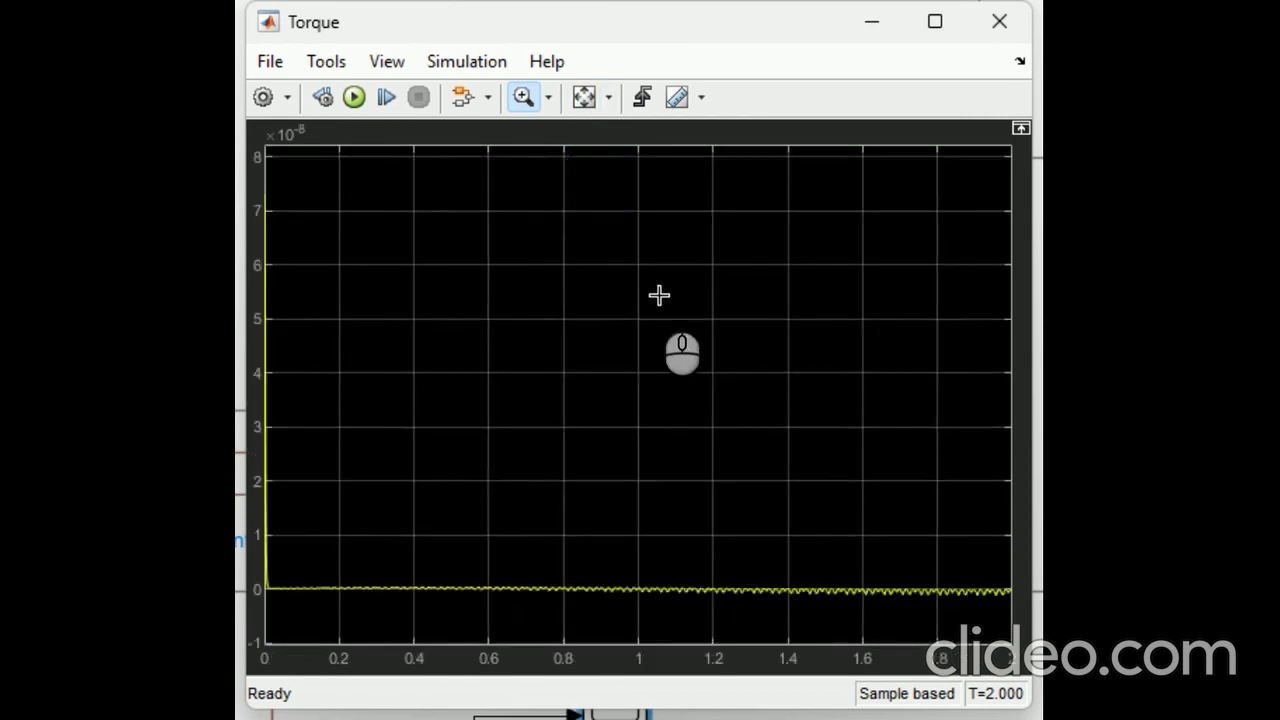
Step: Zoom in on the torque ripple between about 0.6 and 0.72 s, restore the full curve and close the scope
drag(489, 578, 532, 601)
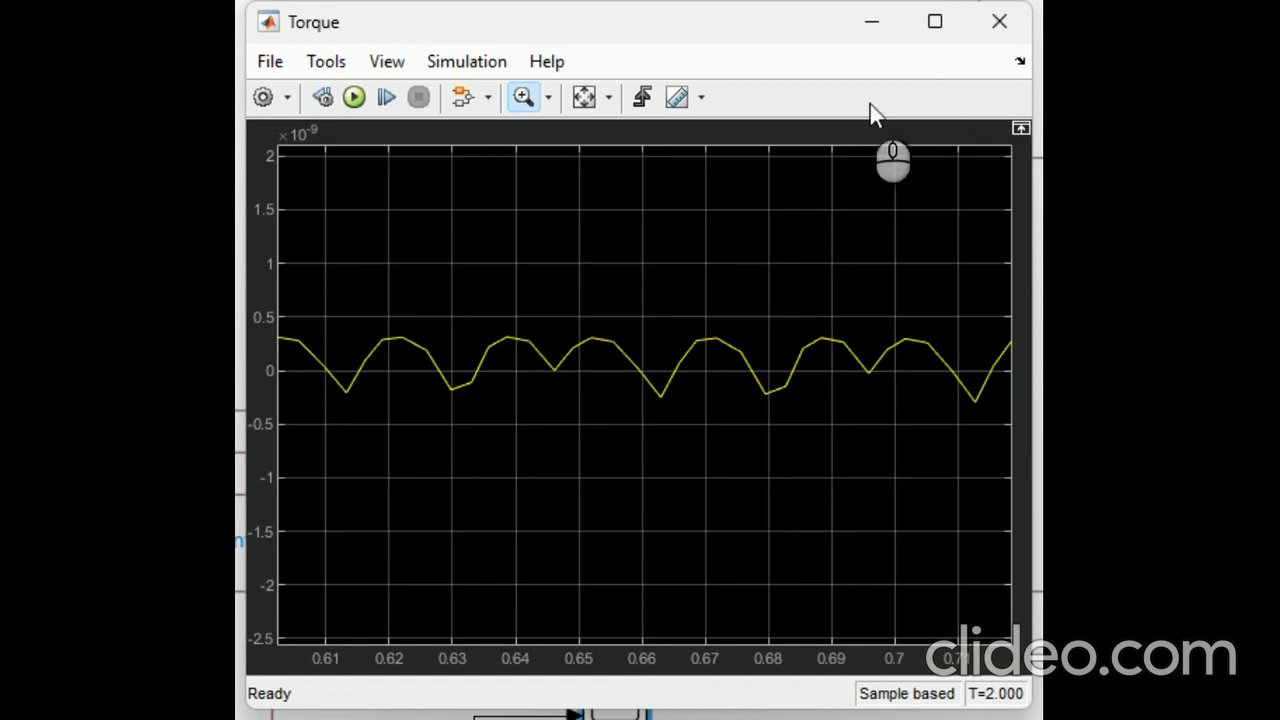
click(586, 97)
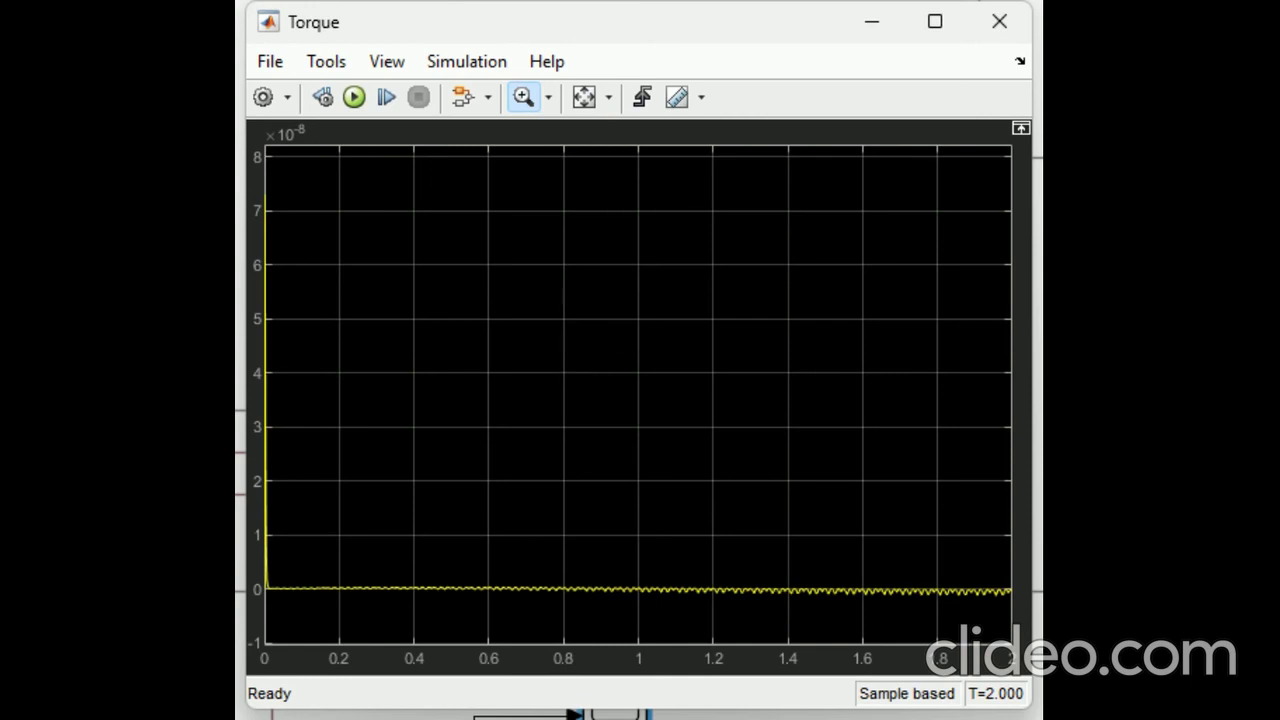
click(1000, 24)
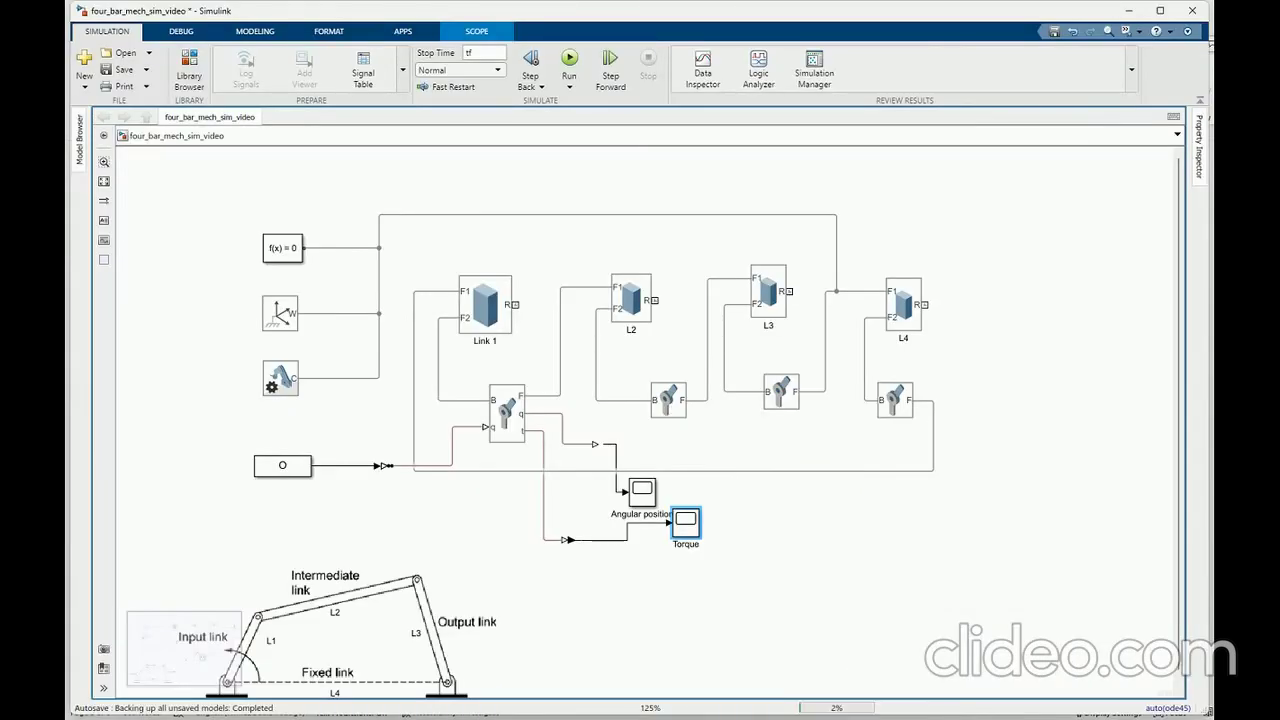
Step: Refresh the model and highlight Link_1 of the mechanism in Mechanics Explorer
key(ctrl+t)
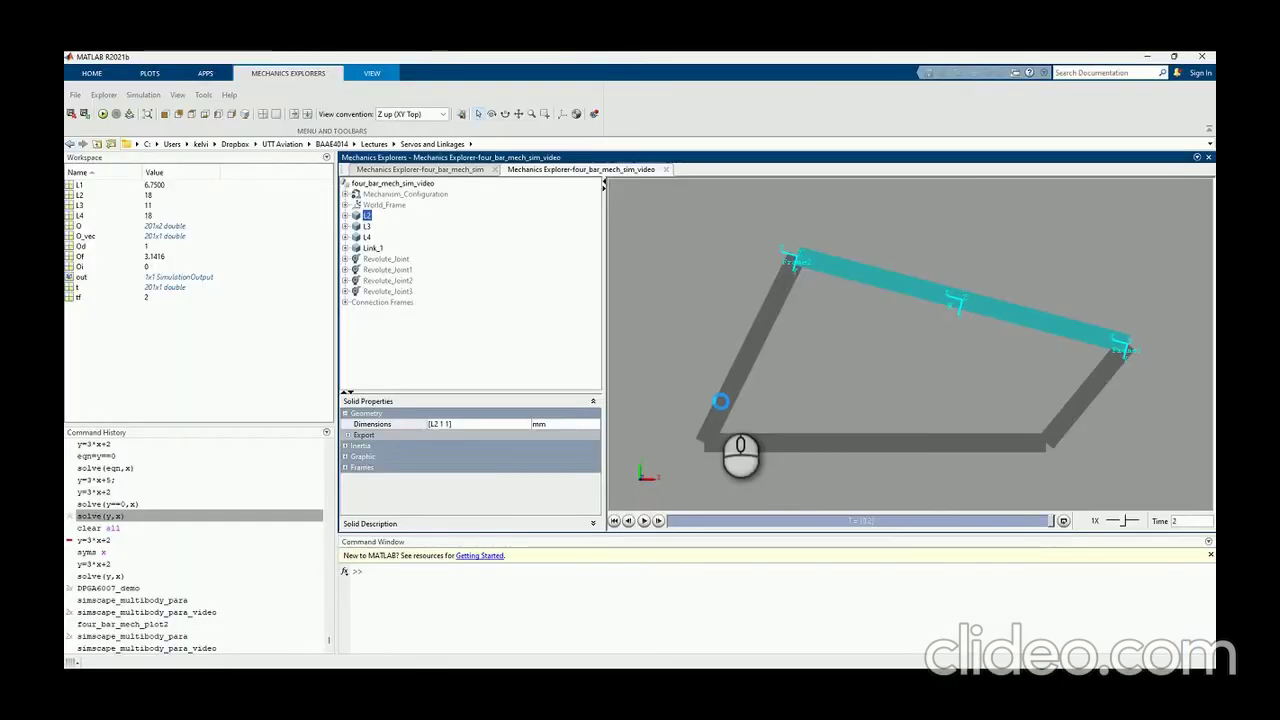
scroll(716, 396, up, 3)
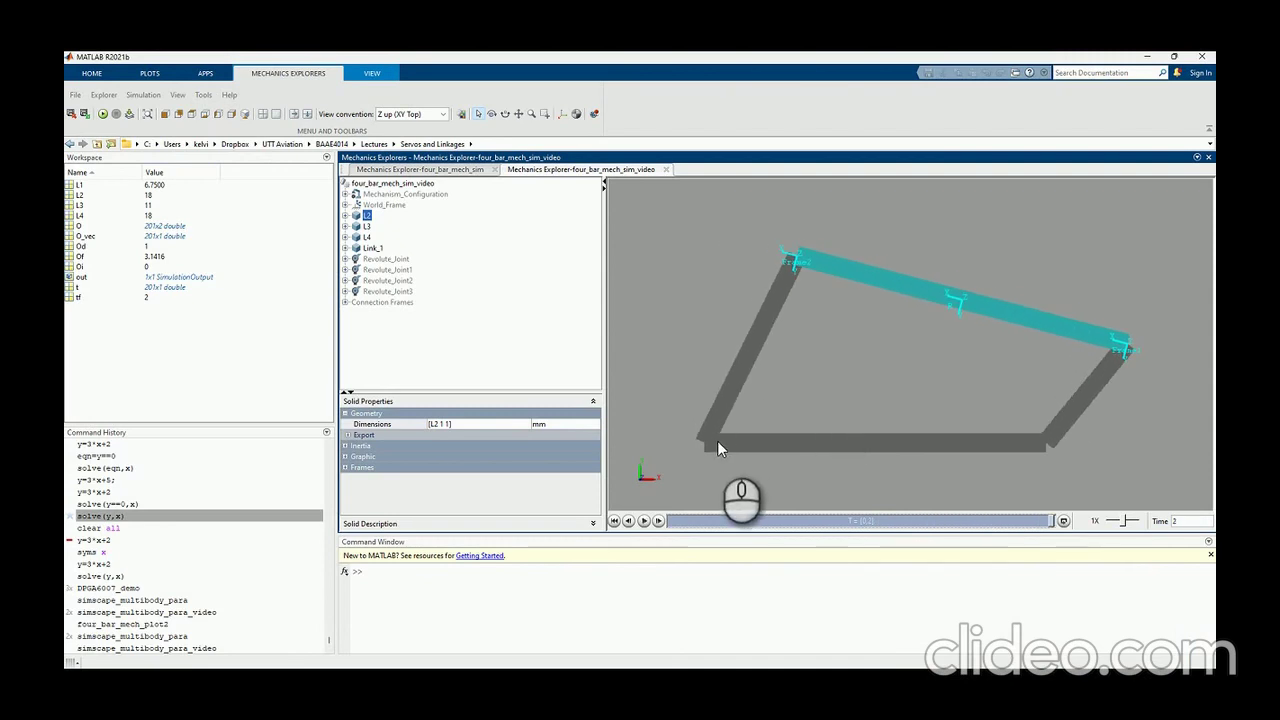
click(372, 247)
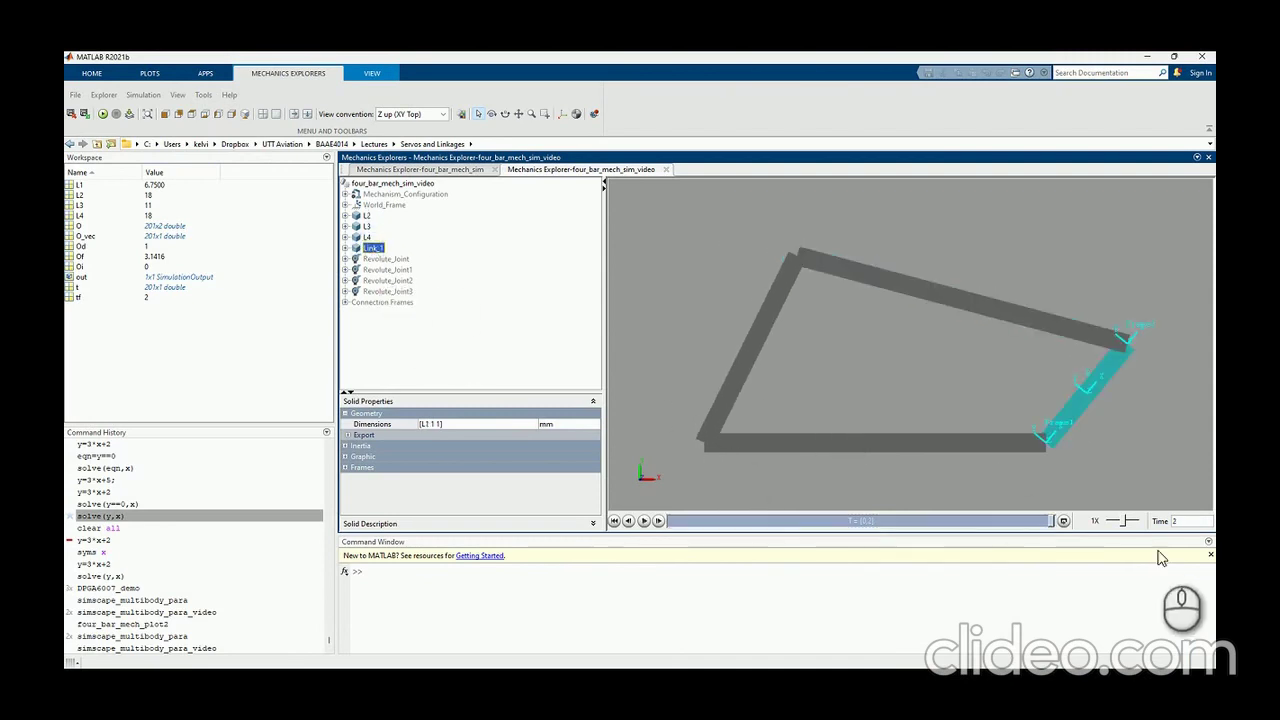
Step: Rotate the mechanism to view it from behind, fit it to the view and rewind the animation to time 0
drag(1089, 436, 820, 290)
right_click(820, 290)
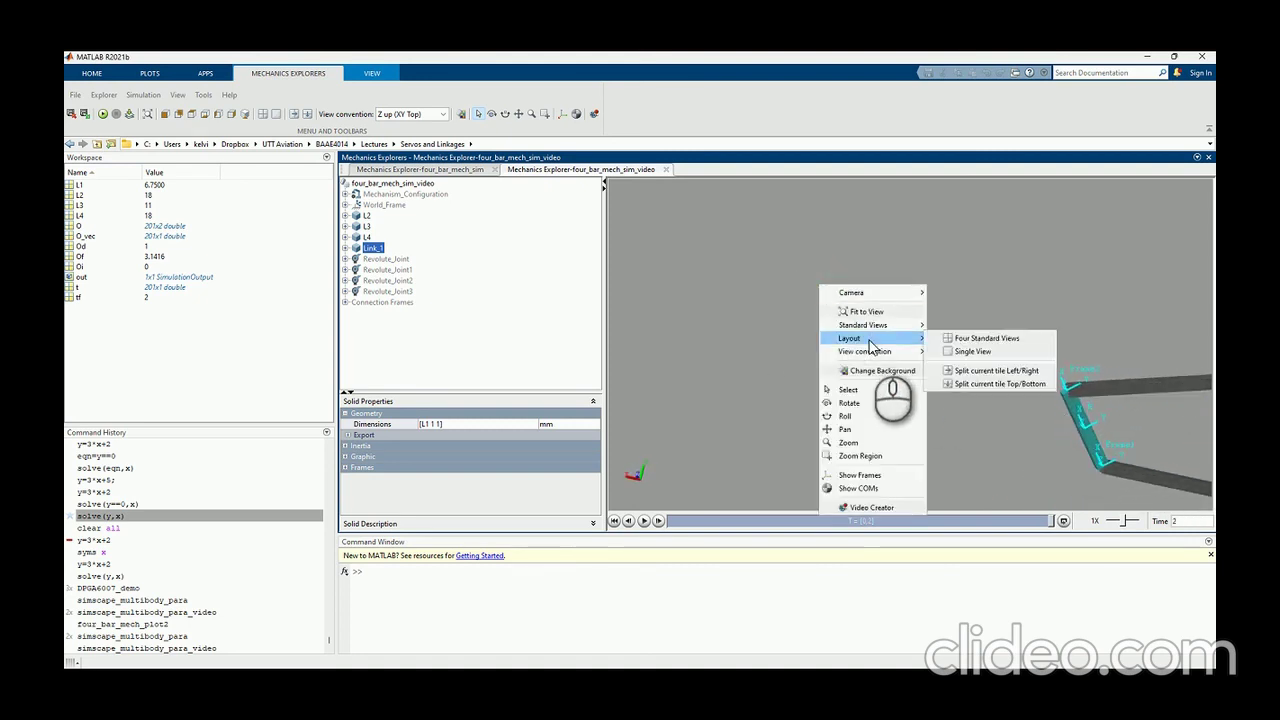
click(872, 311)
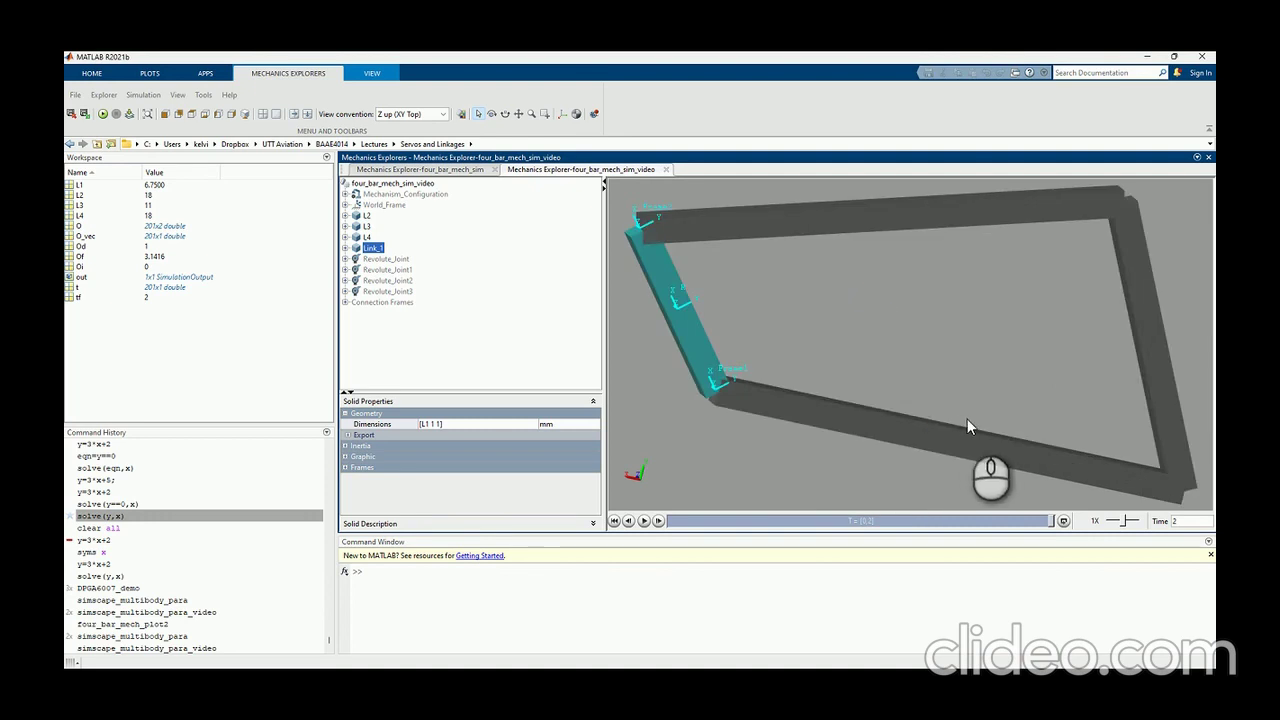
scroll(974, 410, down, 2)
mouse_move(974, 410)
mouse_down()
mouse_move(1041, 389)
mouse_move(1085, 398)
mouse_move(1092, 368)
mouse_up()
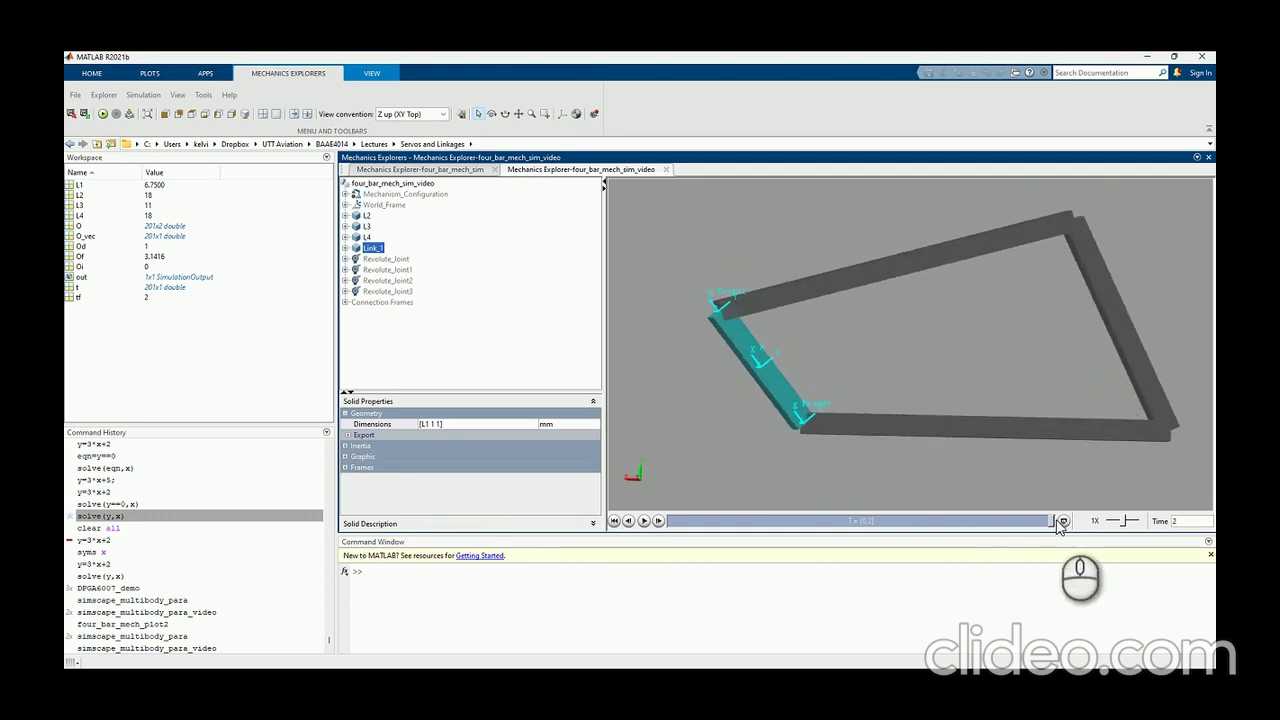
mouse_move(1051, 520)
mouse_down()
mouse_move(662, 527)
mouse_move(989, 548)
mouse_move(670, 528)
mouse_move(930, 522)
mouse_move(645, 528)
mouse_move(1048, 538)
mouse_move(652, 538)
mouse_move(692, 521)
mouse_move(664, 523)
mouse_move(803, 528)
mouse_move(671, 535)
mouse_up()
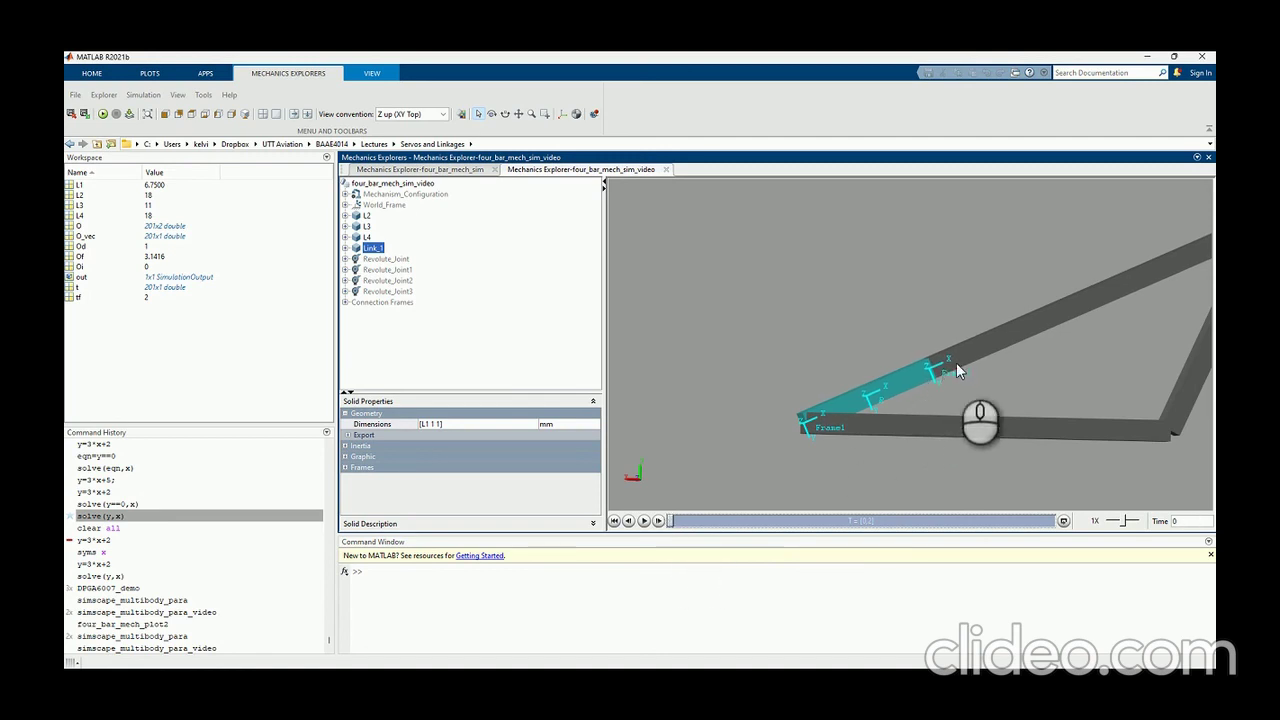
Step: Highlight L2 and Link_1 at the start position, and advance the animation to about 0.06 s
click(366, 215)
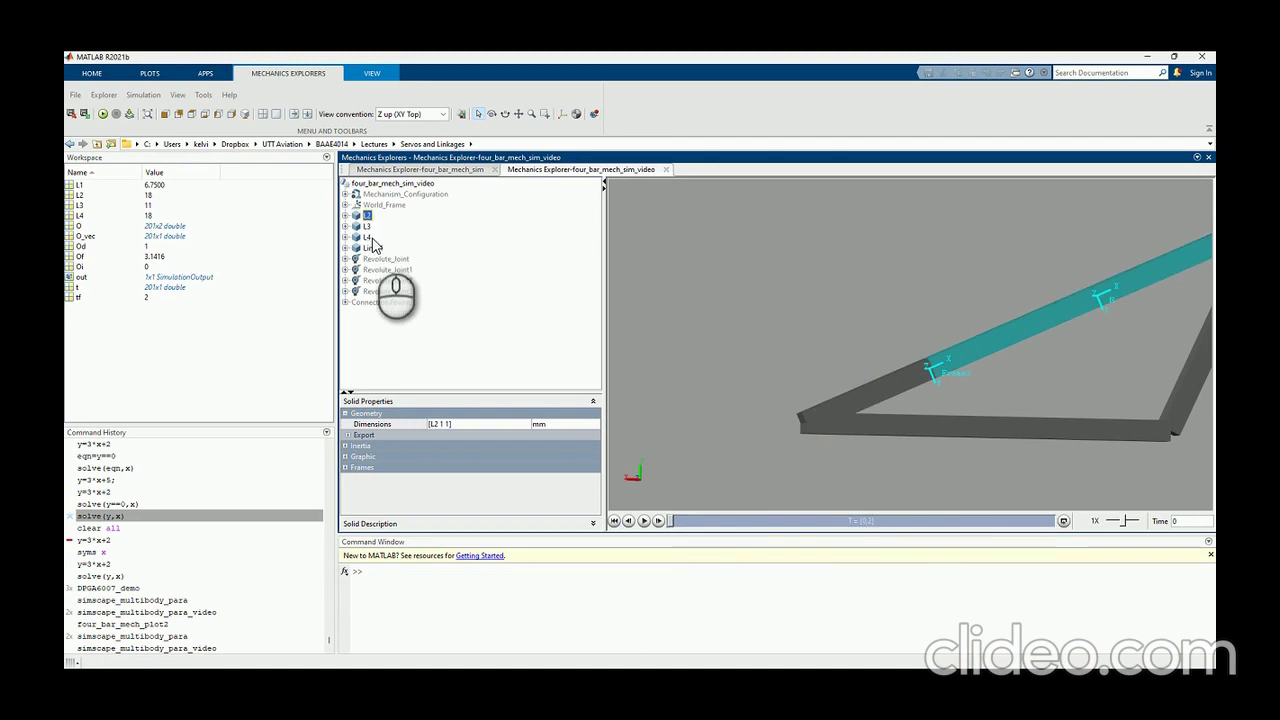
click(372, 247)
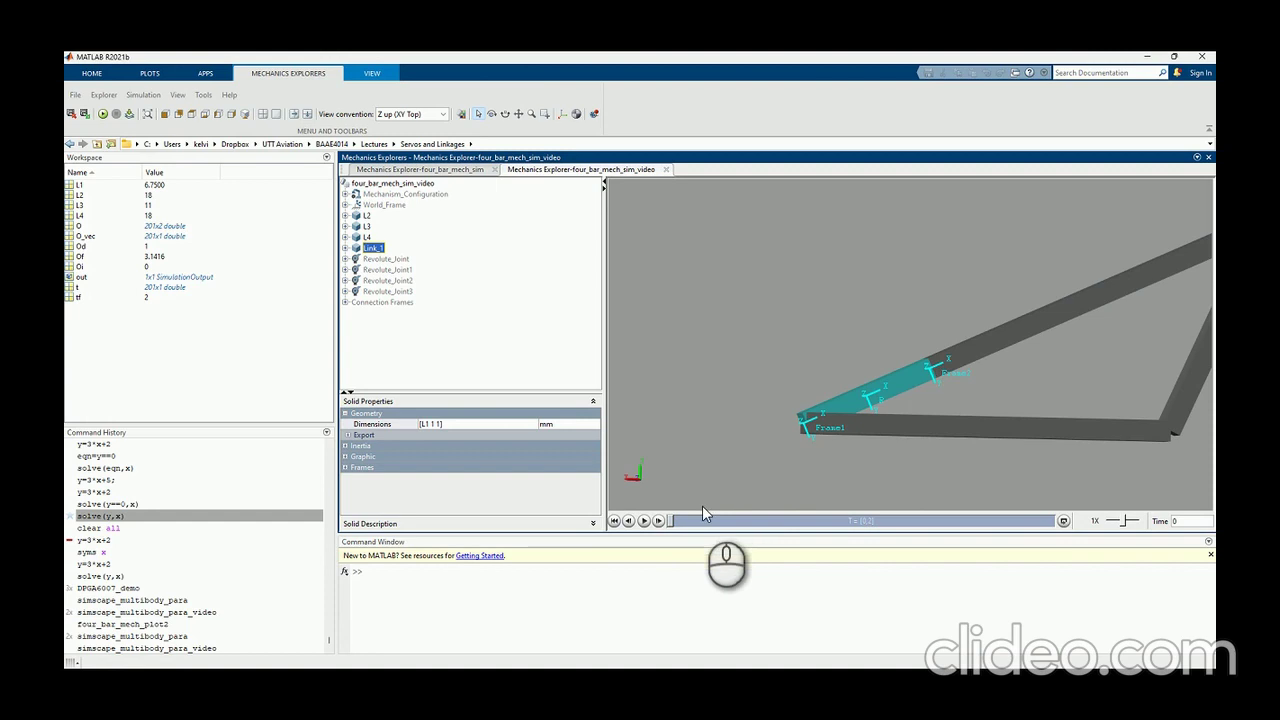
mouse_move(670, 521)
mouse_down()
mouse_move(977, 537)
mouse_move(684, 528)
mouse_up()
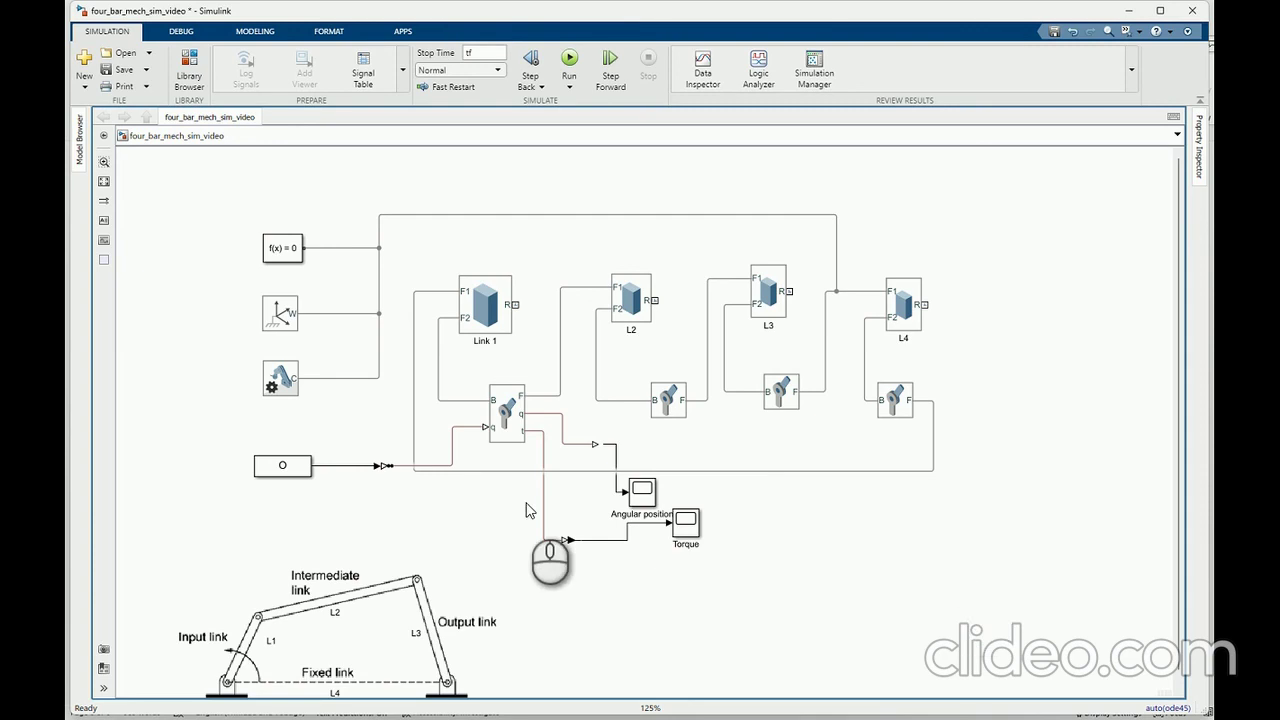
Step: Compare the Link 1 and L2 blocks in Simulink with the Link_1 and L4 solids in Mechanics Explorer
click(490, 325)
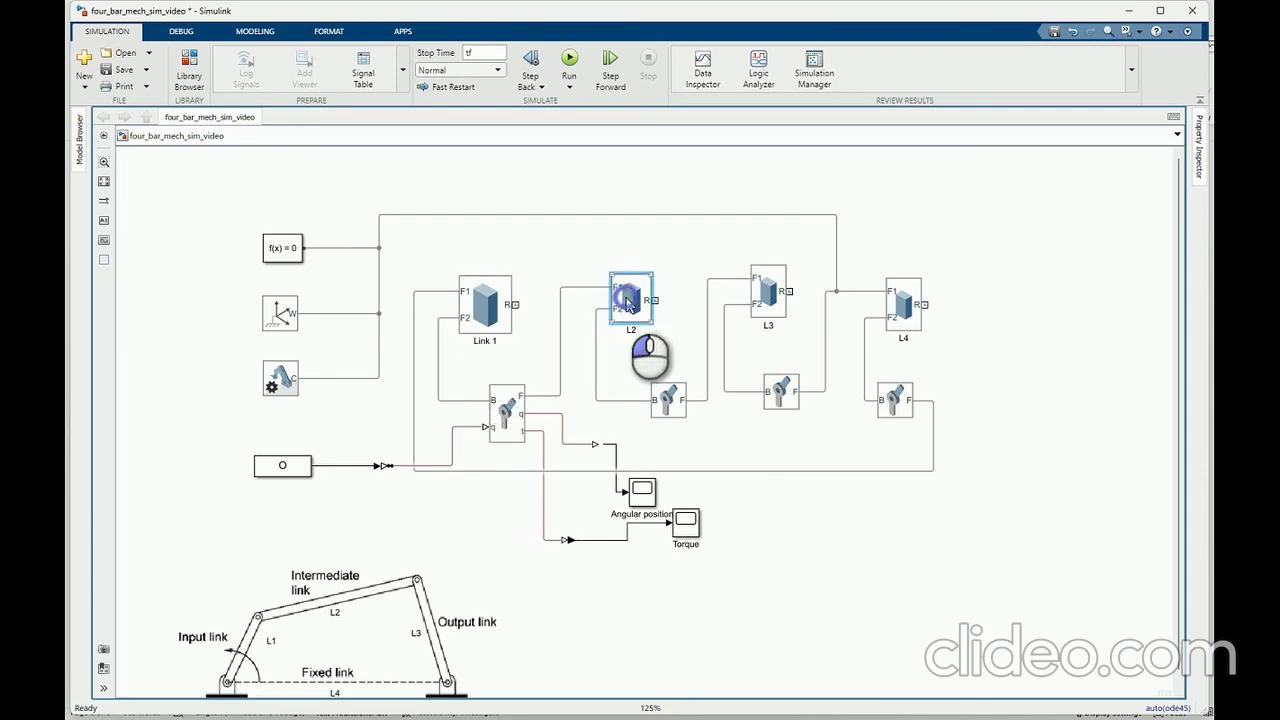
click(478, 323)
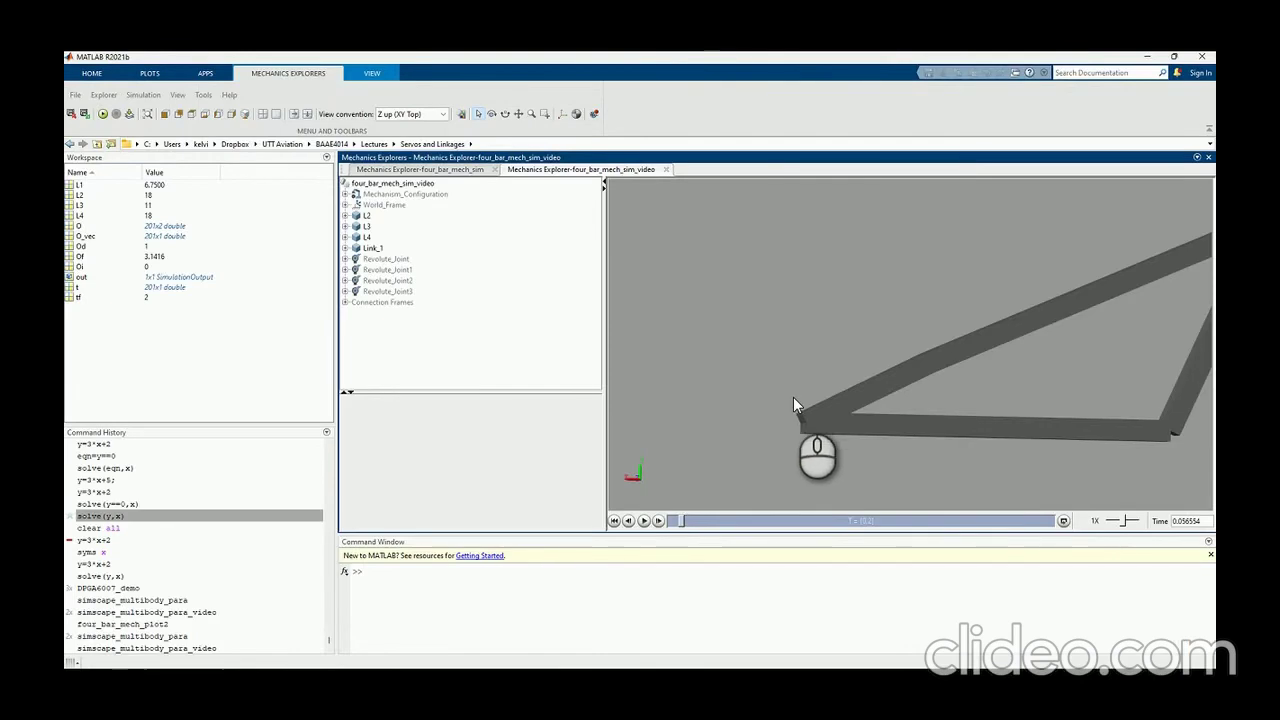
click(852, 398)
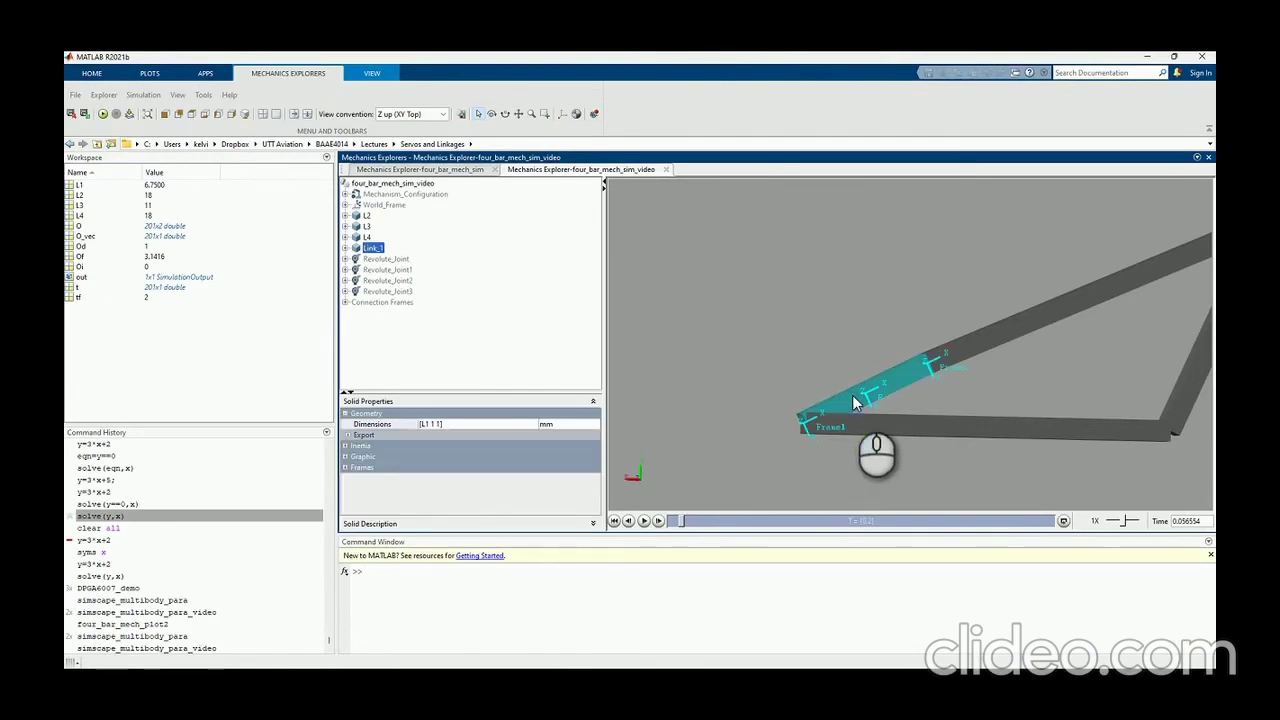
click(859, 428)
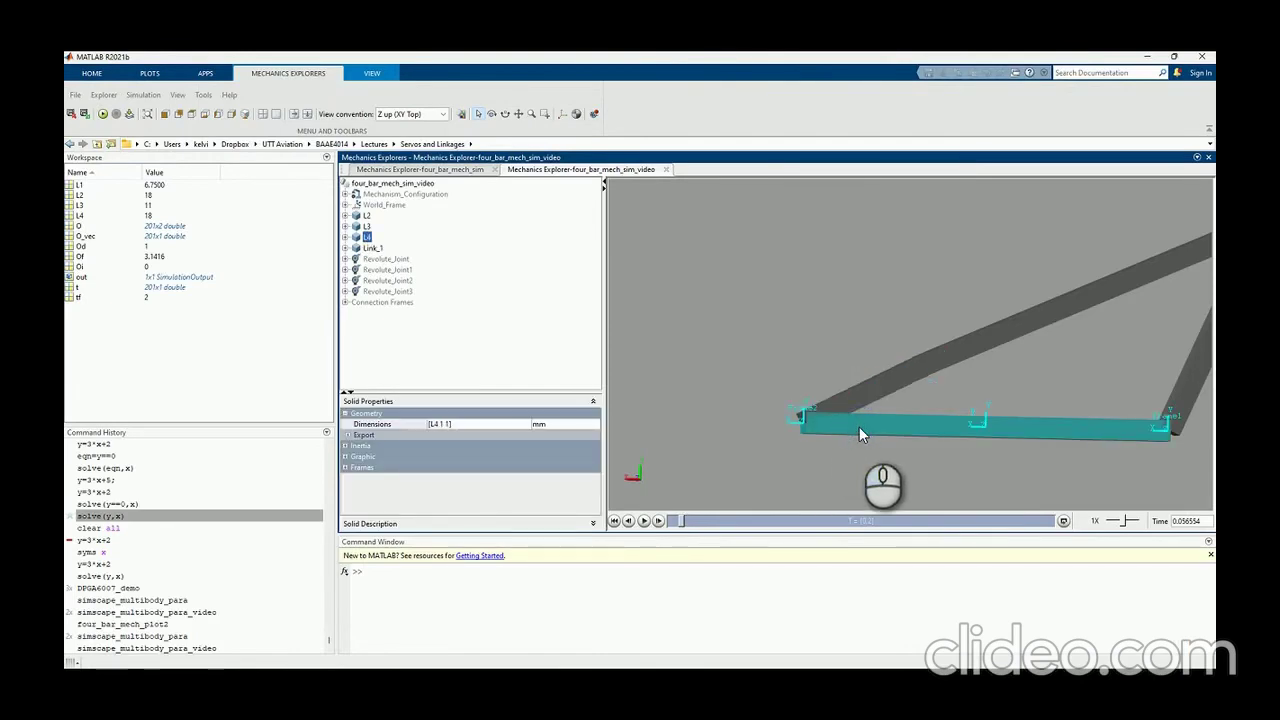
Step: Highlight Link_1 in the 3D view and compare it with the adjoining L4 bar at their shared pivot
click(858, 424)
click(857, 421)
click(850, 424)
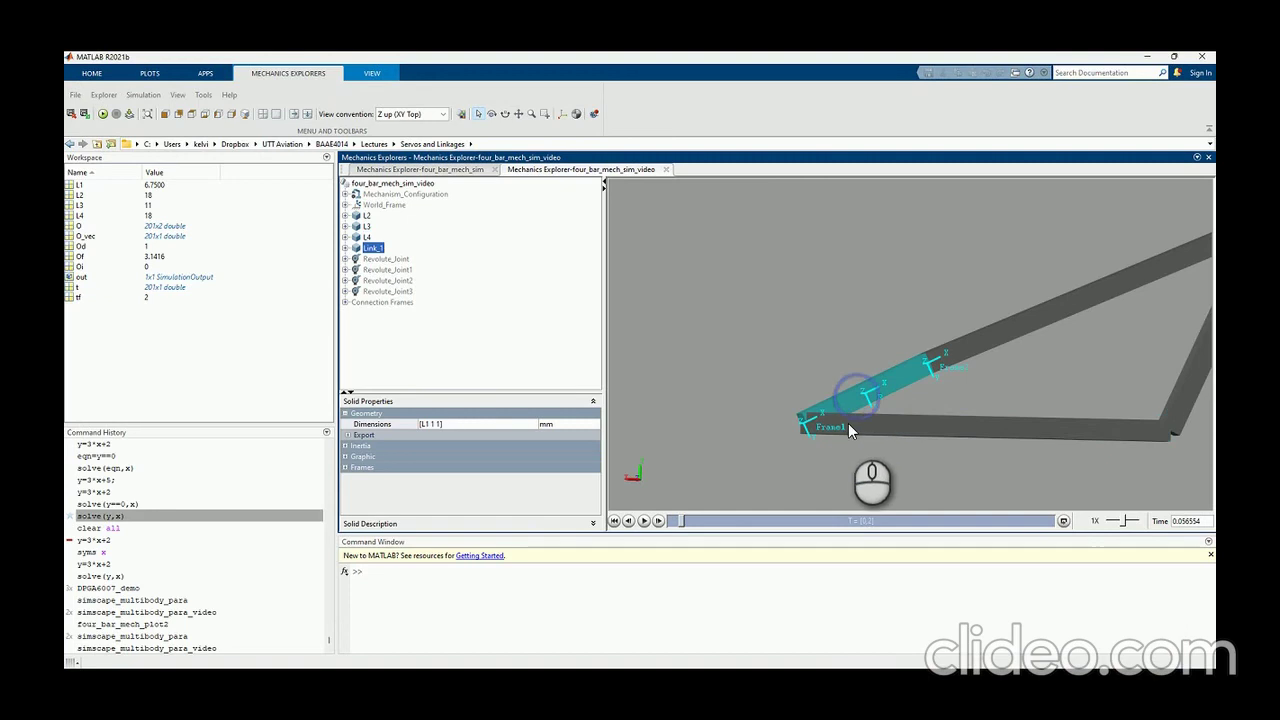
click(848, 423)
click(870, 430)
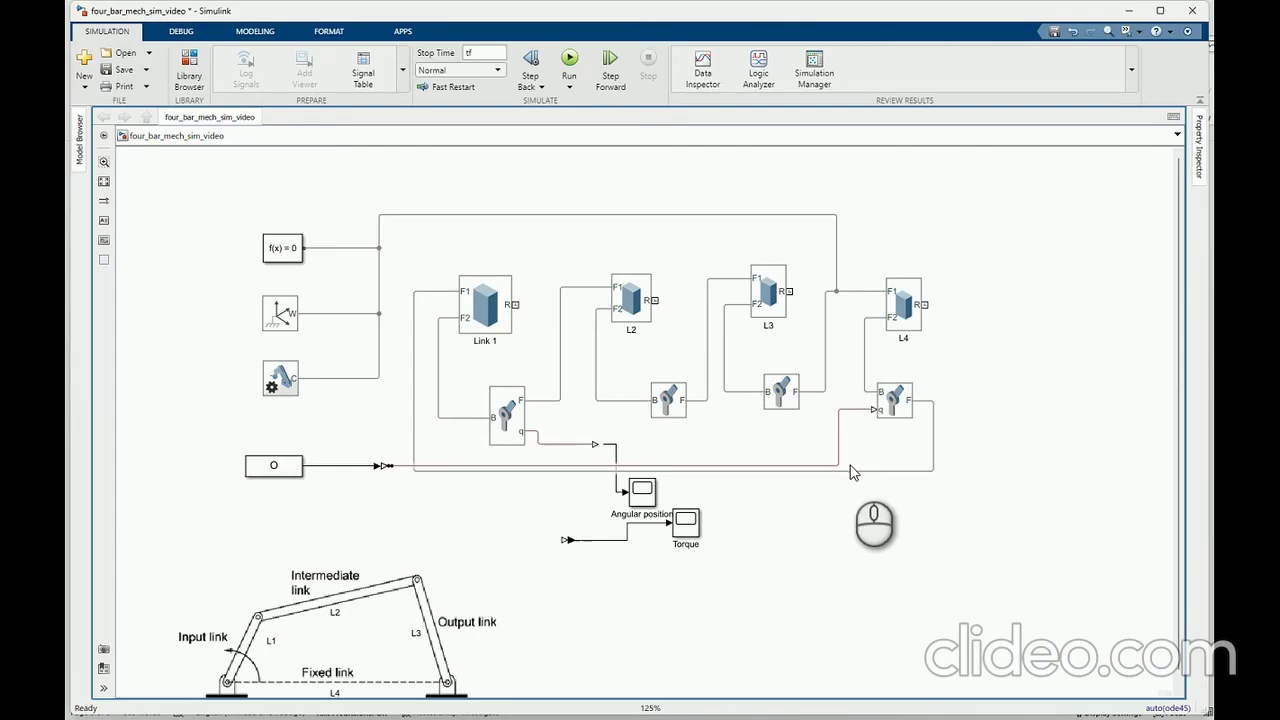
Step: Switch to Simulink and compare Revolute Joint and Revolute Joint3 with the input-link pivot in the linkage picture
click(516, 435)
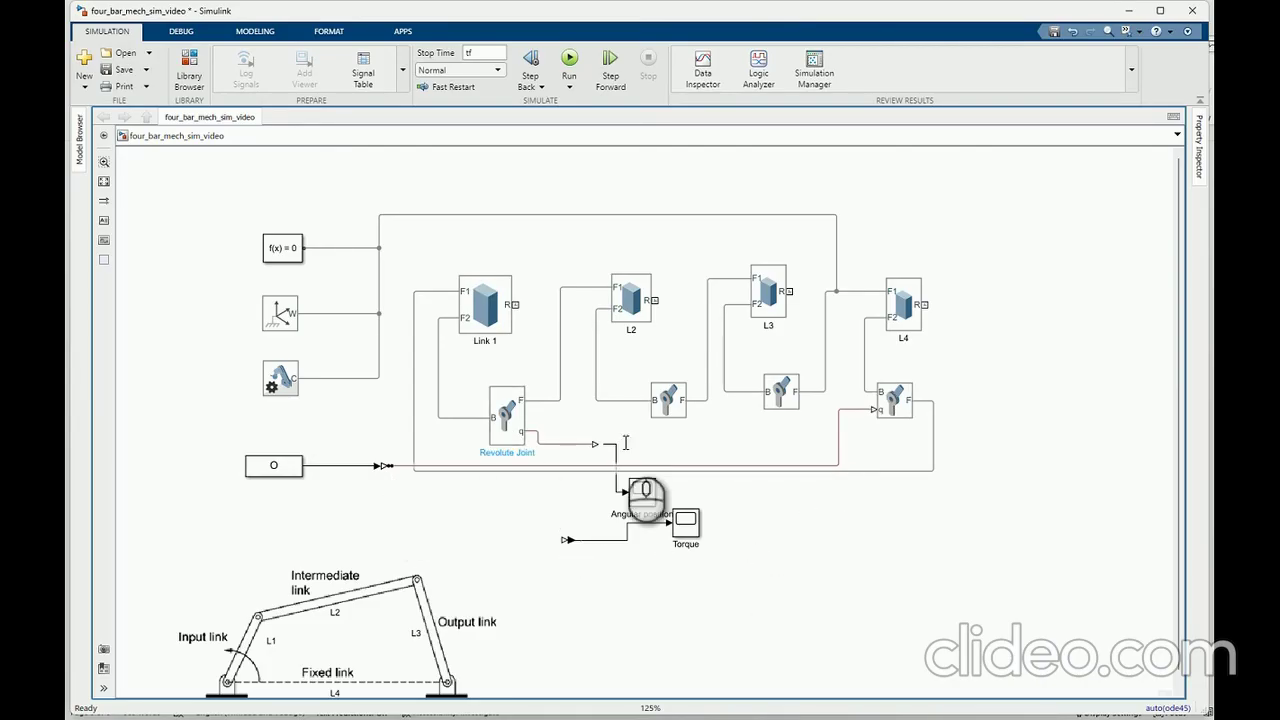
click(886, 390)
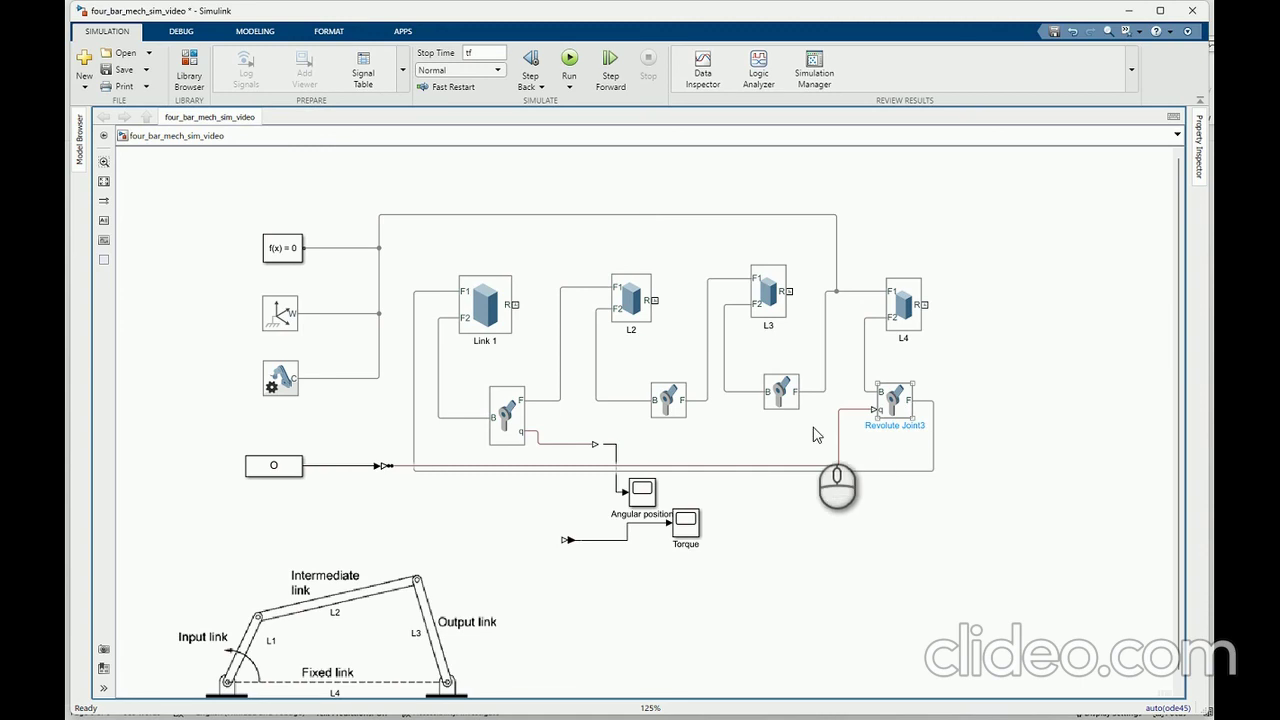
click(228, 688)
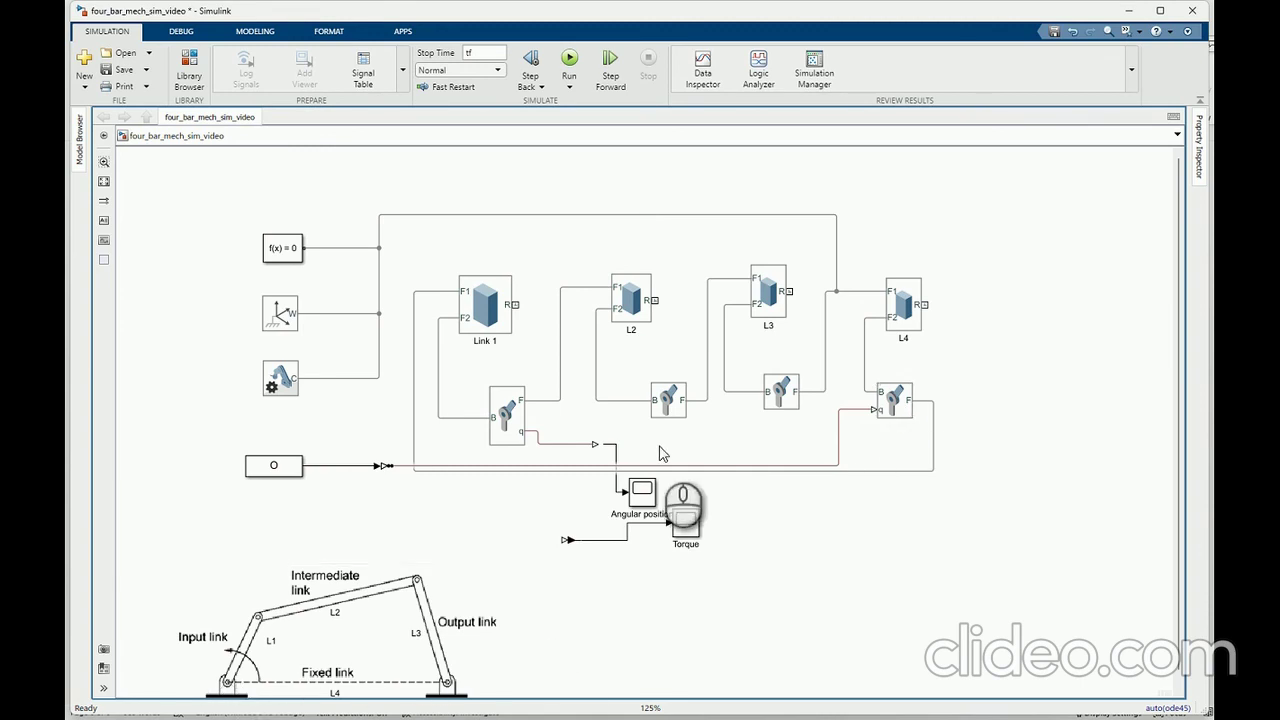
Step: Check the actuation and sensing settings of the Revolute Joint below Link 1, keeping torque None and motion Automatically Computed
click(510, 420)
double_click(511, 418)
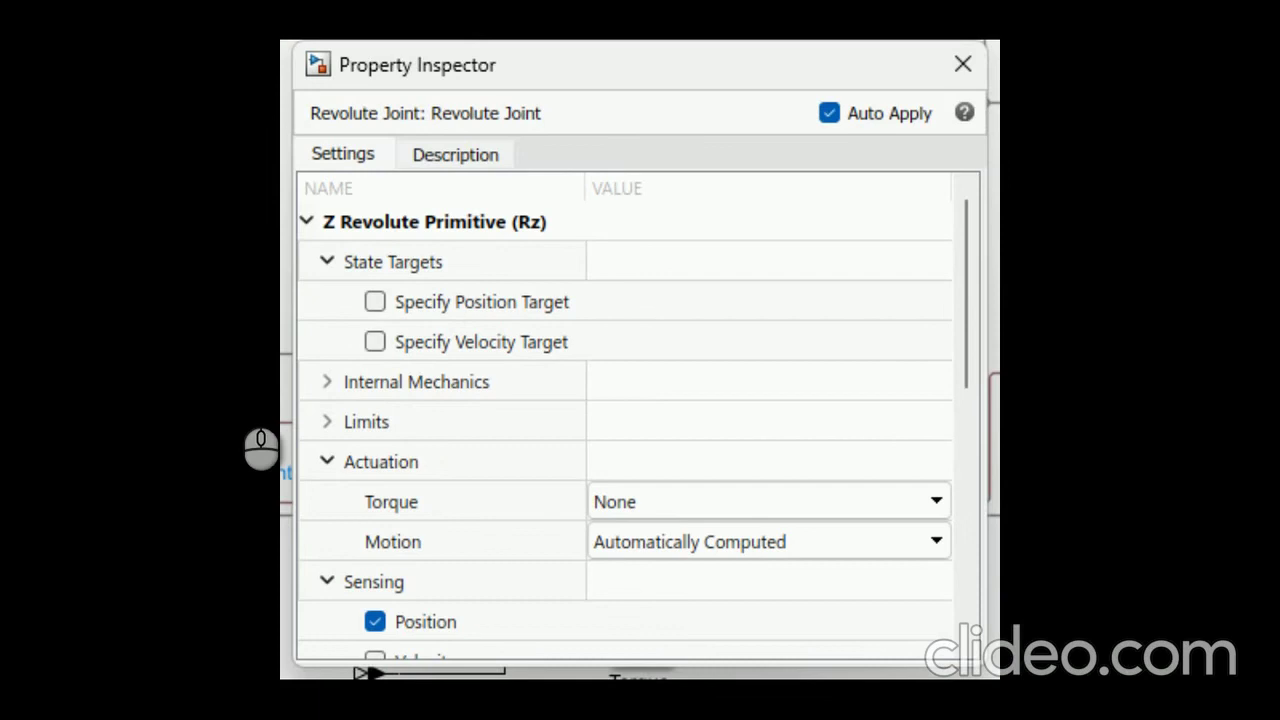
scroll(964, 390, down, 3)
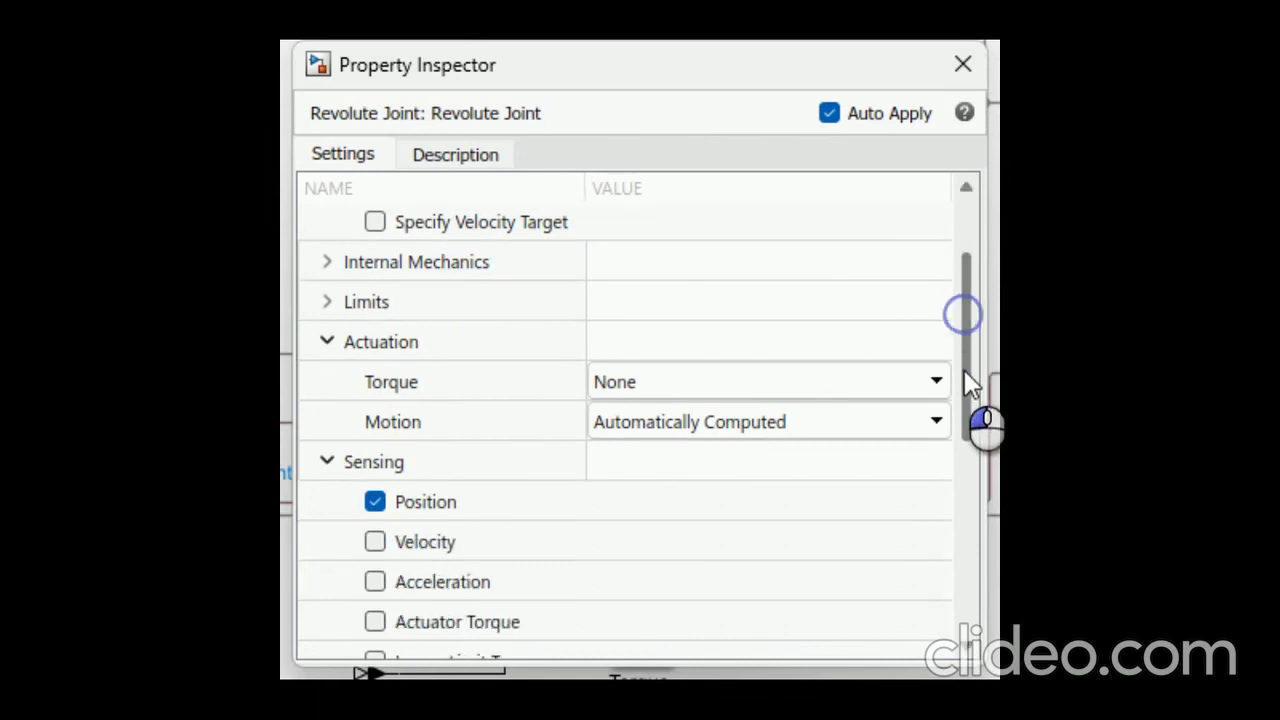
scroll(958, 413, up, 1)
scroll(954, 390, up, 1)
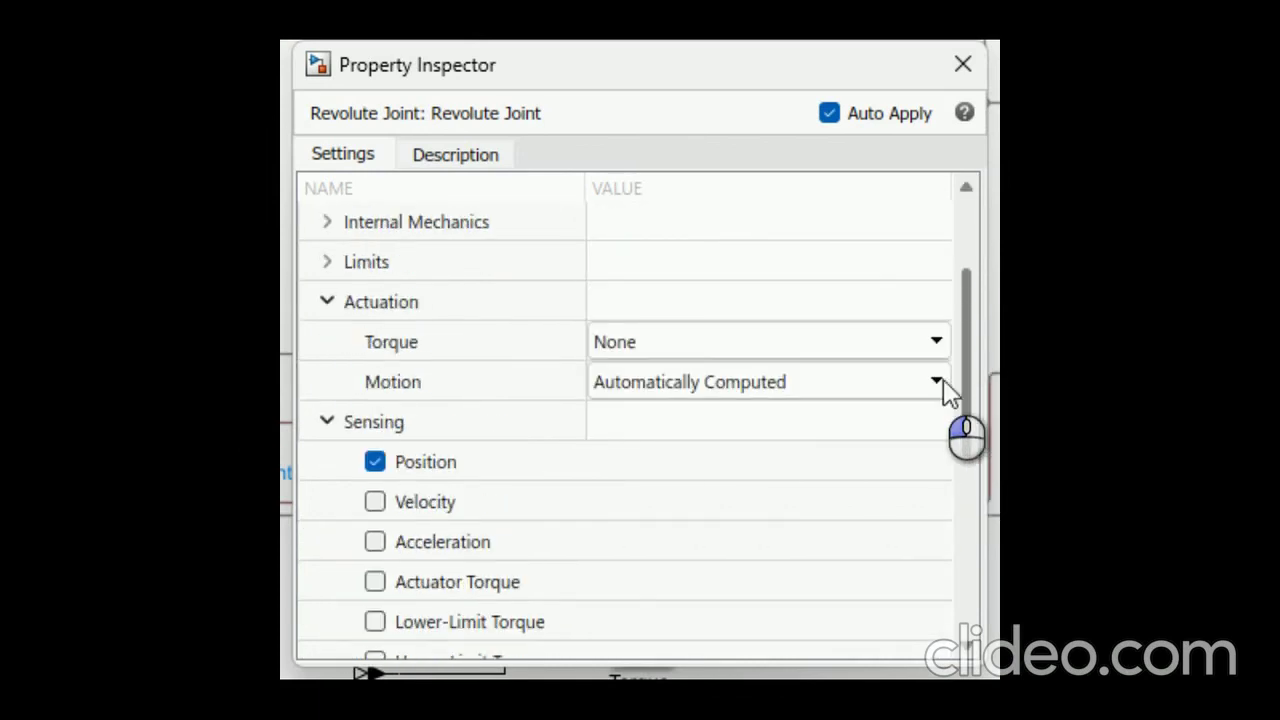
click(948, 391)
click(934, 384)
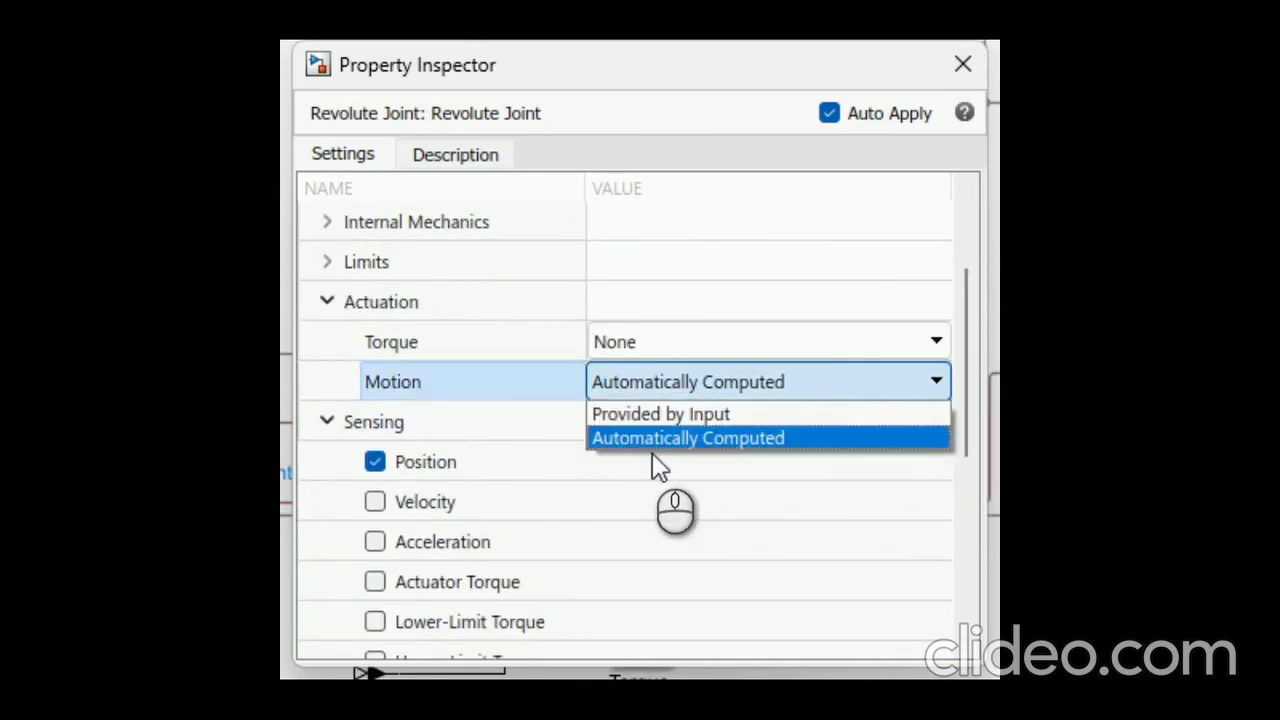
click(698, 430)
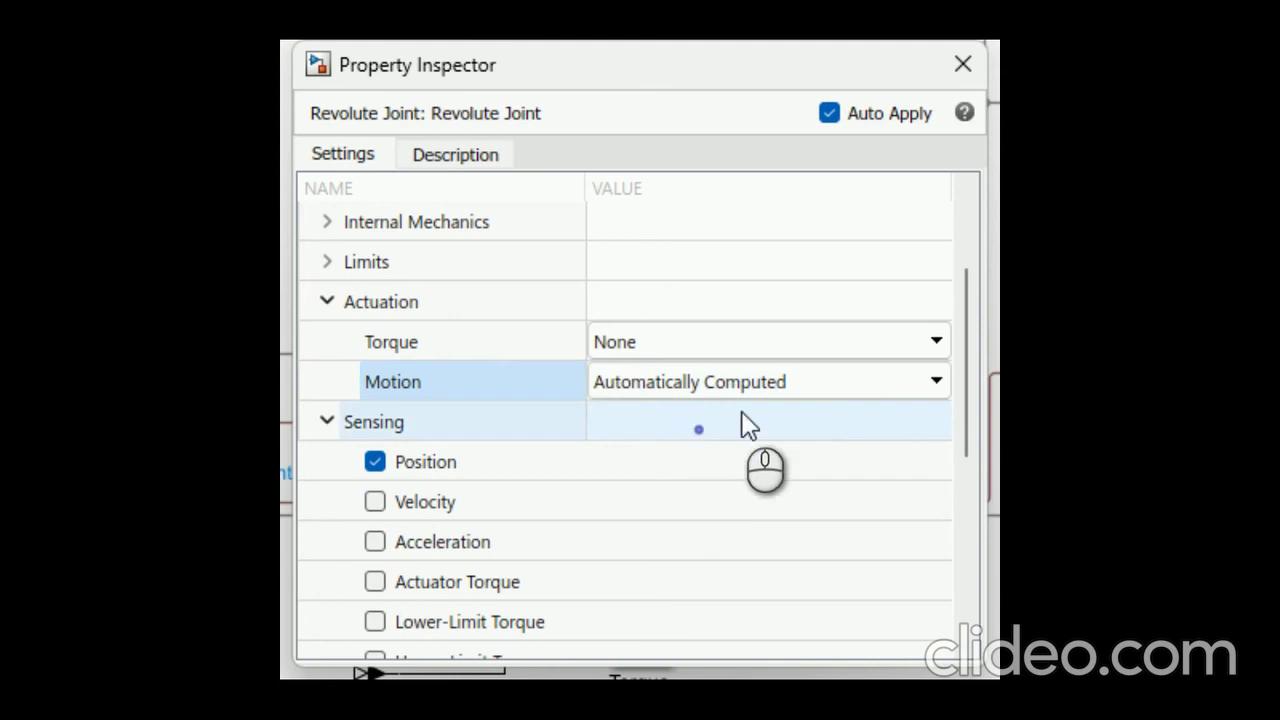
click(939, 342)
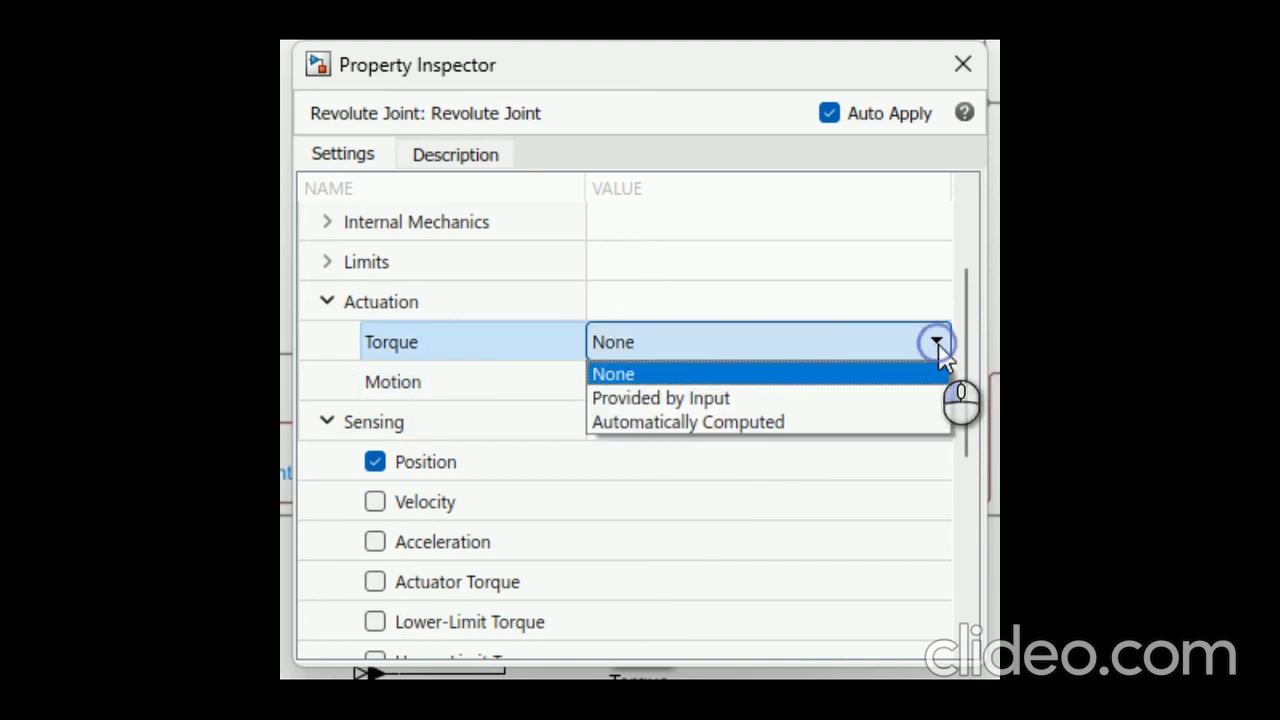
click(735, 382)
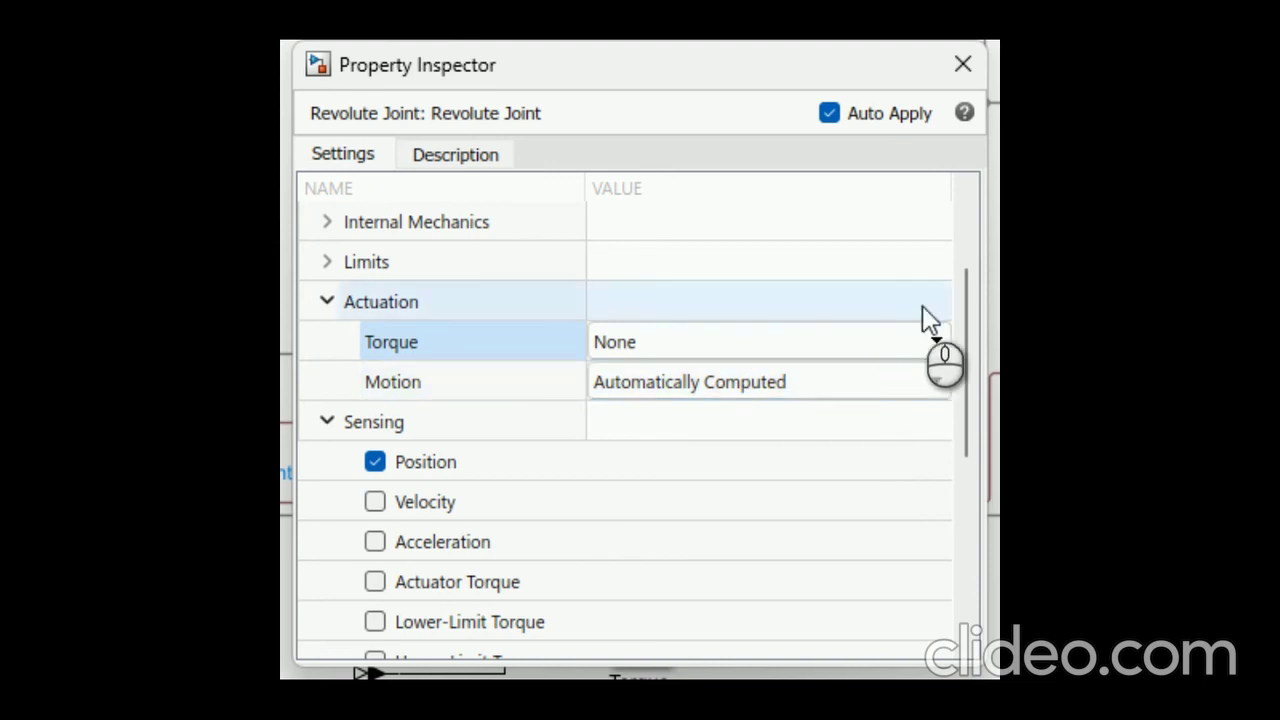
drag(967, 314, 970, 344)
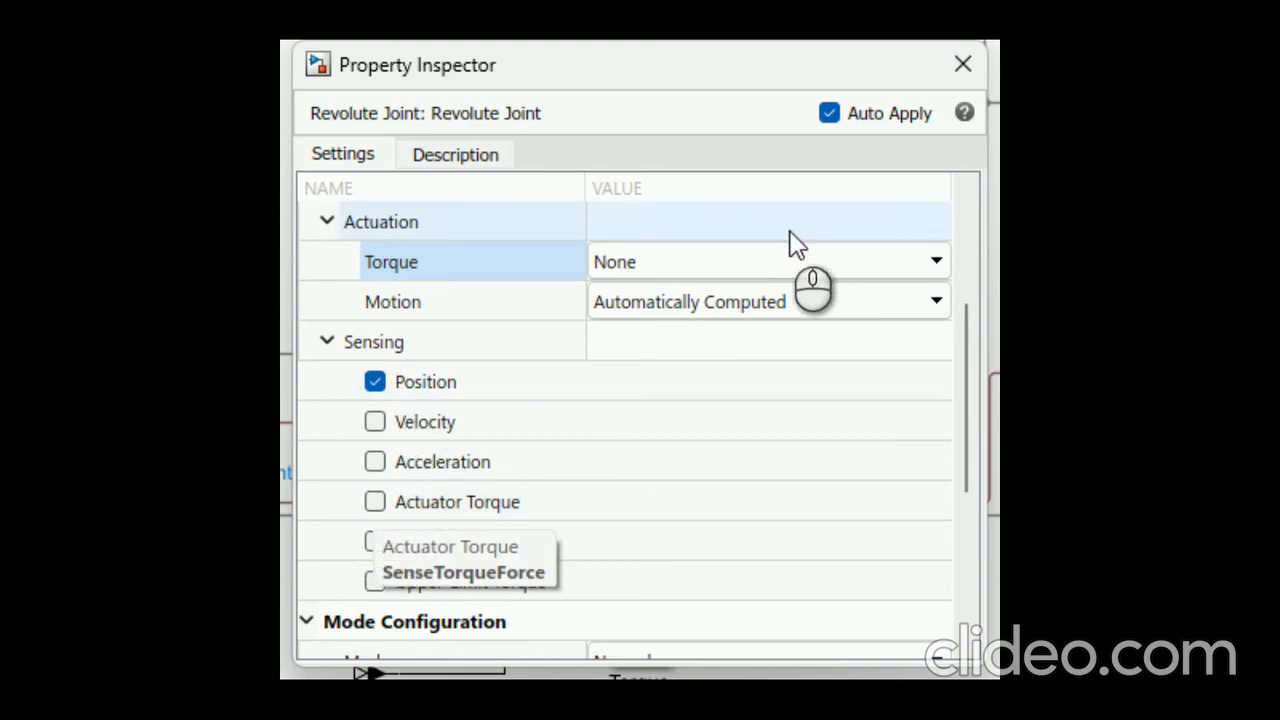
click(962, 64)
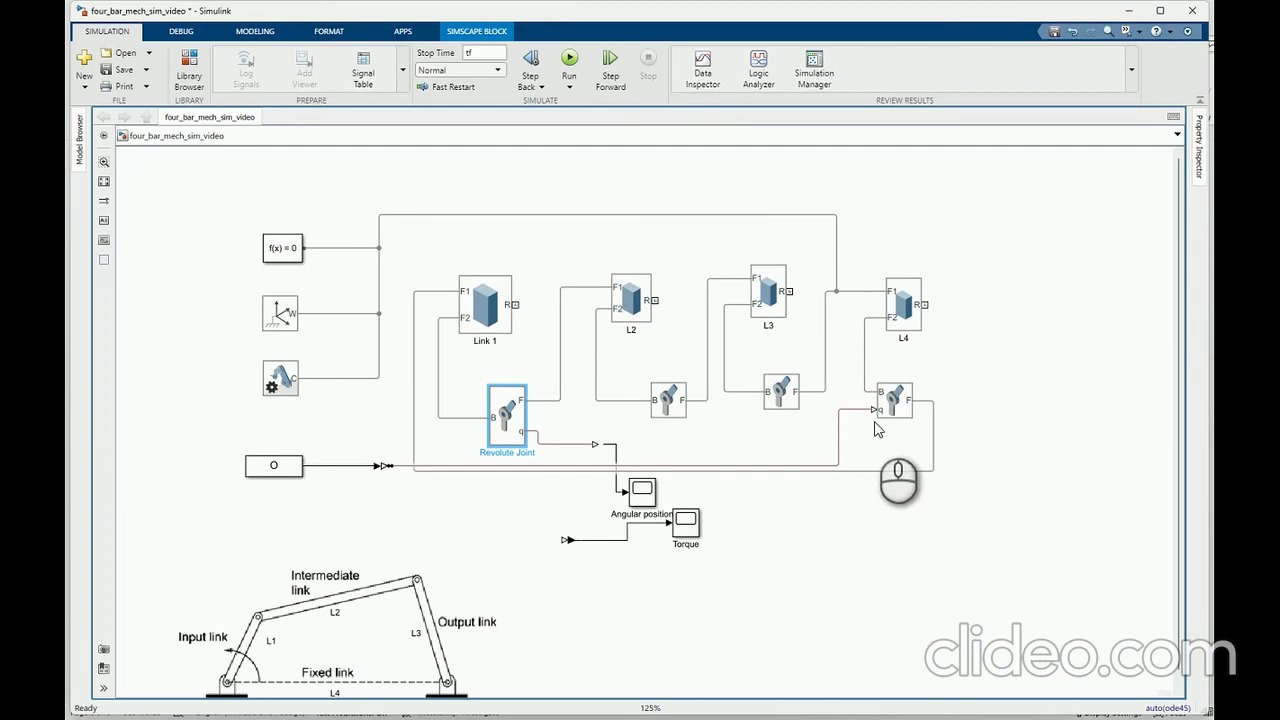
Step: Review the actuation and sensing settings of Revolute Joint3 below L4, then close its properties
double_click(893, 407)
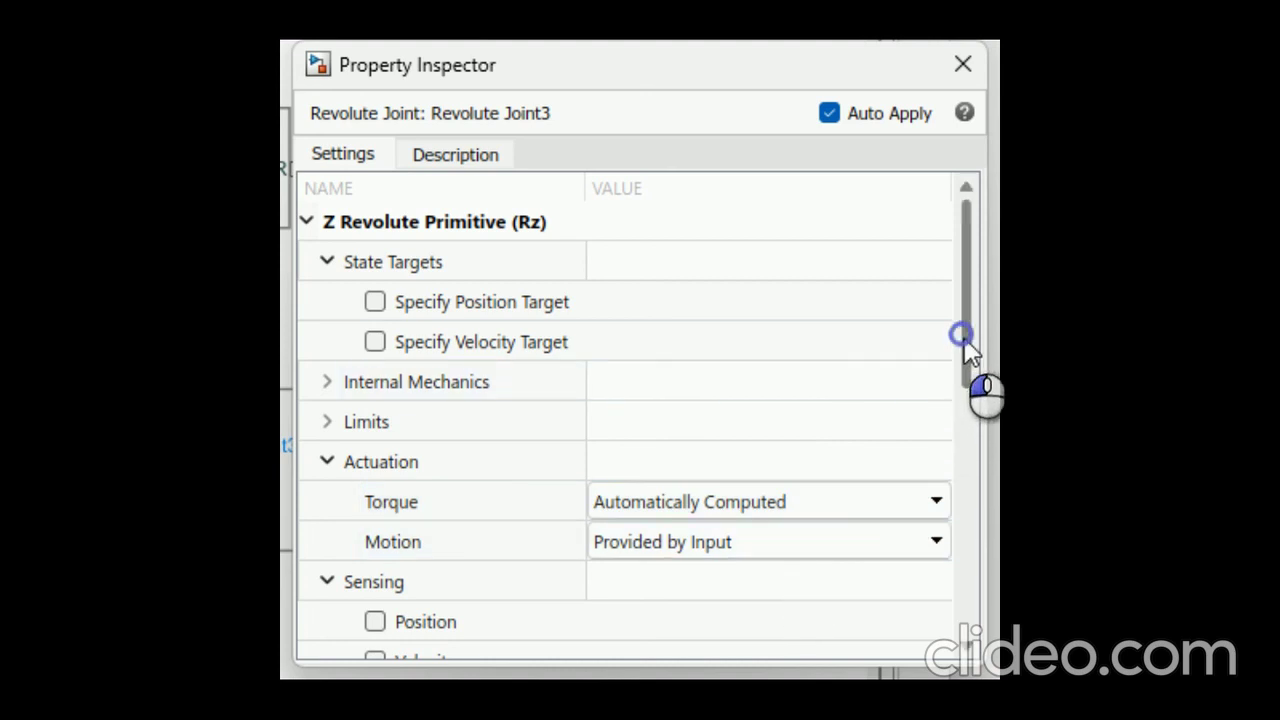
drag(966, 335, 960, 414)
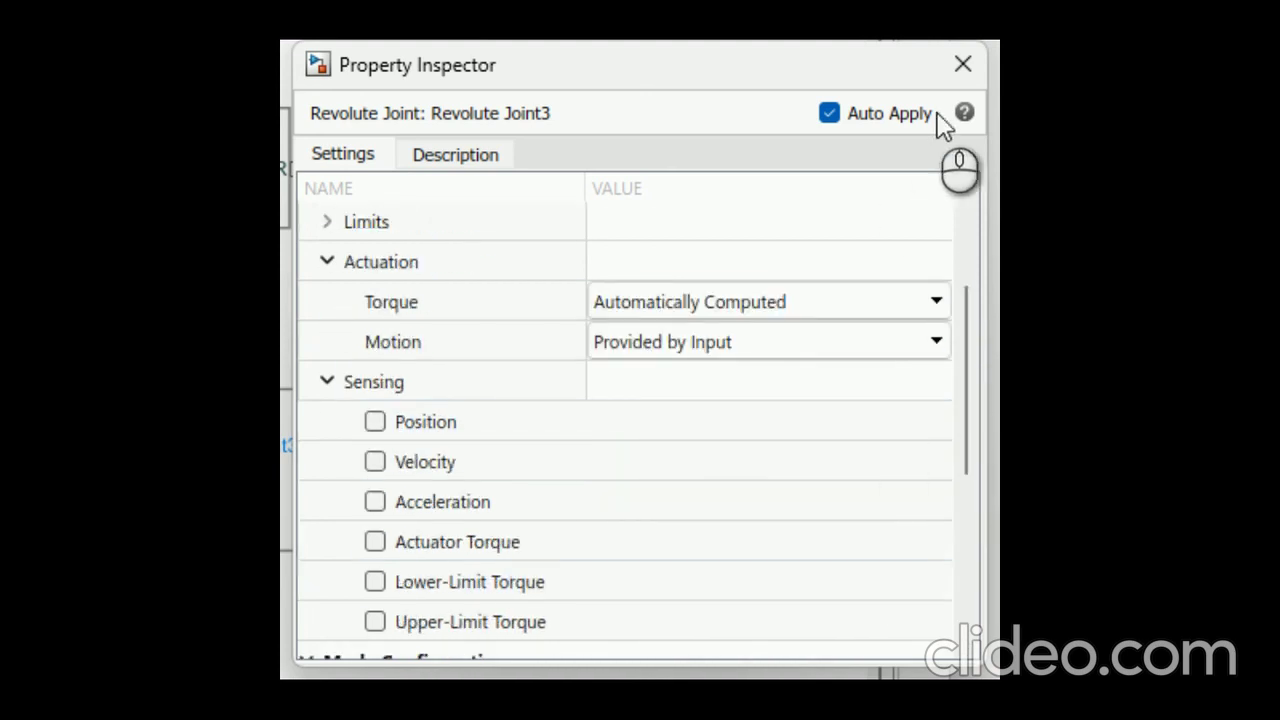
click(966, 70)
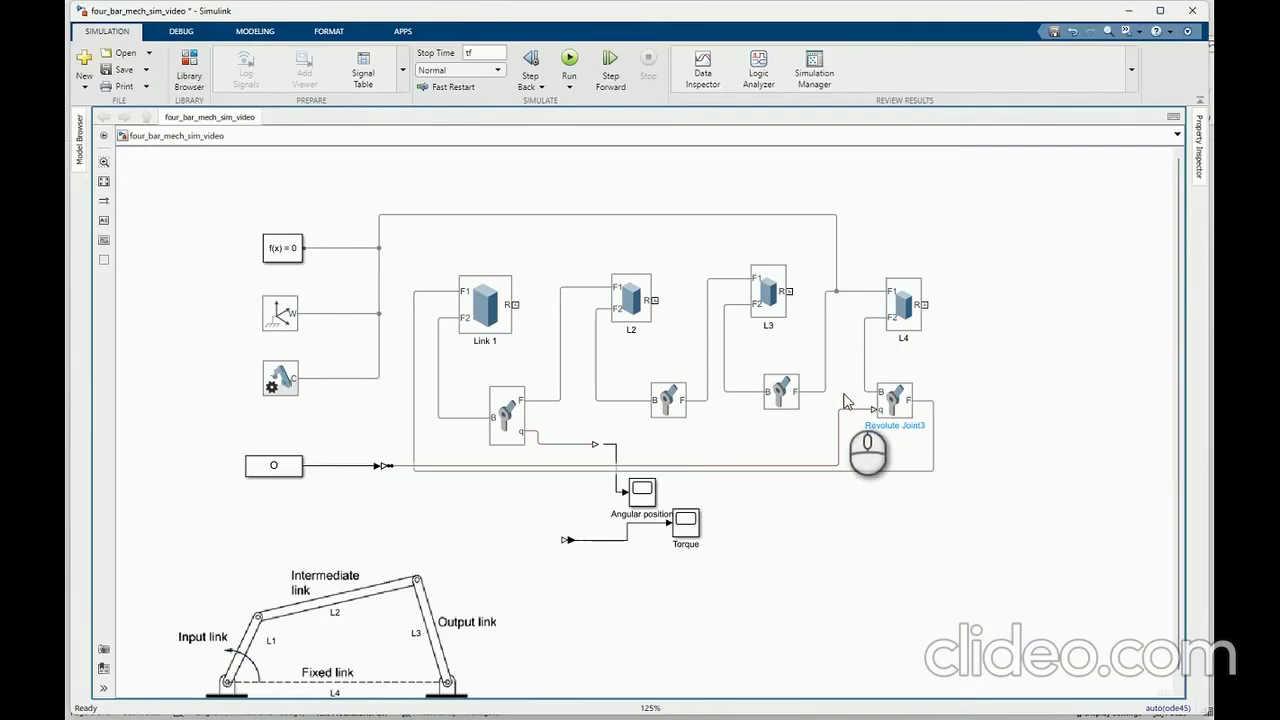
Step: Run the simulation, rewind the Mechanics Explorer animation to time 0 and highlight Link_1
click(572, 62)
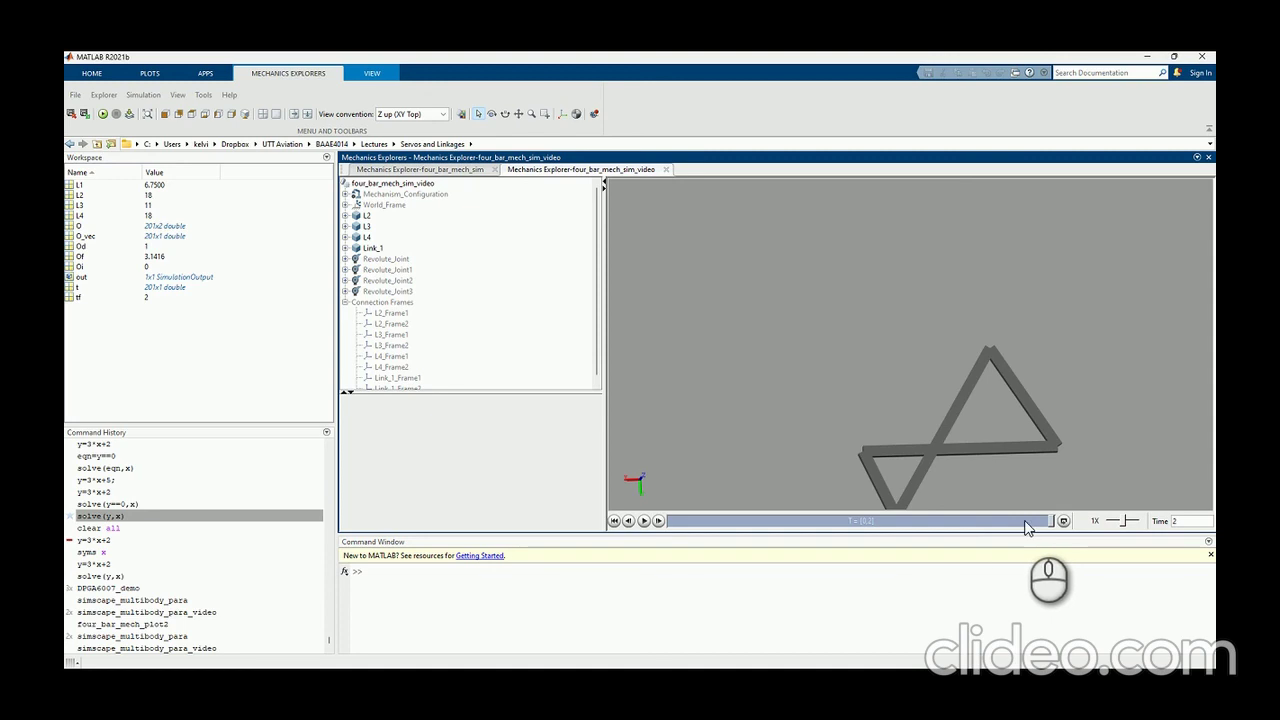
drag(1048, 521, 621, 490)
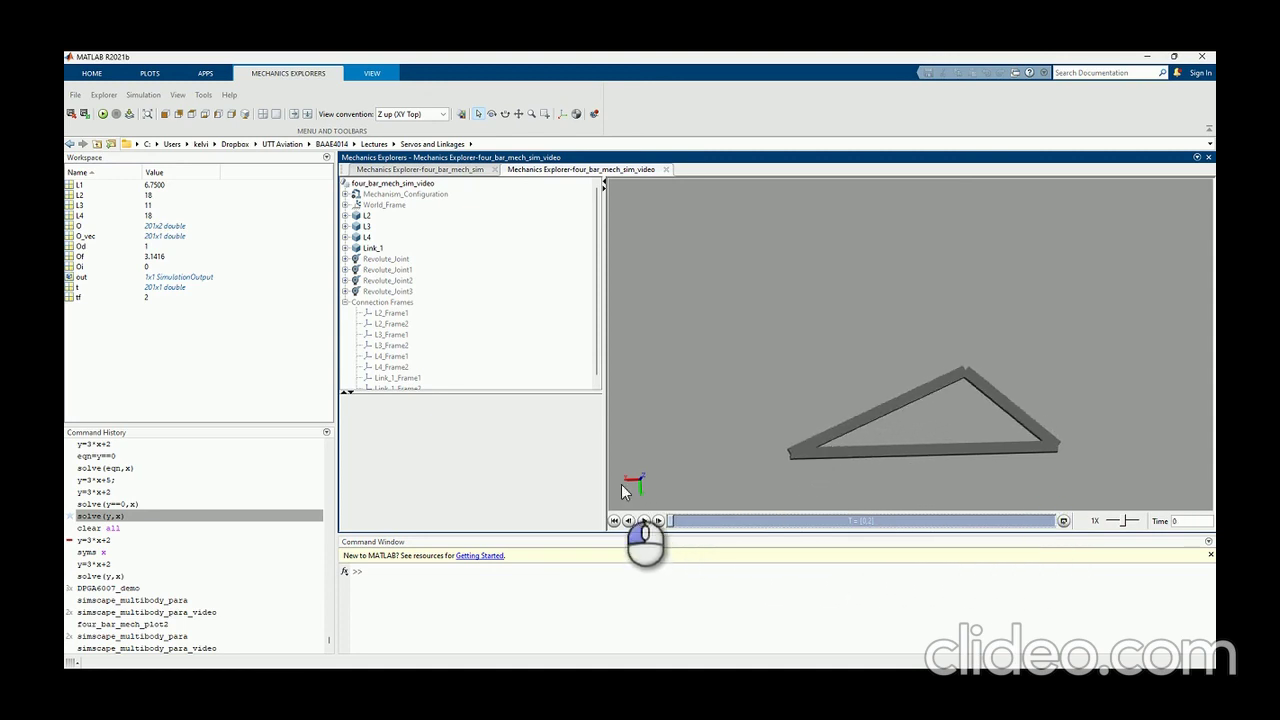
click(372, 247)
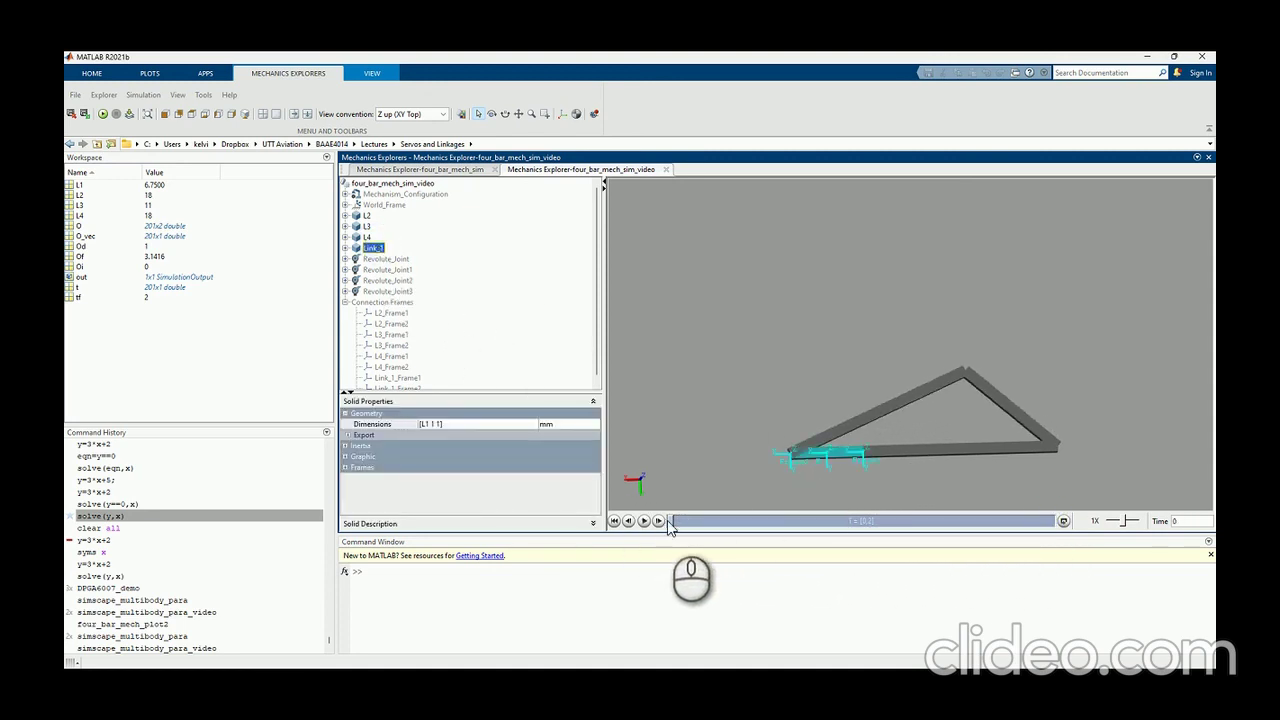
mouse_move(670, 521)
mouse_down()
mouse_move(741, 518)
mouse_move(668, 521)
mouse_up()
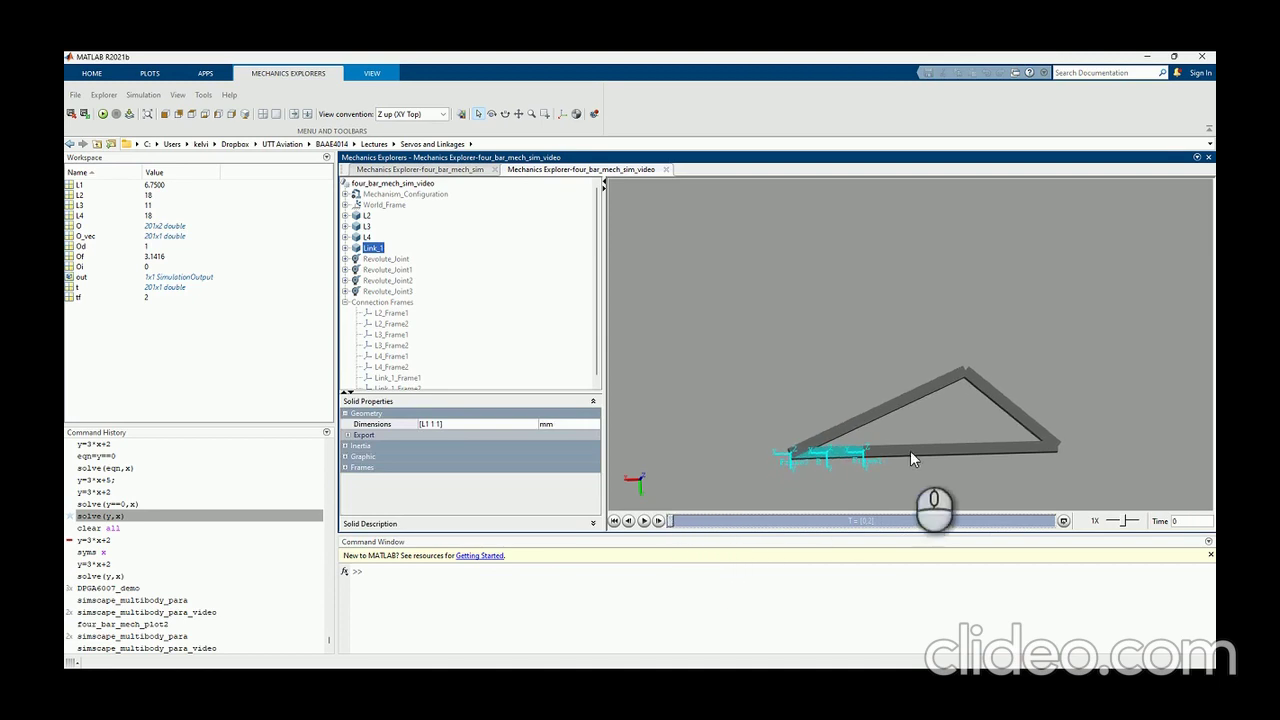
Step: Compare the L4 and Link_1 solids by highlighting them alternately at the start position of the animation
click(368, 237)
click(372, 247)
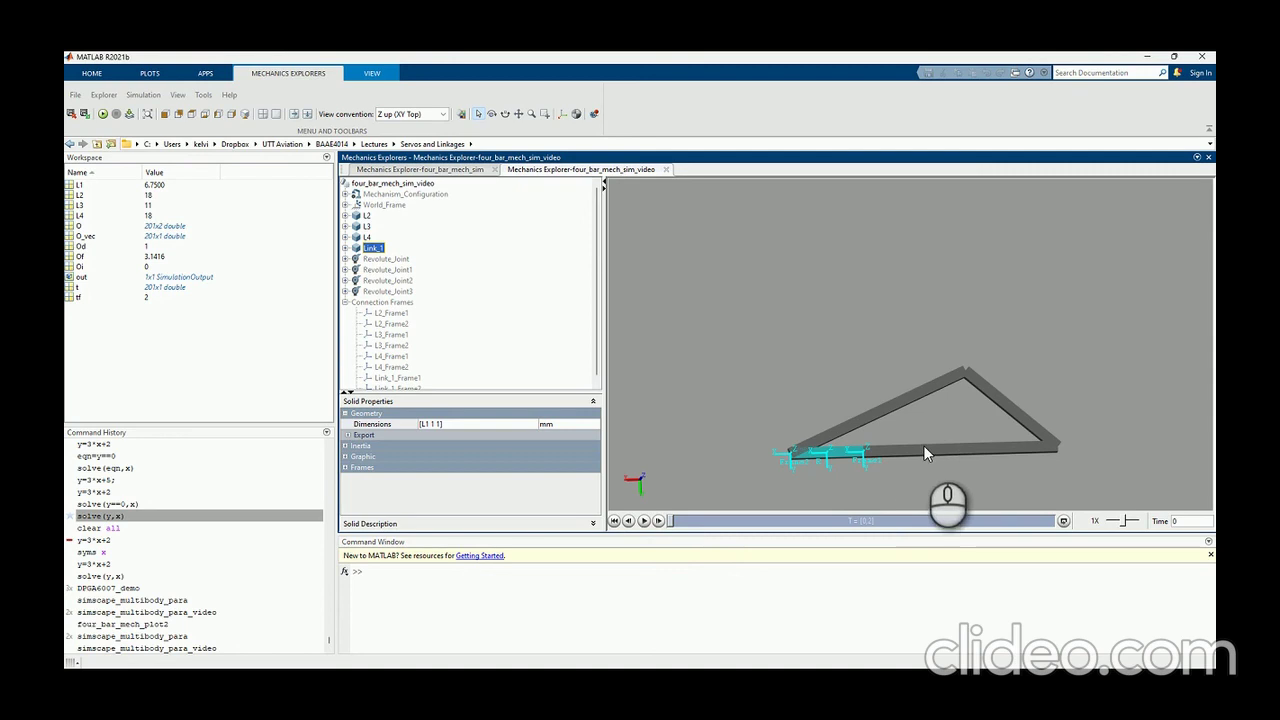
click(367, 237)
click(372, 248)
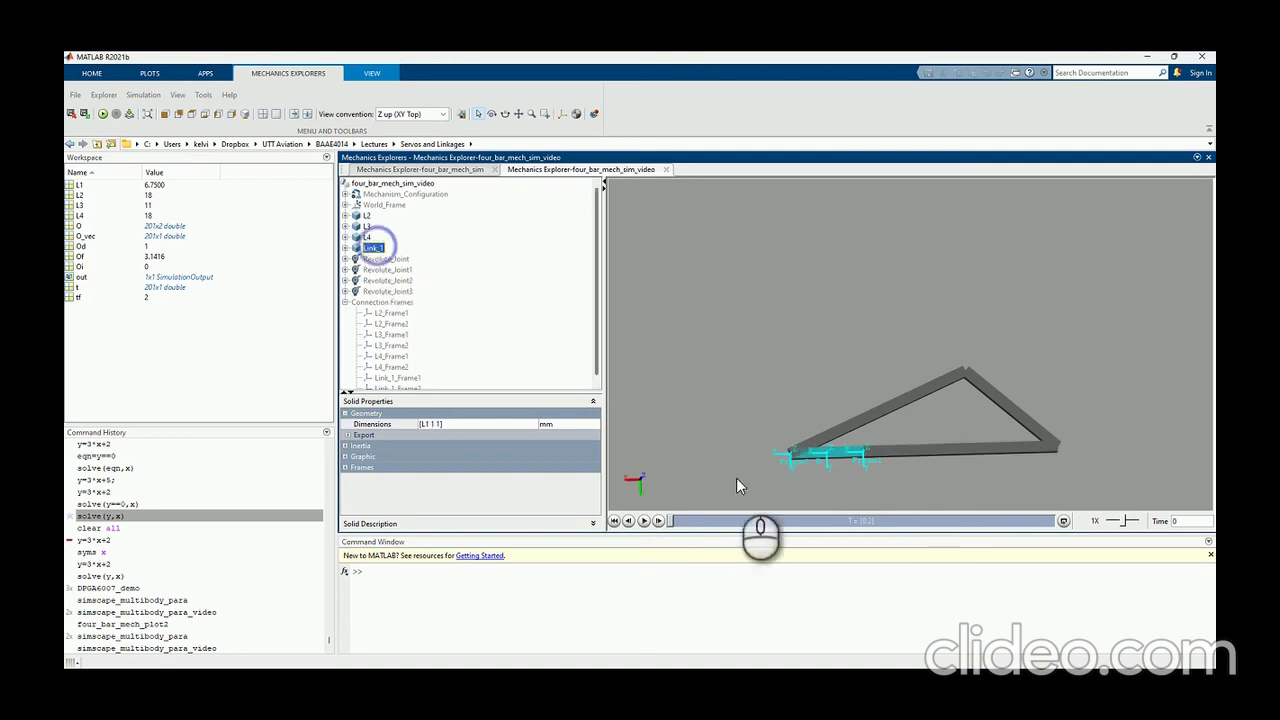
mouse_move(672, 521)
mouse_down()
mouse_move(1048, 528)
mouse_move(672, 527)
mouse_up()
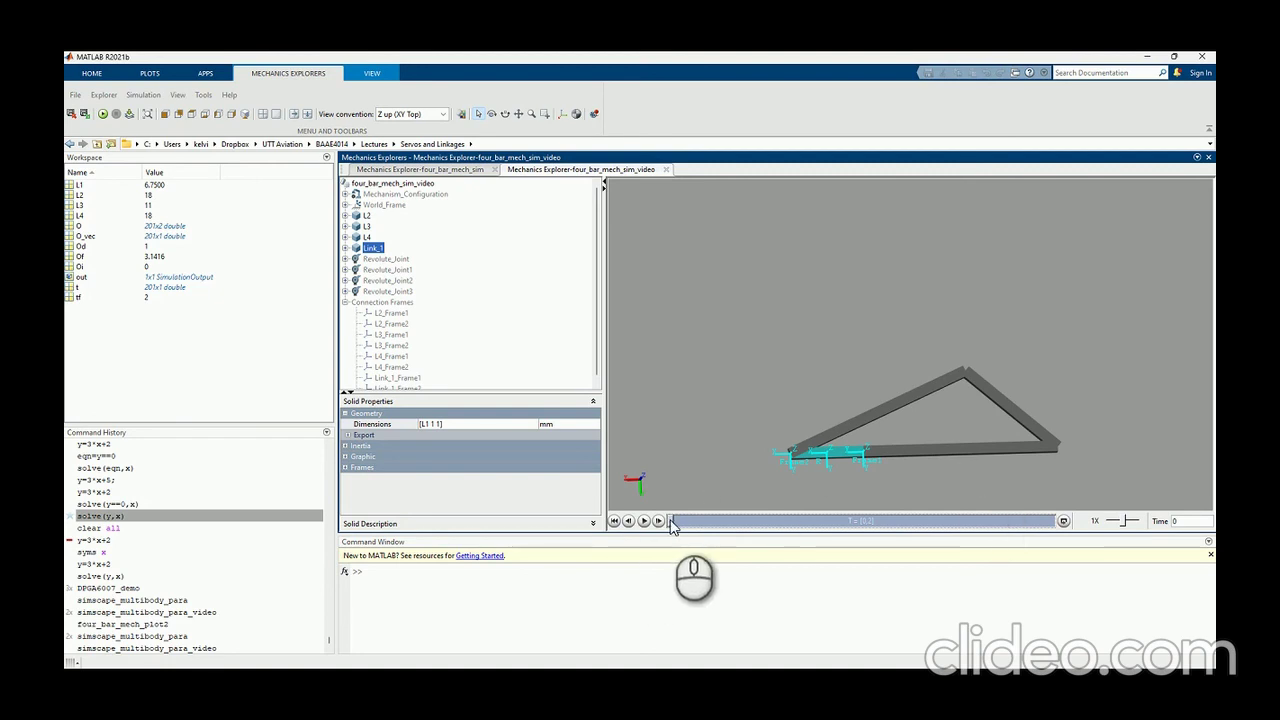
mouse_move(672, 527)
mouse_down()
mouse_move(1056, 521)
mouse_move(660, 515)
mouse_up()
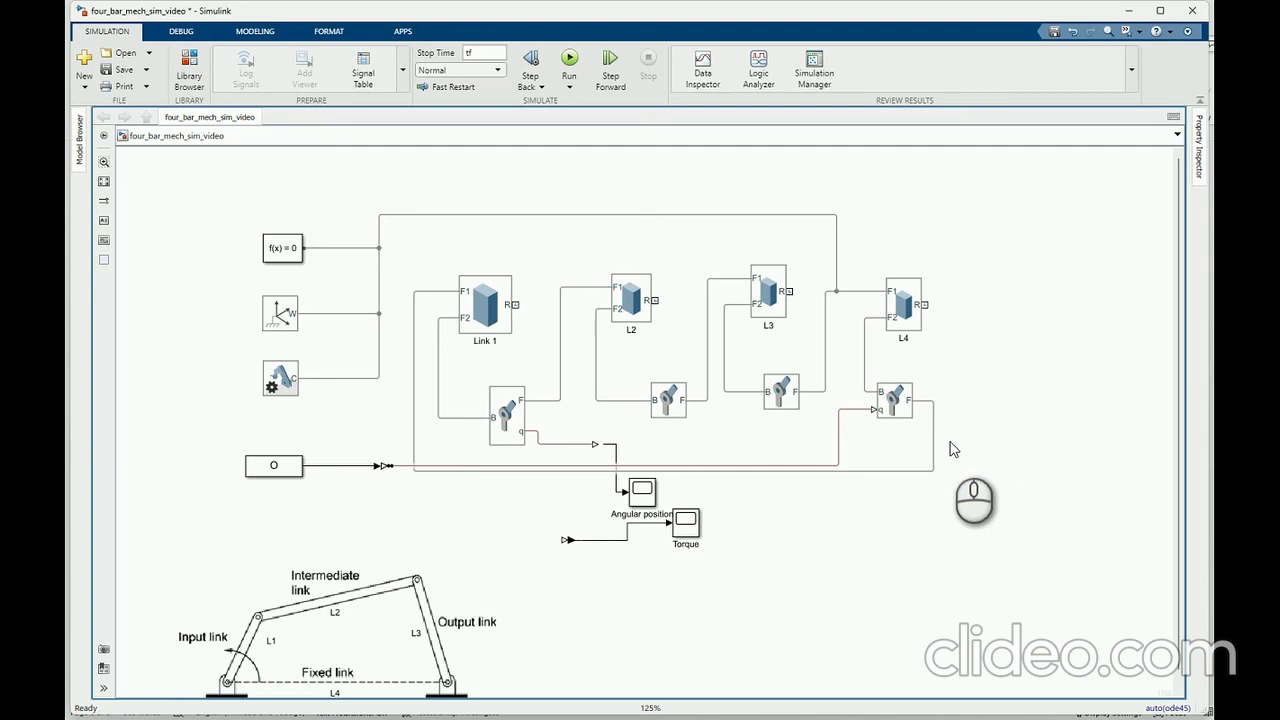
Step: Switch back to the Simulink model and select the Torque scope
click(686, 521)
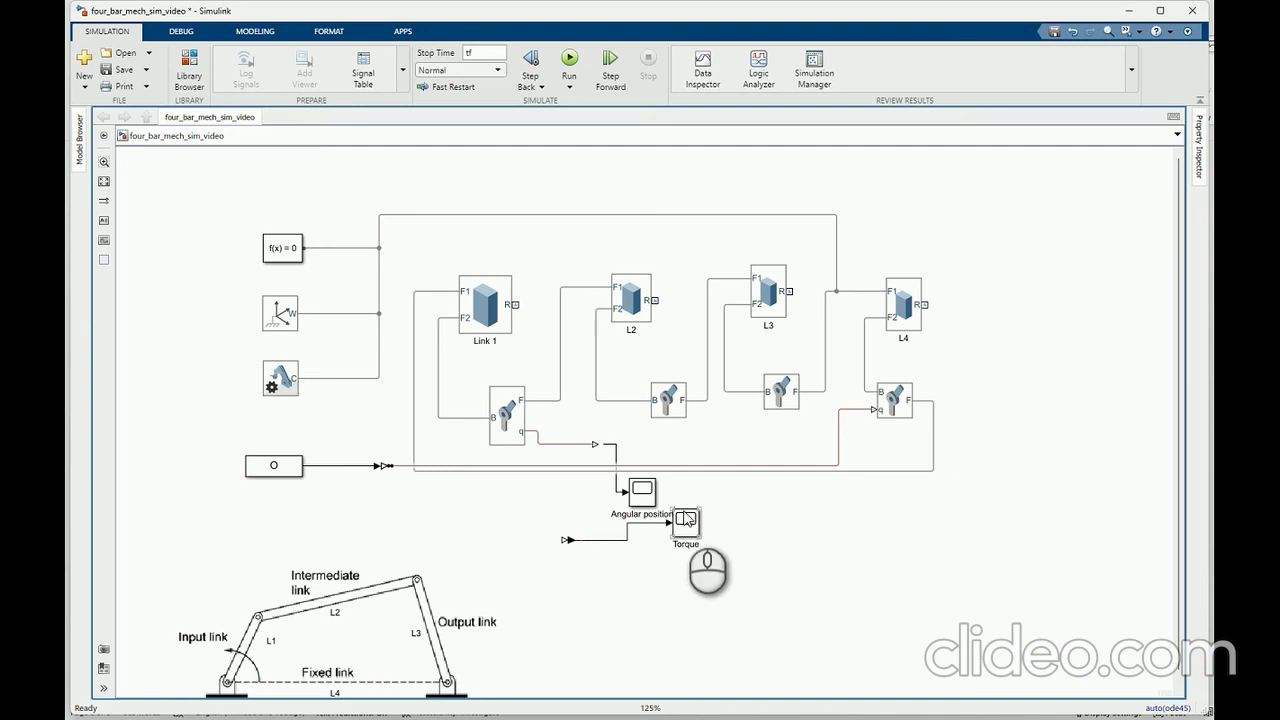